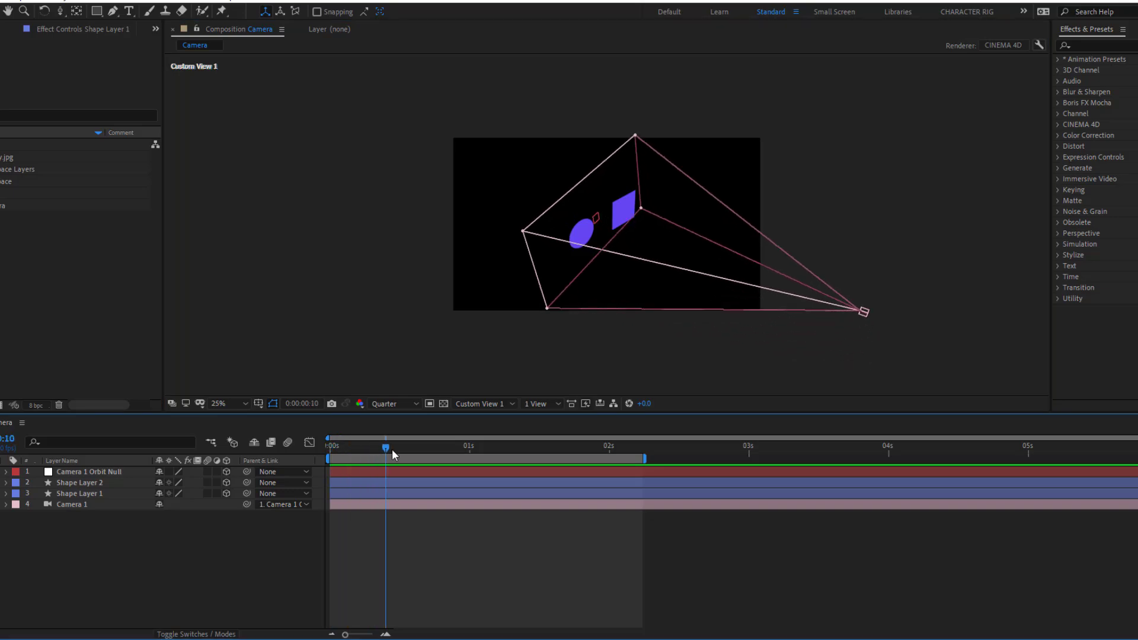
pyautogui.press('space')
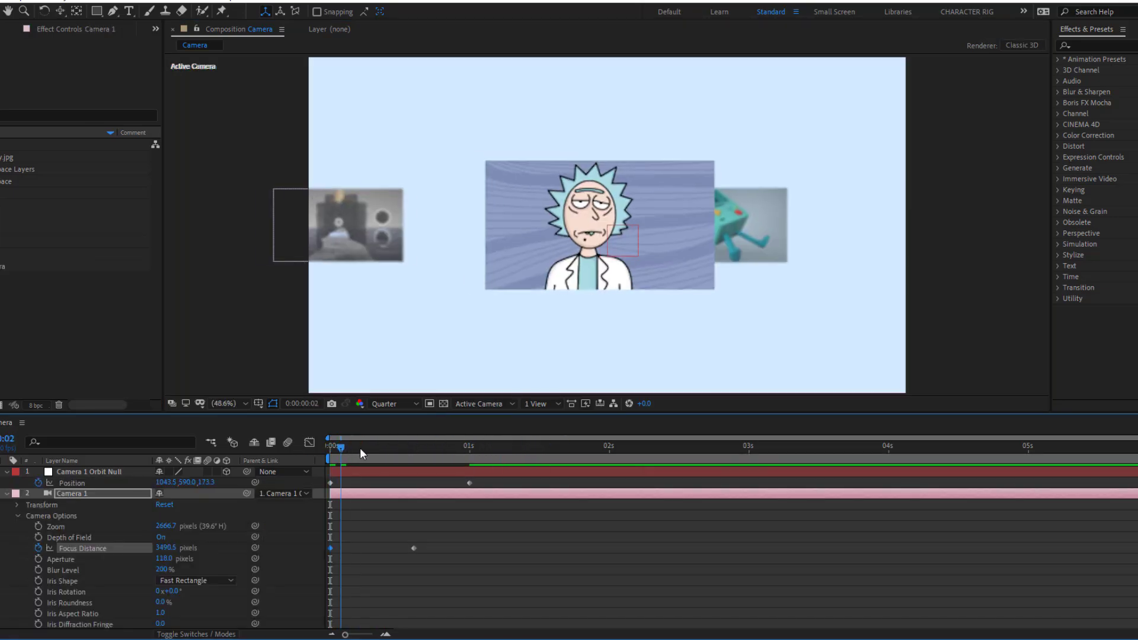
pyautogui.moveTo(360, 446); pyautogui.dragTo(410, 450)
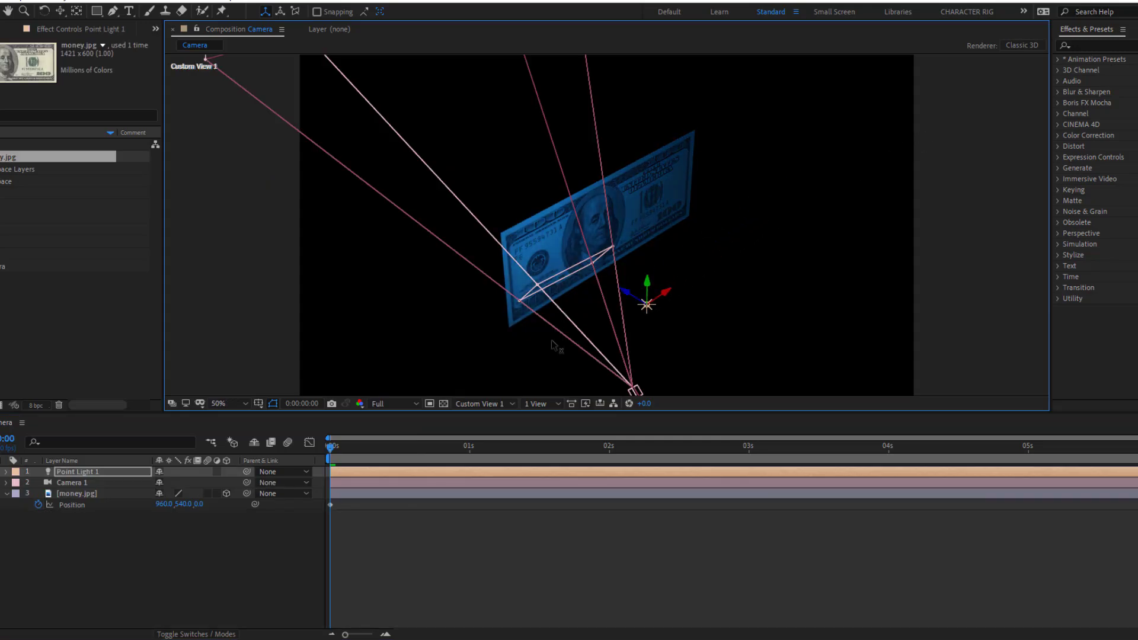
pyautogui.click(540, 404)
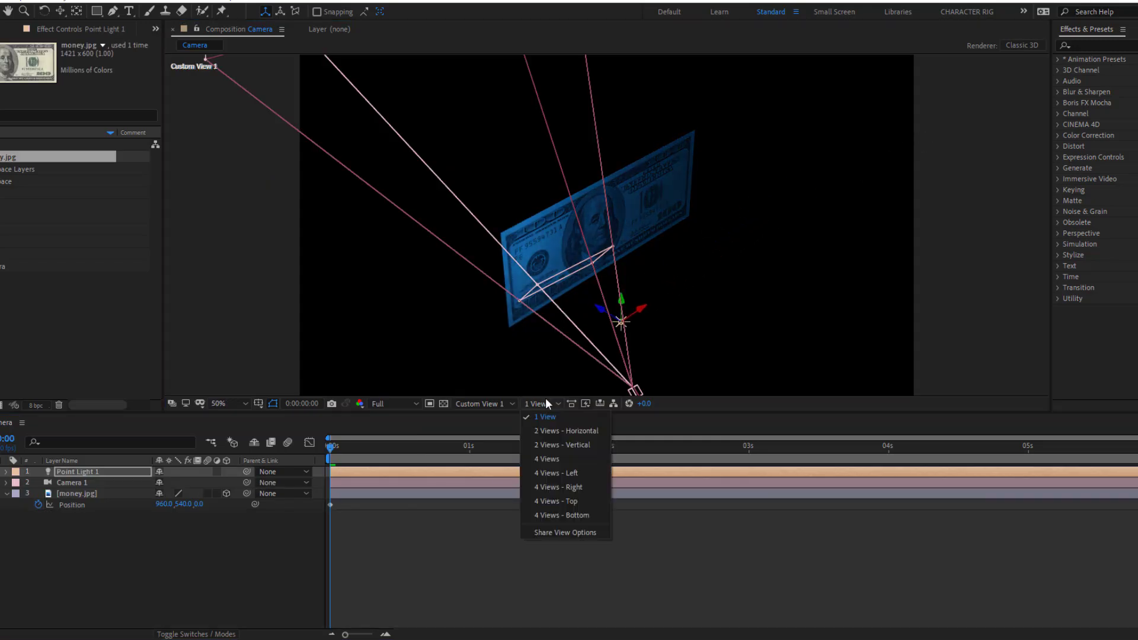
pyautogui.click(546, 437)
pyautogui.click(483, 403)
pyautogui.click(483, 418)
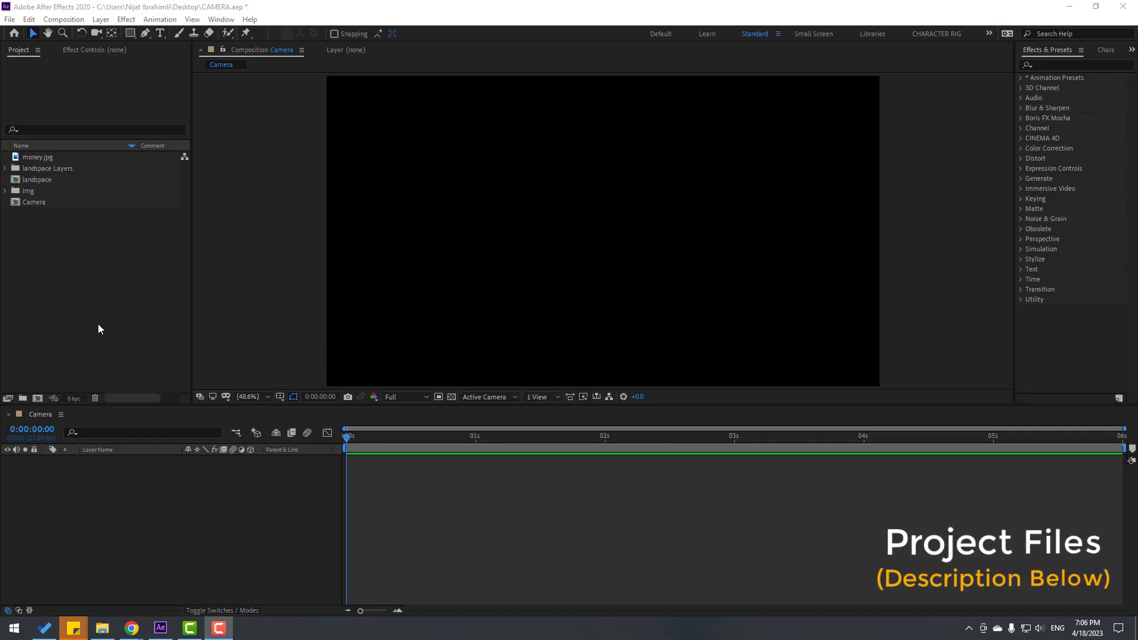
# Add a two-node camera with the 50mm preset to the Camera composition.
pyautogui.click(136, 495)
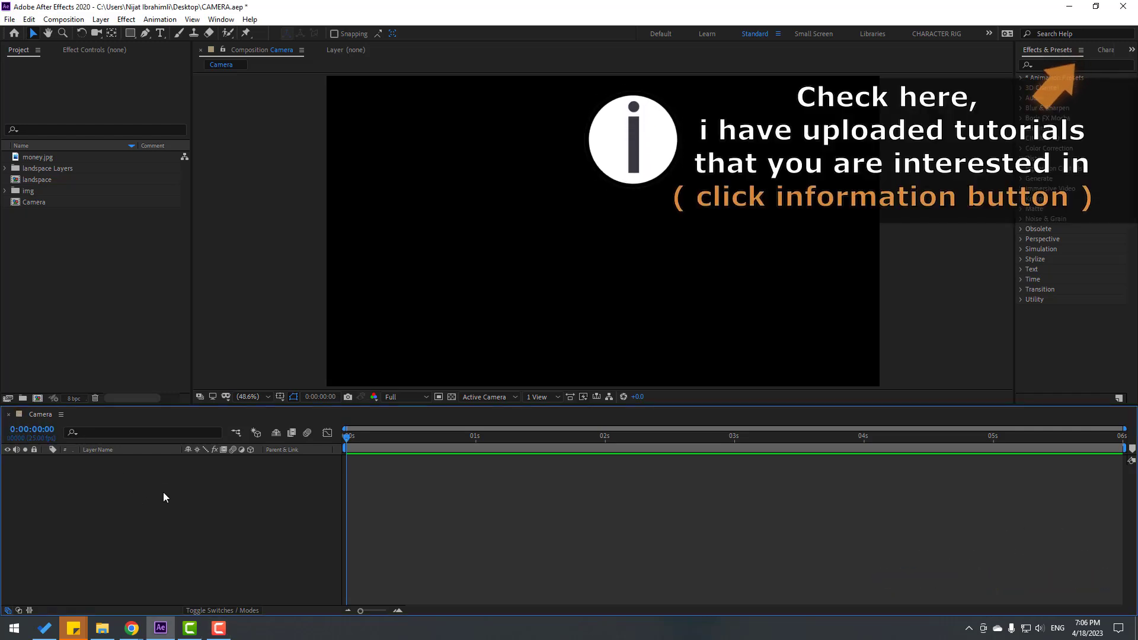
pyautogui.rightClick(162, 492)
pyautogui.moveTo(223, 363)
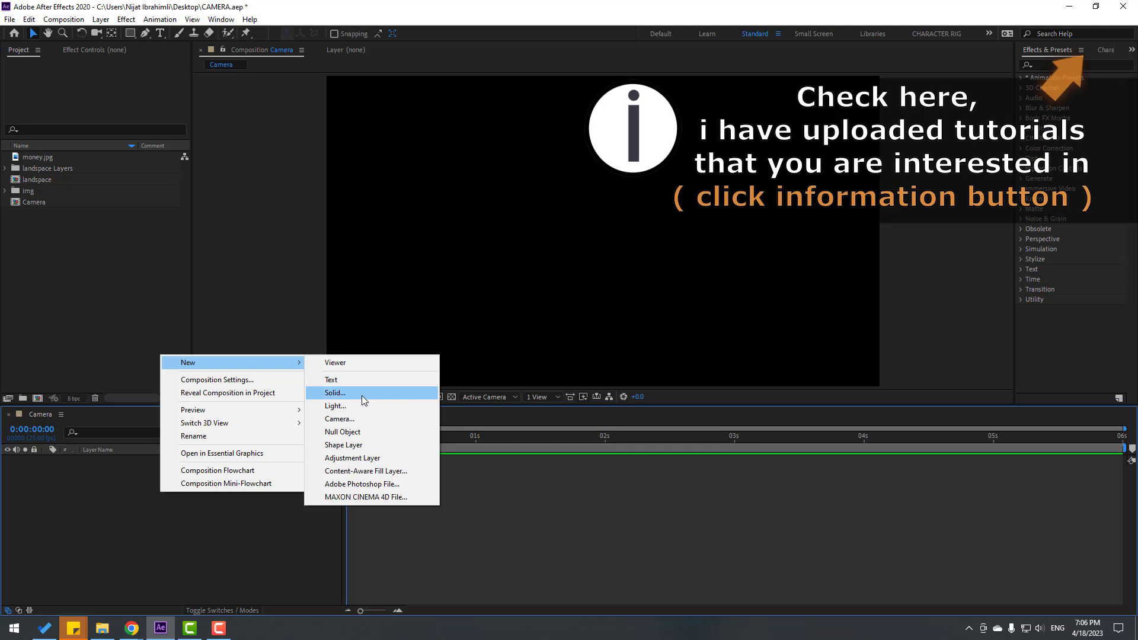
pyautogui.click(337, 419)
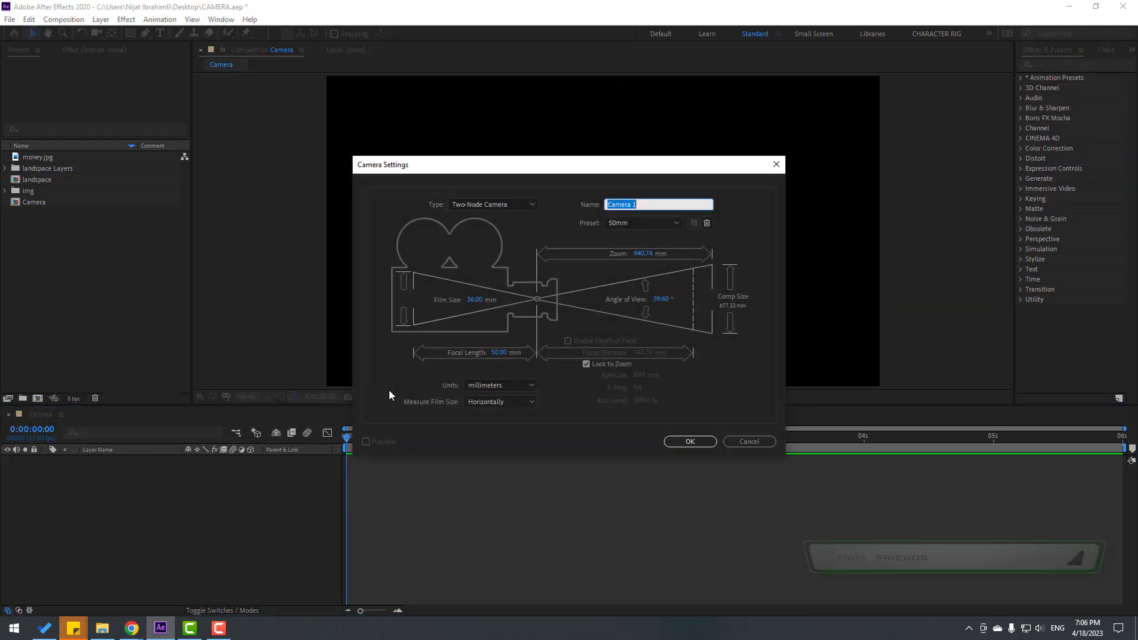
pyautogui.moveTo(631, 179); pyautogui.dragTo(586, 198)
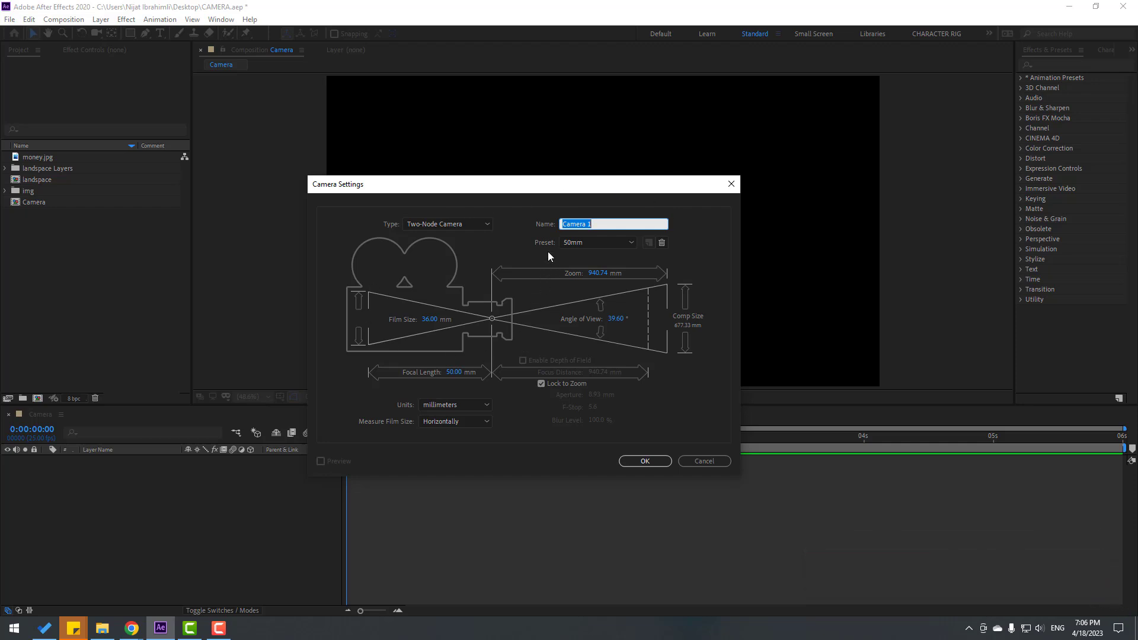
pyautogui.click(616, 242)
pyautogui.click(630, 244)
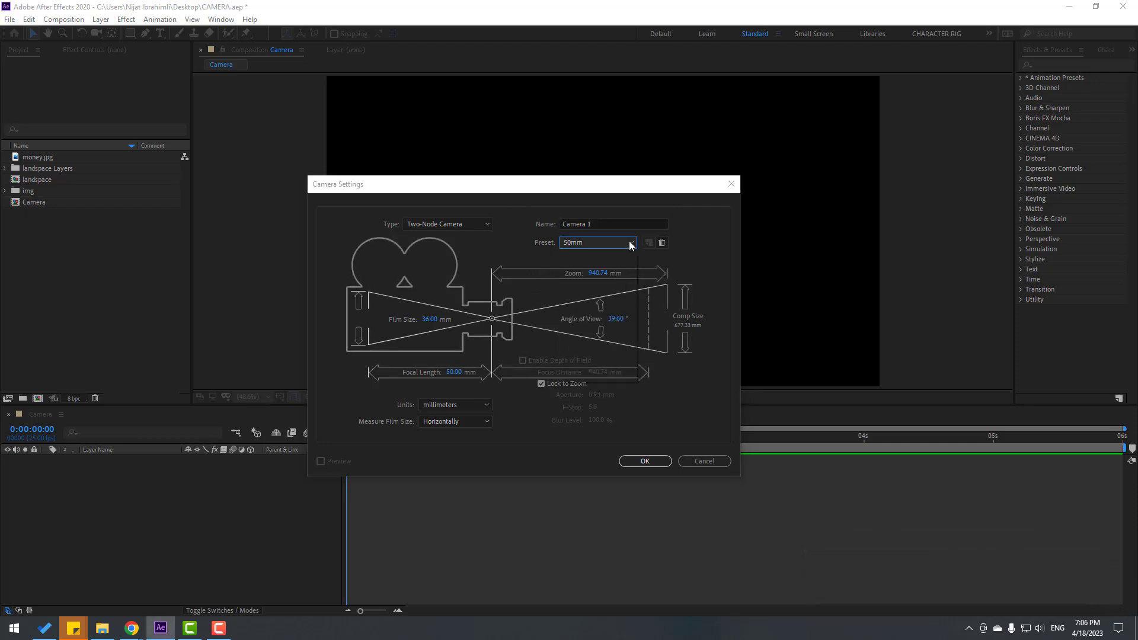
pyautogui.click(631, 245)
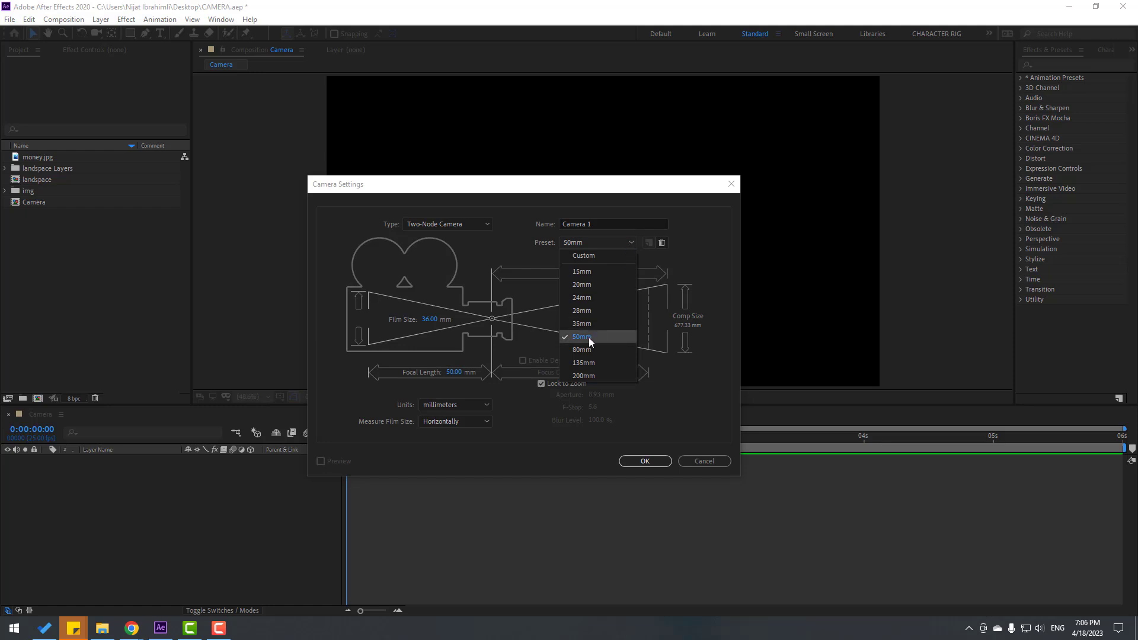
pyautogui.click(589, 336)
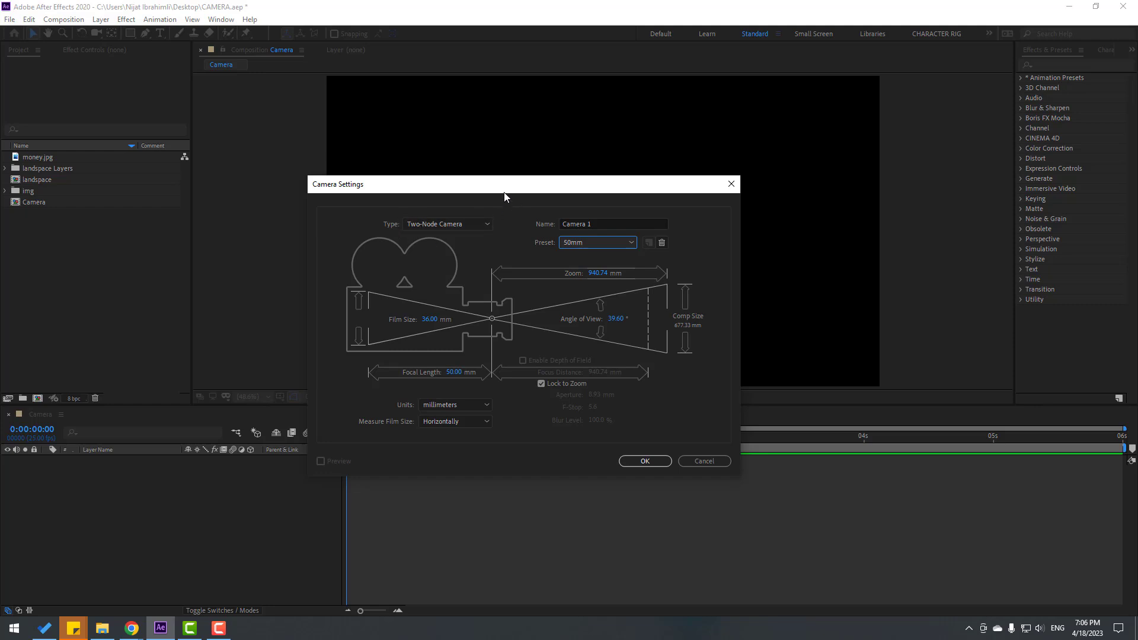
pyautogui.click(643, 461)
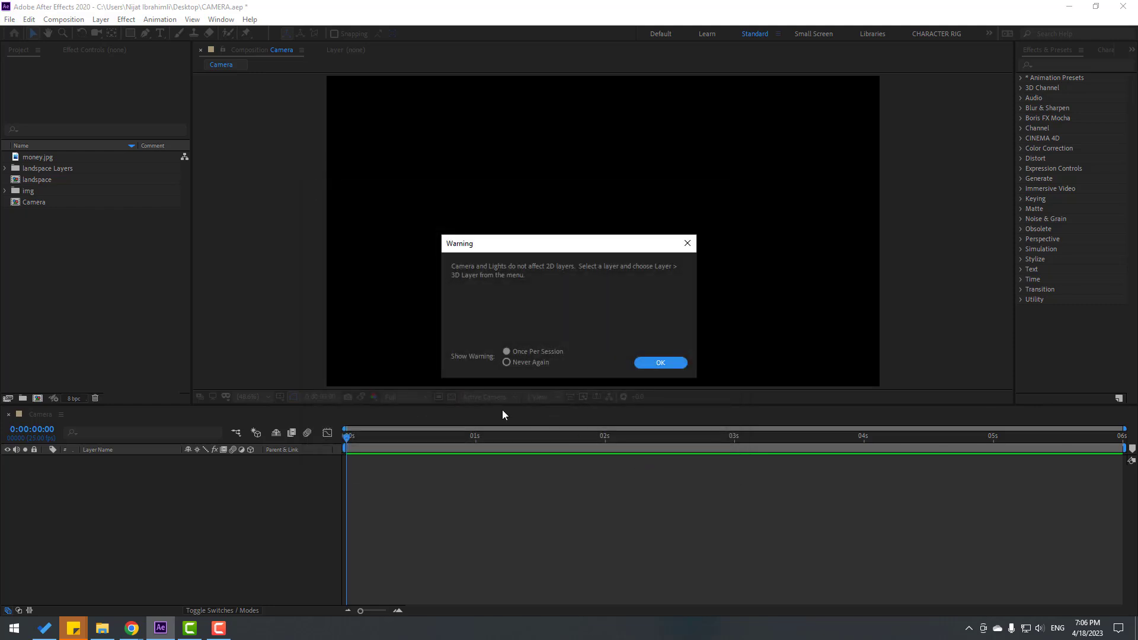
pyautogui.click(649, 362)
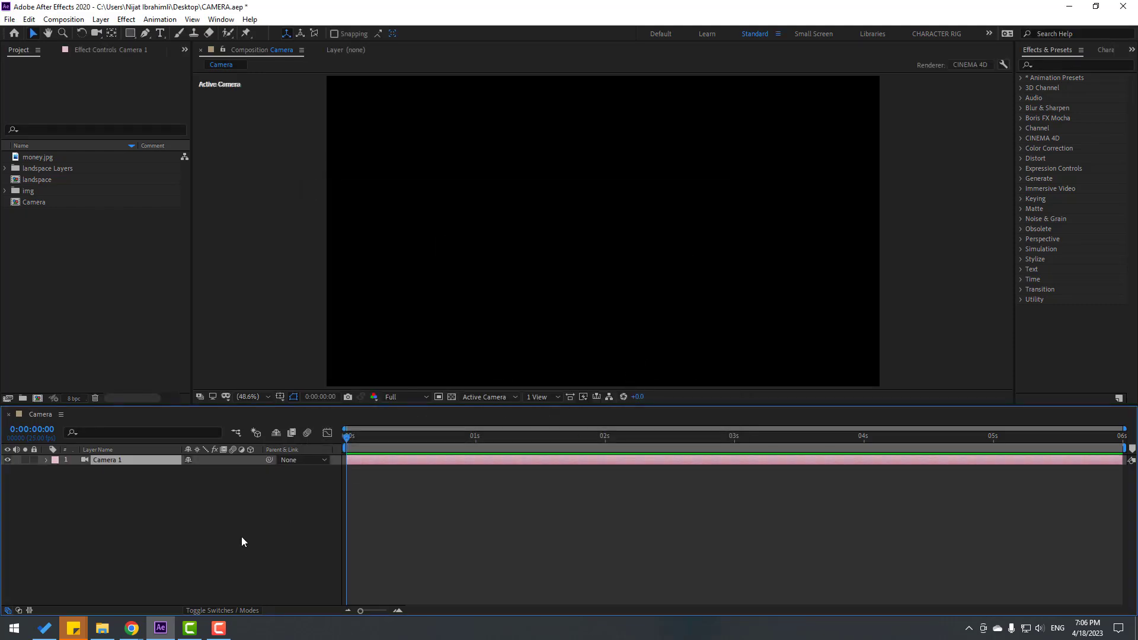
pyautogui.click(205, 547)
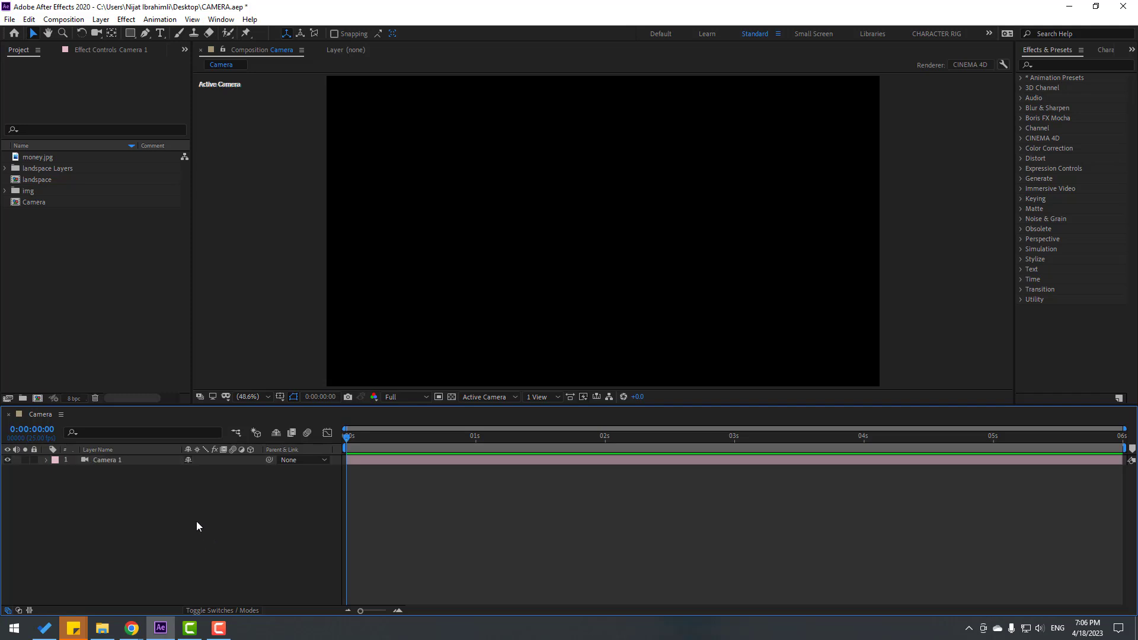
# Draw a filled circle with the Ellipse tool in the upper-left part of the composition and collapse its layer.
pyautogui.click(129, 34)
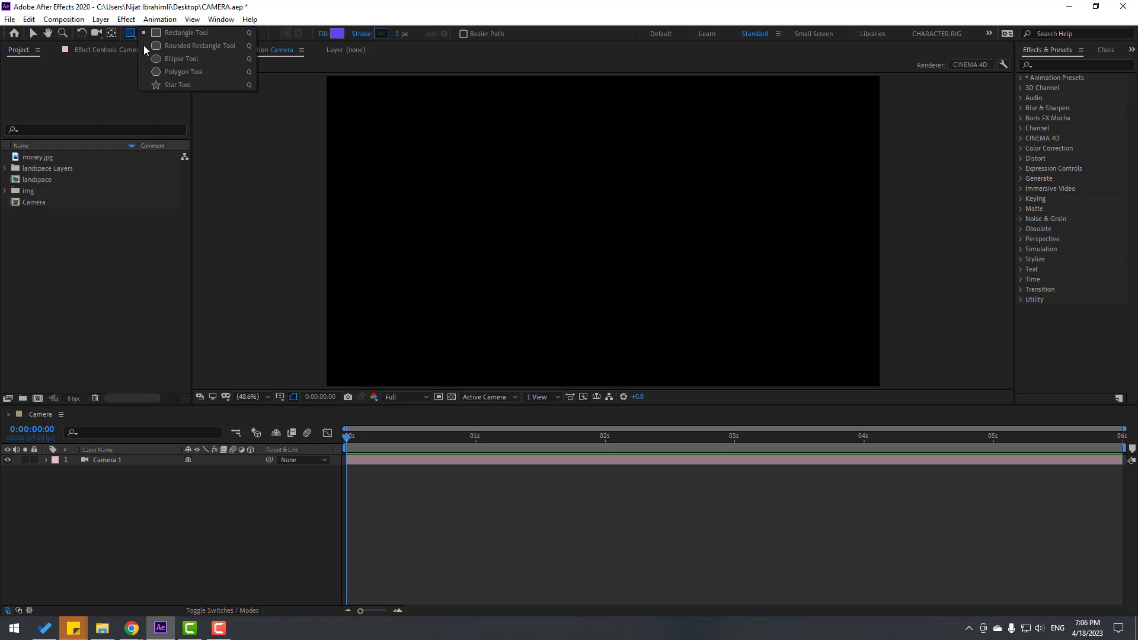
pyautogui.click(177, 59)
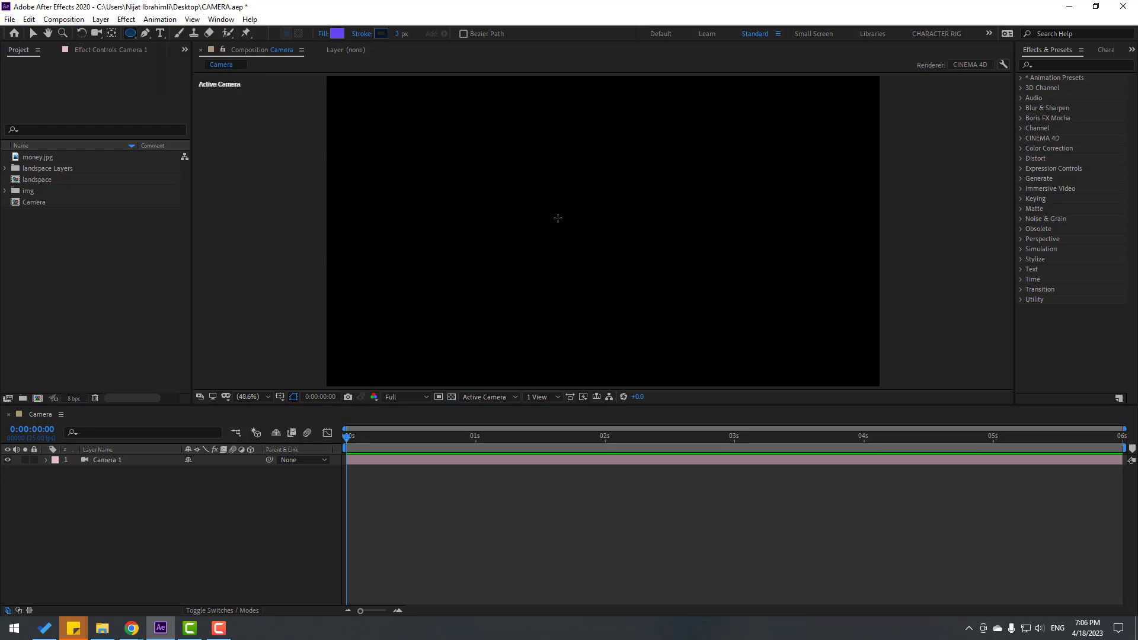
pyautogui.moveTo(427, 156); pyautogui.dragTo(507, 251)
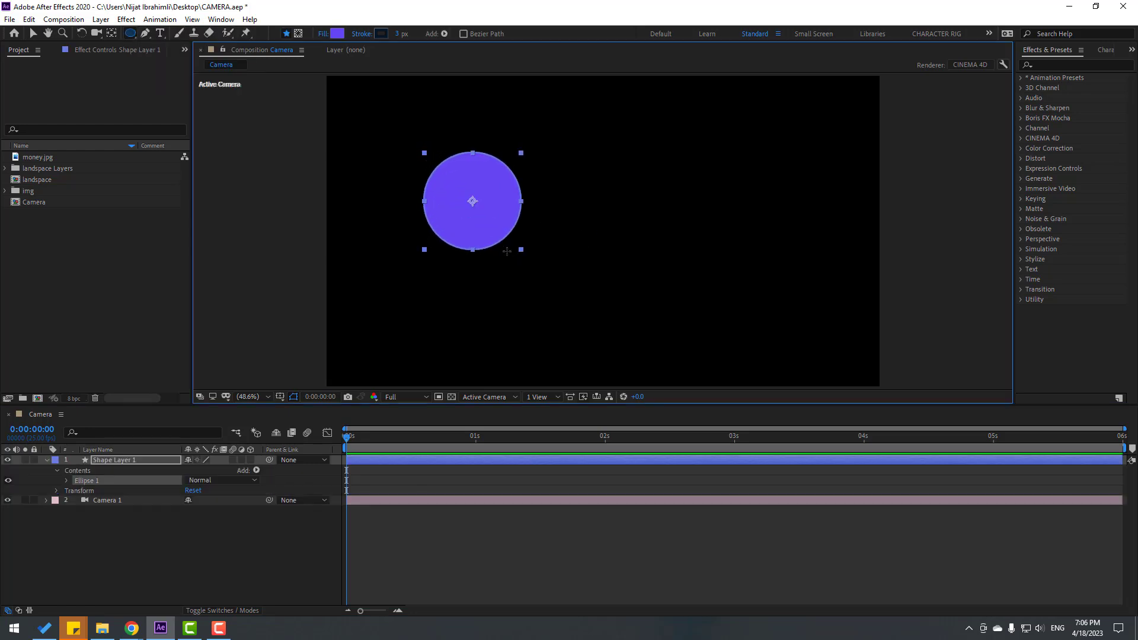
pyautogui.click(32, 34)
pyautogui.moveTo(484, 201); pyautogui.dragTo(481, 206)
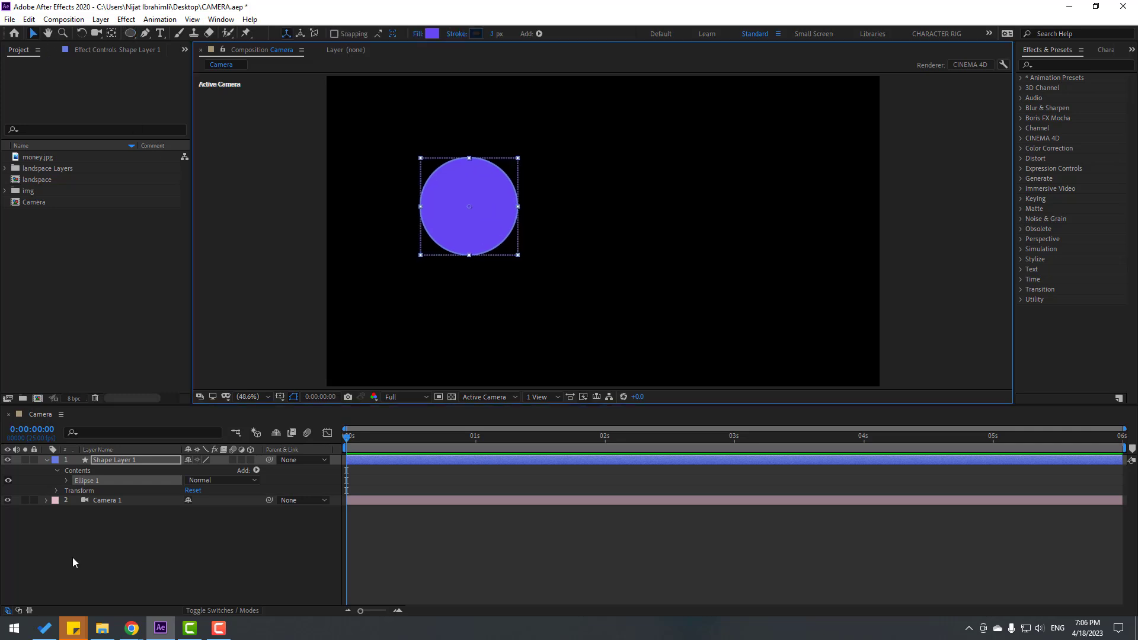
pyautogui.click(72, 557)
pyautogui.click(45, 459)
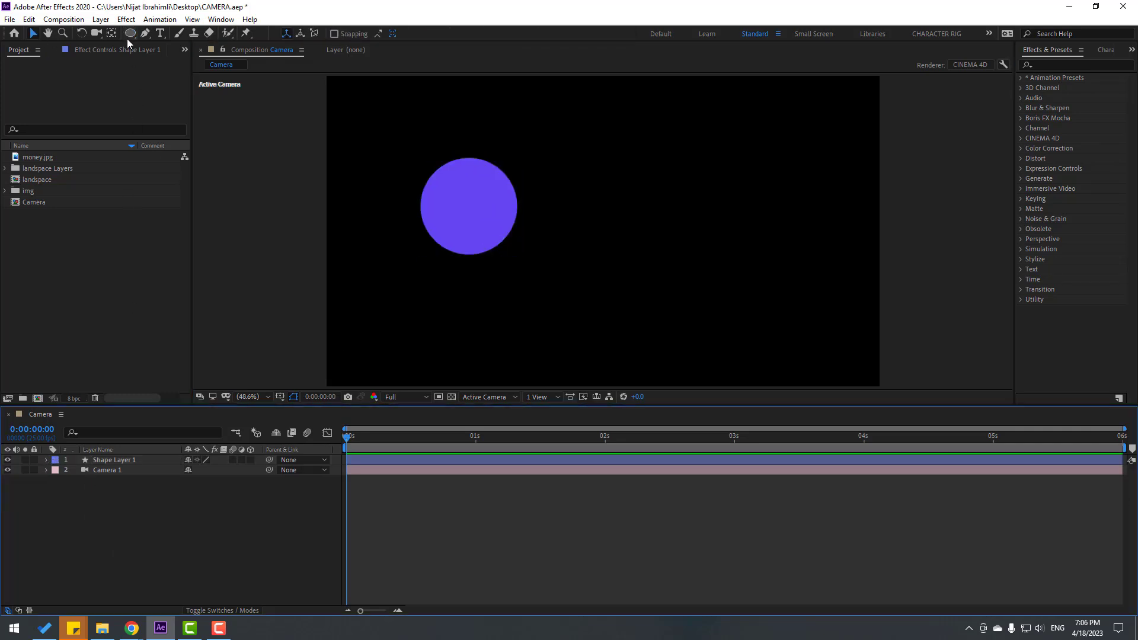
# Draw a square as a separate shape layer beside the circle and move the circle slightly closer to it.
pyautogui.moveTo(128, 36); pyautogui.dragTo(198, 34)
pyautogui.moveTo(628, 161); pyautogui.dragTo(735, 269)
pyautogui.click(34, 33)
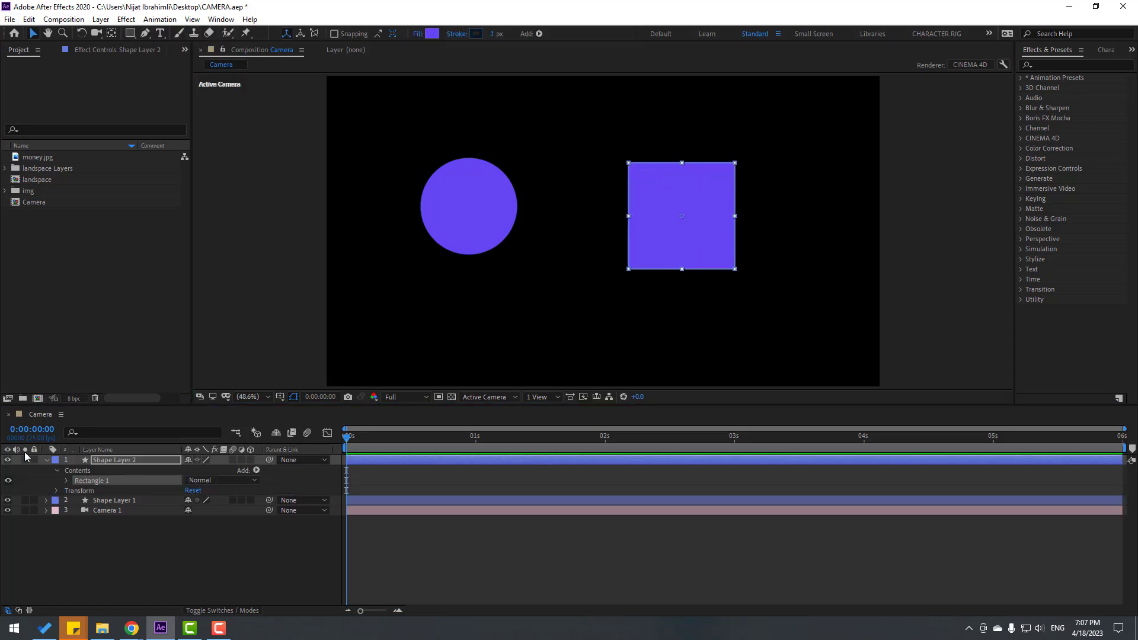
pyautogui.click(46, 460)
pyautogui.moveTo(494, 222); pyautogui.dragTo(516, 193)
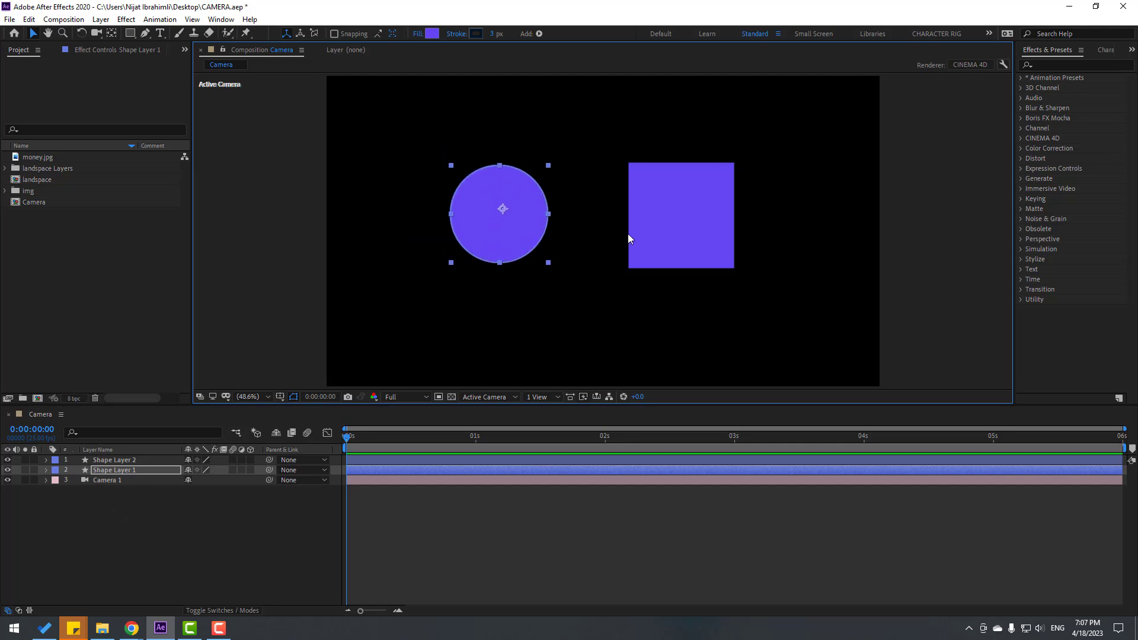
pyautogui.click(188, 504)
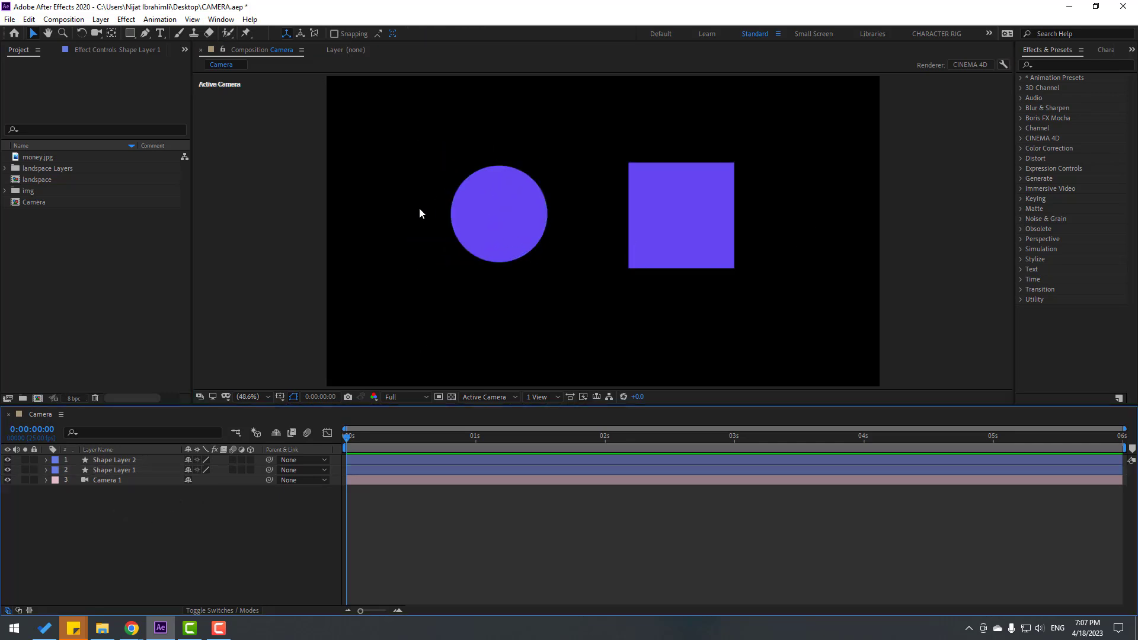
# Convert both shape layers, the circle and the square, to 3D layers.
pyautogui.click(102, 470)
pyautogui.keyDown('shift'); pyautogui.click(108, 461); pyautogui.keyUp('shift')
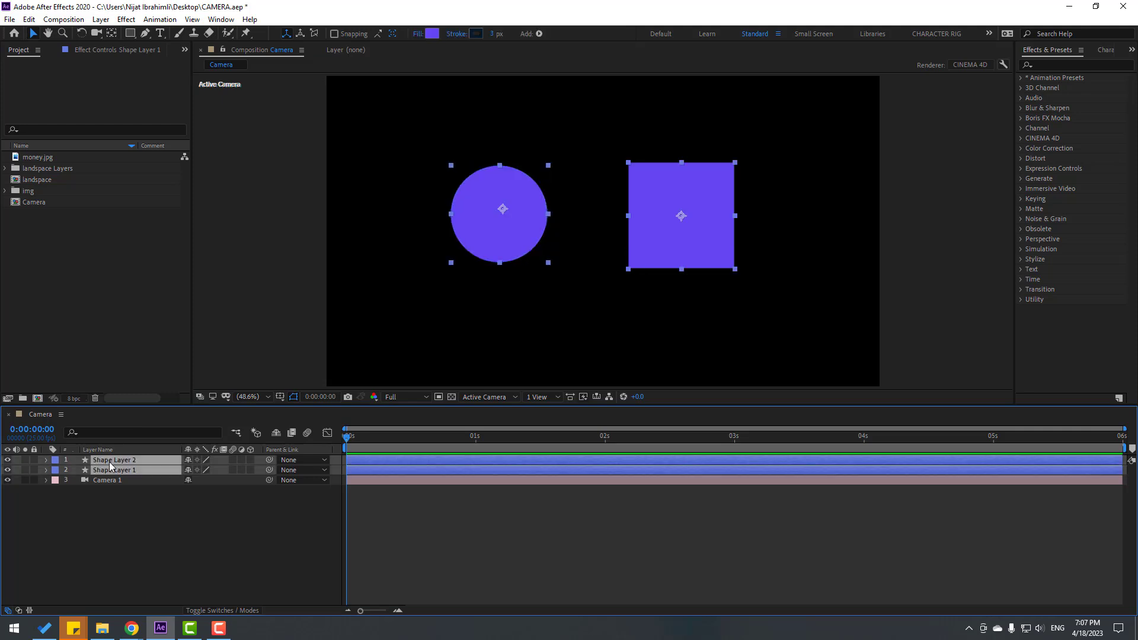
pyautogui.click(250, 460)
pyautogui.click(603, 256)
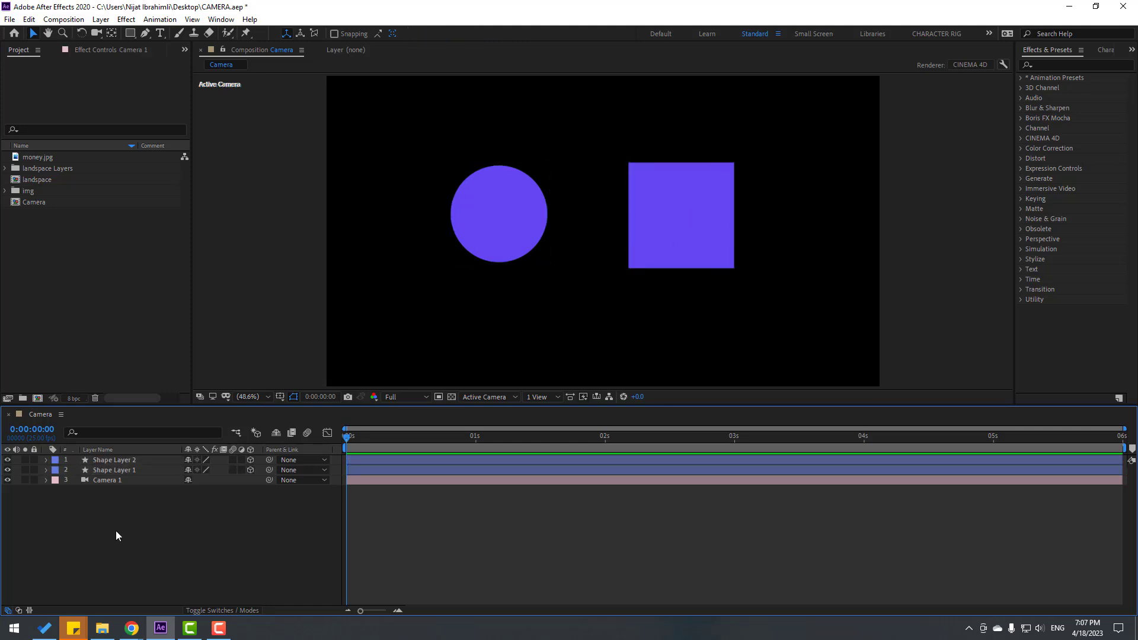
# Try rotating the circle about its Z, Y and X axes, undo each rotation, and collapse its layer.
pyautogui.click(520, 197)
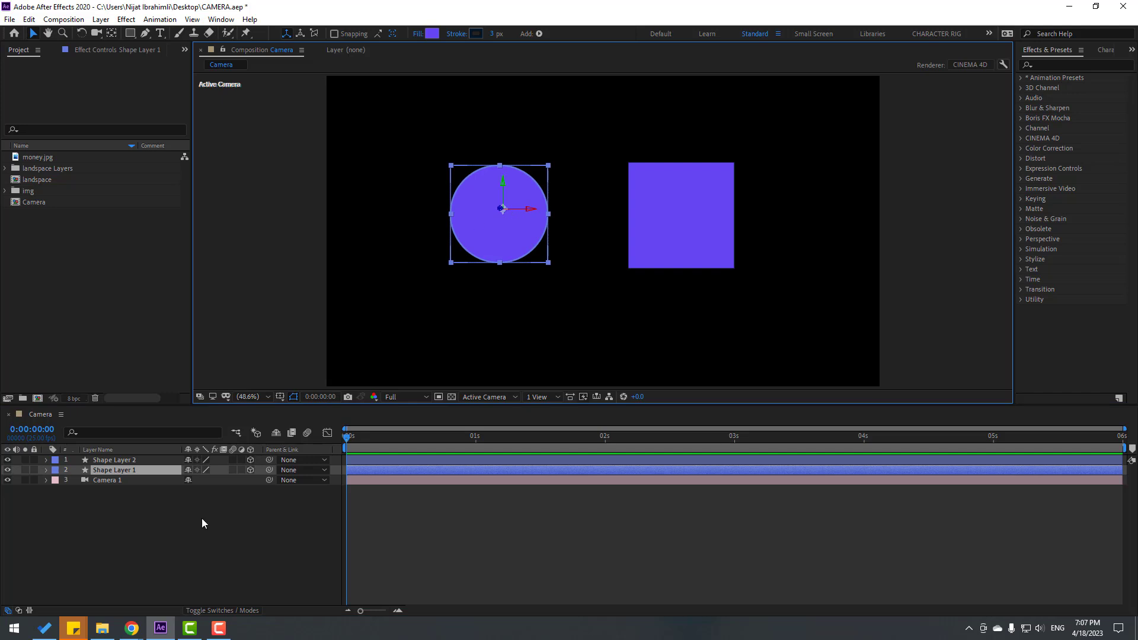
pyautogui.press('r')
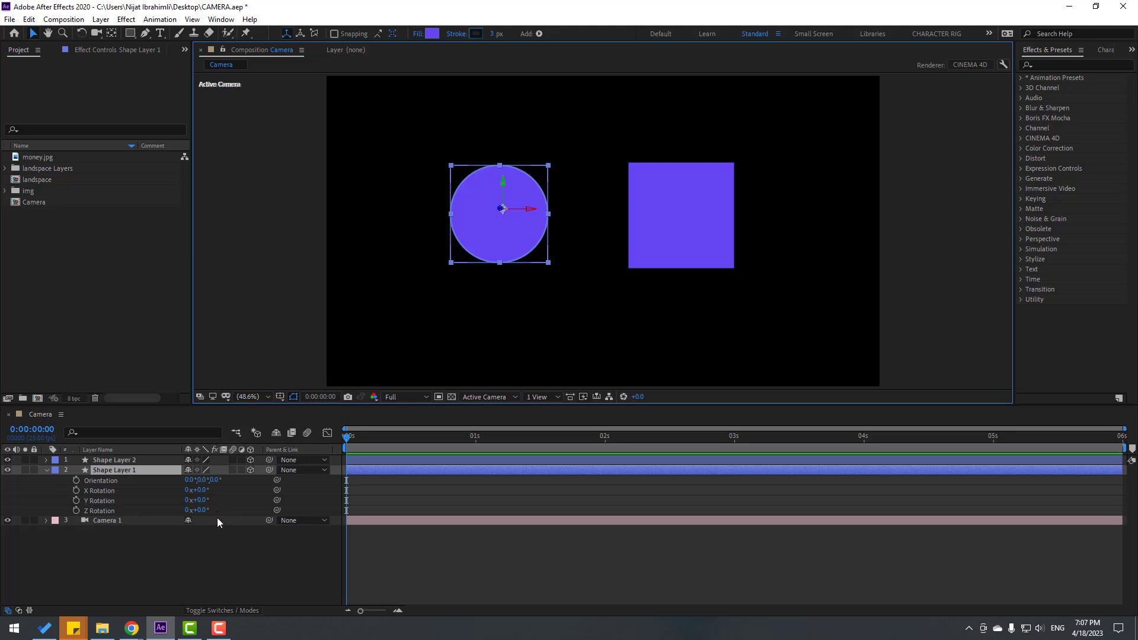
pyautogui.moveTo(197, 513); pyautogui.dragTo(320, 503)
pyautogui.hotkey('ctrl', 'z')
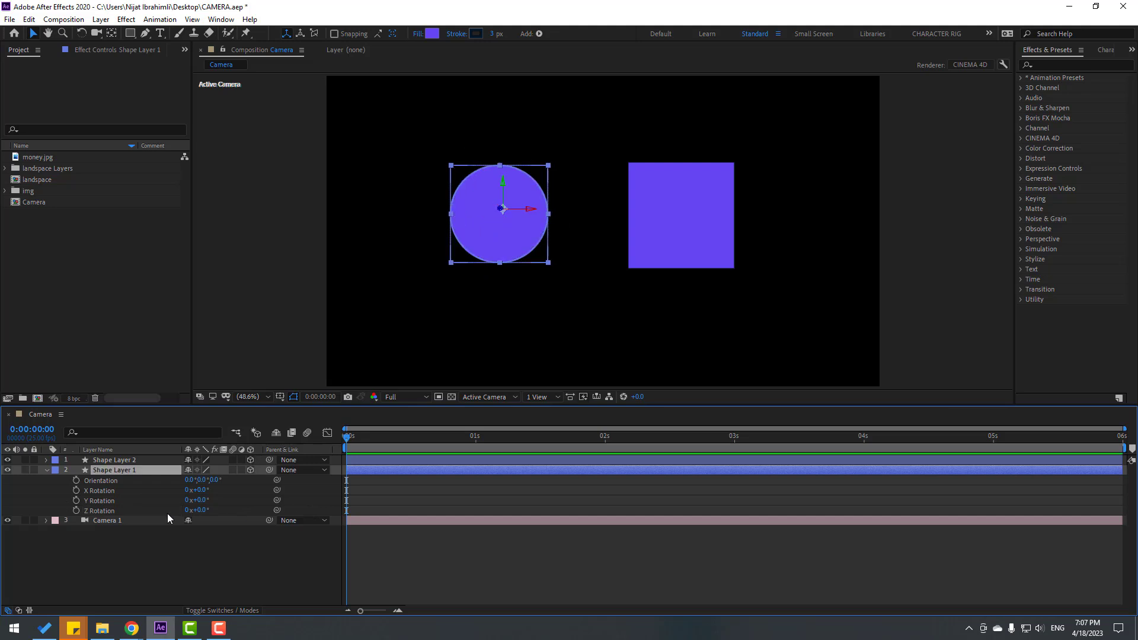
pyautogui.click(106, 503)
pyautogui.moveTo(203, 501); pyautogui.dragTo(259, 519)
pyautogui.hotkey('ctrl', 'z')
pyautogui.click(98, 491)
pyautogui.hotkey('ctrl', 'z')
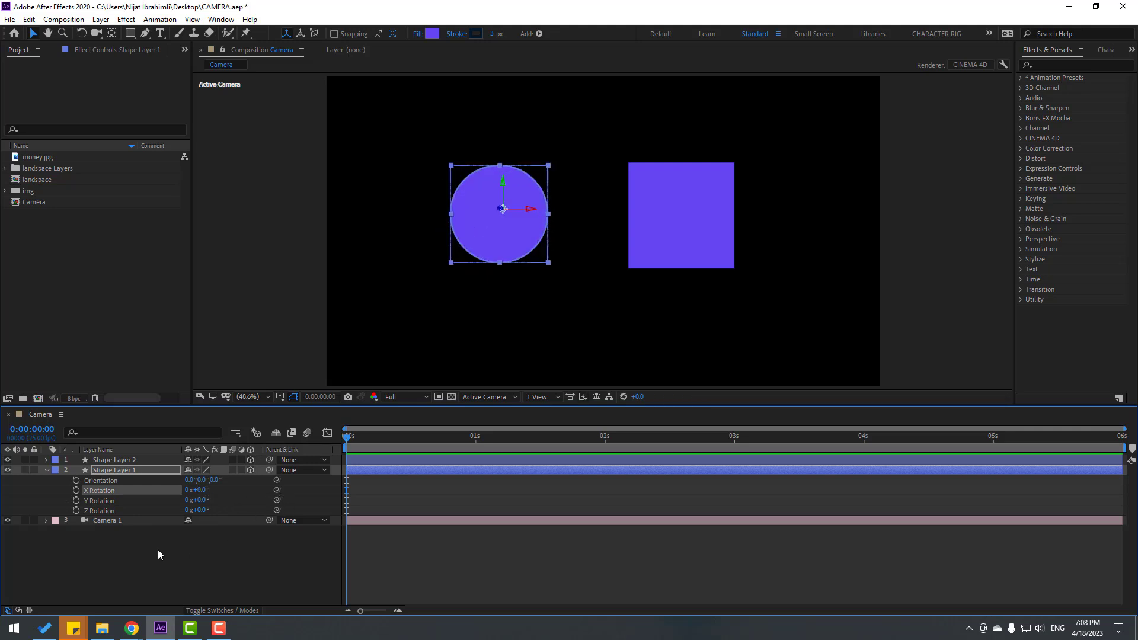
pyautogui.click(144, 556)
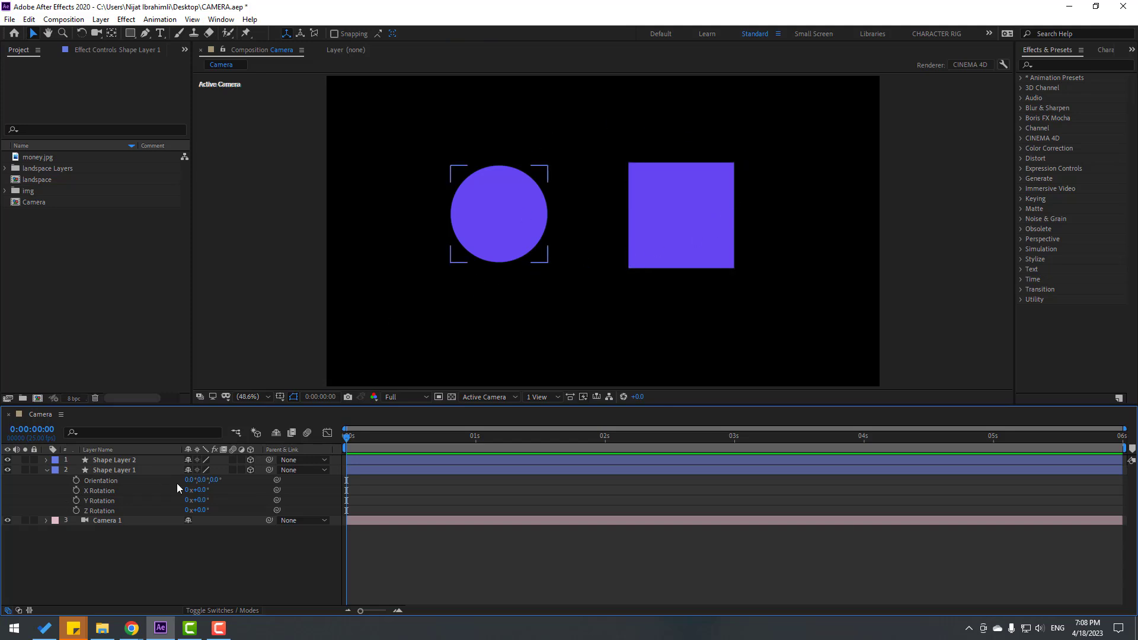
pyautogui.click(104, 522)
pyautogui.click(46, 470)
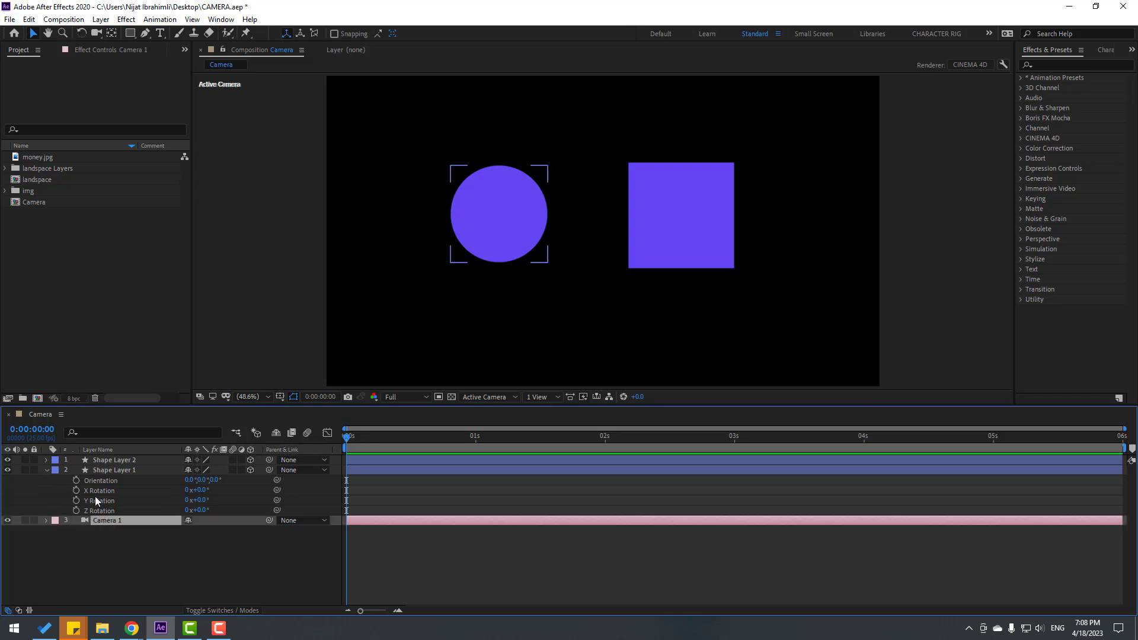
pyautogui.click(142, 540)
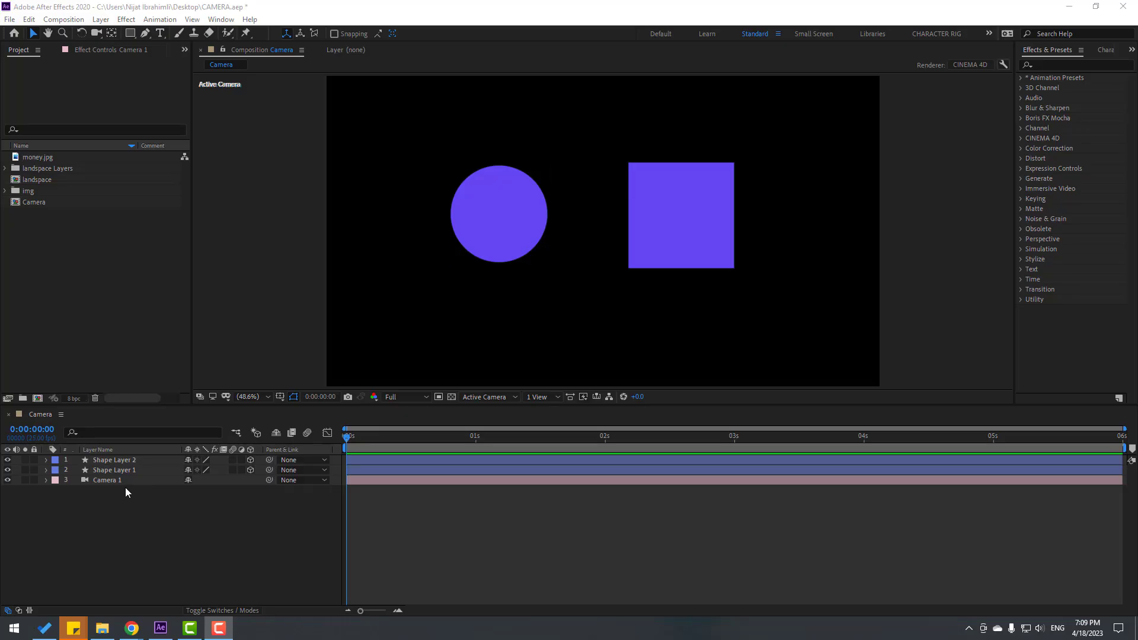
# Try moving Camera 1 around the two shapes with the Unified Camera tool, then undo the camera move.
pyautogui.click(107, 481)
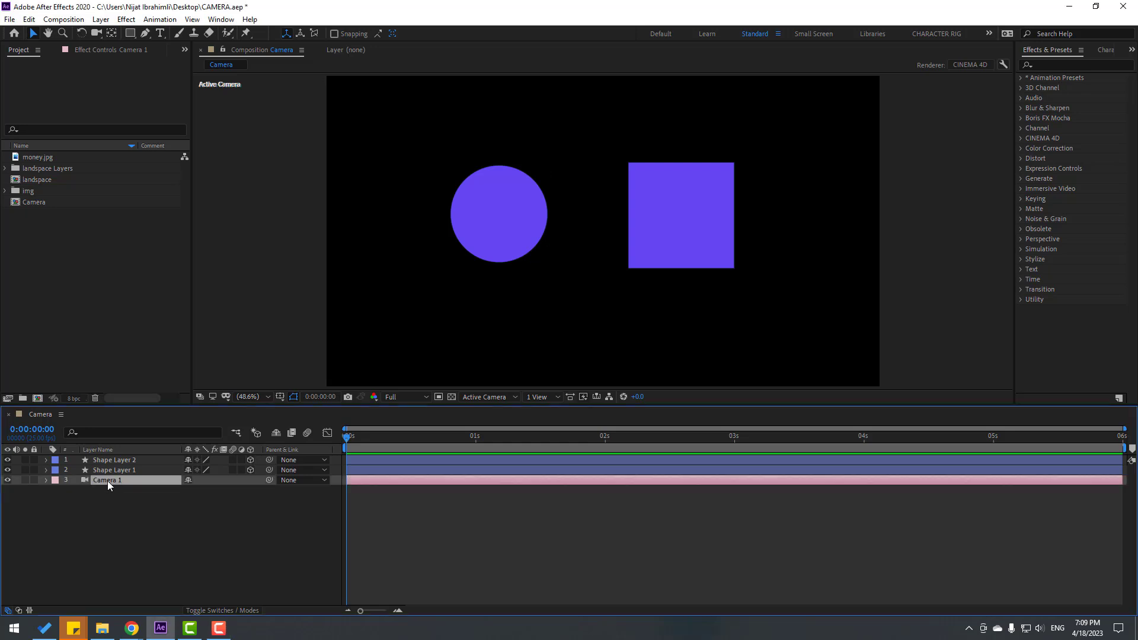
pyautogui.click(99, 33)
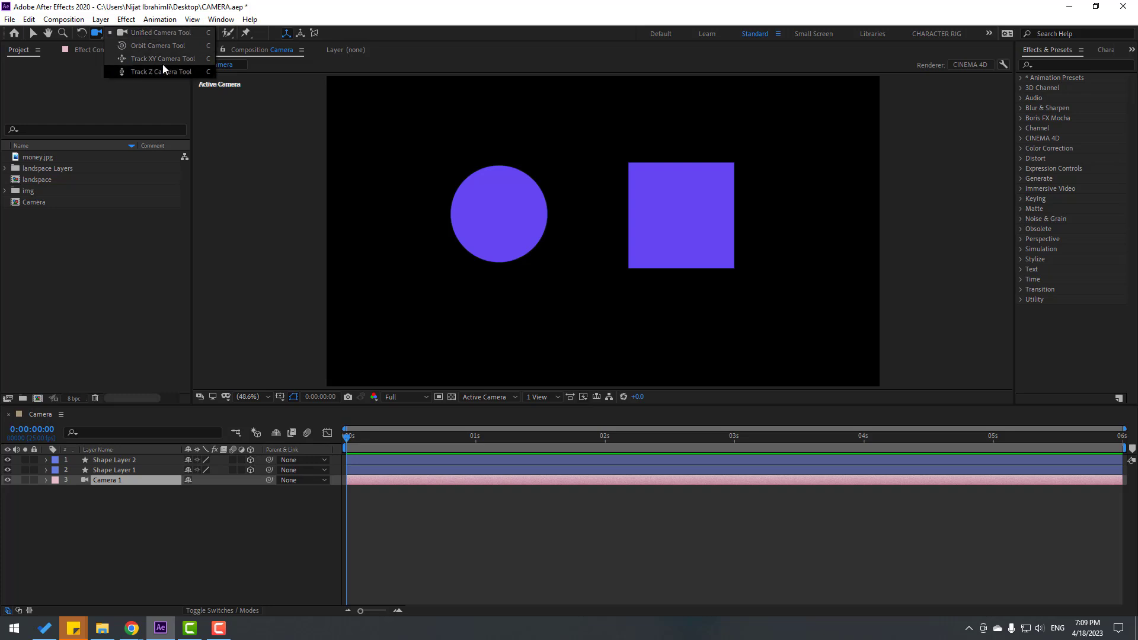
pyautogui.click(169, 33)
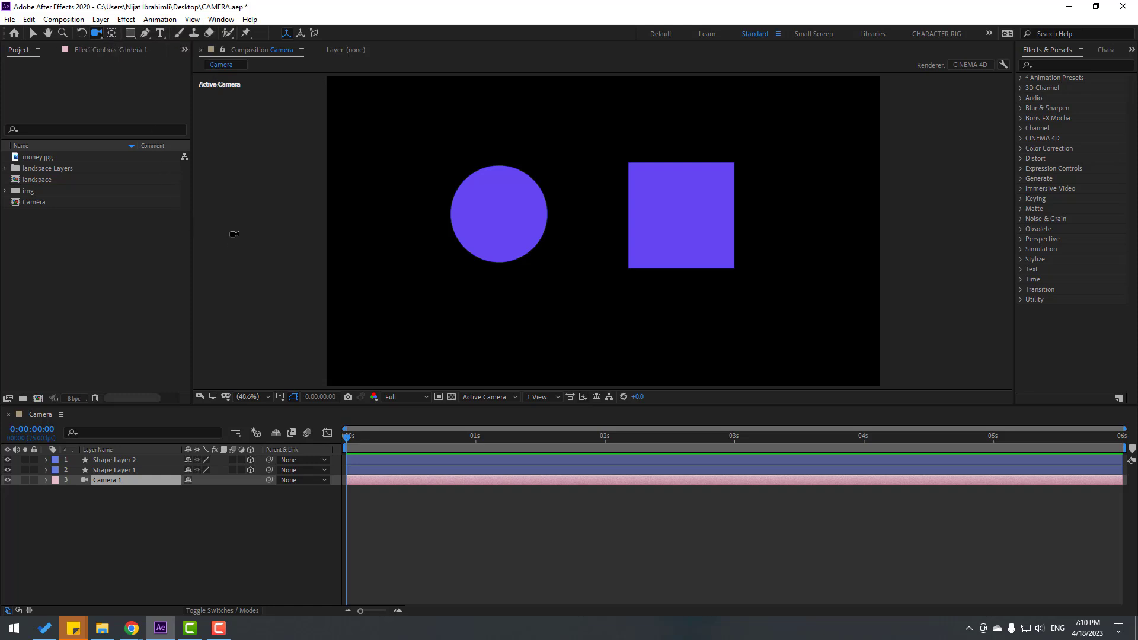
pyautogui.moveTo(708, 193); pyautogui.dragTo(670, 218)
pyautogui.hotkey('ctrl', 'z')
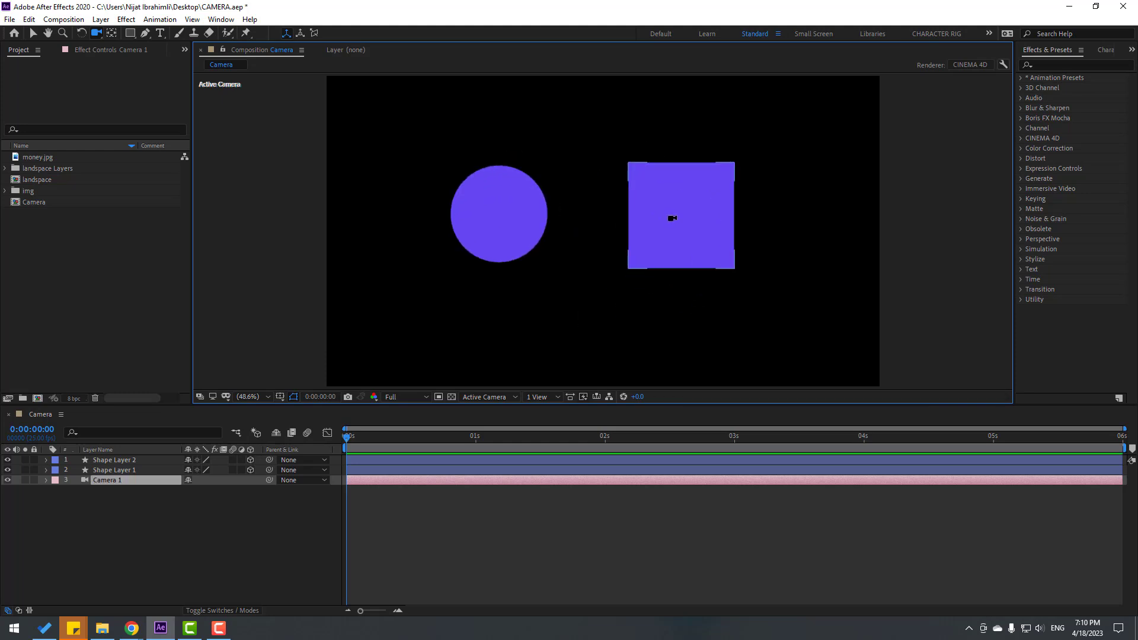
# Try orbiting Camera 1 around the two shapes with the Orbit Camera tool, then undo the camera move.
pyautogui.click(95, 35)
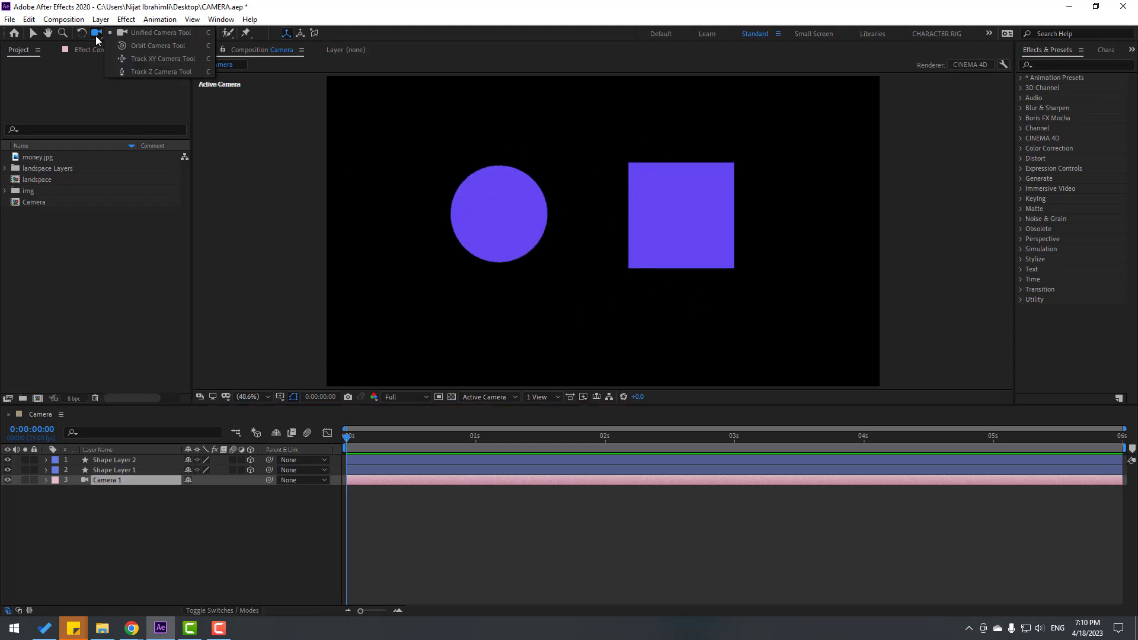
pyautogui.click(165, 46)
pyautogui.moveTo(651, 218); pyautogui.dragTo(622, 252)
pyautogui.hotkey('ctrl', 'z')
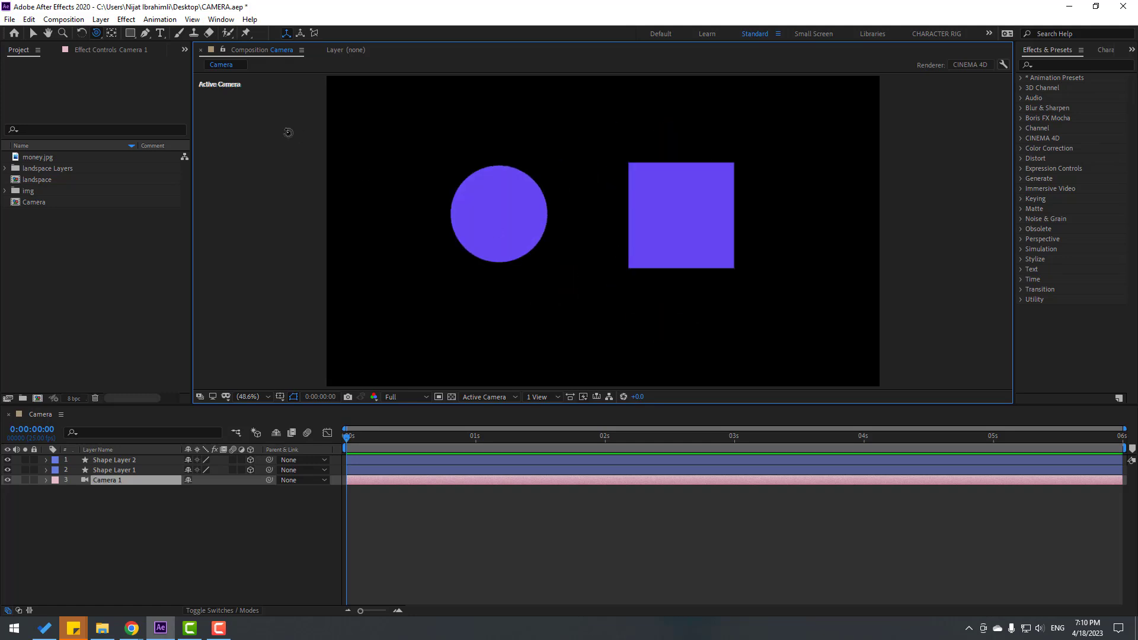
# Try panning Camera 1 sideways and vertically with the Track XY Camera tool, then undo the camera moves.
pyautogui.click(96, 34)
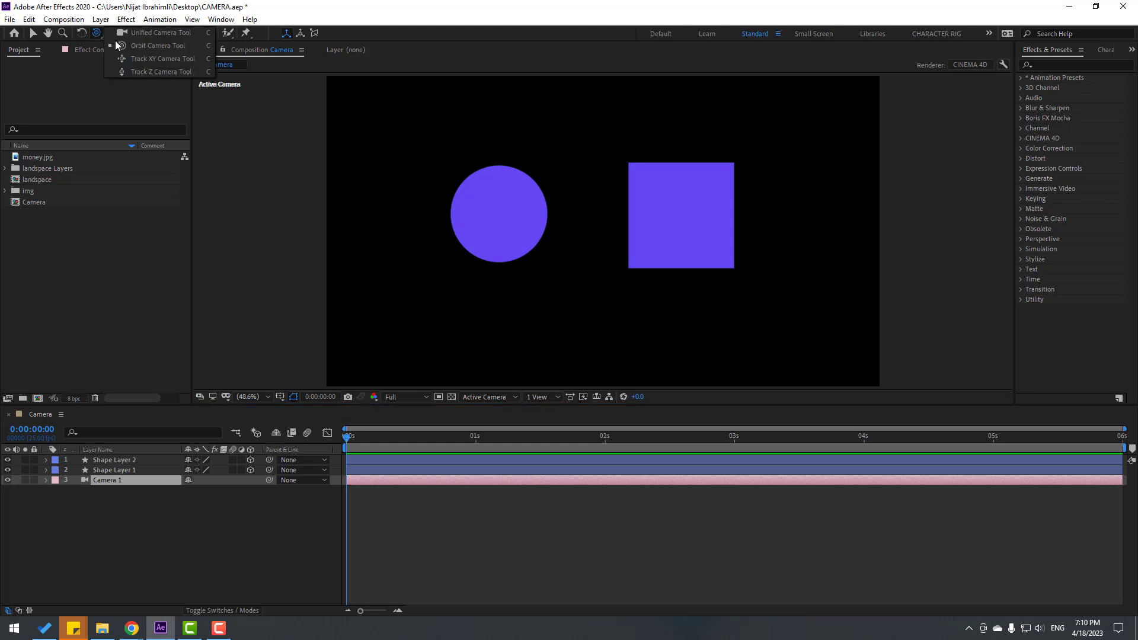
pyautogui.click(166, 61)
pyautogui.click(640, 269)
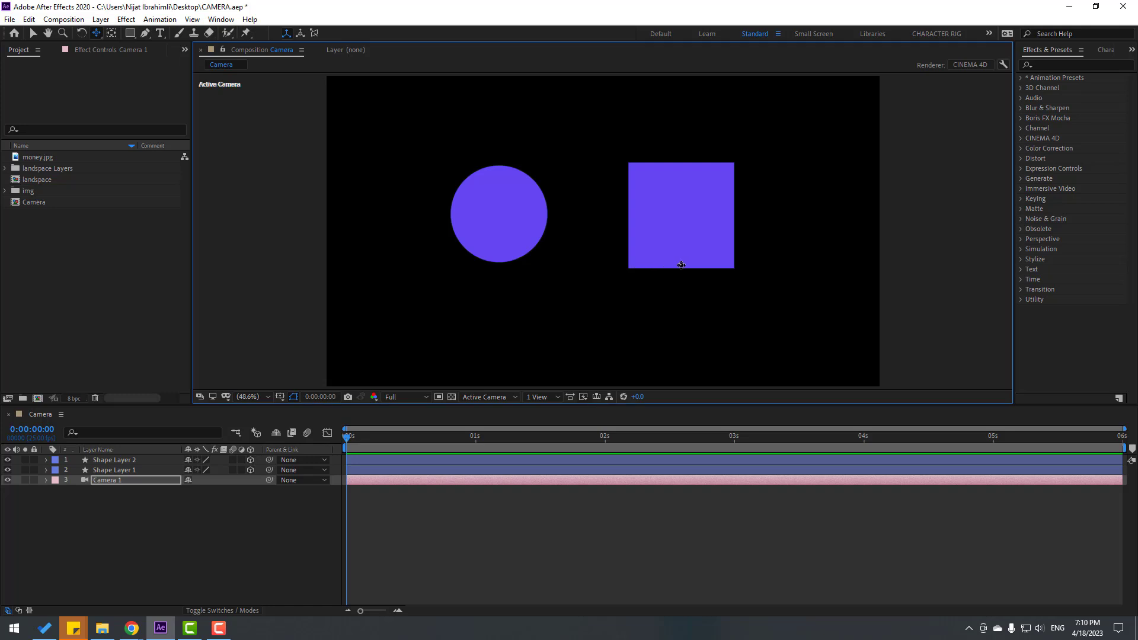
pyautogui.moveTo(680, 264); pyautogui.dragTo(833, 229)
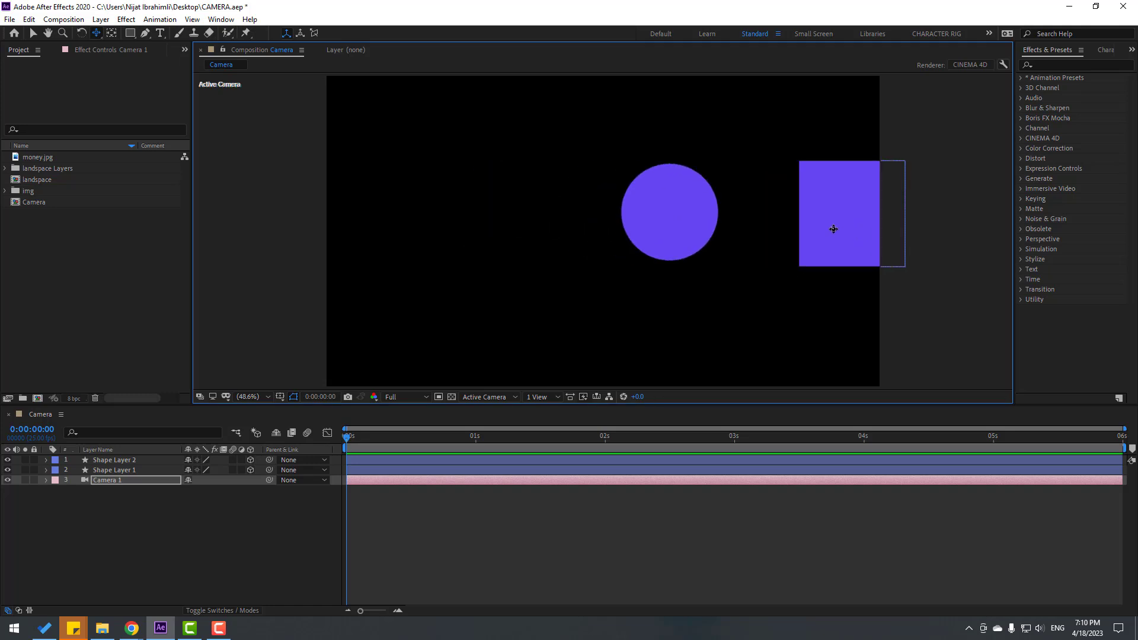
pyautogui.moveTo(739, 233); pyautogui.dragTo(437, 228)
pyautogui.moveTo(549, 229); pyautogui.dragTo(619, 238)
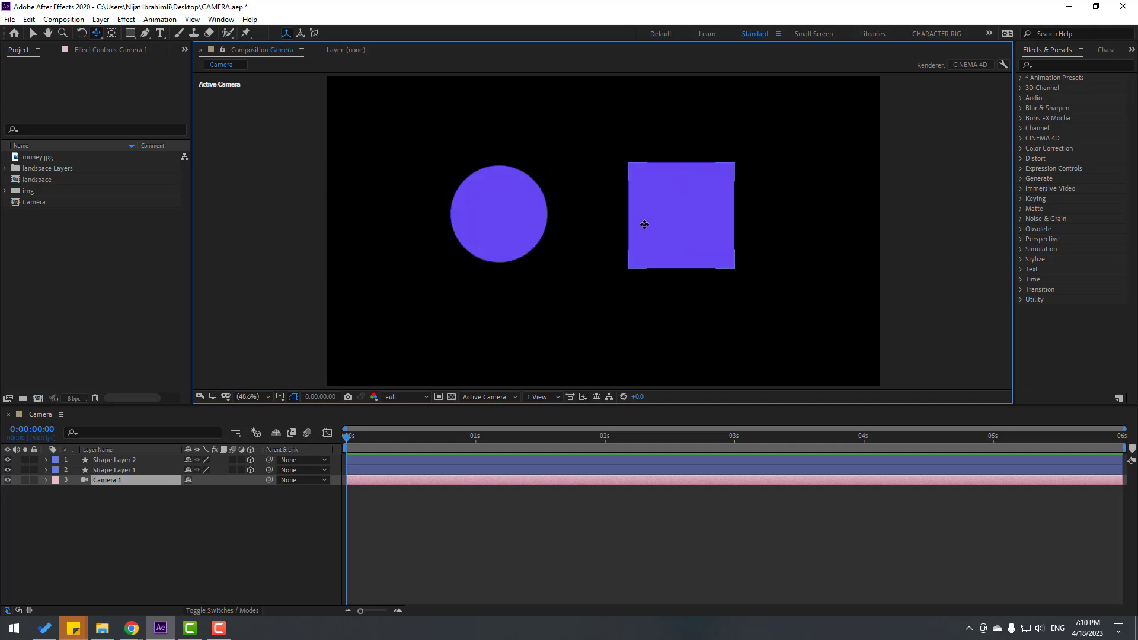
# Try moving Camera 1 toward and away from the shapes with the Track Z Camera tool, then restore its position.
pyautogui.click(96, 36)
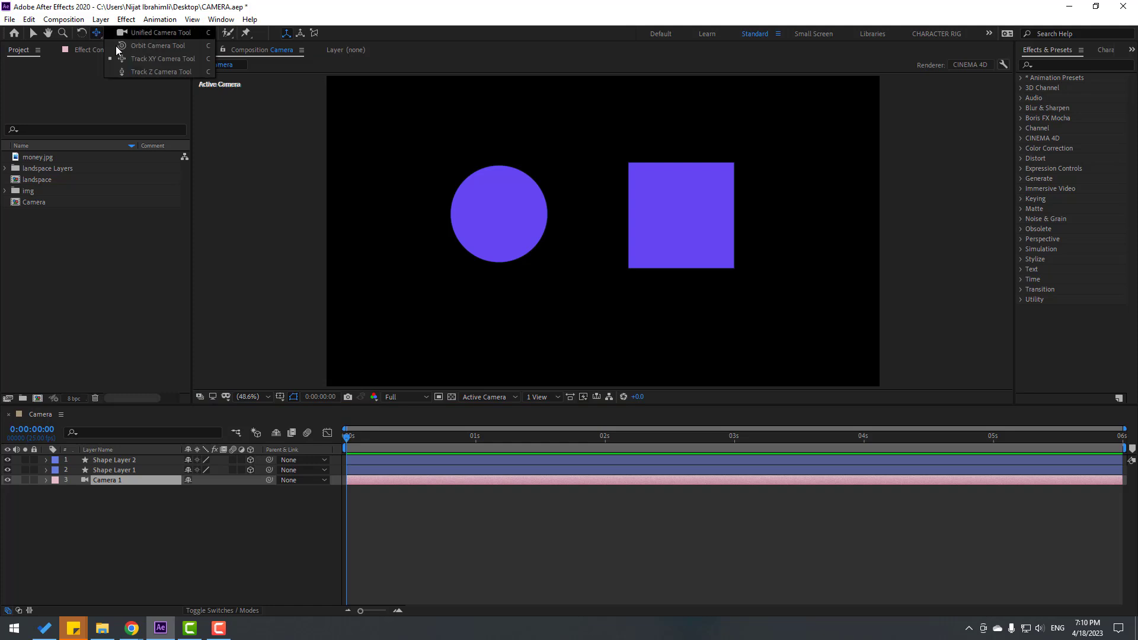
pyautogui.click(157, 72)
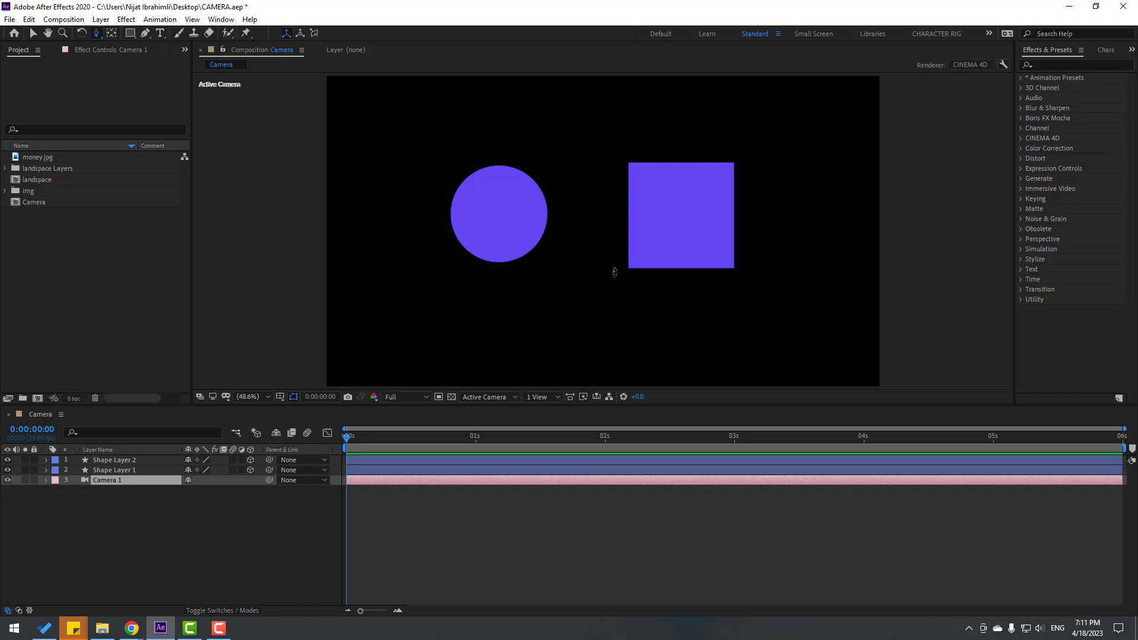
pyautogui.moveTo(579, 269); pyautogui.dragTo(599, 161)
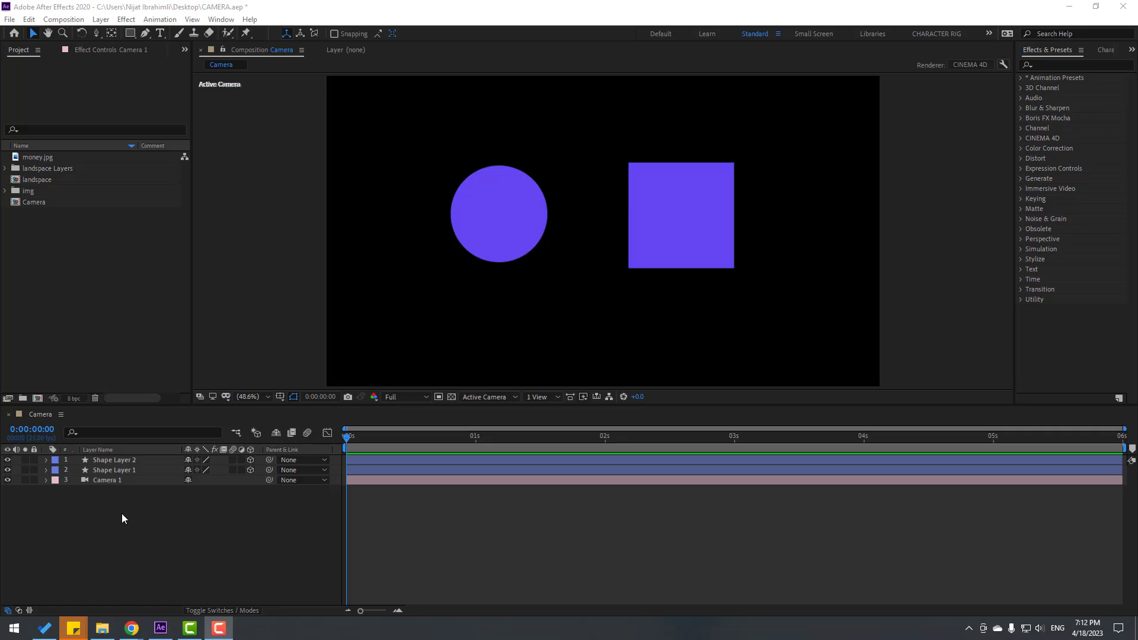
# Create an orbit null for Camera 1.
pyautogui.click(101, 481)
pyautogui.rightClick(95, 481)
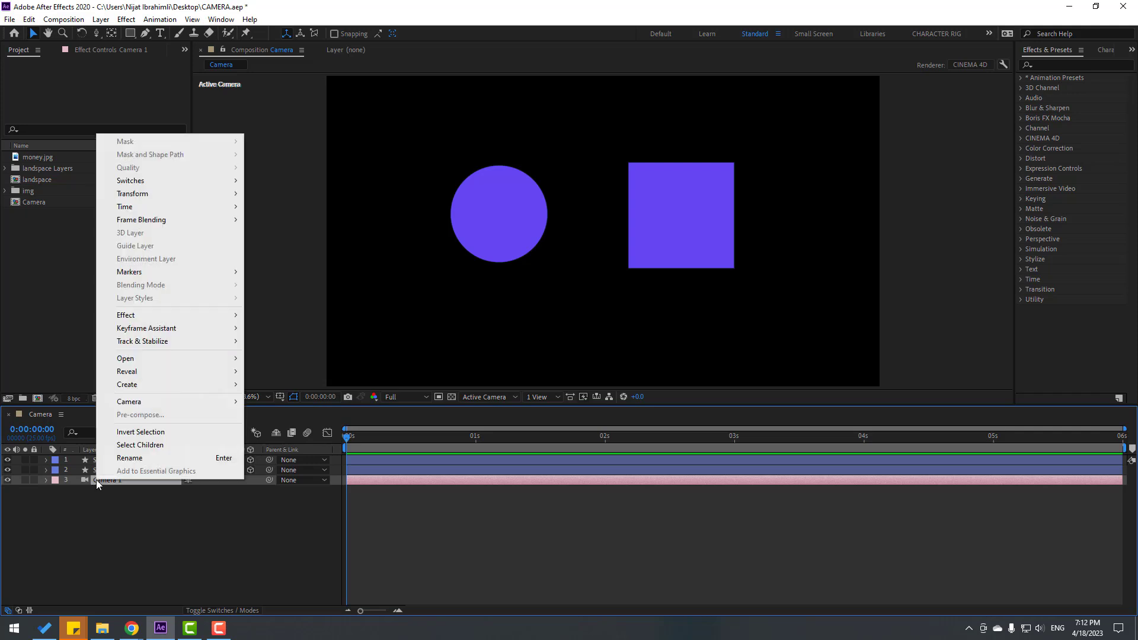
pyautogui.moveTo(171, 370)
pyautogui.moveTo(159, 399)
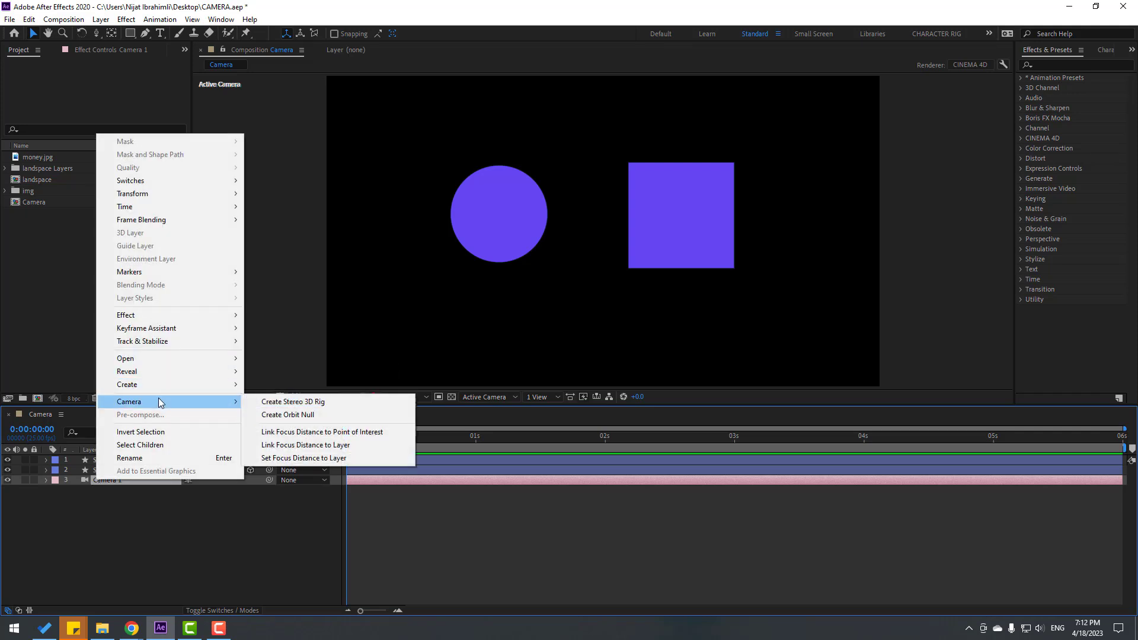
pyautogui.click(323, 417)
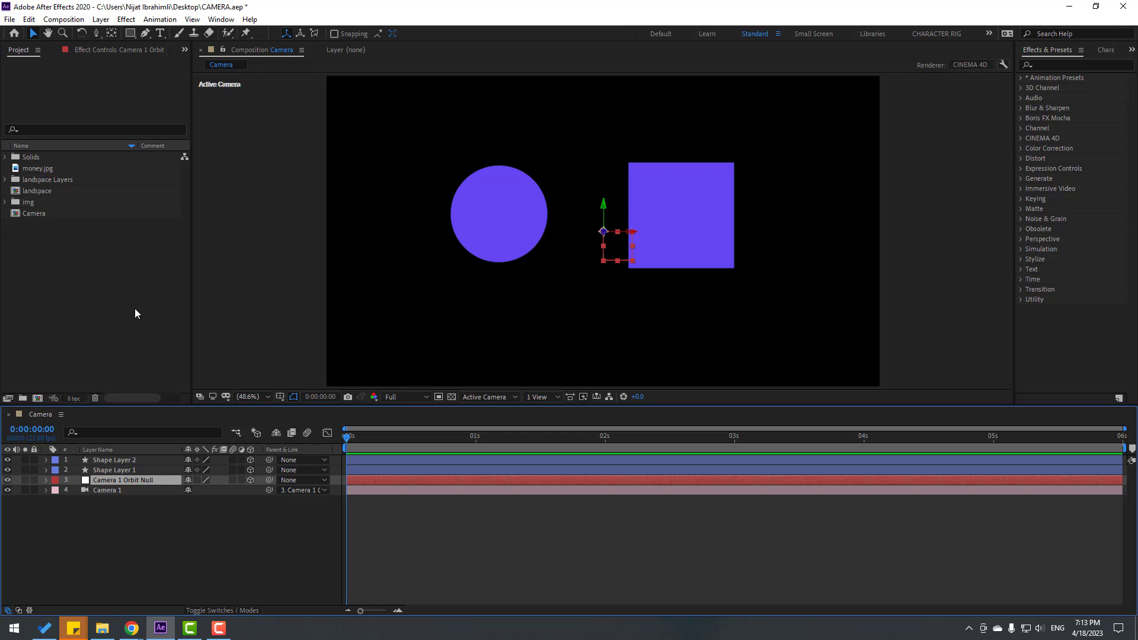
# Centre the orbit null's anchor point within its bounds and move its layer to the top of the layer stack.
pyautogui.click(112, 34)
pyautogui.hotkey('ctrl', 'alt', 'Home')
pyautogui.click(35, 35)
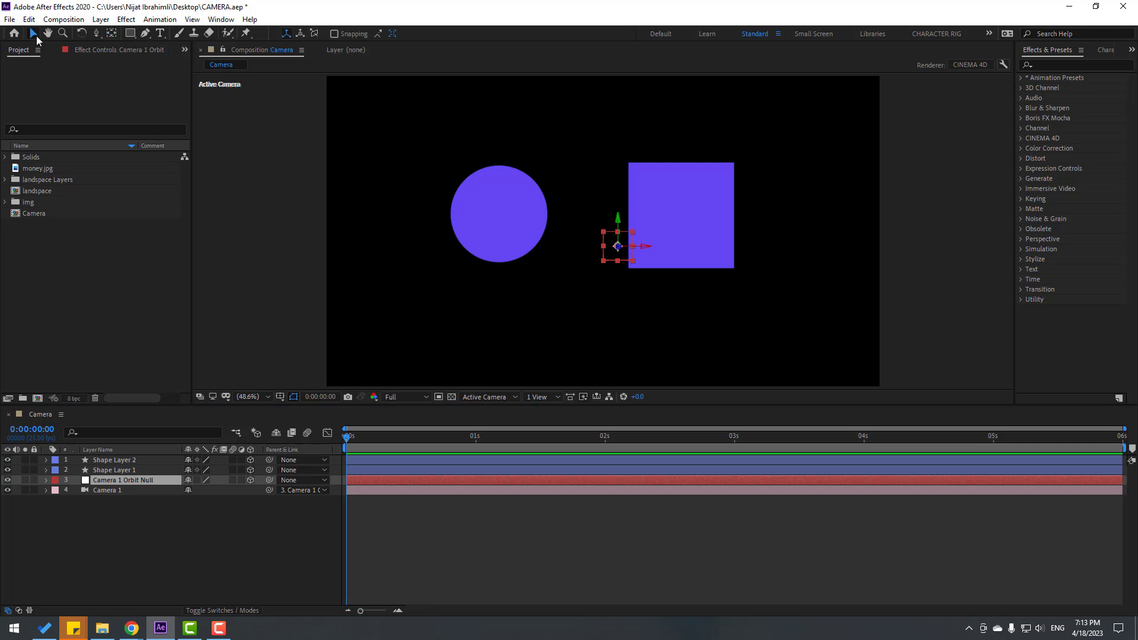
pyautogui.moveTo(109, 480); pyautogui.dragTo(109, 457)
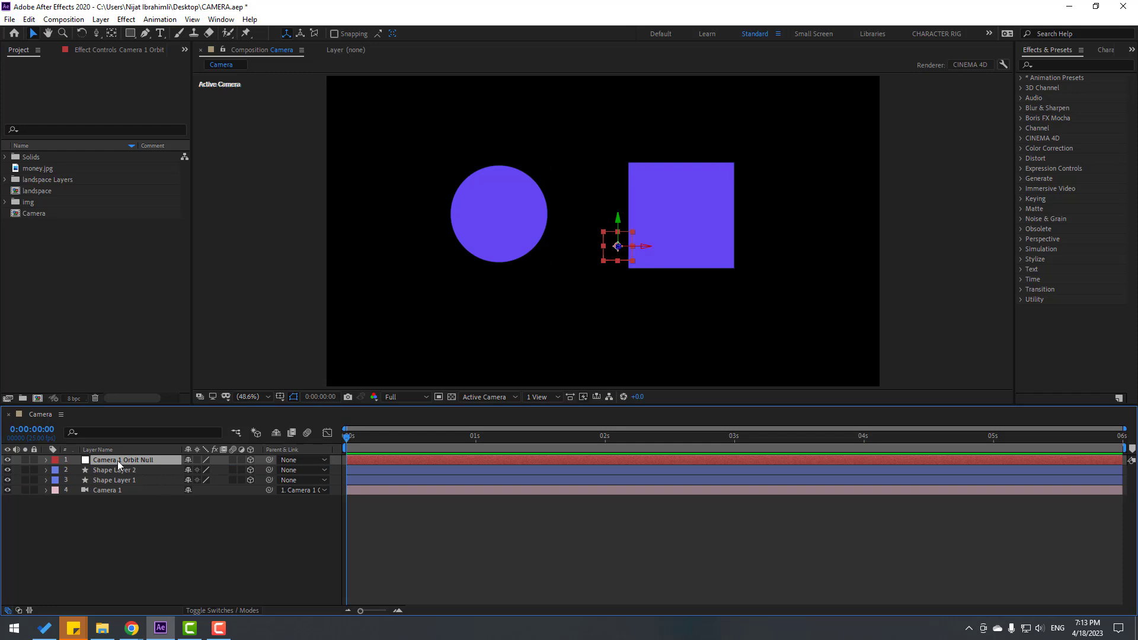
# Keyframe the orbit null's Position at 0 seconds and at 2 seconds, raising its Z value to 1103 at 2 seconds.
pyautogui.press('p')
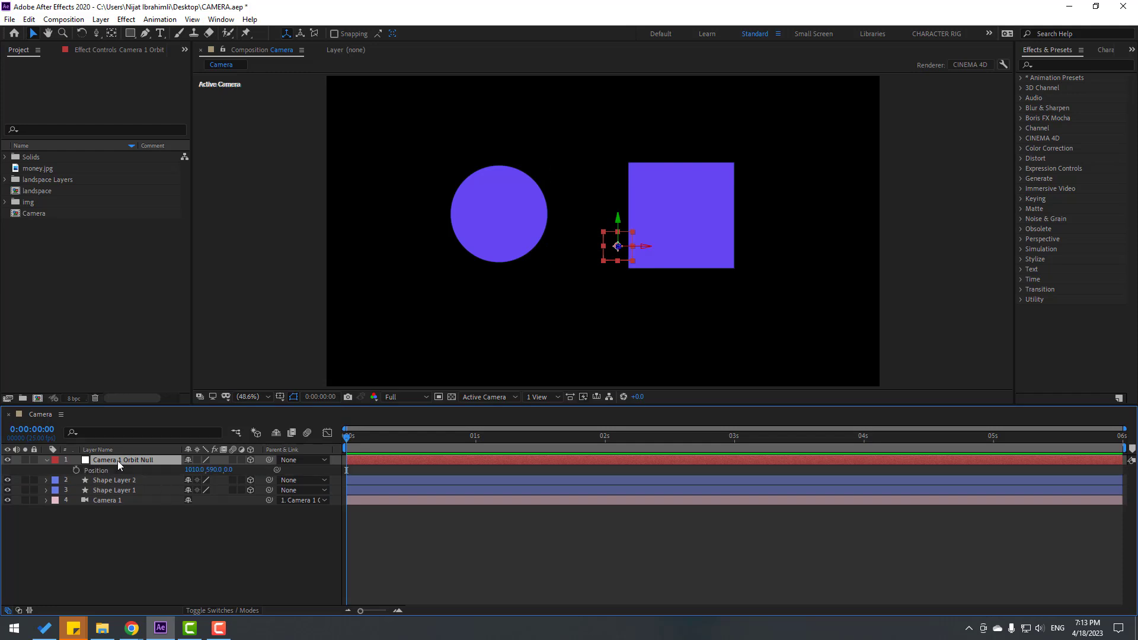
pyautogui.click(76, 470)
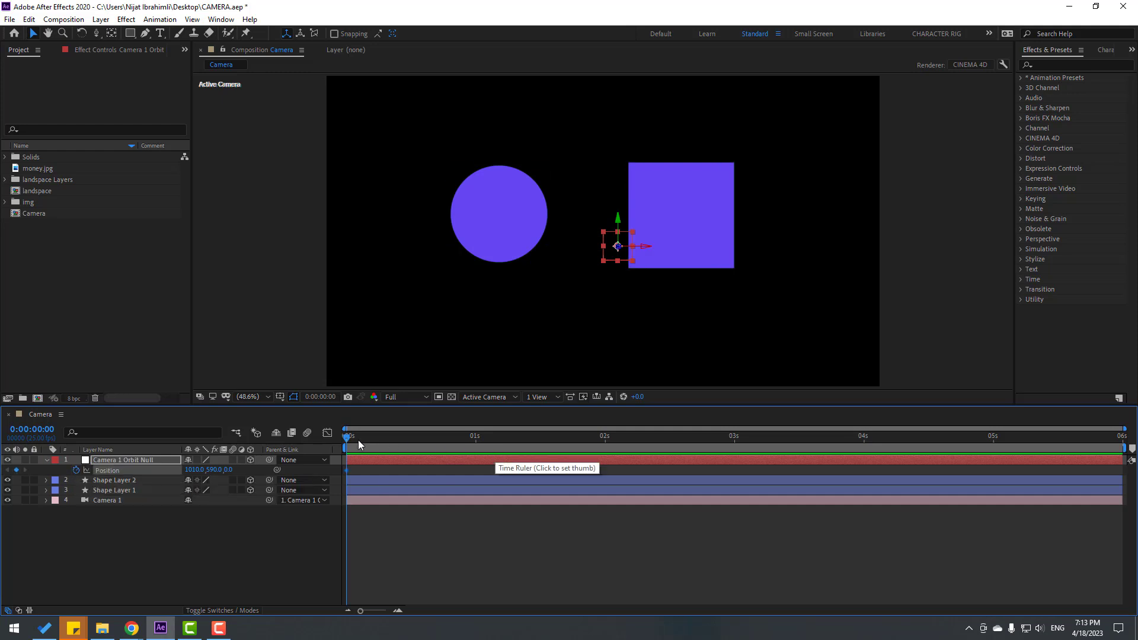
pyautogui.moveTo(358, 440); pyautogui.dragTo(605, 446)
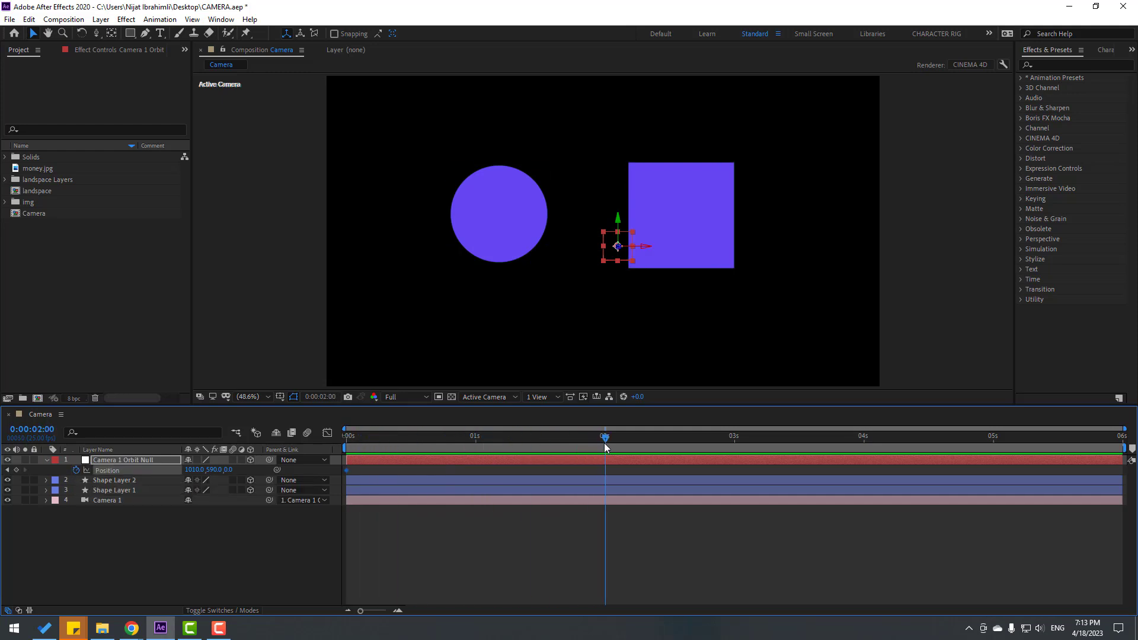
pyautogui.moveTo(229, 469); pyautogui.dragTo(500, 465)
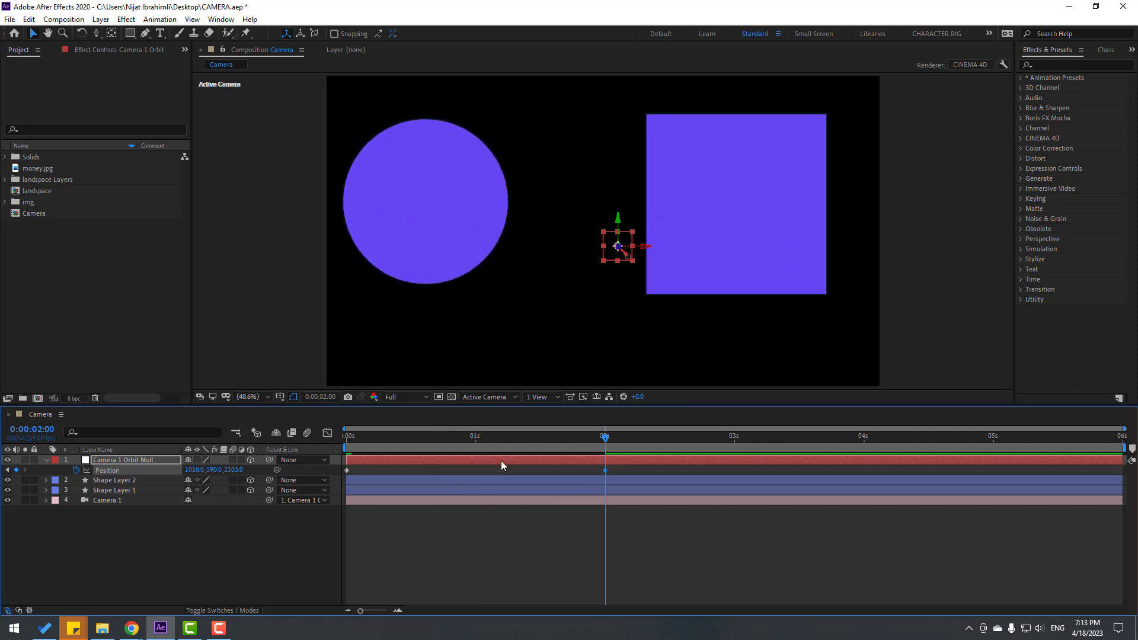
# Set the preview resolution to Quarter and end the work area at 0:00:02:05.
pyautogui.click(388, 396)
pyautogui.click(400, 461)
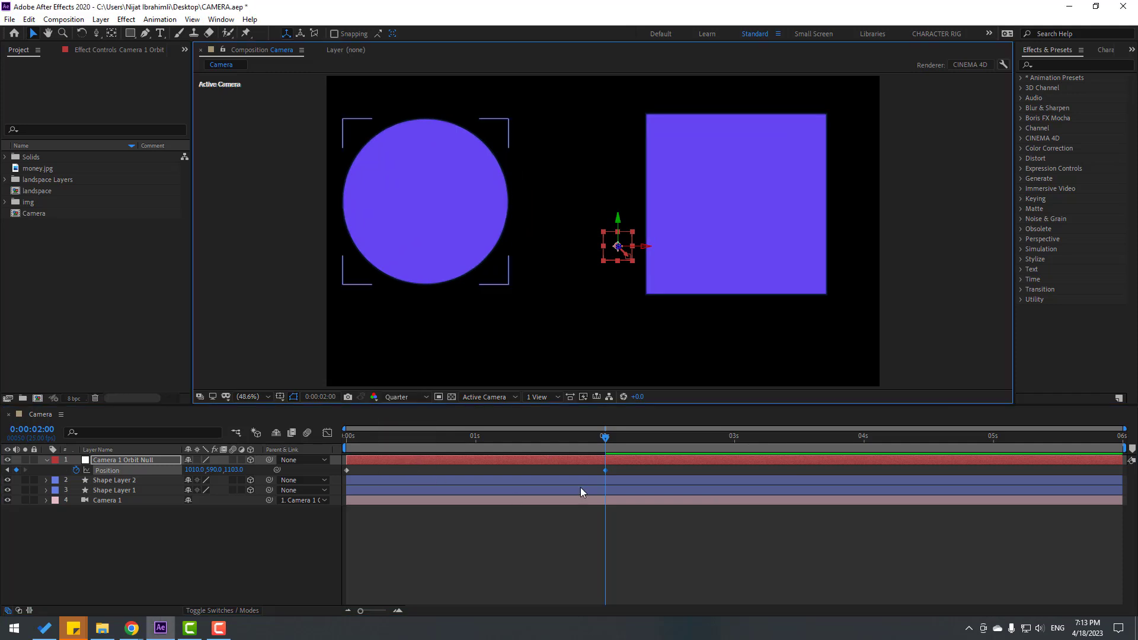
pyautogui.moveTo(605, 439); pyautogui.dragTo(631, 438)
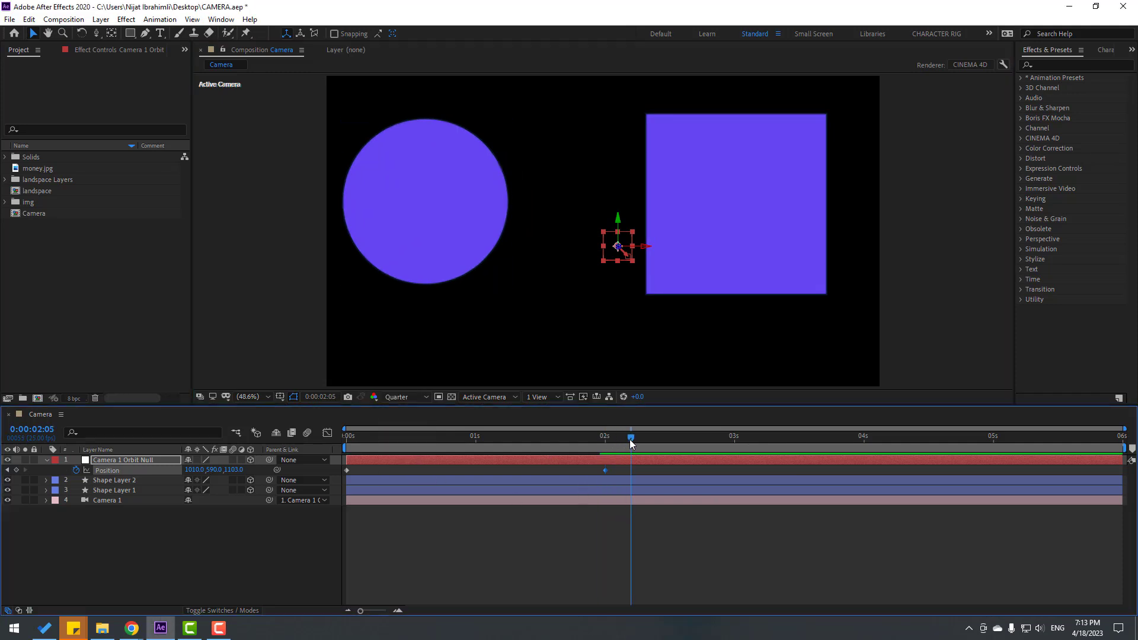
pyautogui.press('n')
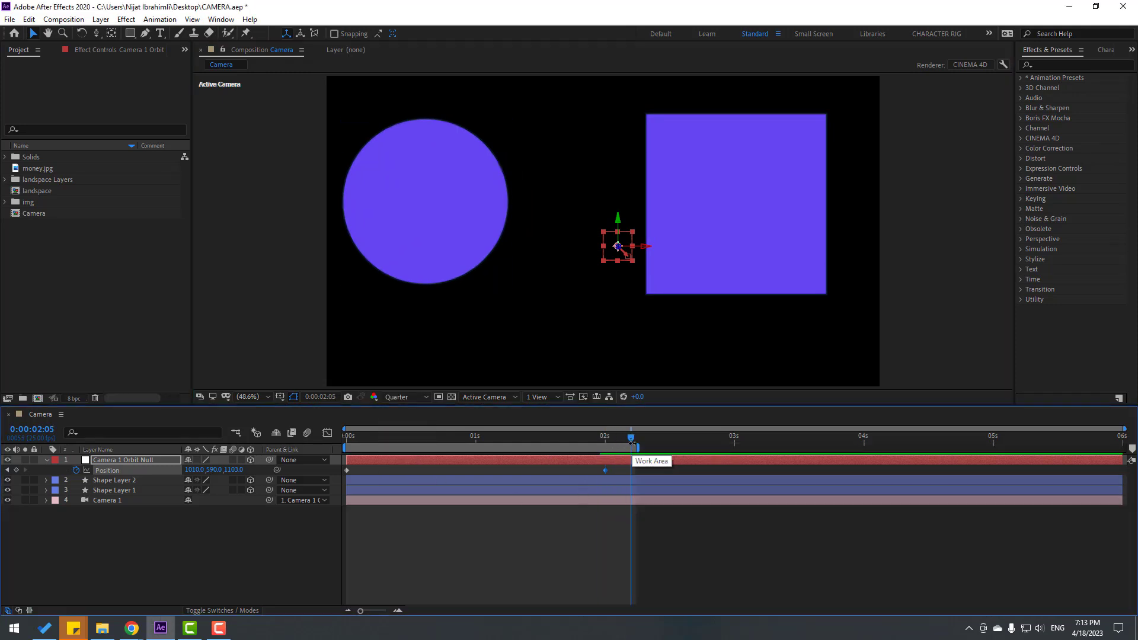
# Deselect the layer and preview the camera's forward movement within the work area.
pyautogui.click(599, 536)
pyautogui.press('space')
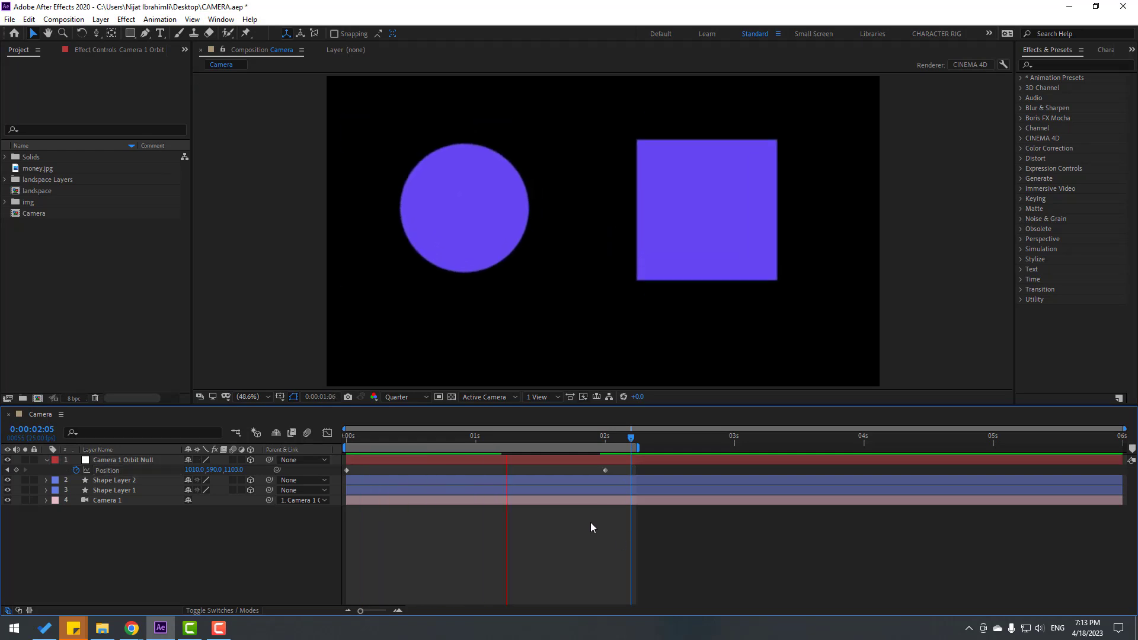
pyautogui.press('space')
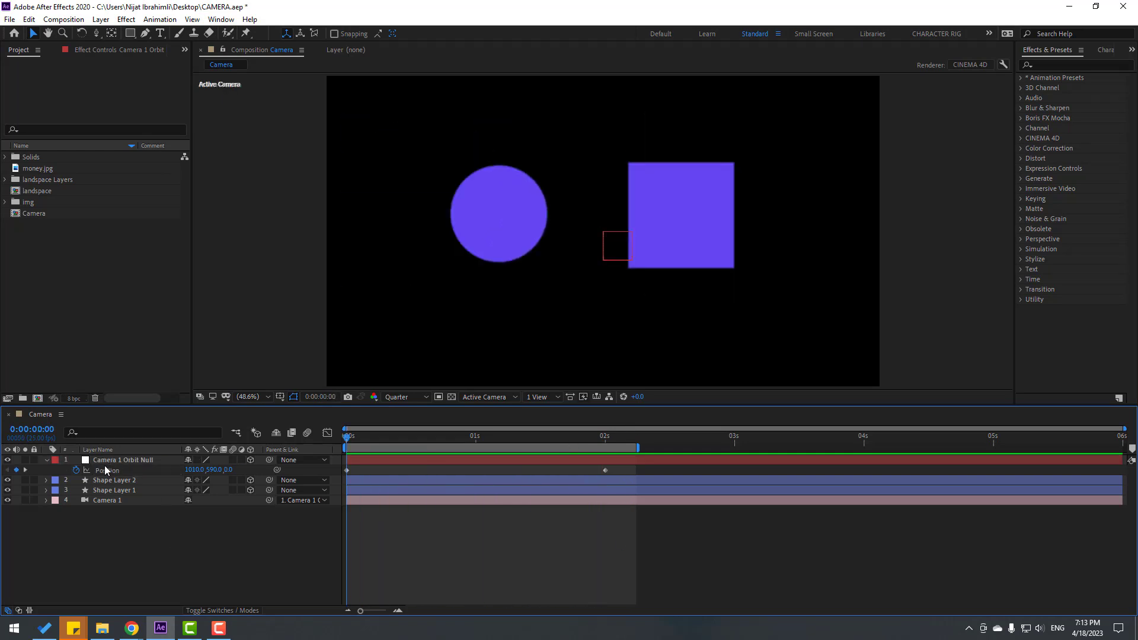
# Reveal the orbit null's rotation properties and add X, Y and Z Rotation keyframes at 0 seconds.
pyautogui.click(124, 460)
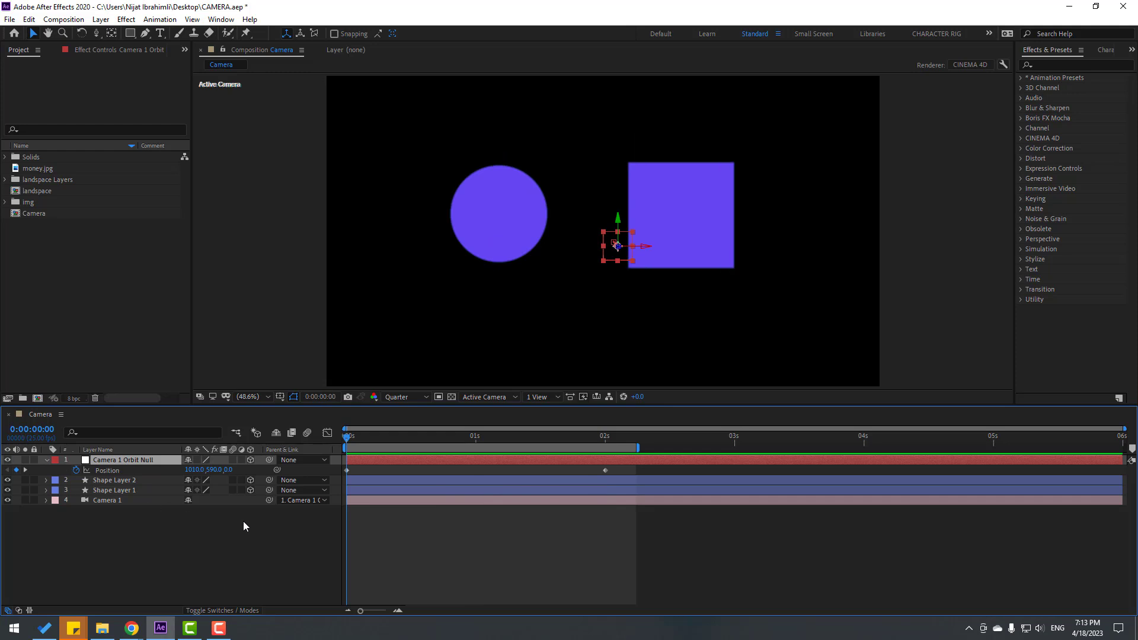
pyautogui.hotkey('shift', 'r')
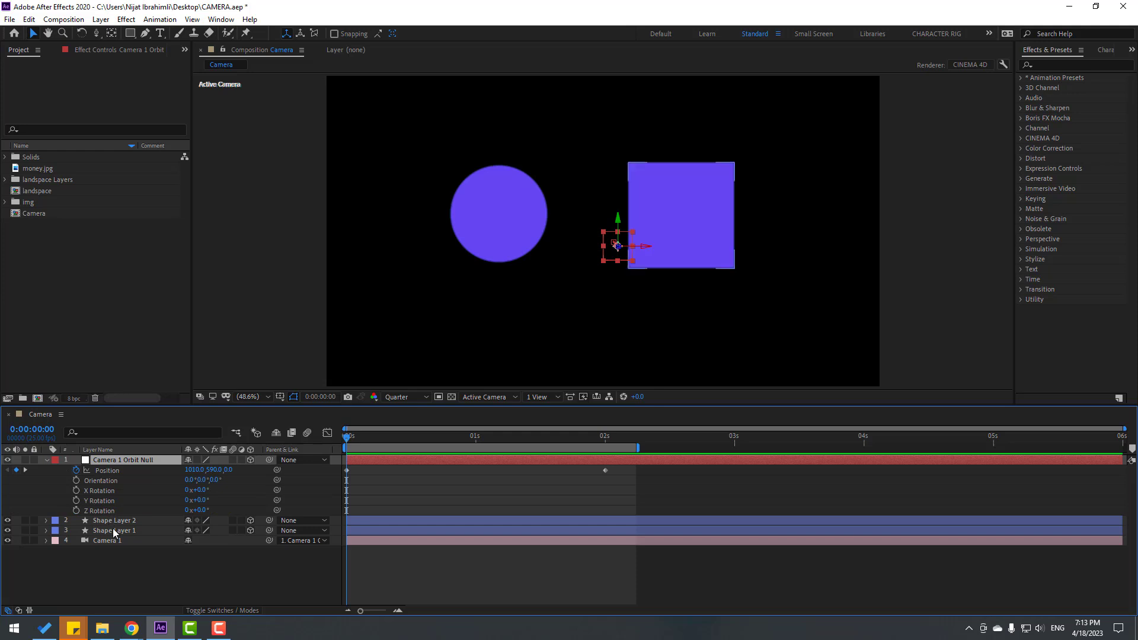
pyautogui.click(76, 490)
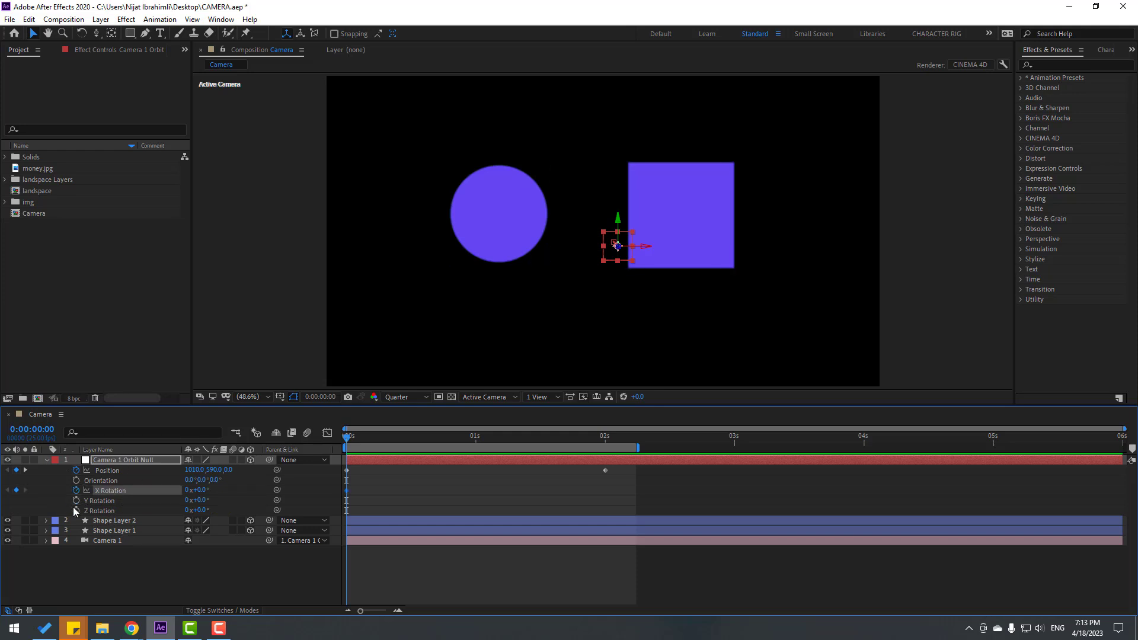
pyautogui.click(76, 500)
pyautogui.click(76, 510)
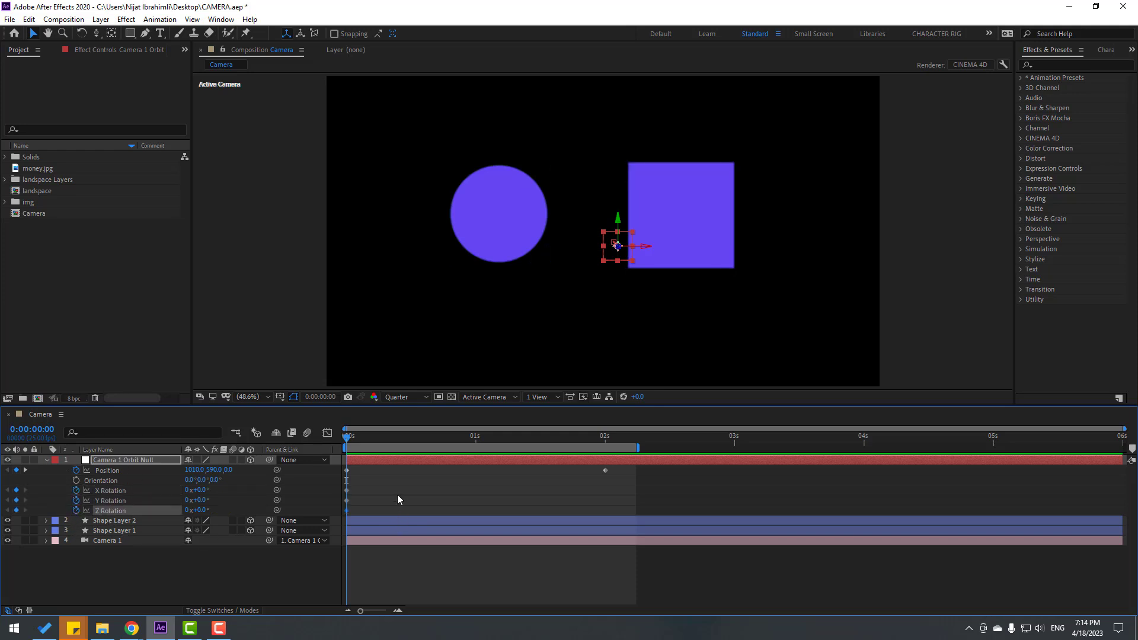
# At 2 seconds, set the orbit null's X Rotation to -15°, Y Rotation to -50° and Z Rotation to -39°, and preview the animation.
pyautogui.click(378, 440)
pyautogui.moveTo(386, 442); pyautogui.dragTo(604, 447)
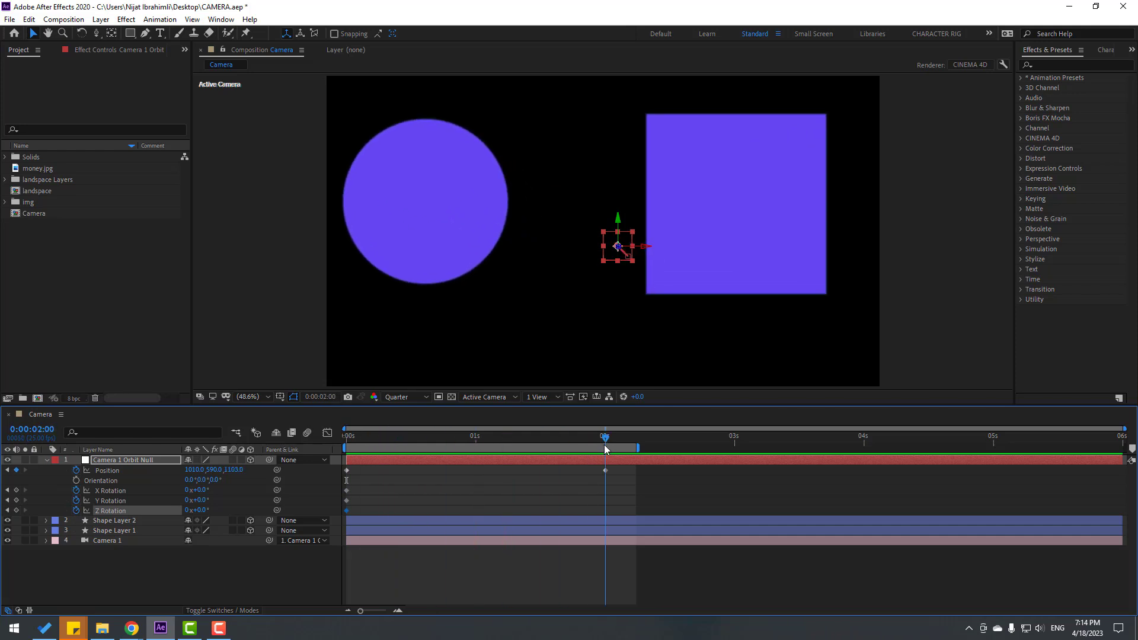
pyautogui.click(180, 555)
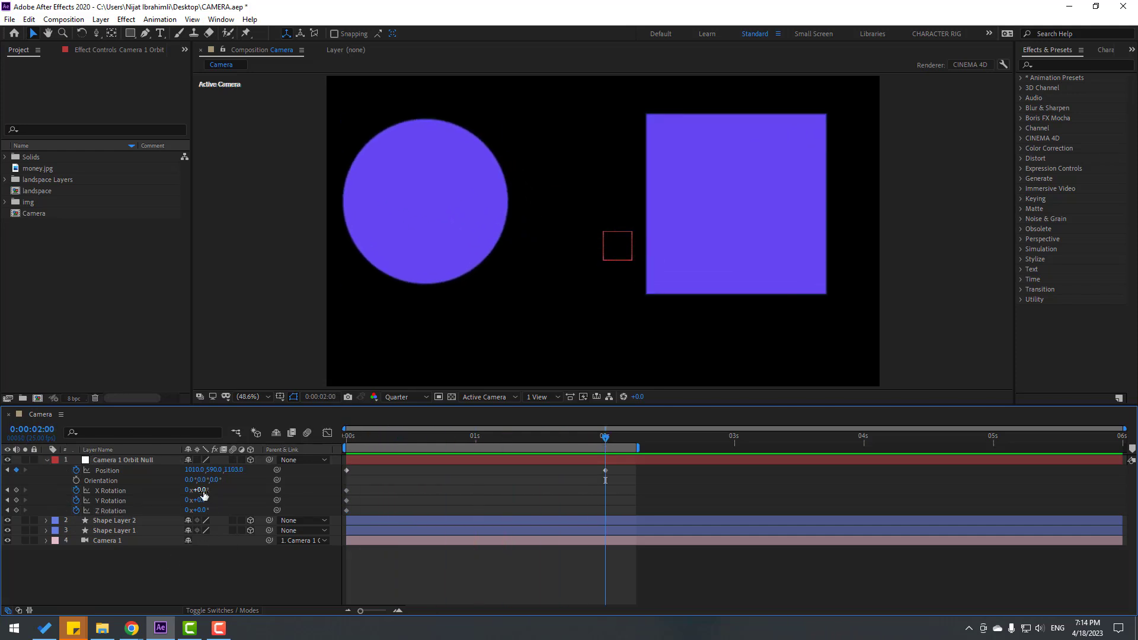
pyautogui.moveTo(204, 490); pyautogui.dragTo(183, 513)
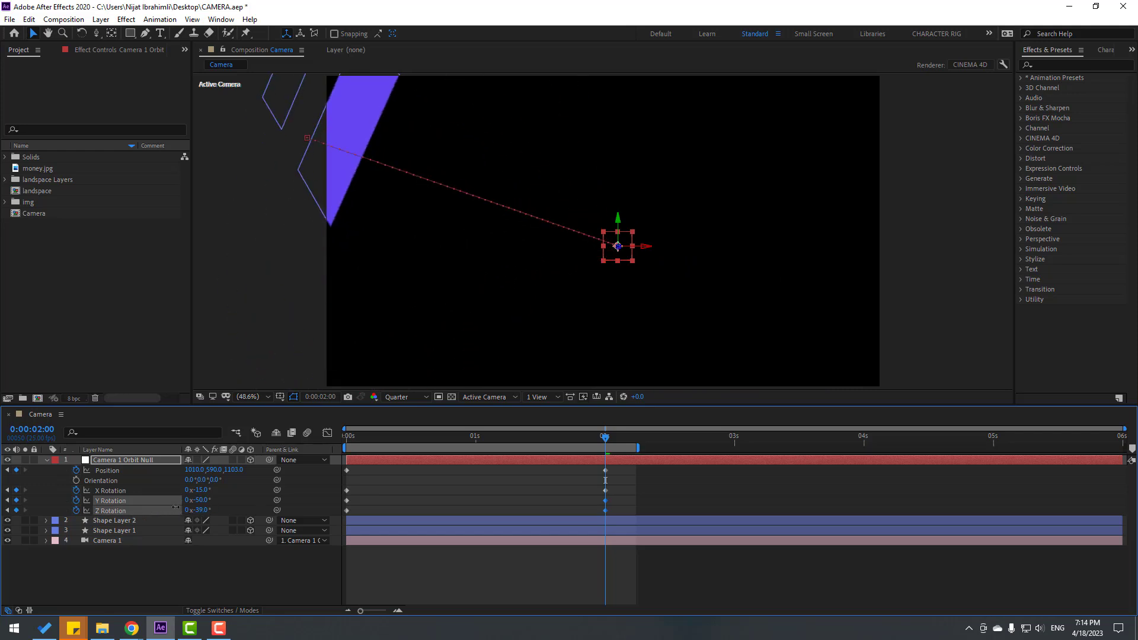
pyautogui.click(666, 482)
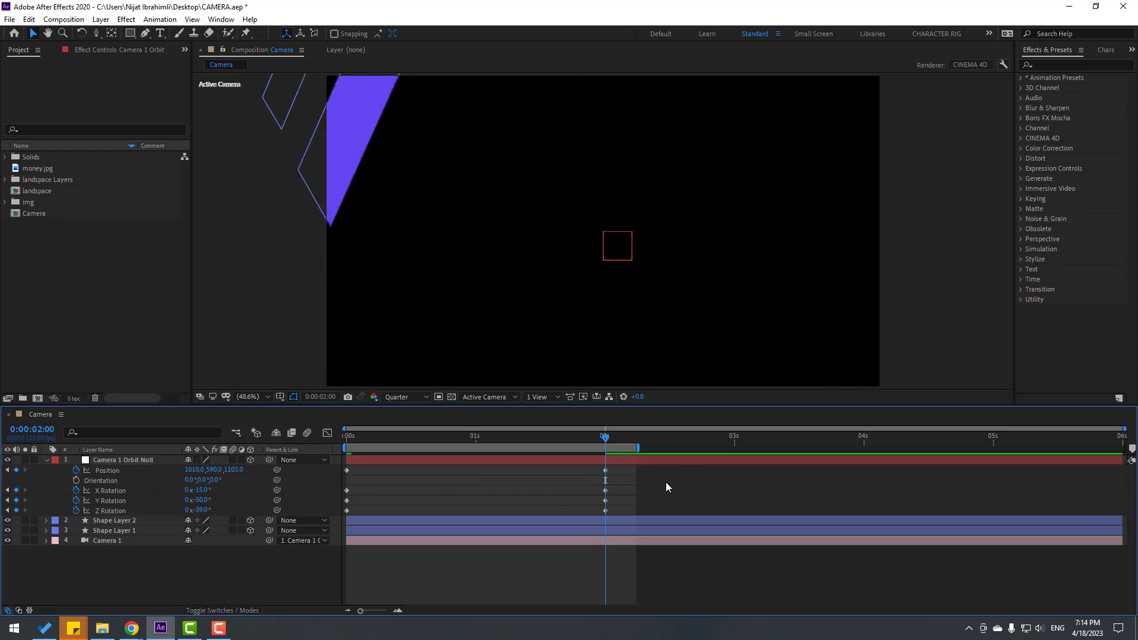
pyautogui.press('space')
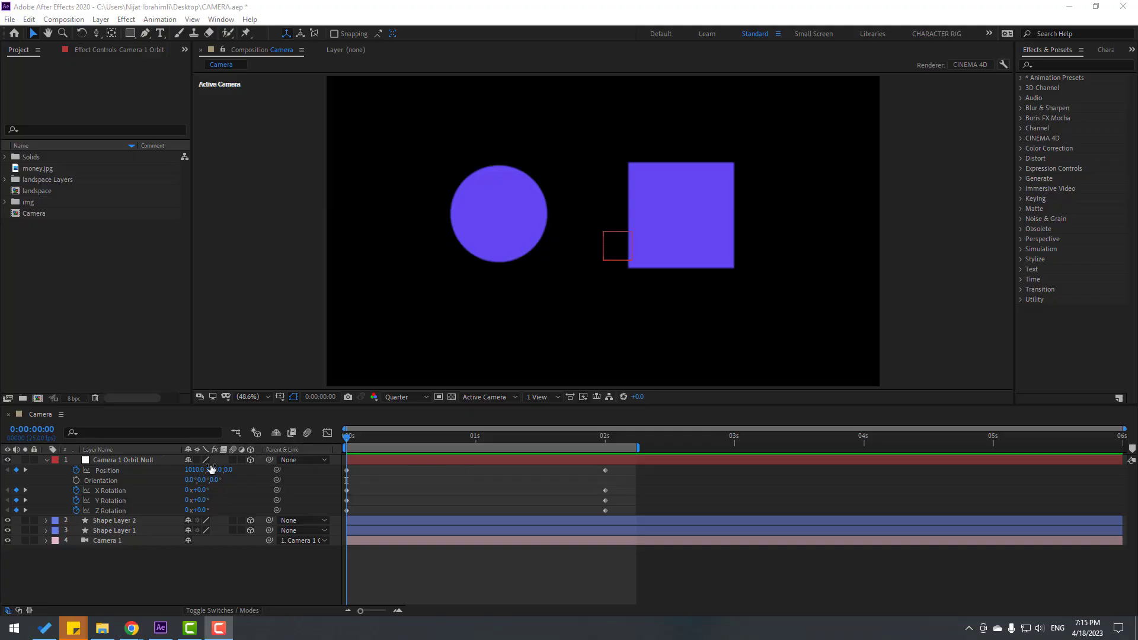
# Collapse the orbit null's layer properties and switch the composition view from Active Camera to Front.
pyautogui.click(47, 460)
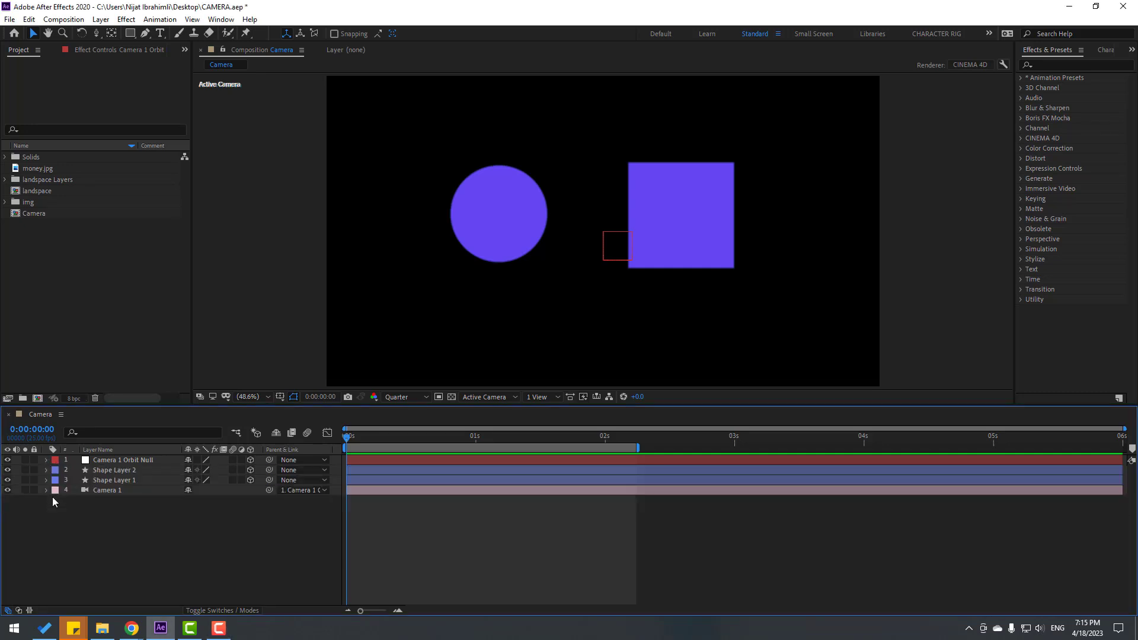
pyautogui.click(497, 397)
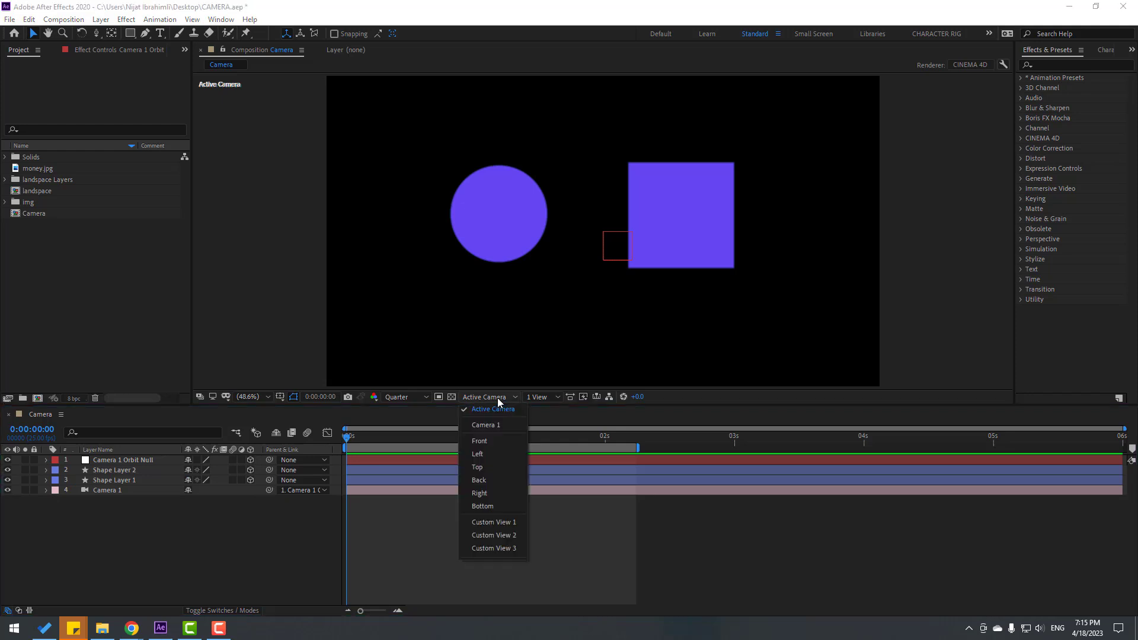
pyautogui.click(485, 440)
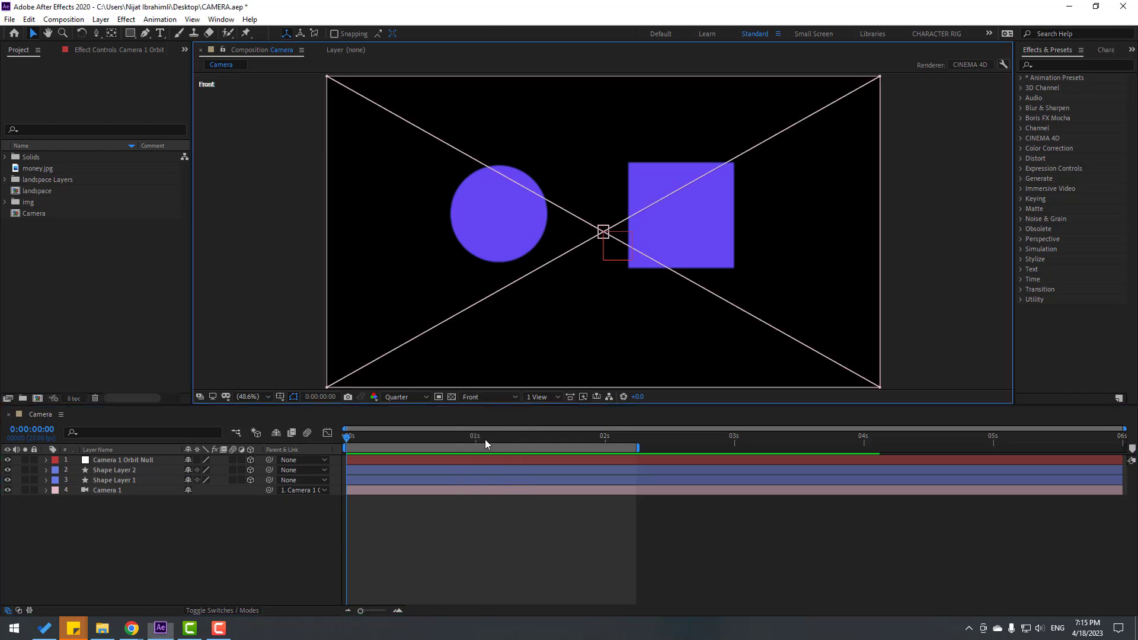
# Switch the composition view to Left, inspect Camera 1 and Shape Layer 1 from the side, and clear the selection.
pyautogui.click(485, 397)
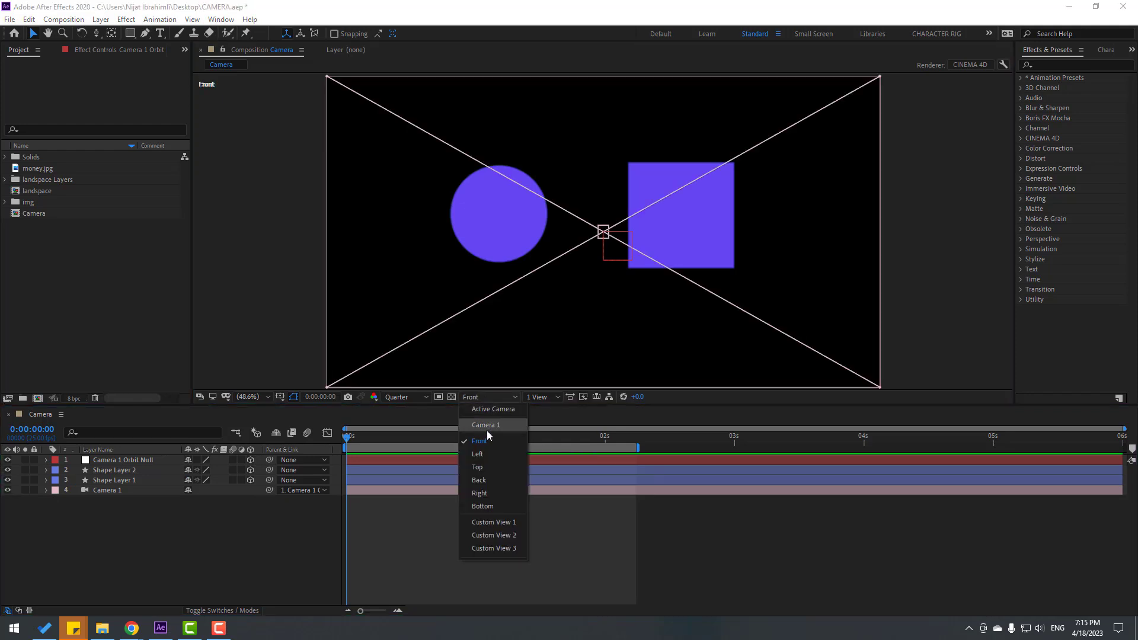
pyautogui.click(478, 453)
pyautogui.scroll(-4, 706, 308)
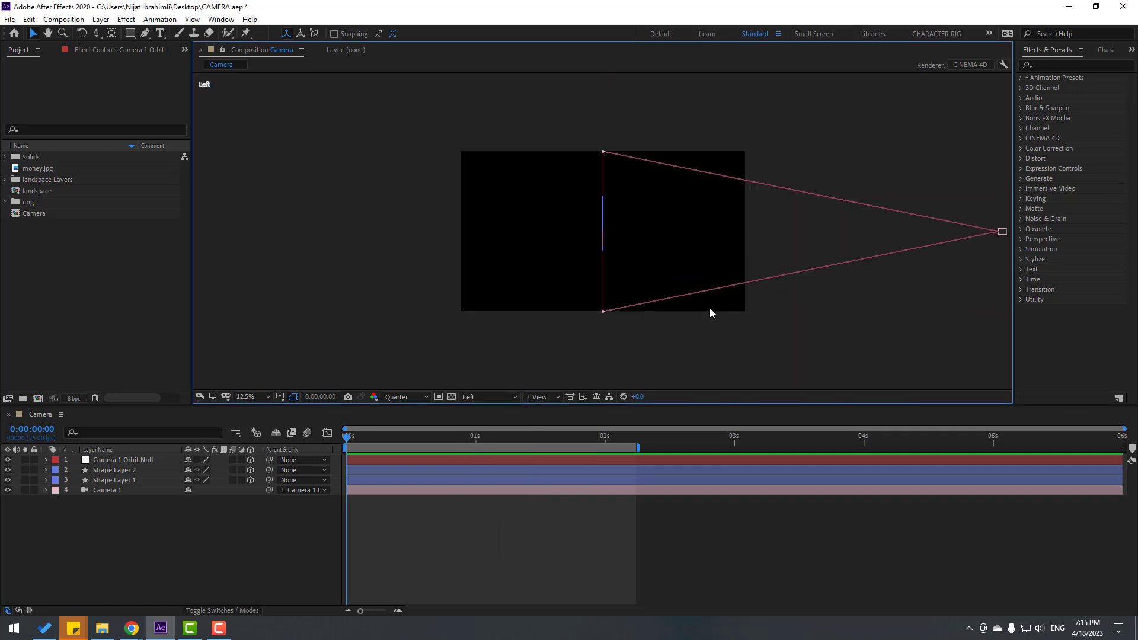
pyautogui.click(800, 233)
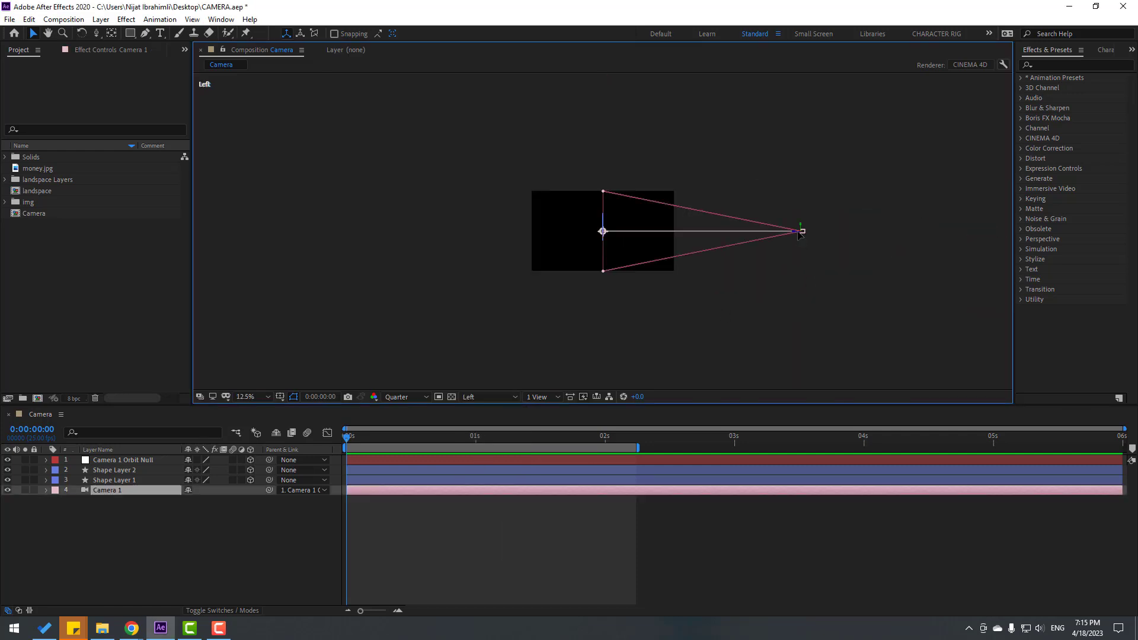
pyautogui.click(121, 481)
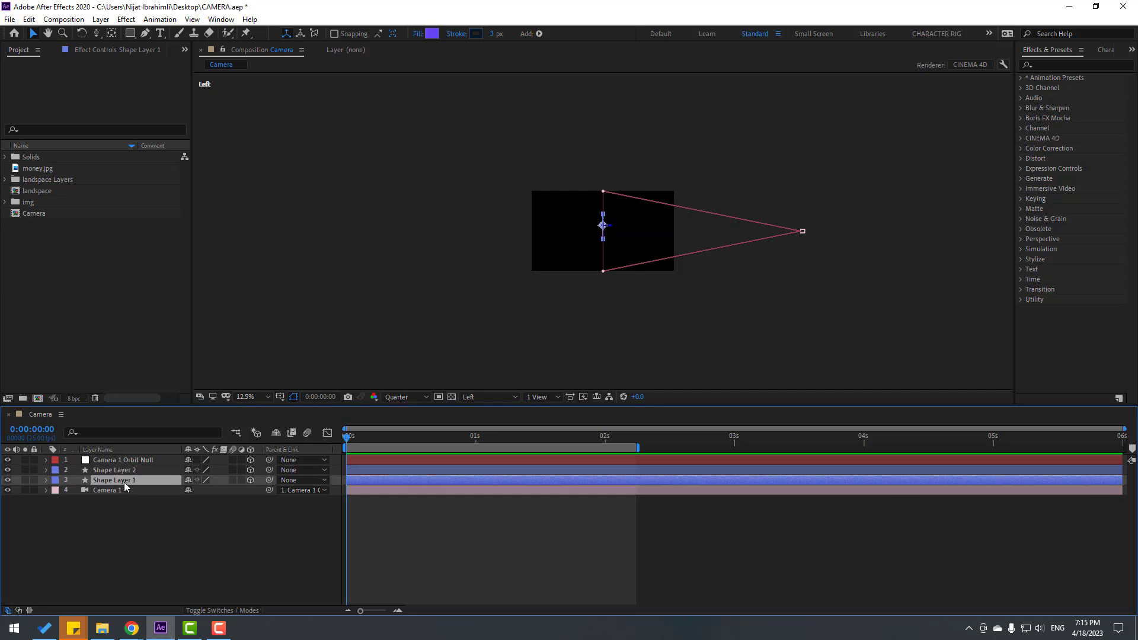
pyautogui.click(115, 521)
# Look at the scene through the Top, Back, Right and Bottom views in turn.
pyautogui.click(477, 397)
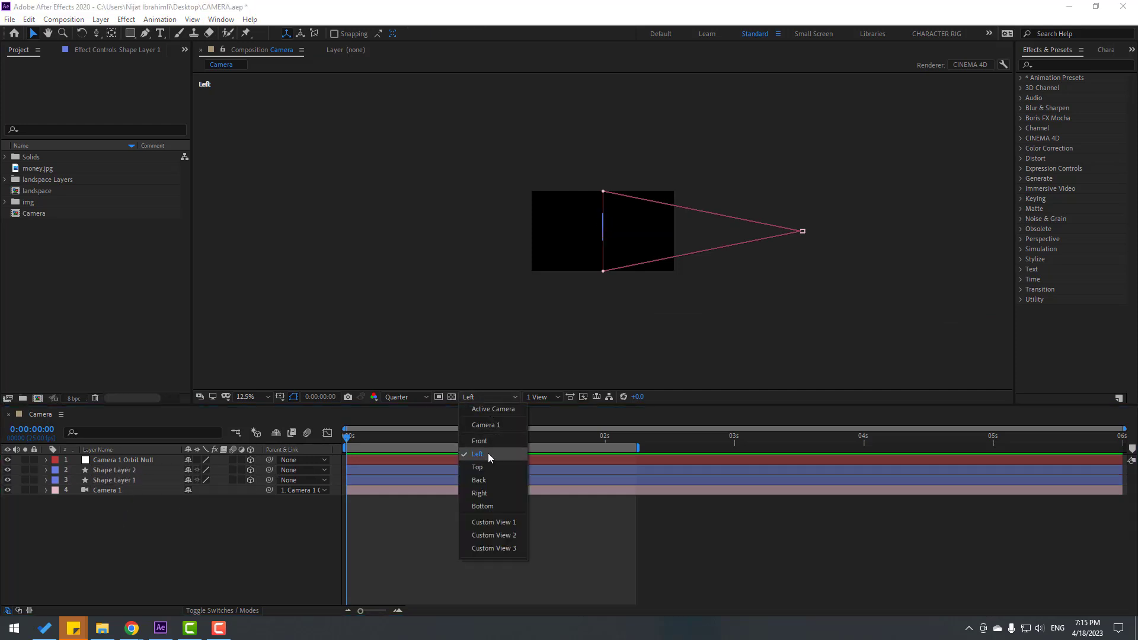
pyautogui.click(479, 465)
pyautogui.click(483, 402)
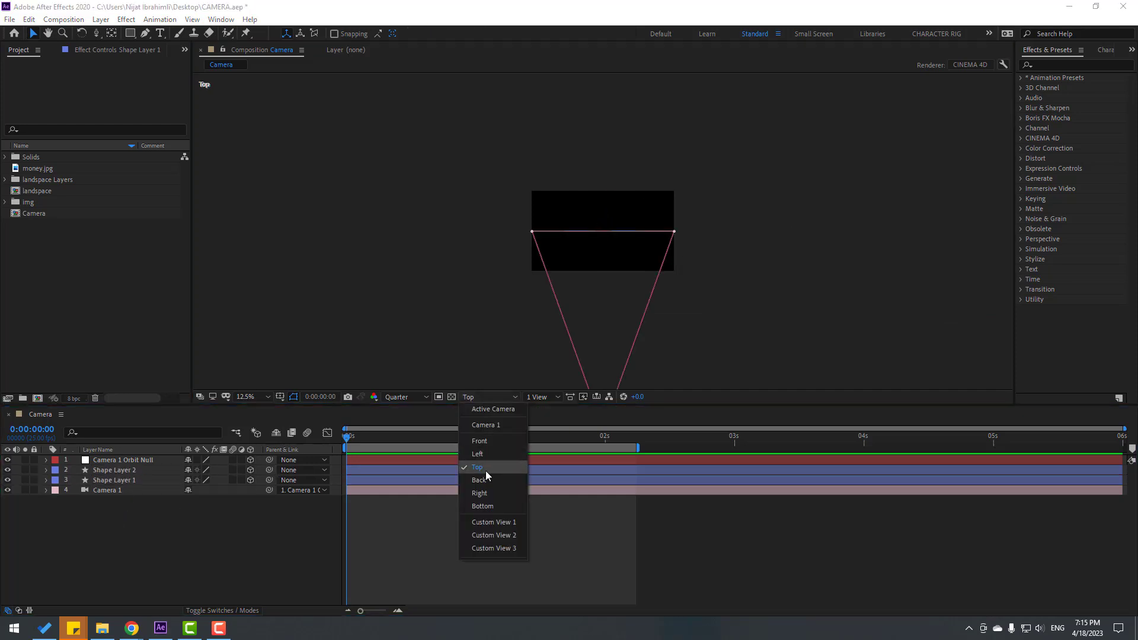
pyautogui.click(481, 480)
pyautogui.click(486, 397)
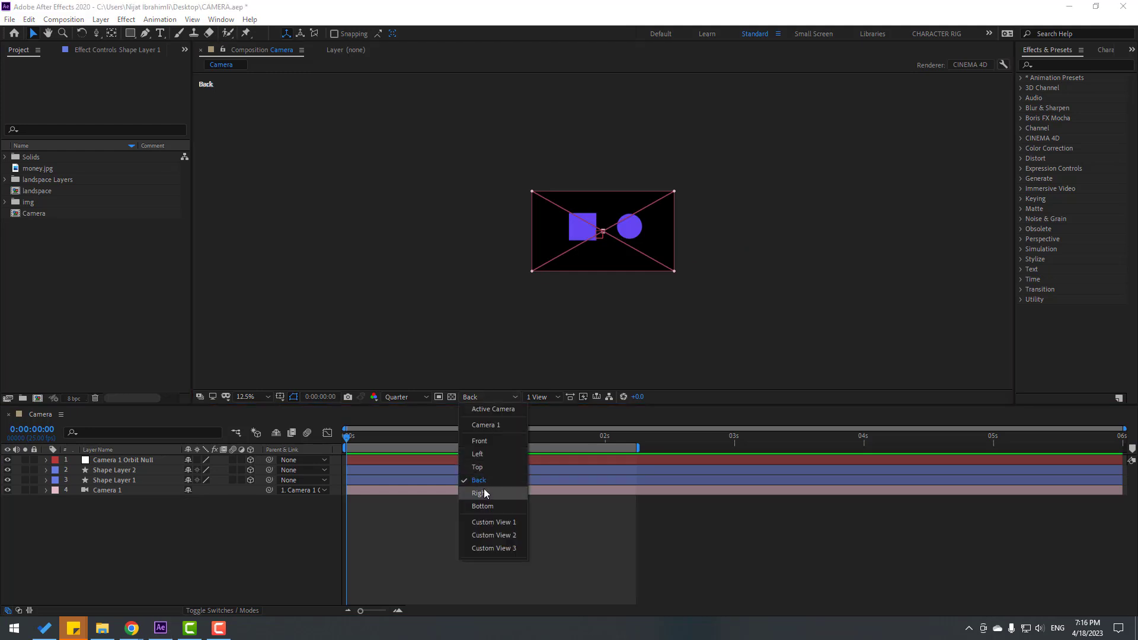
pyautogui.click(483, 492)
pyautogui.click(478, 395)
pyautogui.click(484, 505)
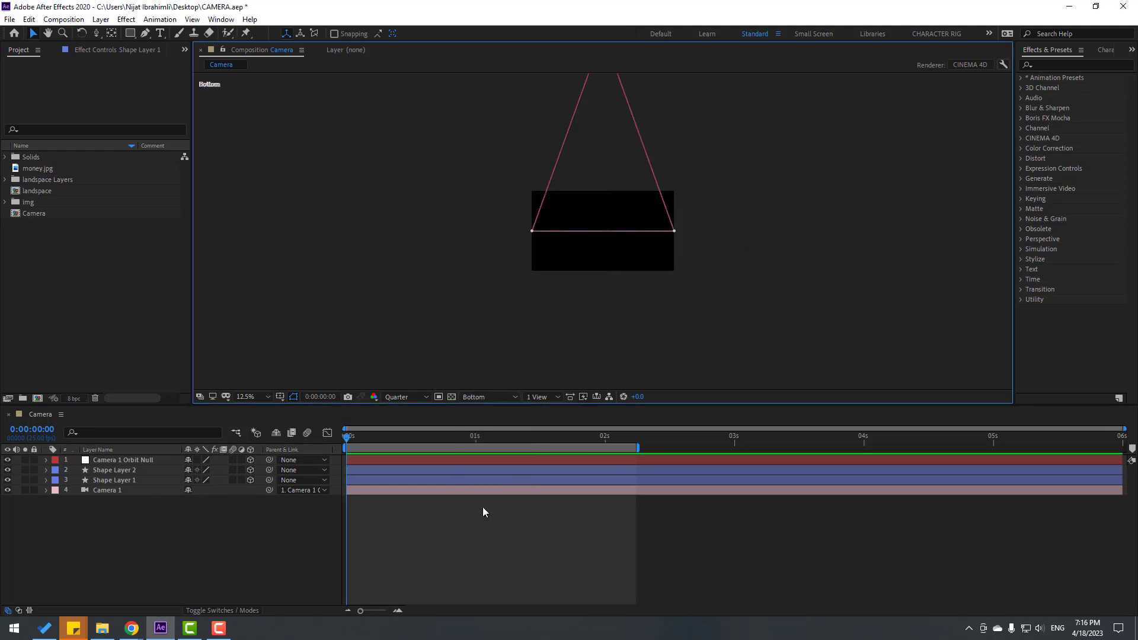
# Look at the scene through Custom View 1, 2 and 3, scrubbing the timeline from the start in each.
pyautogui.click(474, 396)
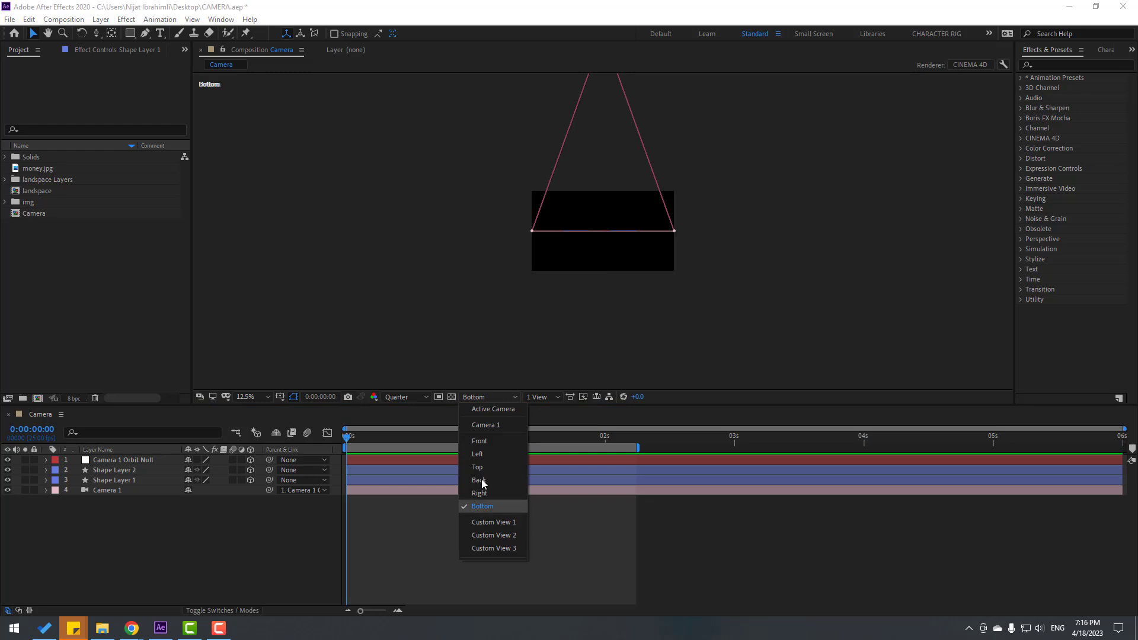
pyautogui.click(499, 522)
pyautogui.press('.')
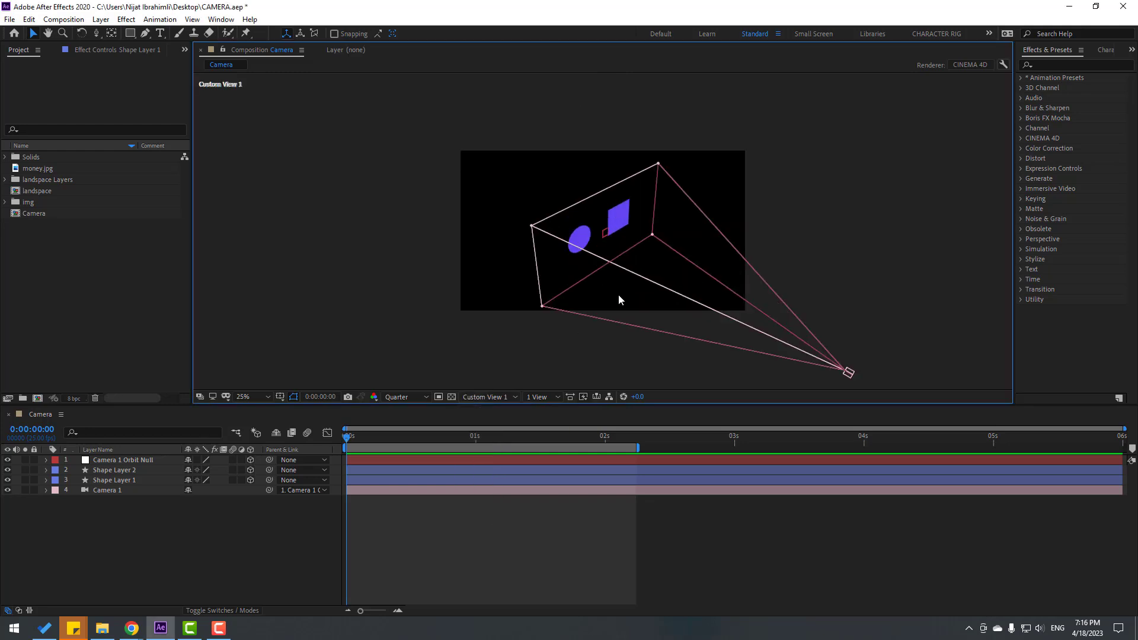
pyautogui.moveTo(363, 432)
pyautogui.mouseDown()
pyautogui.moveTo(554, 435)
pyautogui.moveTo(346, 436)
pyautogui.mouseUp()
pyautogui.click(492, 396)
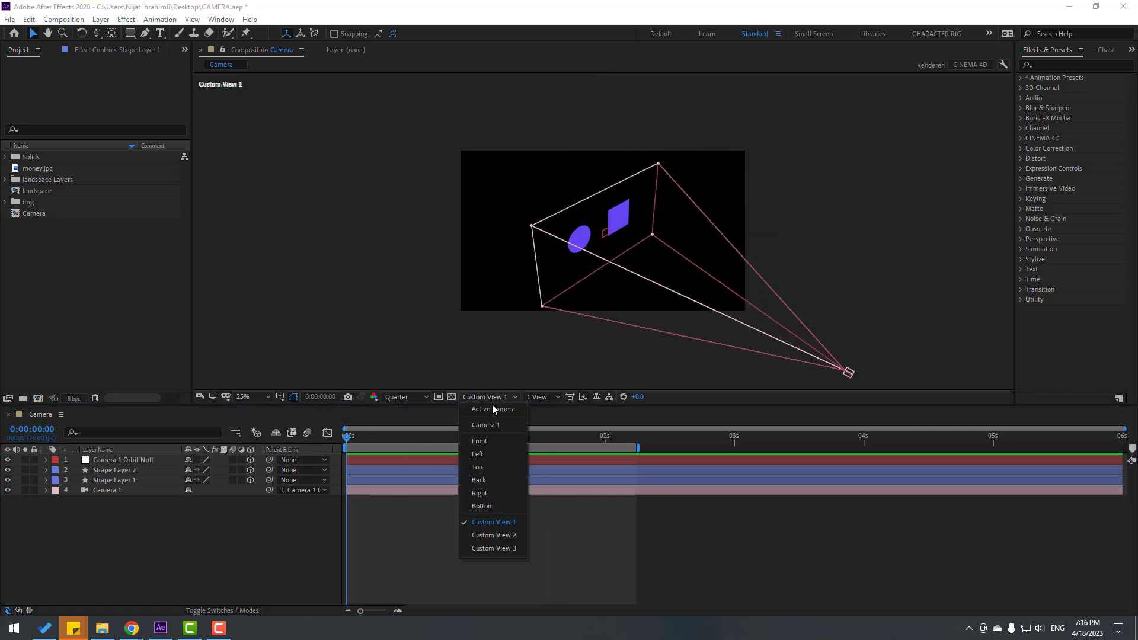
pyautogui.click(505, 536)
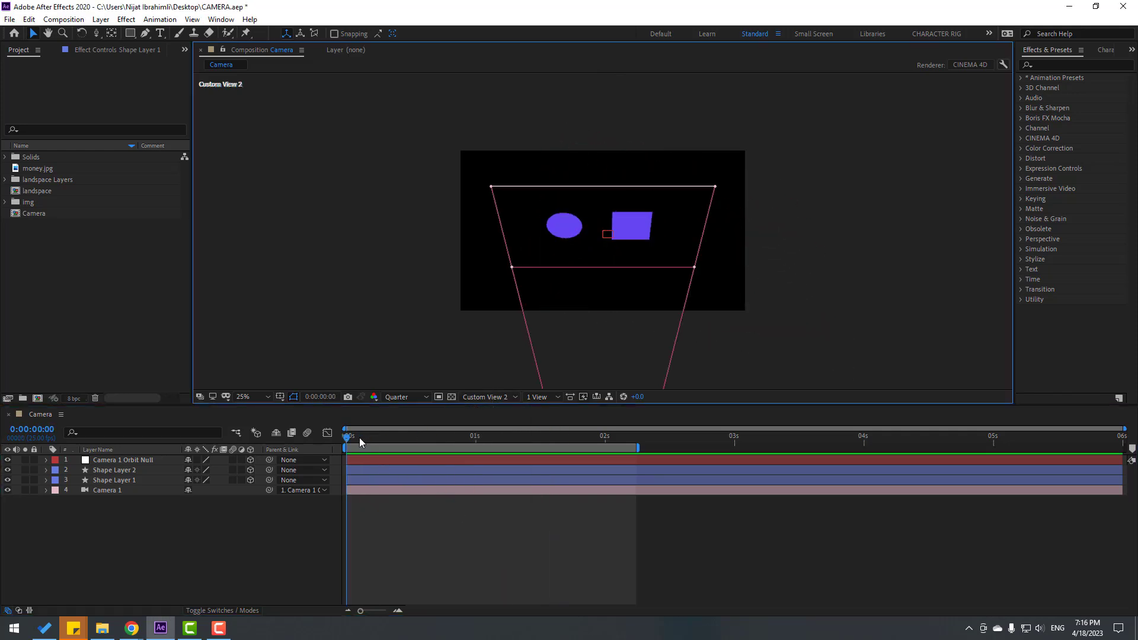
pyautogui.moveTo(359, 437)
pyautogui.mouseDown()
pyautogui.moveTo(571, 439)
pyautogui.moveTo(349, 437)
pyautogui.mouseUp()
pyautogui.click(501, 396)
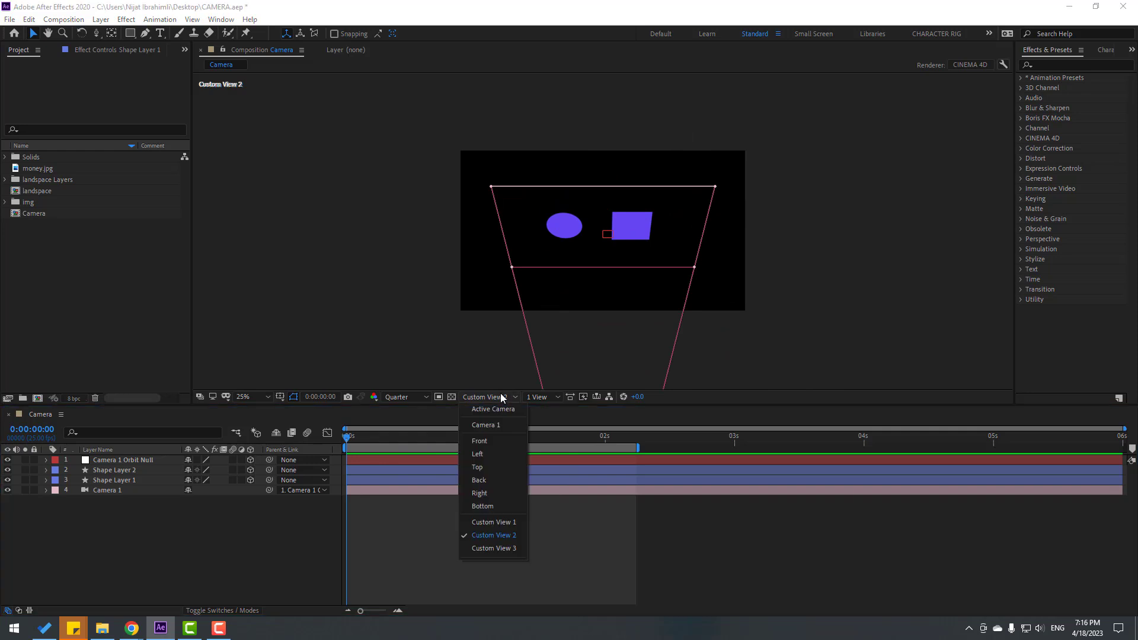
pyautogui.click(495, 547)
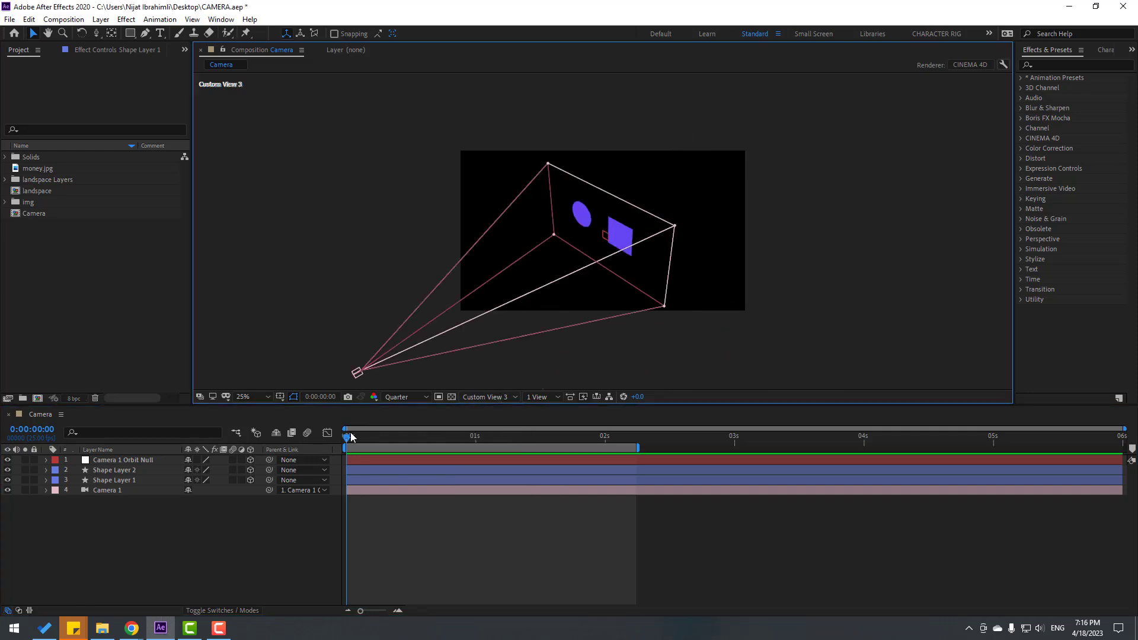
pyautogui.moveTo(350, 437)
pyautogui.mouseDown()
pyautogui.moveTo(557, 429)
pyautogui.moveTo(518, 420)
pyautogui.moveTo(351, 447)
pyautogui.mouseUp()
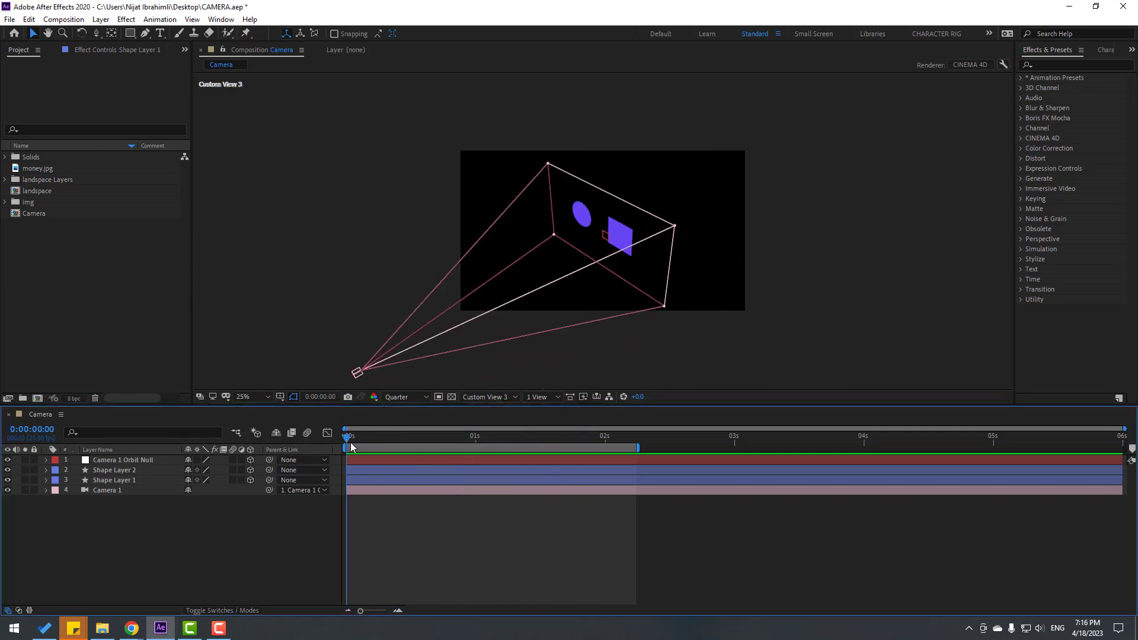
# Reveal Shape Layer 2's Position, push the square back in depth to a Z value of about 1061, and deselect it.
pyautogui.click(110, 473)
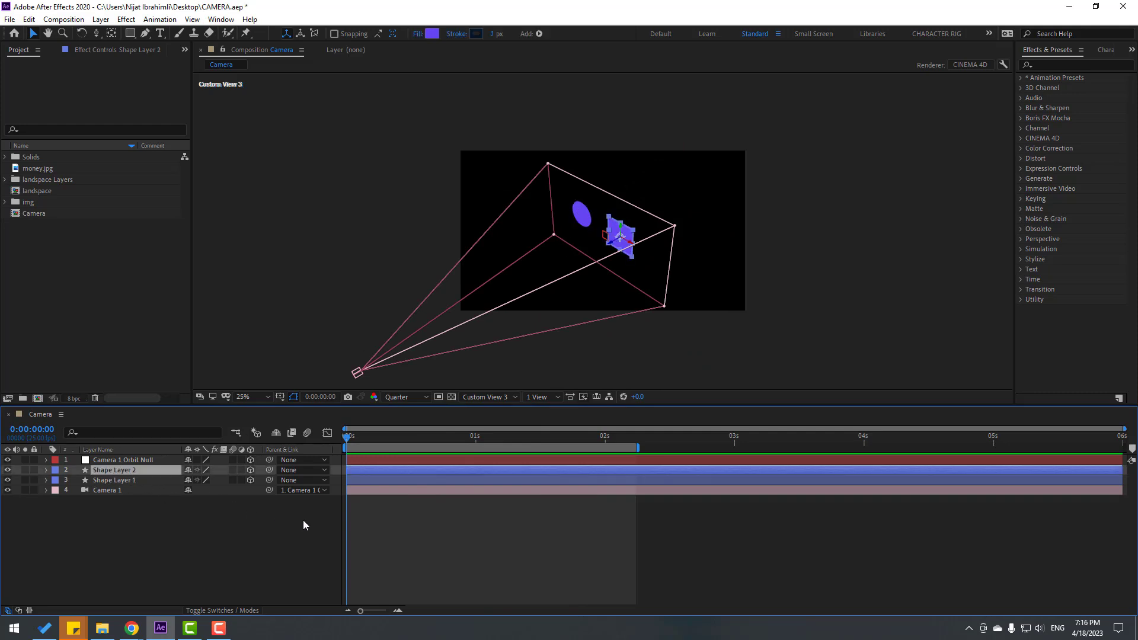
pyautogui.press('p')
pyautogui.moveTo(226, 486); pyautogui.dragTo(621, 421)
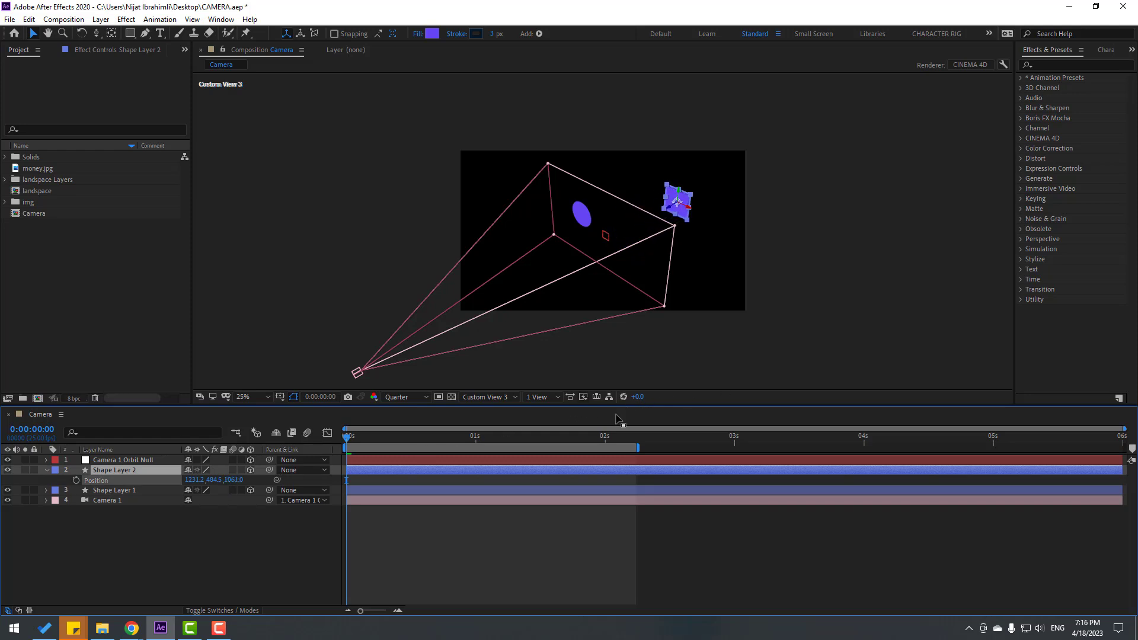
pyautogui.click(145, 541)
# Move Shape Layer 1's circle slightly closer to the orbit null in Custom View 3 and scrub the start of the timeline.
pyautogui.click(116, 492)
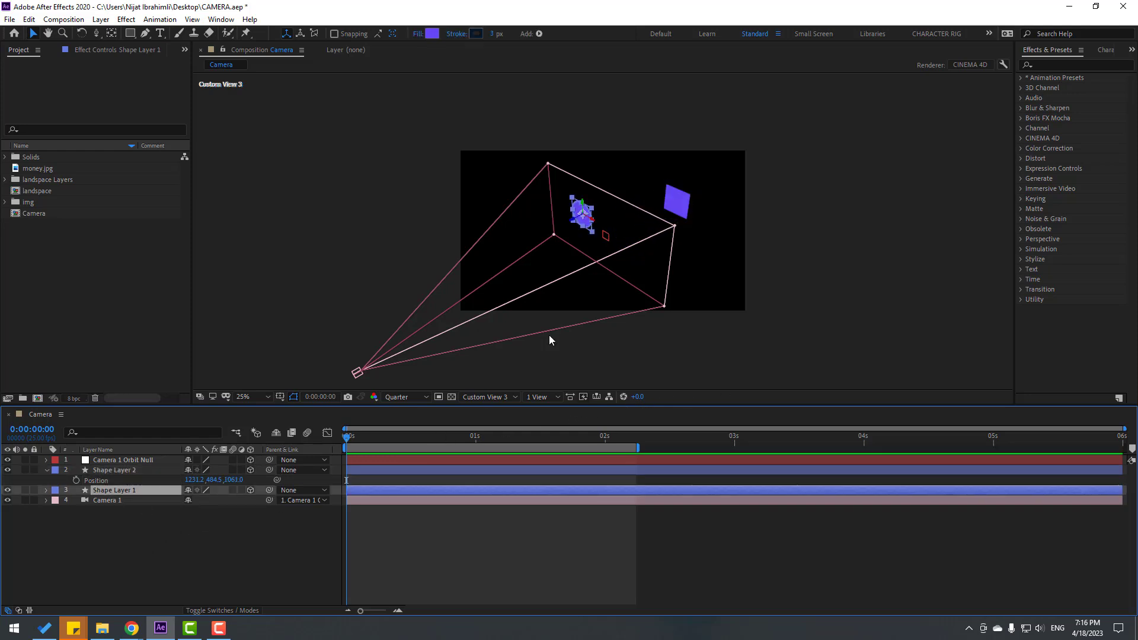
pyautogui.moveTo(586, 223); pyautogui.dragTo(596, 229)
pyautogui.moveTo(348, 440)
pyautogui.mouseDown()
pyautogui.moveTo(617, 441)
pyautogui.moveTo(347, 449)
pyautogui.mouseUp()
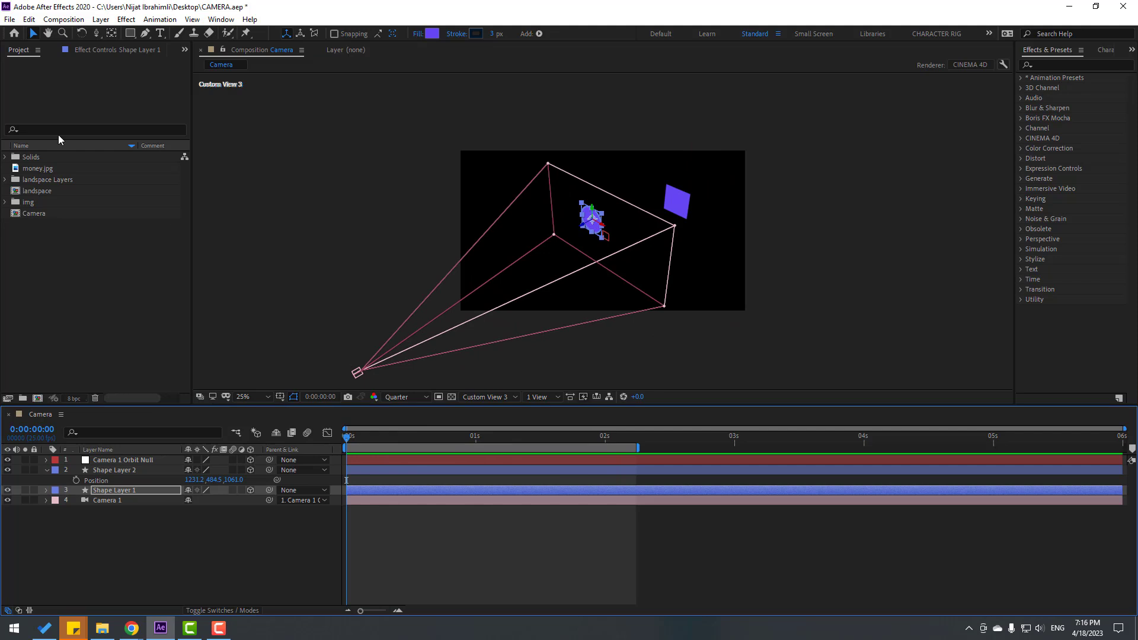
# Select Camera 1 and scrub the timeline to watch its motion around the shapes, returning to 0 seconds.
pyautogui.click(359, 374)
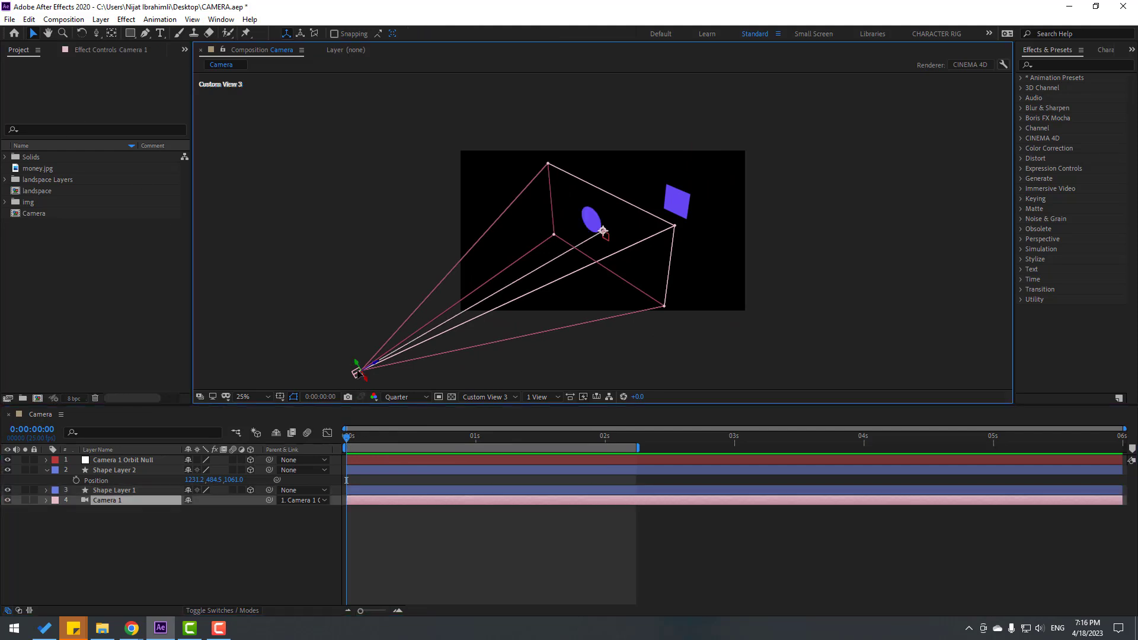
pyautogui.click(372, 438)
pyautogui.moveTo(403, 435); pyautogui.dragTo(450, 437)
pyautogui.moveTo(625, 215)
pyautogui.mouseDown()
pyautogui.moveTo(676, 198)
pyautogui.moveTo(587, 237)
pyautogui.moveTo(587, 159)
pyautogui.moveTo(664, 209)
pyautogui.moveTo(615, 198)
pyautogui.mouseUp()
pyautogui.moveTo(460, 446); pyautogui.dragTo(275, 470)
# Switch the composition view to Active Camera, preview the animation, and return to 0 seconds.
pyautogui.click(475, 398)
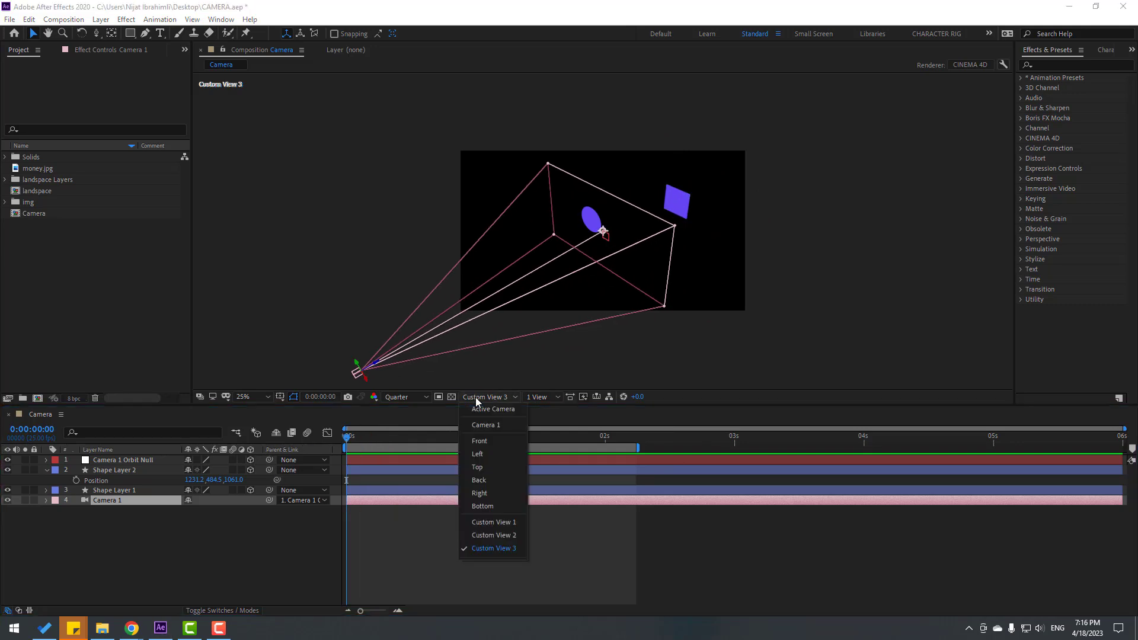
pyautogui.click(492, 408)
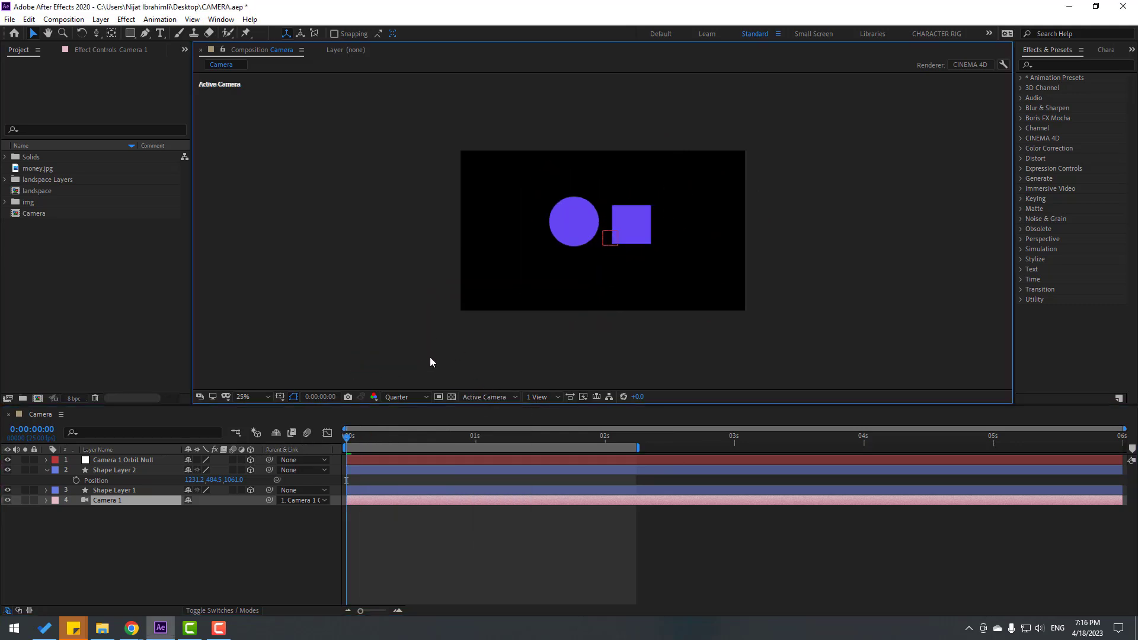
pyautogui.press('space')
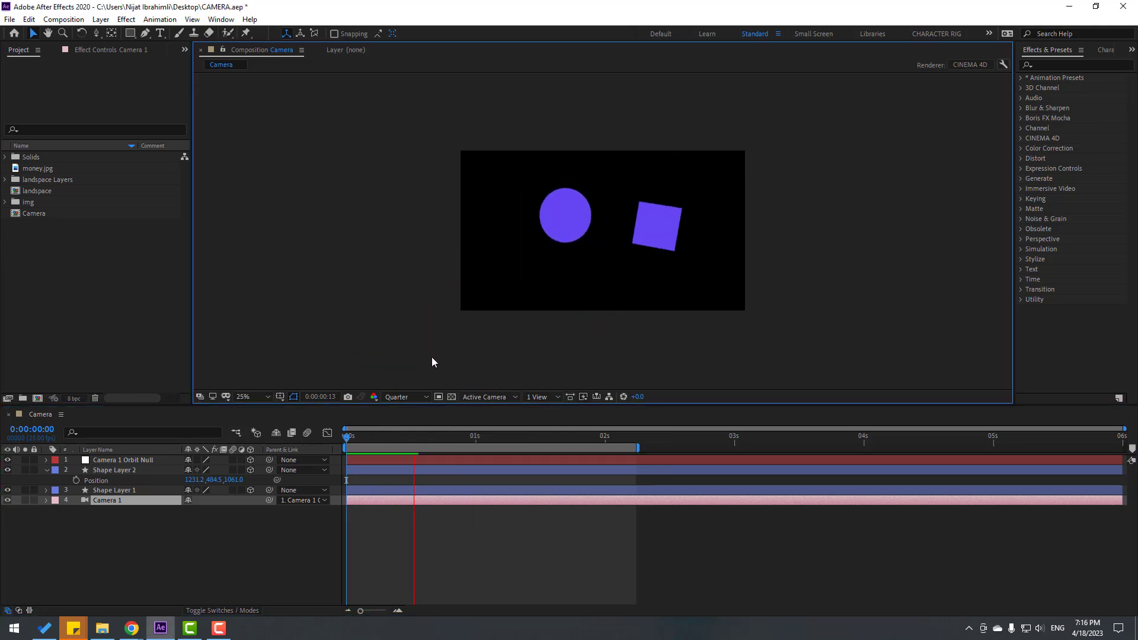
pyautogui.click(462, 441)
pyautogui.press('Home')
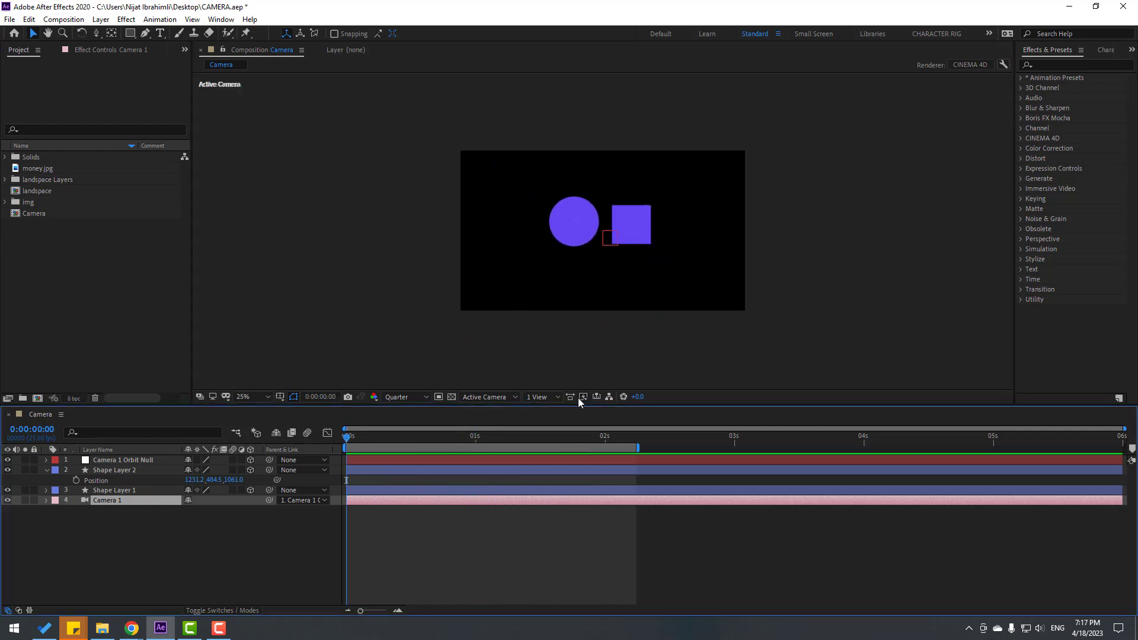
# Show the composition in 4 Views, activate the Right, Active Camera, Top and Front views in turn, and scrub the timeline.
pyautogui.click(540, 395)
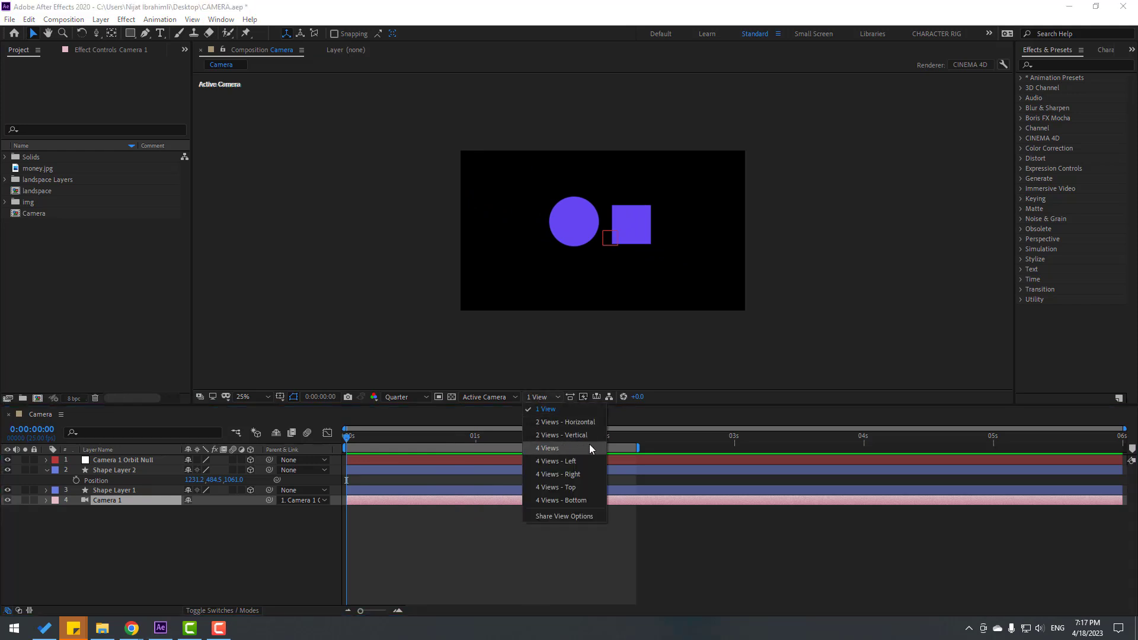
pyautogui.click(554, 450)
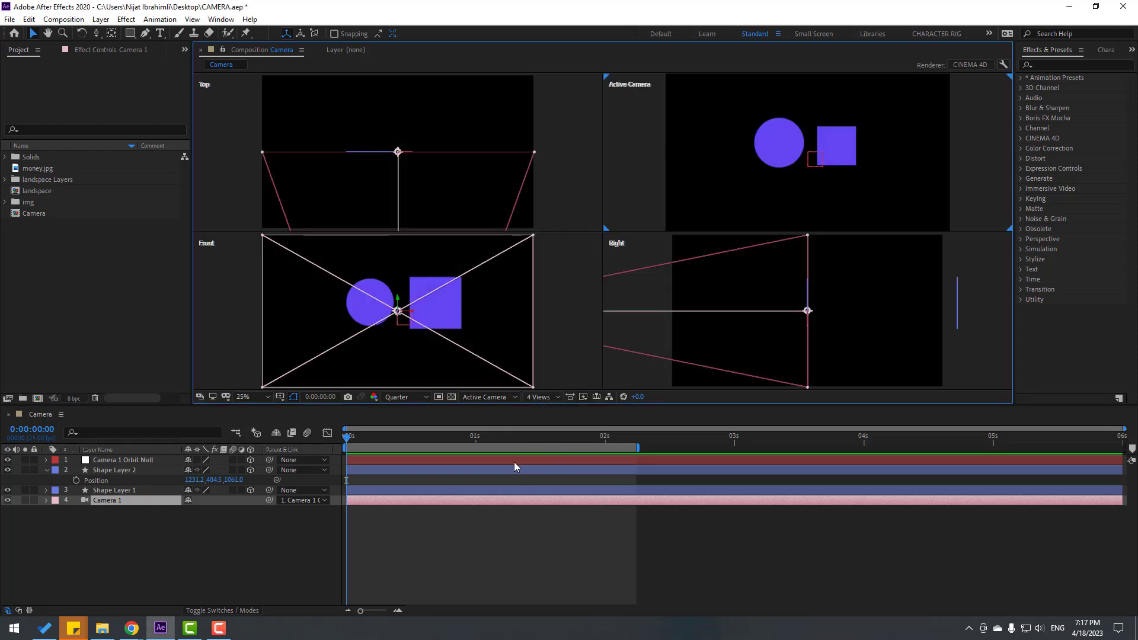
pyautogui.click(218, 535)
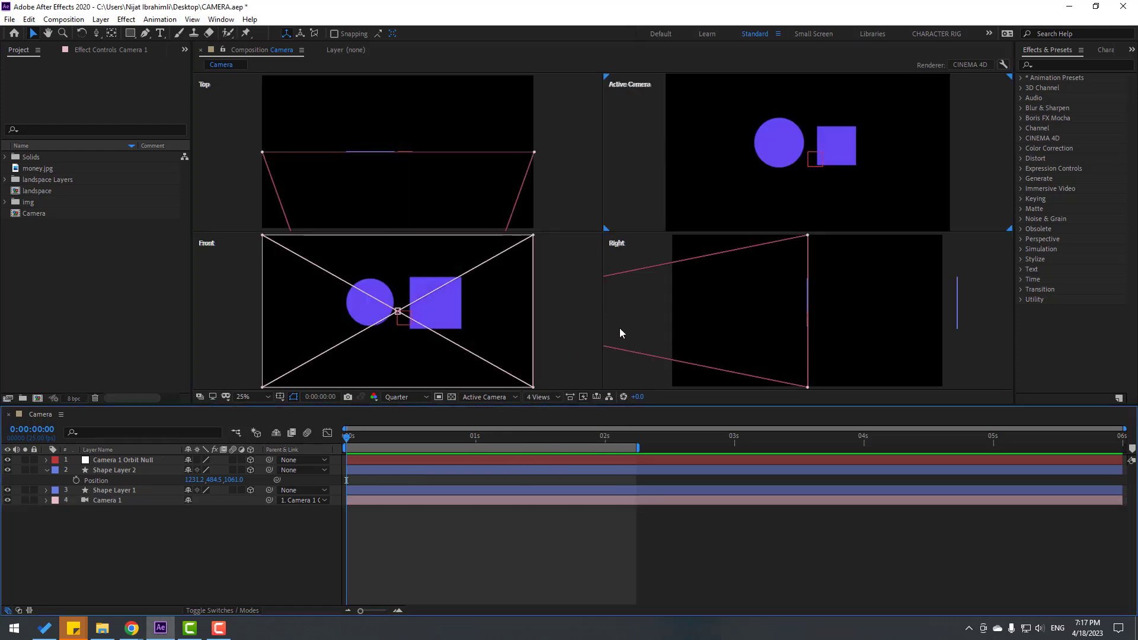
pyautogui.click(634, 259)
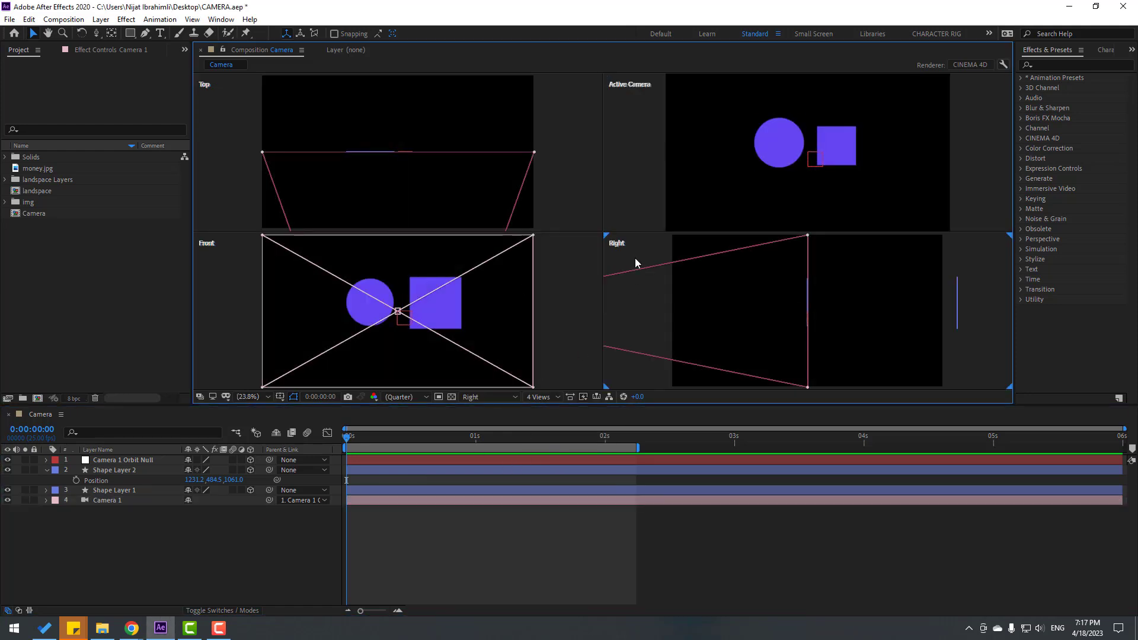
pyautogui.click(630, 110)
pyautogui.click(232, 141)
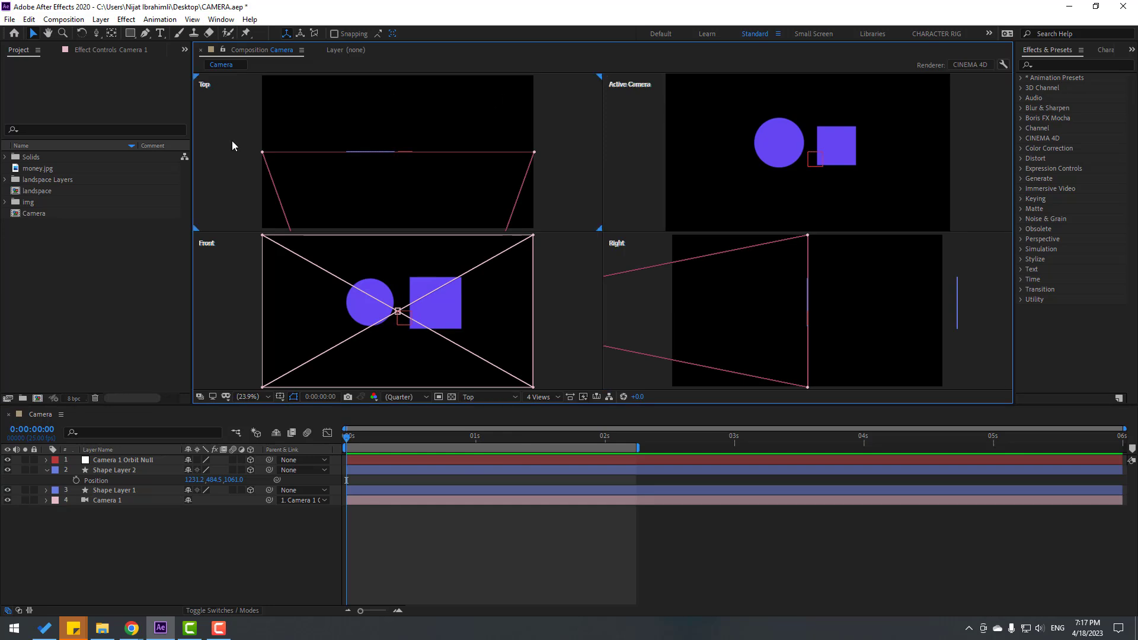
pyautogui.click(212, 297)
pyautogui.moveTo(349, 437)
pyautogui.mouseDown()
pyautogui.moveTo(630, 444)
pyautogui.moveTo(348, 443)
pyautogui.mouseUp()
# Return the composition to 1 View and preview the animation.
pyautogui.click(541, 396)
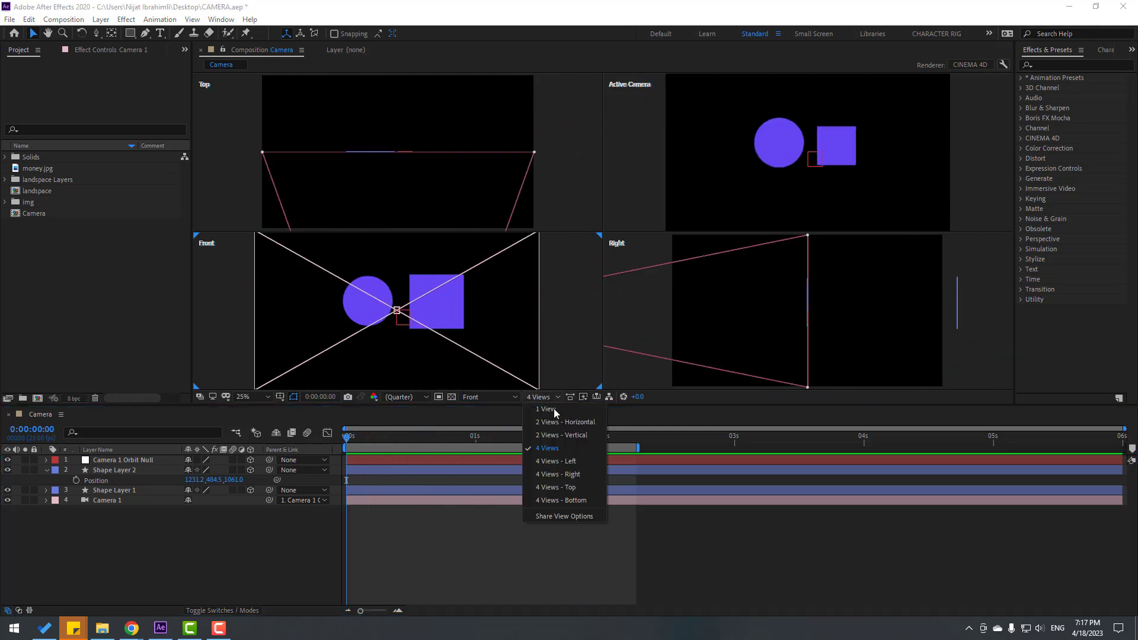
pyautogui.click(554, 409)
pyautogui.press('space')
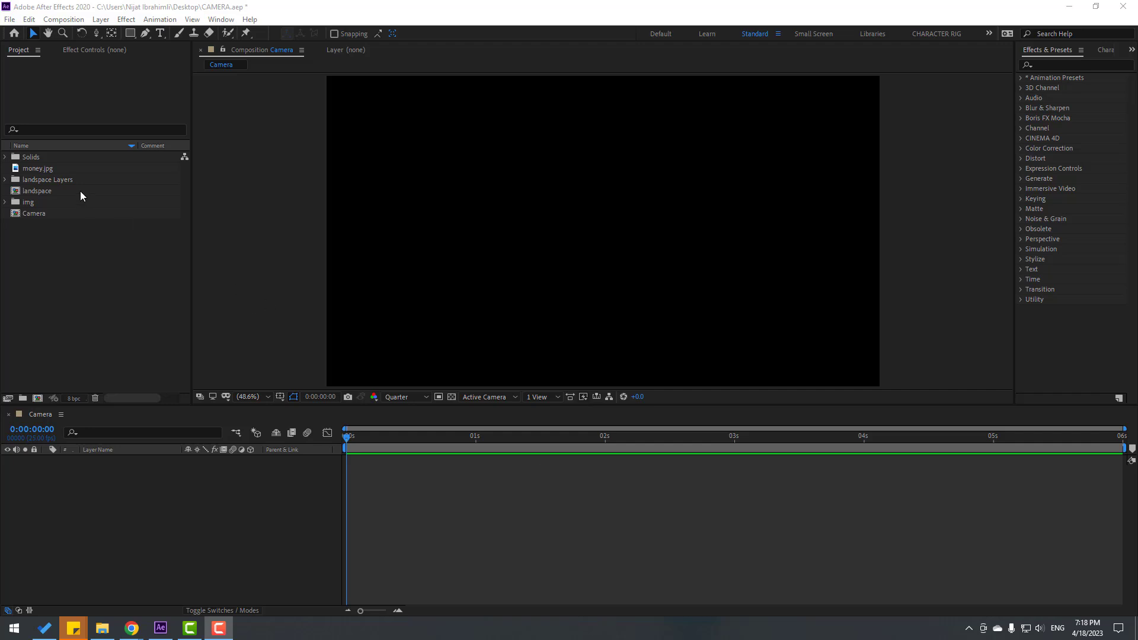
# Expand the img folder and add its images 1 to 5 to the Camera composition's timeline.
pyautogui.click(24, 203)
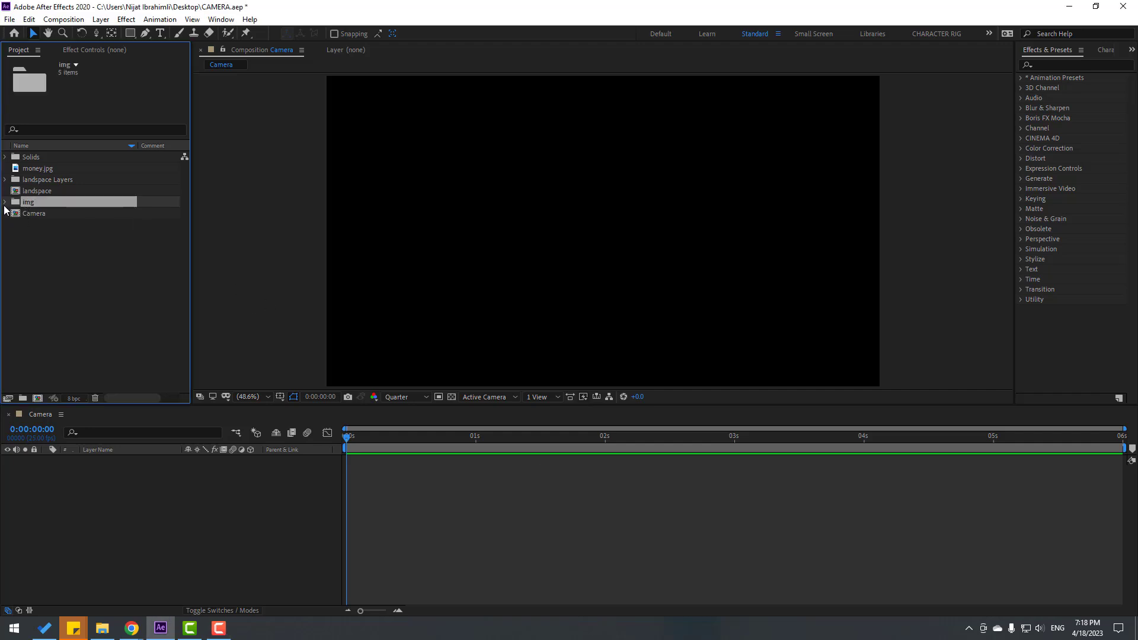
pyautogui.click(5, 202)
pyautogui.click(41, 213)
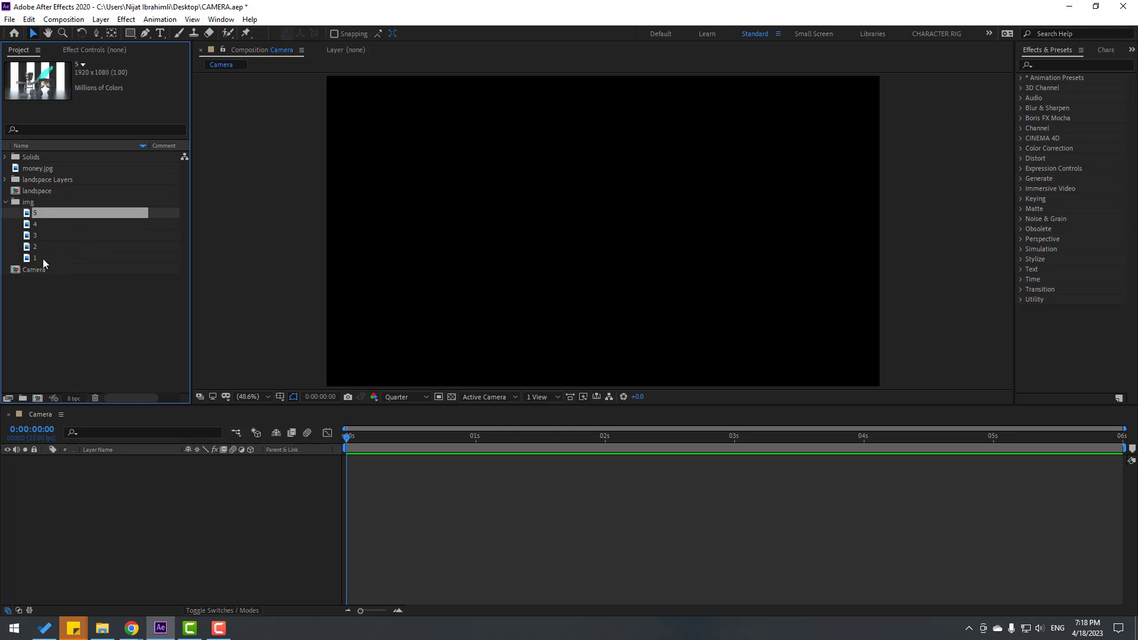
pyautogui.keyDown('shift'); pyautogui.click(38, 259); pyautogui.keyUp('shift')
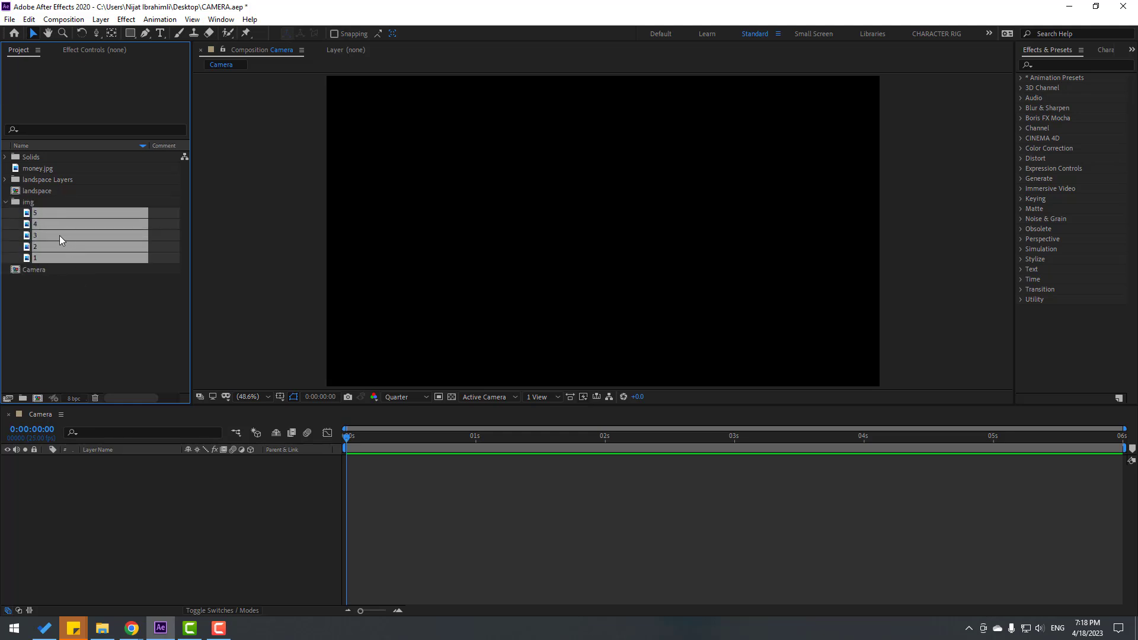
pyautogui.moveTo(59, 236); pyautogui.dragTo(178, 520)
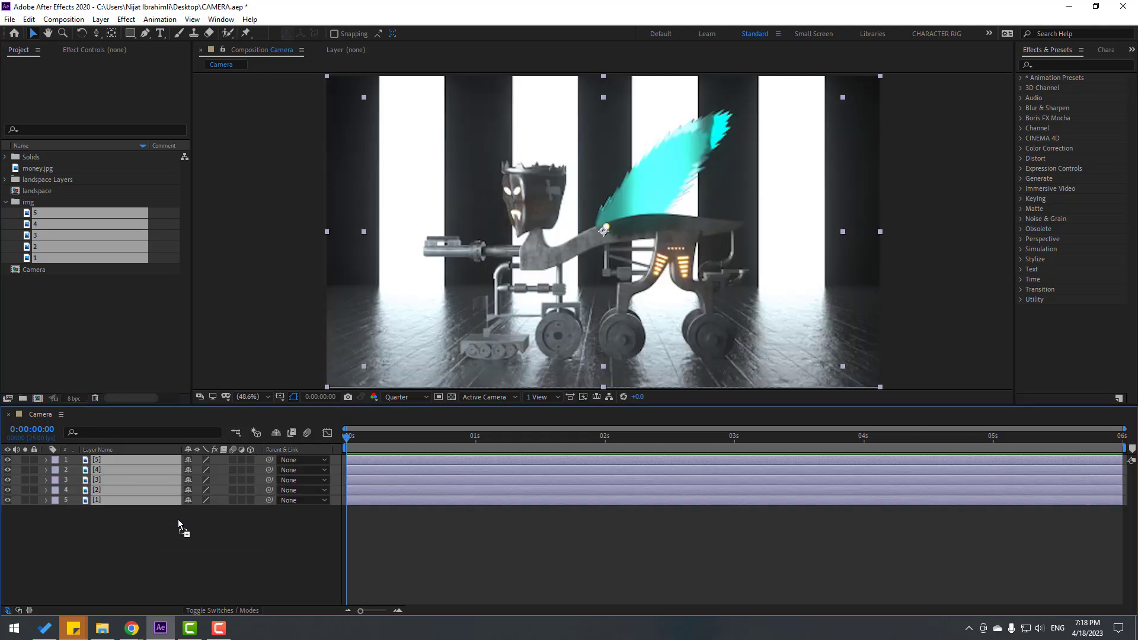
# Scale all five image layers down to 55% and collapse their Scale properties.
pyautogui.press('s')
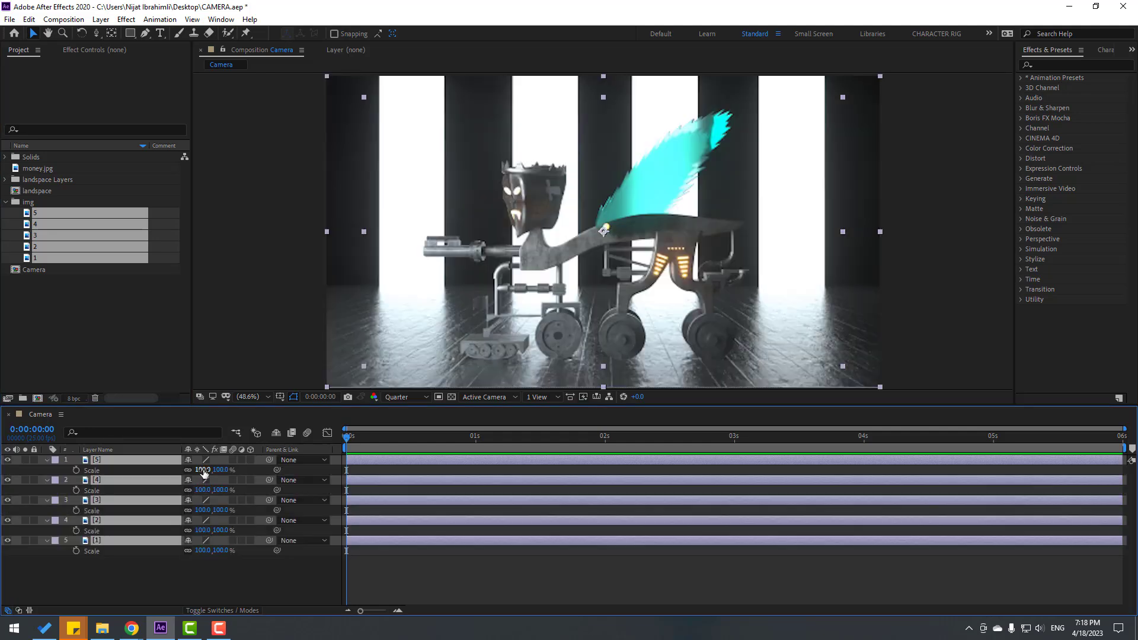
pyautogui.moveTo(203, 471); pyautogui.dragTo(176, 471)
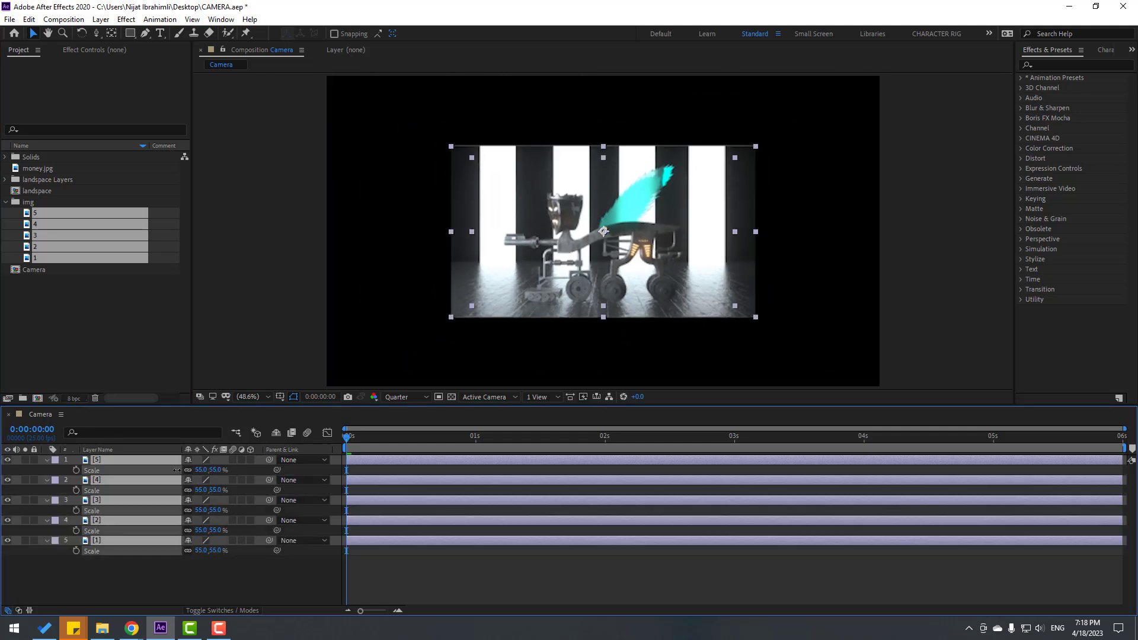
pyautogui.click(47, 460)
pyautogui.click(158, 554)
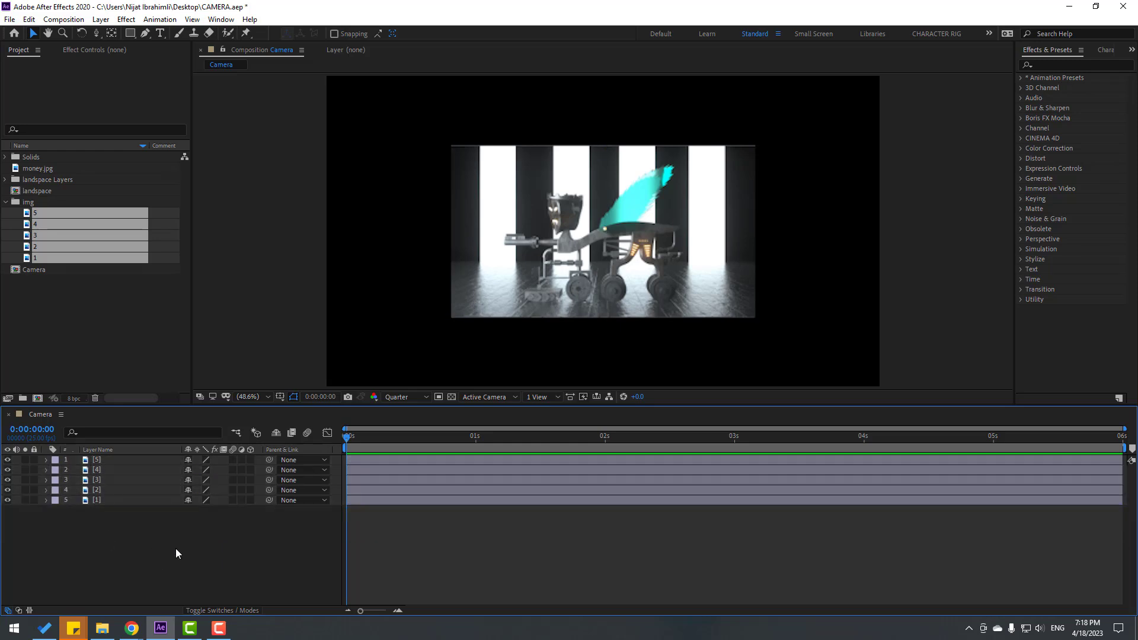
# Turn all five image layers in the Camera composition into 3D layers.
pyautogui.moveTo(72, 561); pyautogui.dragTo(120, 414)
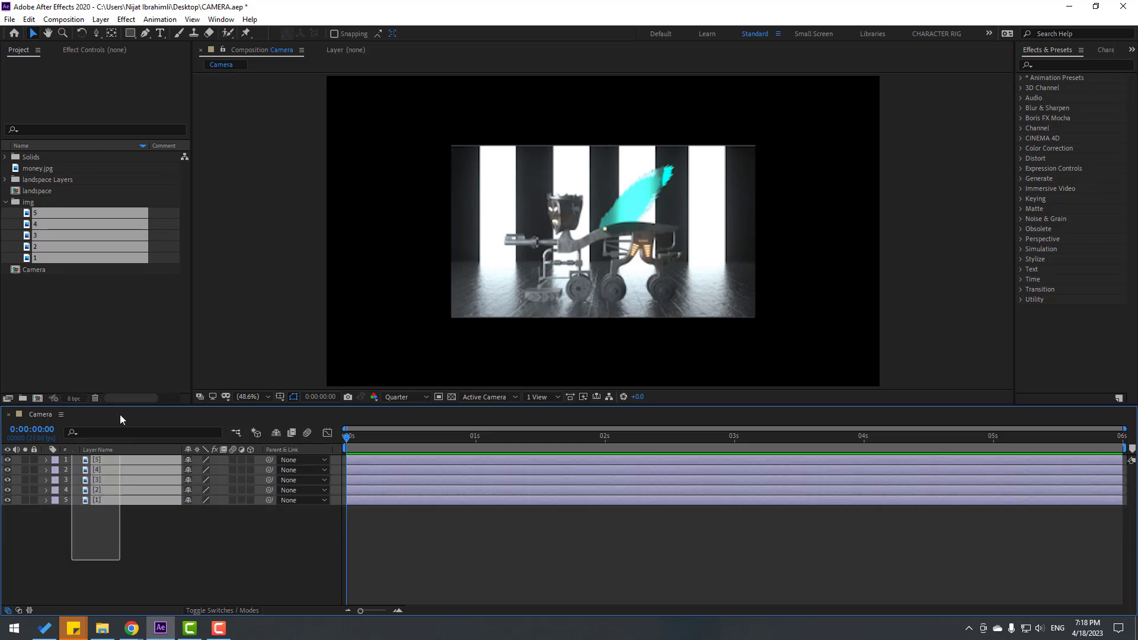
pyautogui.click(251, 460)
pyautogui.click(282, 558)
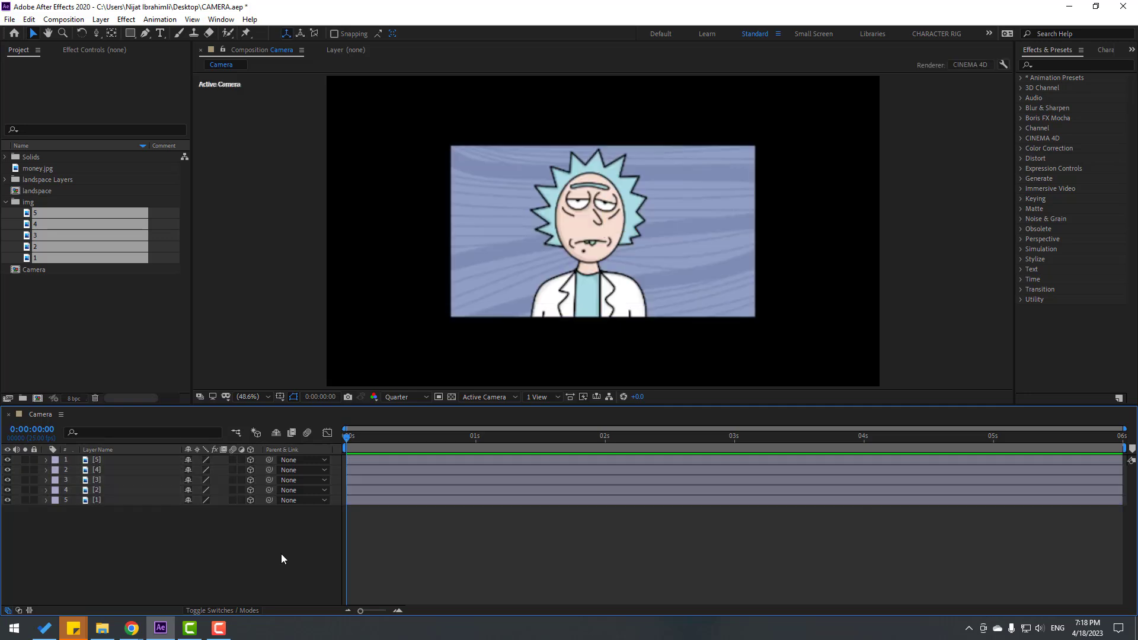
# Switch the composition to Custom View 1 and move layer 1 back to a Z position of 1325.
pyautogui.click(488, 397)
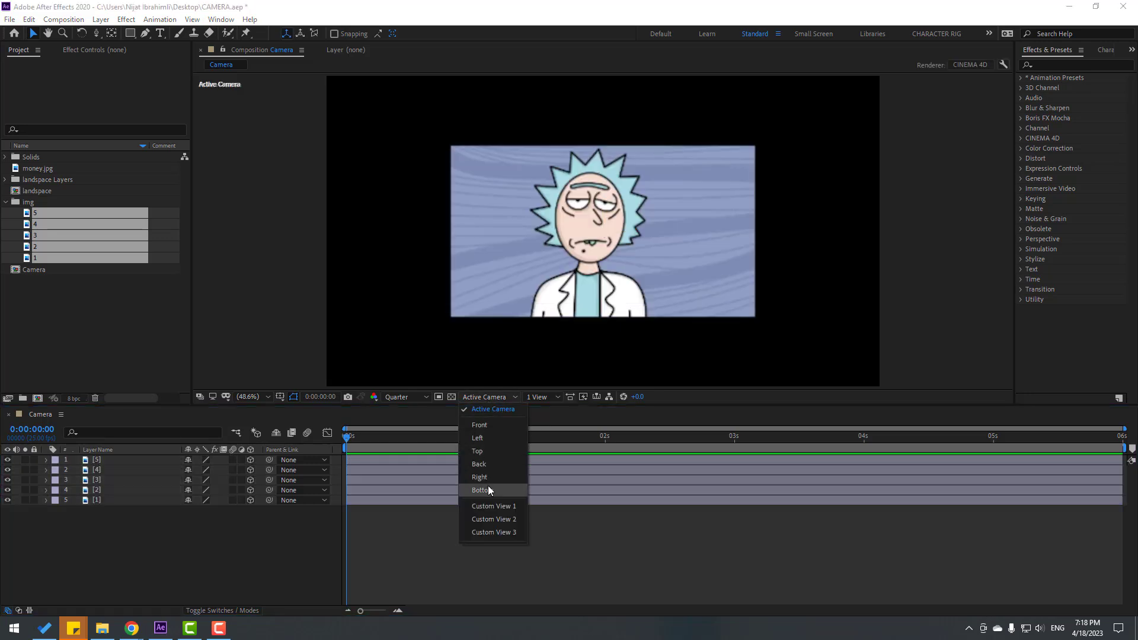
pyautogui.click(499, 507)
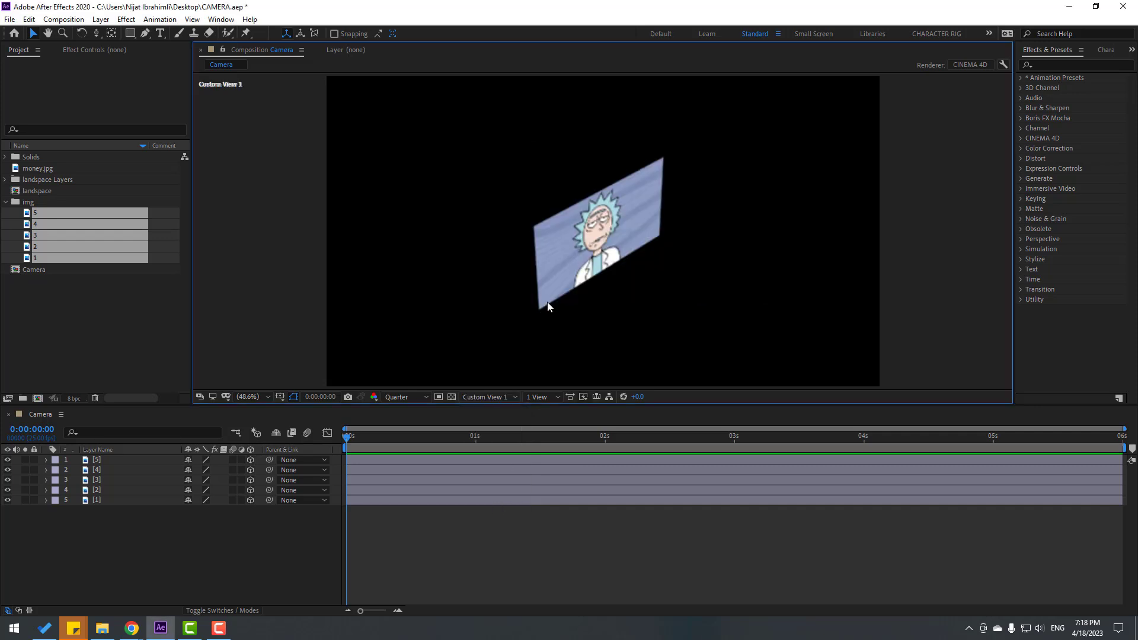
pyautogui.click(97, 501)
pyautogui.press(',')
pyautogui.press(',')
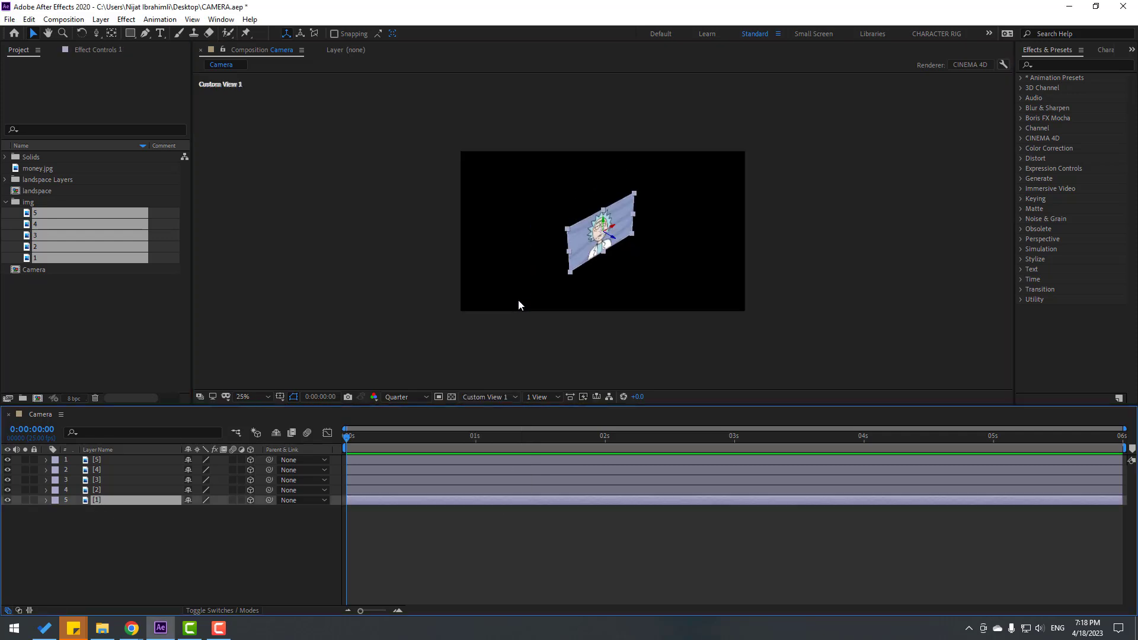
pyautogui.press('p')
pyautogui.moveTo(226, 516); pyautogui.dragTo(888, 389)
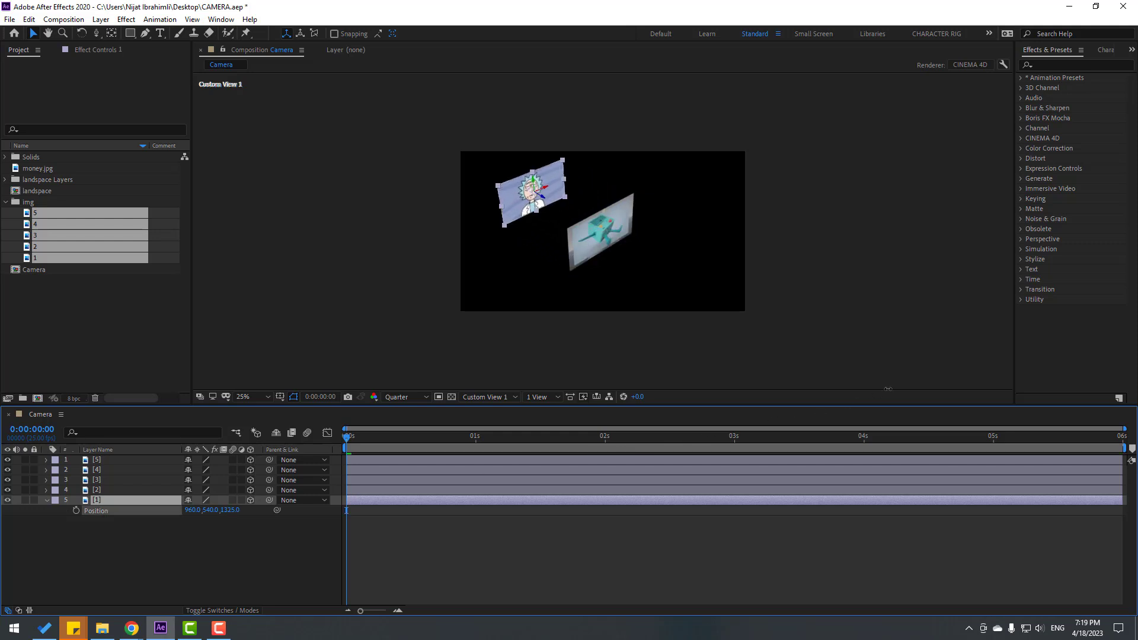
# Move layer 2 back to a Z position of 2420 and check the arrangement from the Active Camera view.
pyautogui.click(101, 491)
pyautogui.press('p')
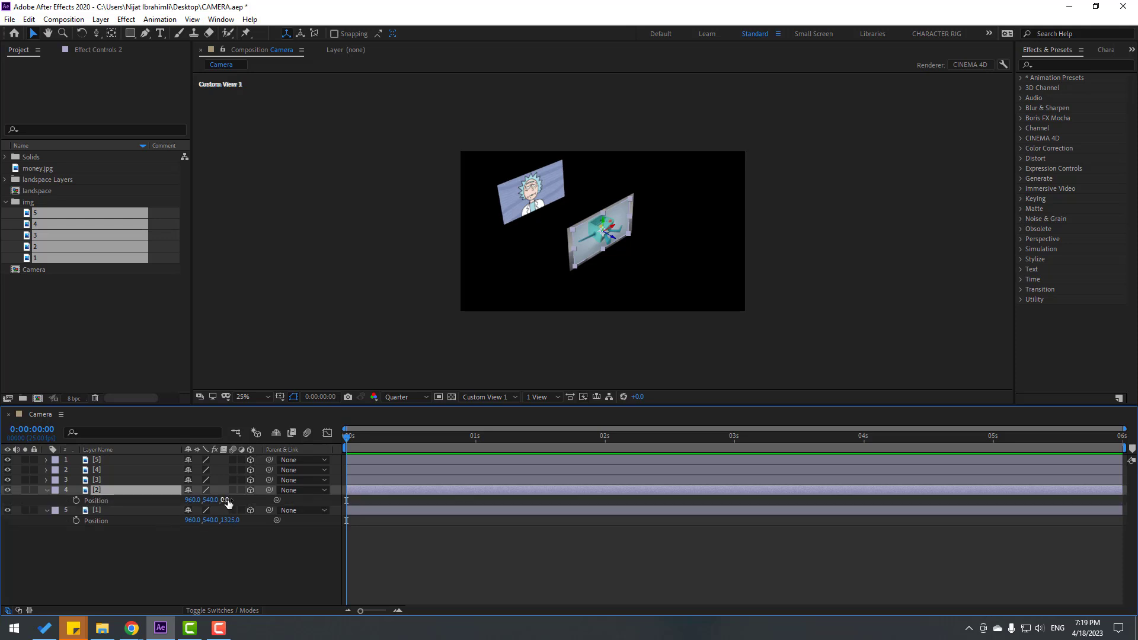
pyautogui.moveTo(228, 503); pyautogui.dragTo(741, 480)
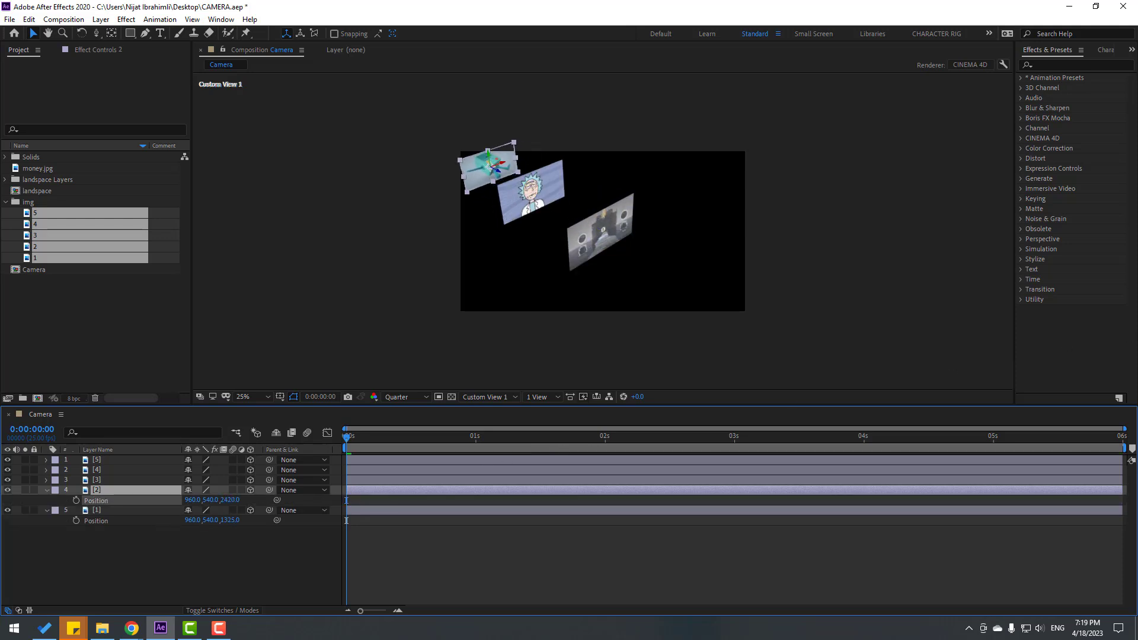
pyautogui.click(489, 397)
pyautogui.click(493, 408)
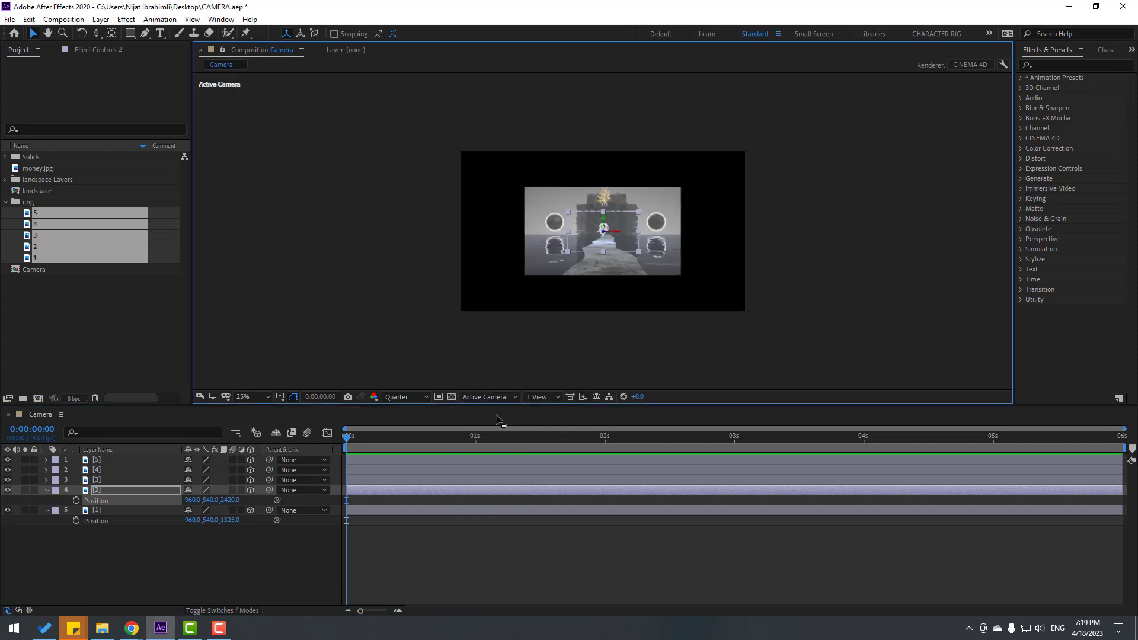
# Switch the composition to the Top view and move layer 3 to X -1201 and Z 4274.
pyautogui.click(504, 397)
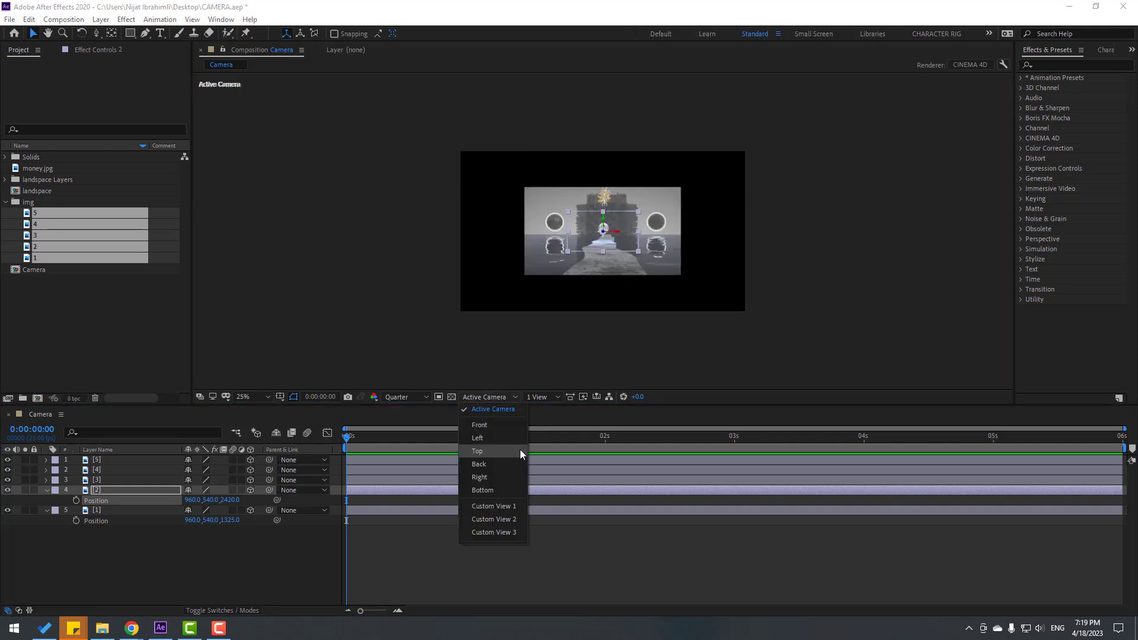
pyautogui.click(488, 451)
pyautogui.press(',')
pyautogui.press(',')
pyautogui.press(',')
pyautogui.scroll(1, 573, 282)
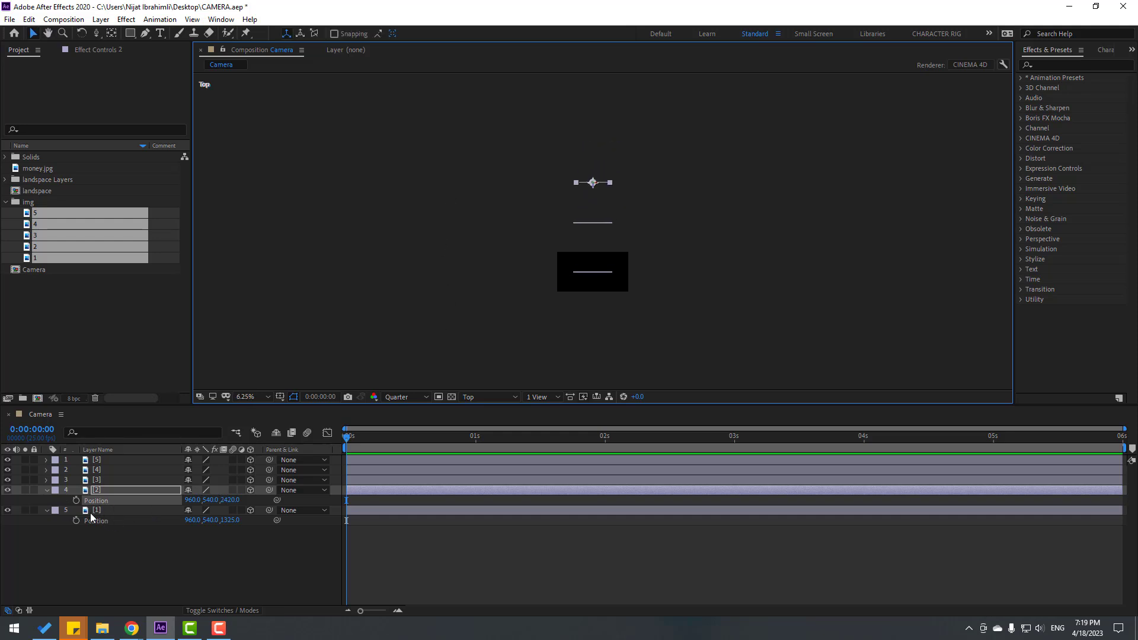
pyautogui.click(96, 479)
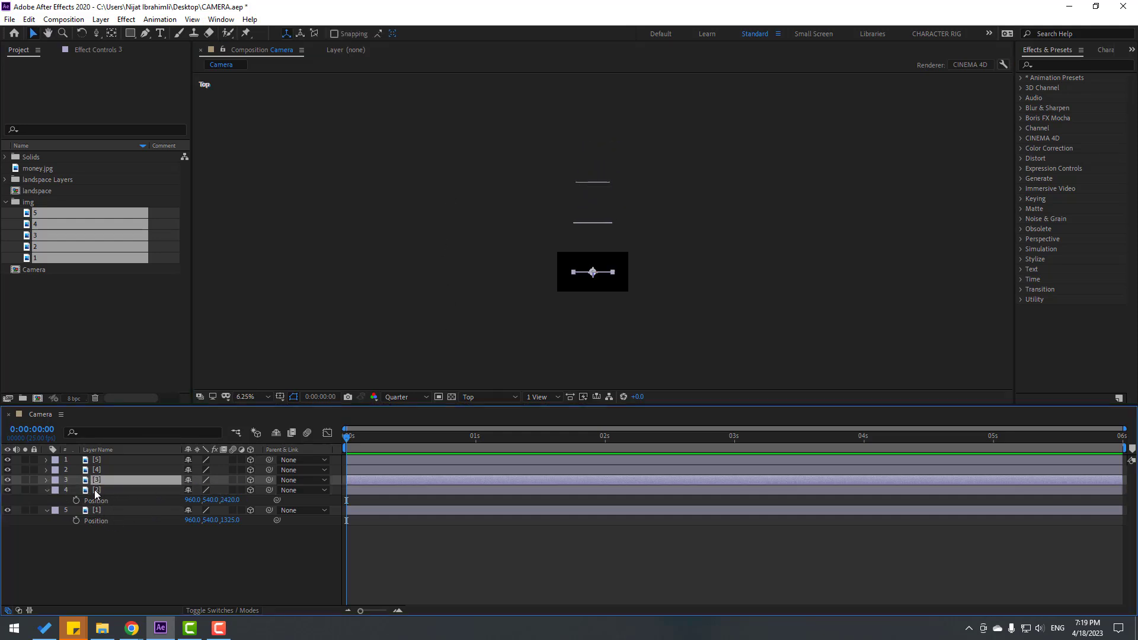
pyautogui.press('p')
pyautogui.moveTo(227, 489); pyautogui.dragTo(959, 385)
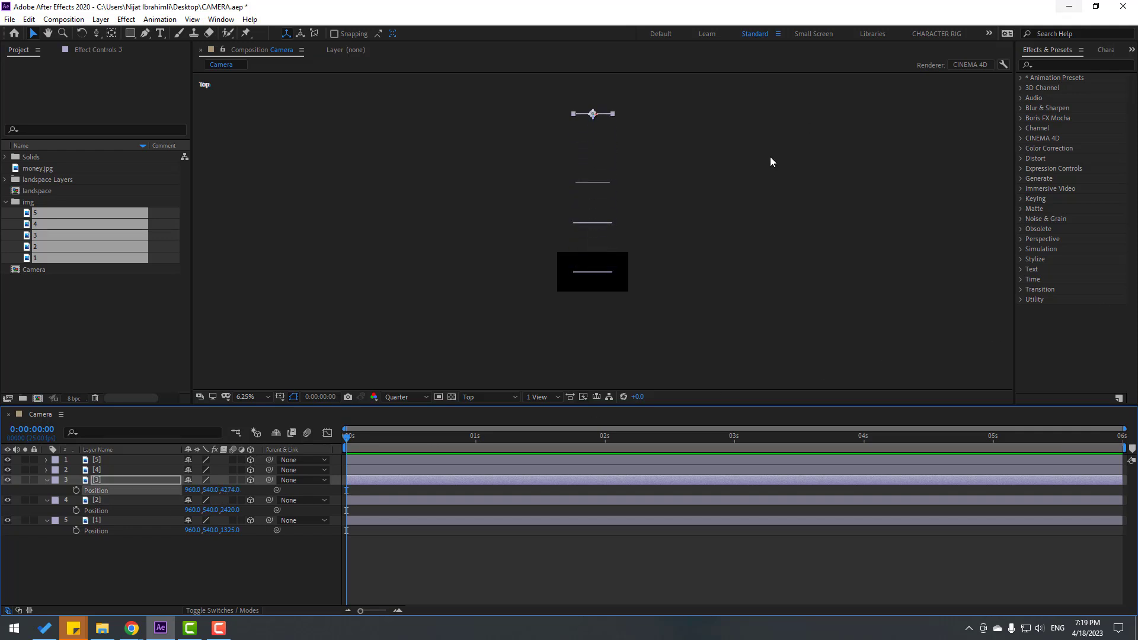
pyautogui.moveTo(193, 490); pyautogui.dragTo(158, 545)
pyautogui.moveTo(197, 490); pyautogui.dragTo(89, 490)
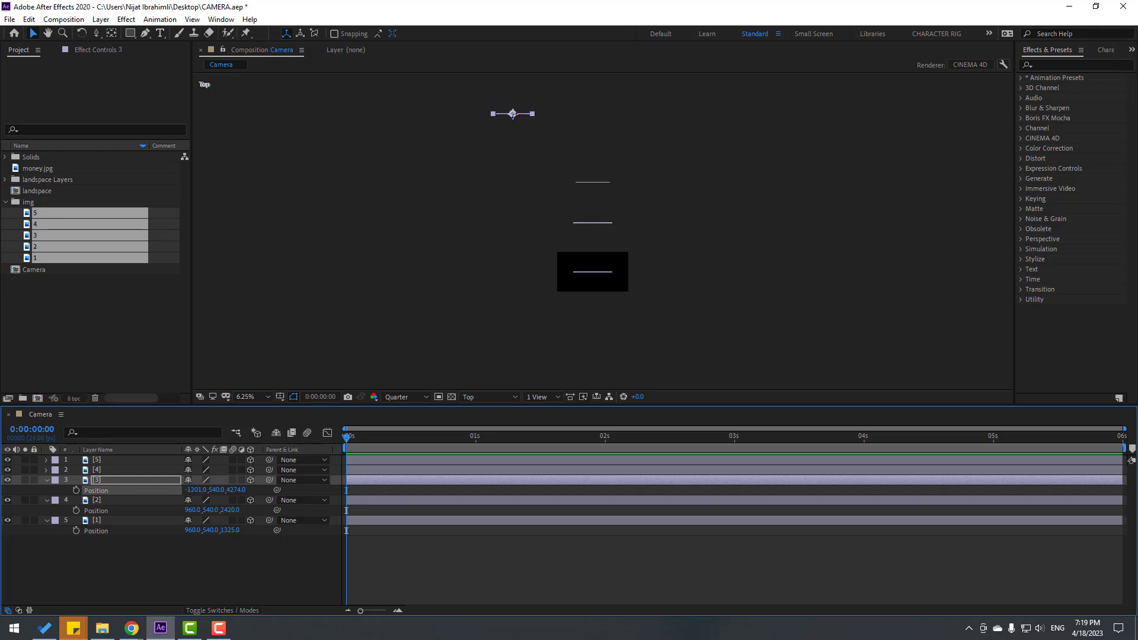
# Move layer 4 to X 2051 and Z 5646, and save the project.
pyautogui.click(96, 472)
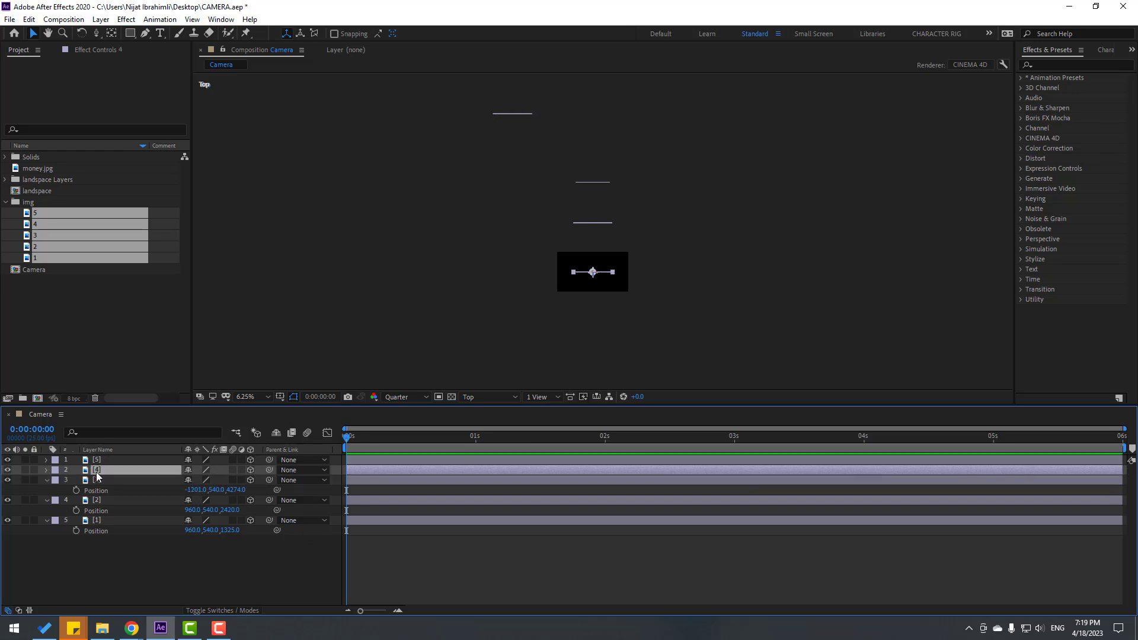
pyautogui.press('p')
pyautogui.moveTo(228, 480); pyautogui.dragTo(279, 479)
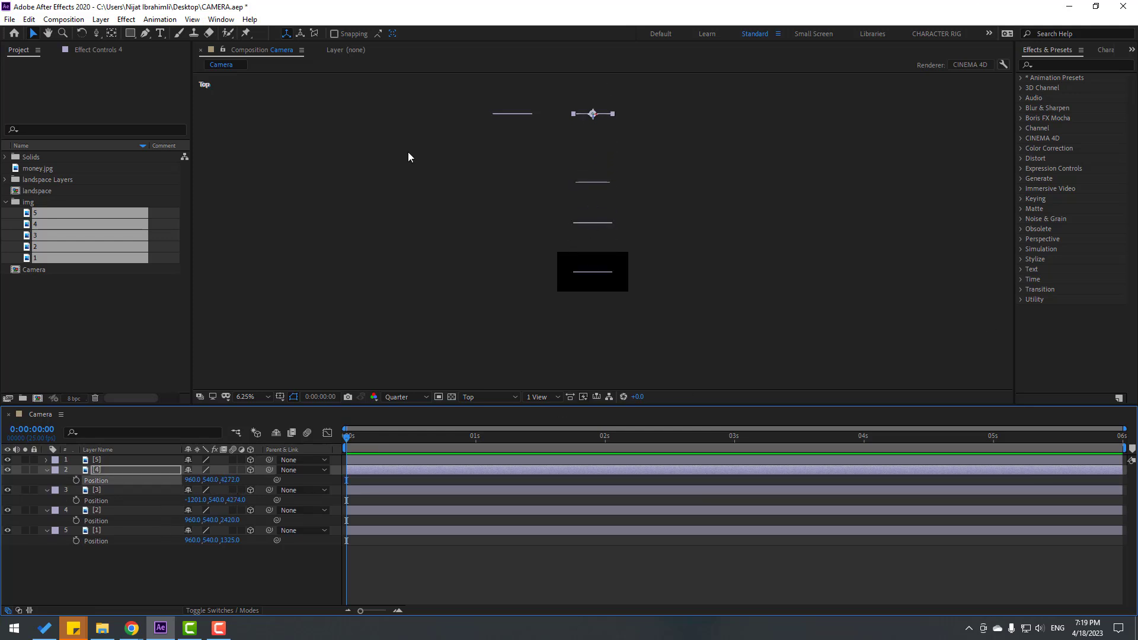
pyautogui.moveTo(738, 148); pyautogui.dragTo(714, 195)
pyautogui.moveTo(232, 479); pyautogui.dragTo(688, 389)
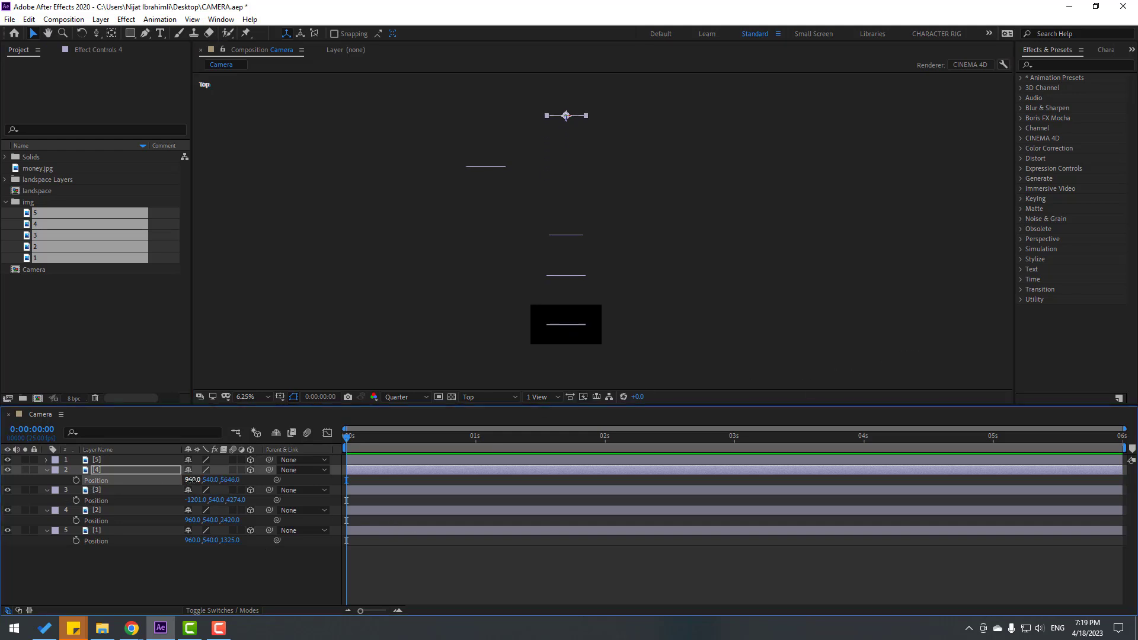
pyautogui.moveTo(191, 479); pyautogui.dragTo(605, 458)
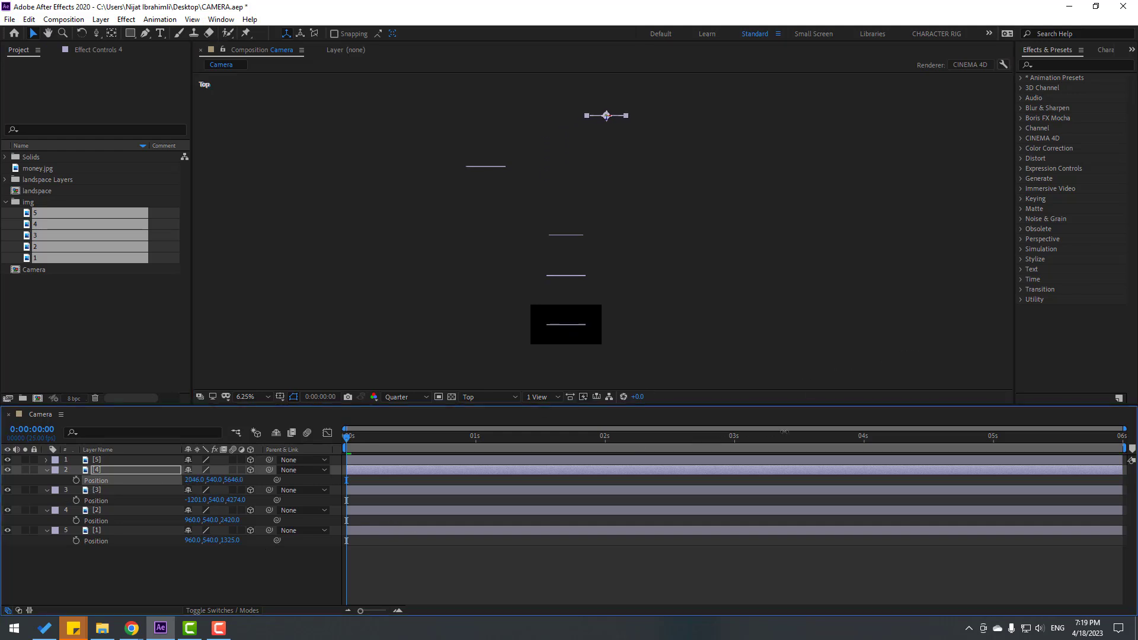
pyautogui.hotkey('ctrl', 's')
# Move layer 5 behind the other images, to X 659 and Z 7506.
pyautogui.click(98, 461)
pyautogui.press('p')
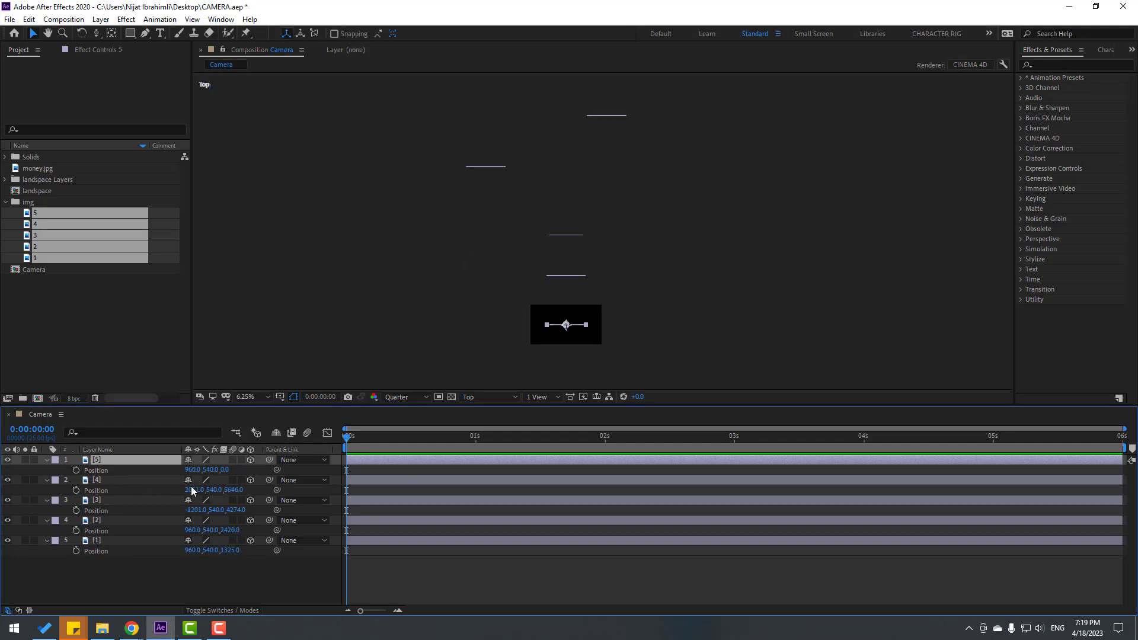
pyautogui.moveTo(229, 472); pyautogui.dragTo(474, 355)
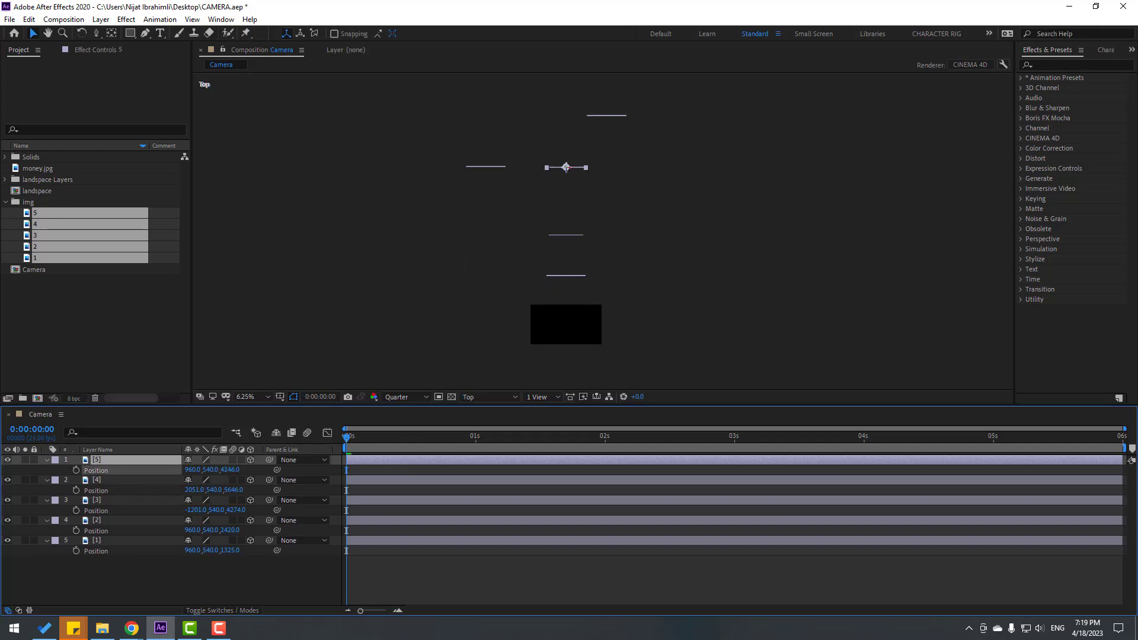
pyautogui.moveTo(650, 167); pyautogui.dragTo(635, 261)
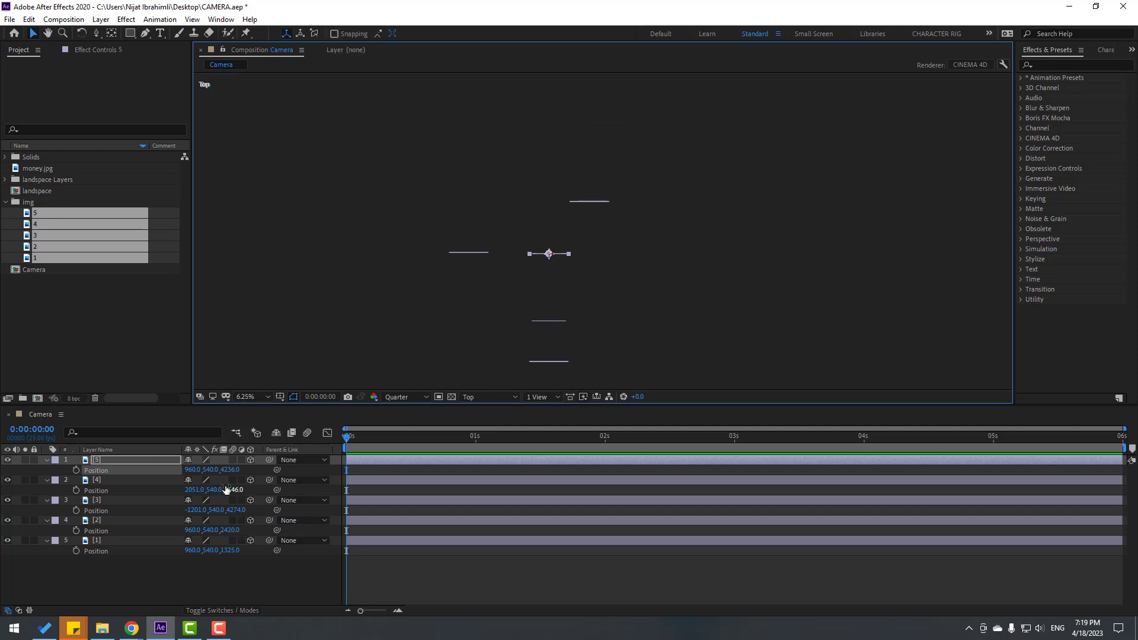
pyautogui.moveTo(231, 474); pyautogui.dragTo(406, 455)
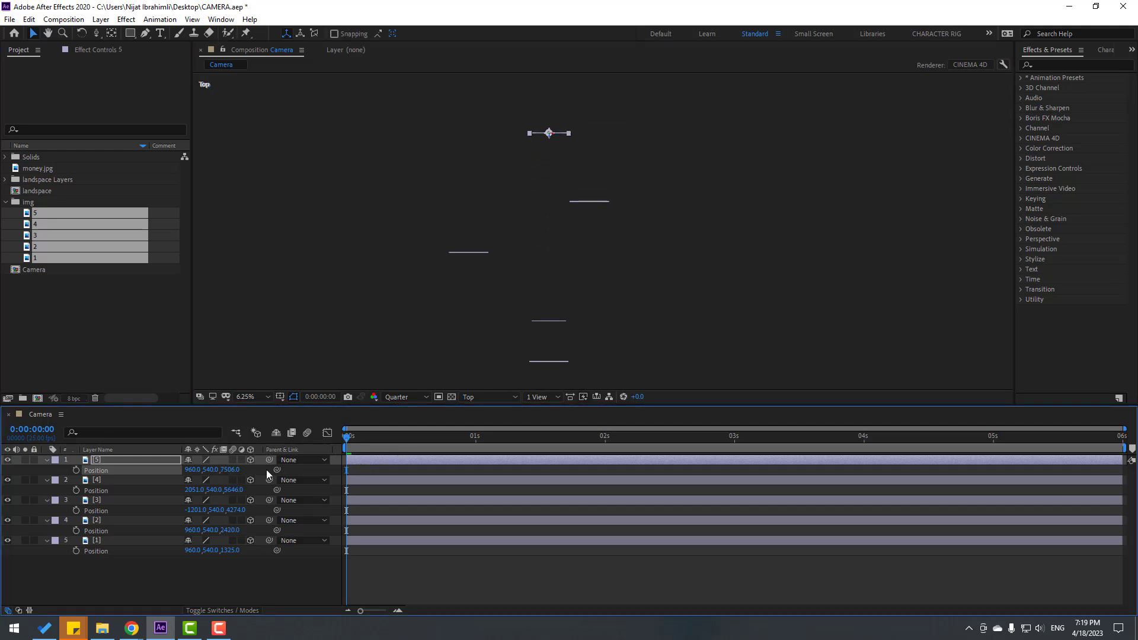
pyautogui.moveTo(194, 473); pyautogui.dragTo(177, 472)
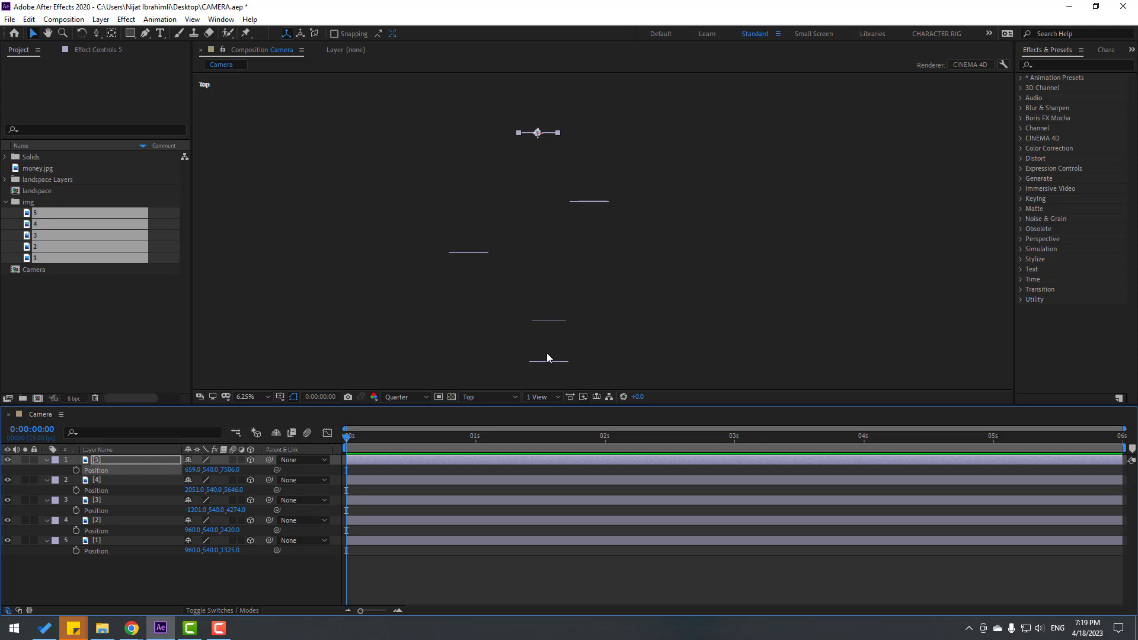
# Reposition layer 2 to X 1780 and Z 3240 in the Top view.
pyautogui.moveTo(548, 359); pyautogui.dragTo(530, 293)
pyautogui.click(540, 261)
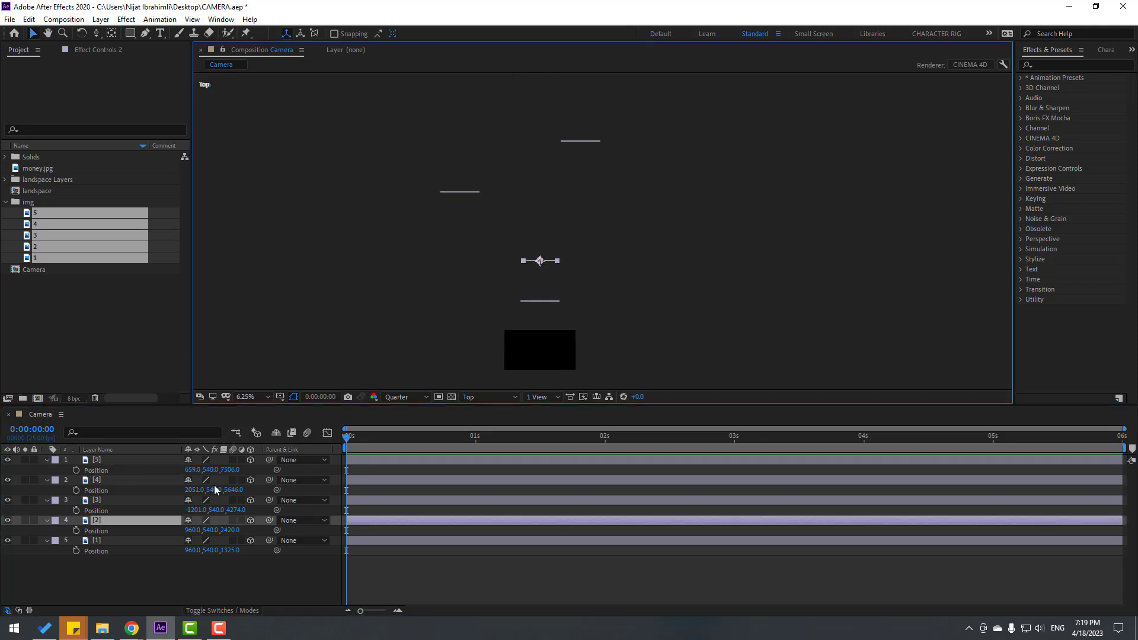
pyautogui.moveTo(230, 529); pyautogui.dragTo(254, 515)
pyautogui.moveTo(540, 229); pyautogui.dragTo(570, 230)
pyautogui.click(109, 543)
pyautogui.click(132, 582)
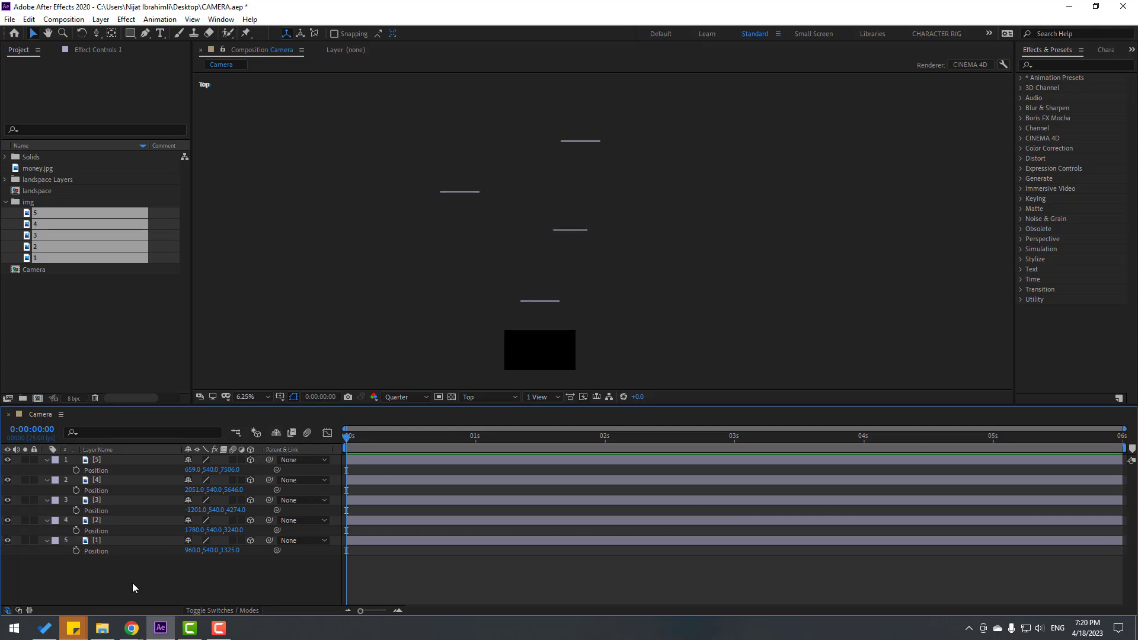
# Return to the Active Camera view fitted up to 100% and collapse the Position properties of all five layers.
pyautogui.click(472, 398)
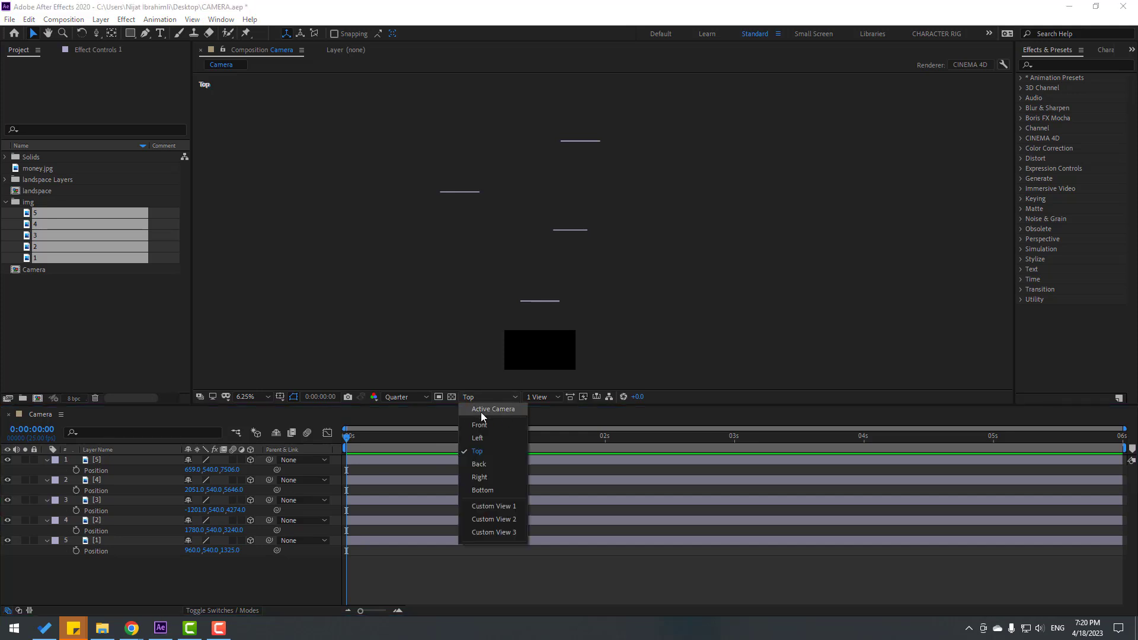
pyautogui.click(489, 410)
pyautogui.click(252, 396)
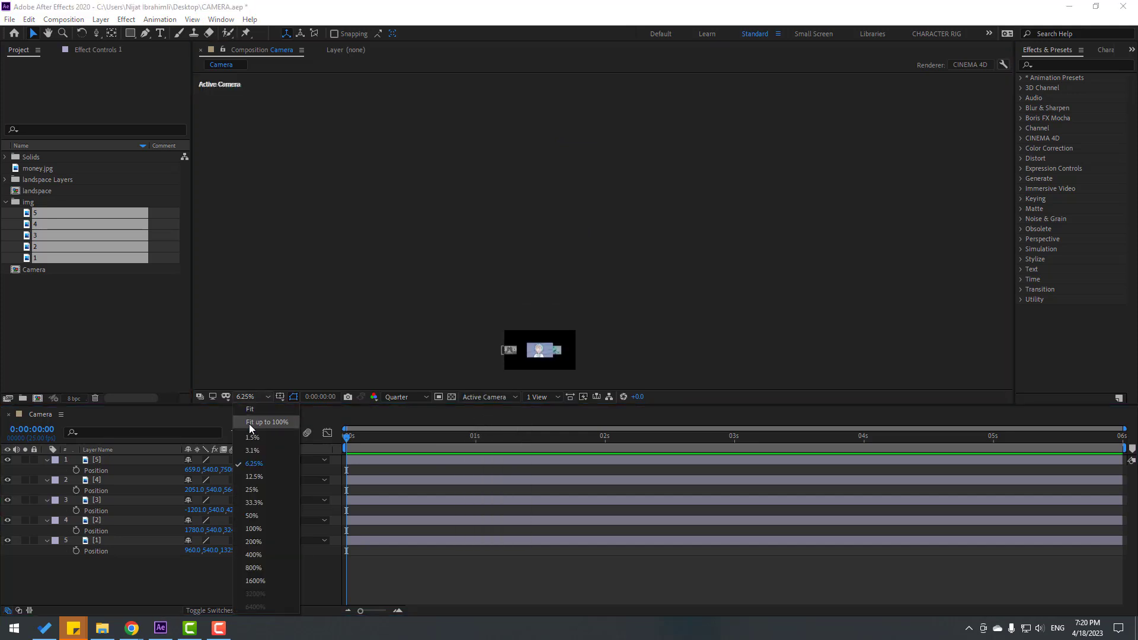
pyautogui.click(270, 422)
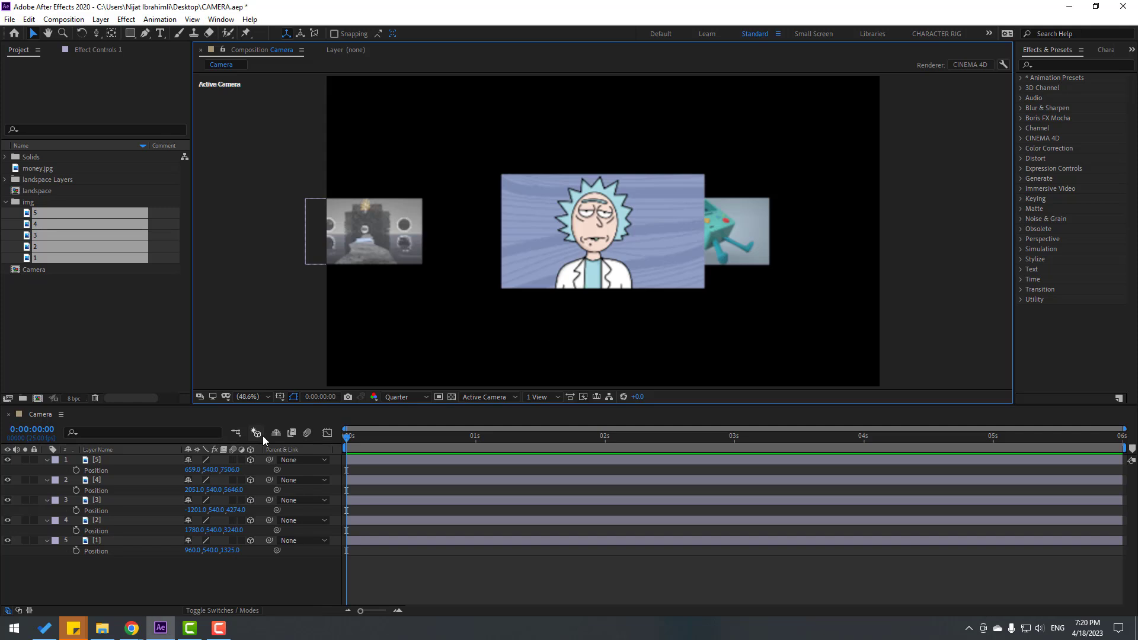
pyautogui.moveTo(76, 575); pyautogui.dragTo(118, 457)
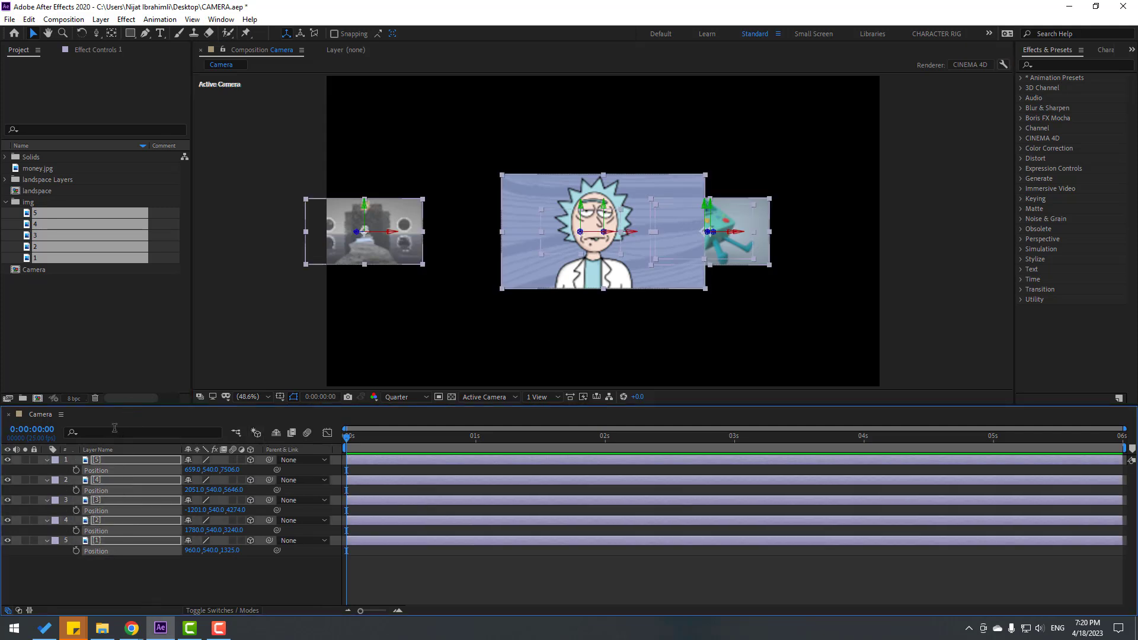
pyautogui.click(48, 460)
pyautogui.click(123, 548)
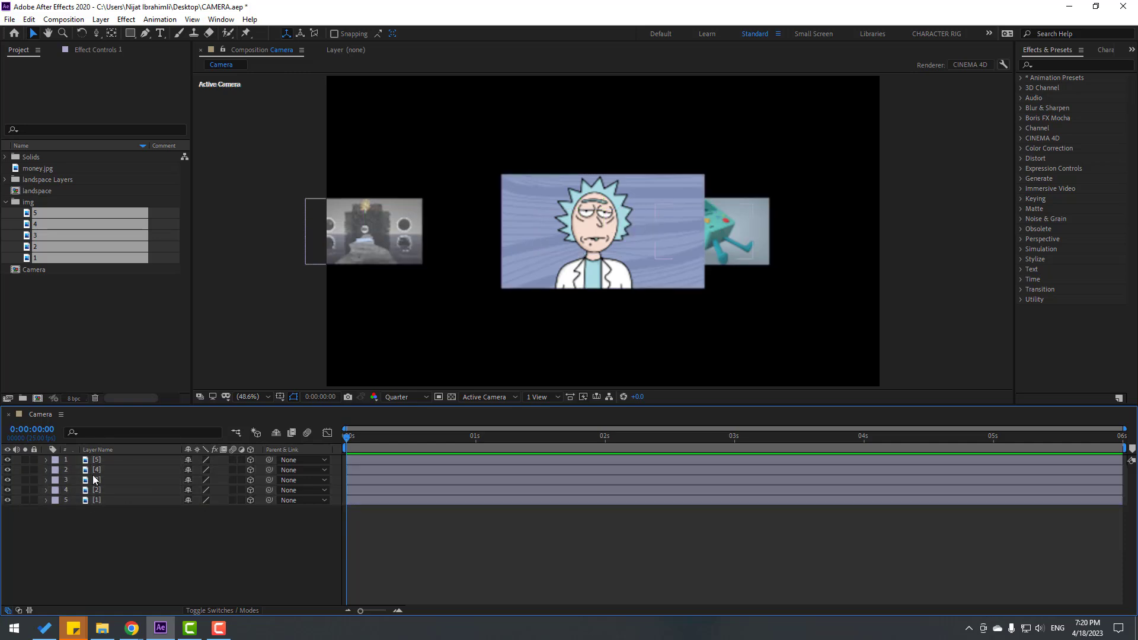
# Create a pale blue 1920 × 1080 px solid named BG in the Camera composition.
pyautogui.rightClick(121, 538)
pyautogui.moveTo(181, 404)
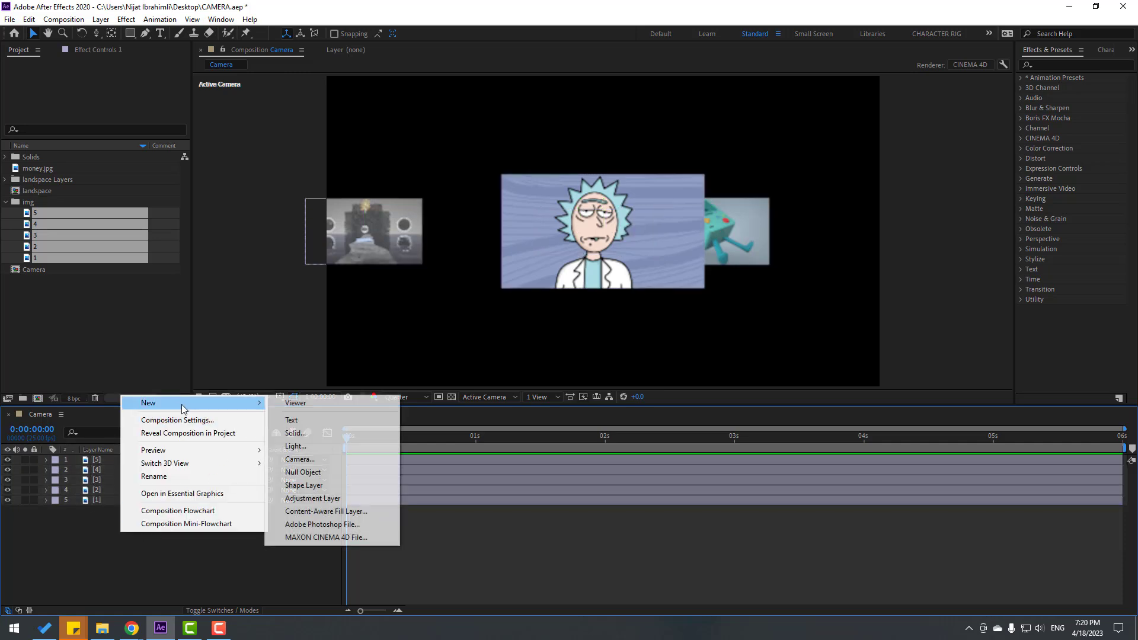
pyautogui.click(342, 433)
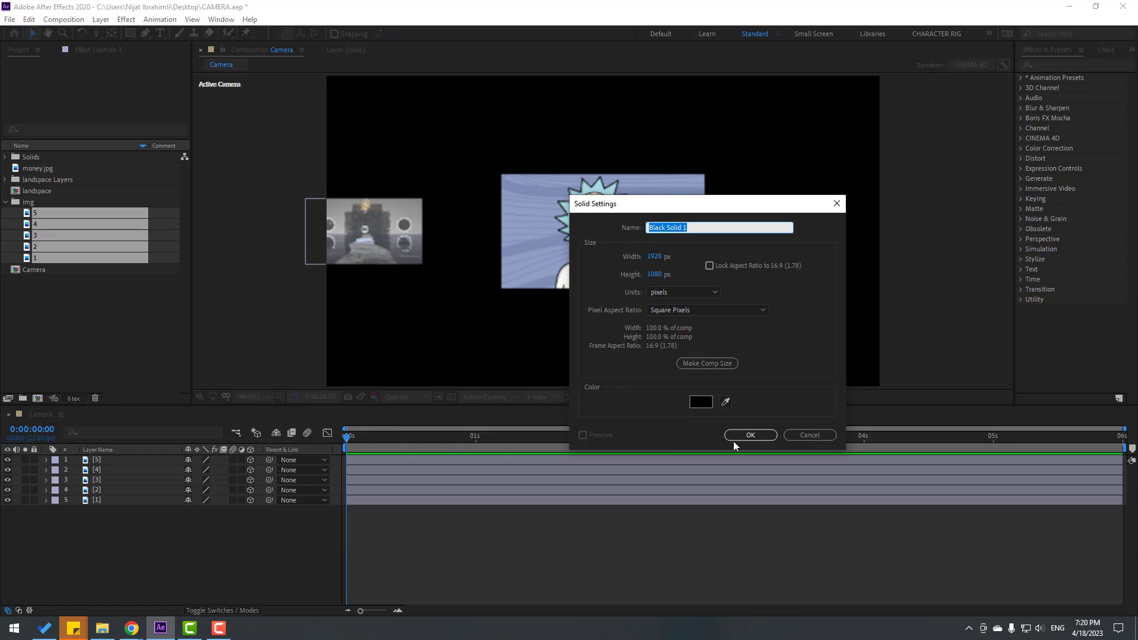
pyautogui.write('BG')
pyautogui.click(699, 402)
pyautogui.click(759, 513)
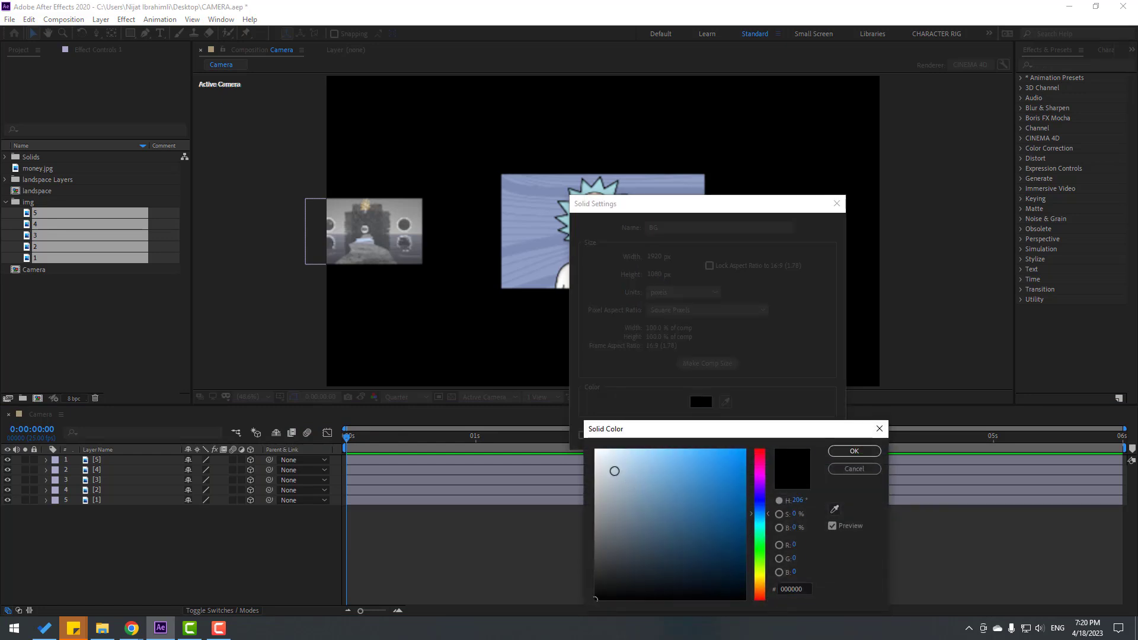
pyautogui.click(620, 449)
pyautogui.click(846, 452)
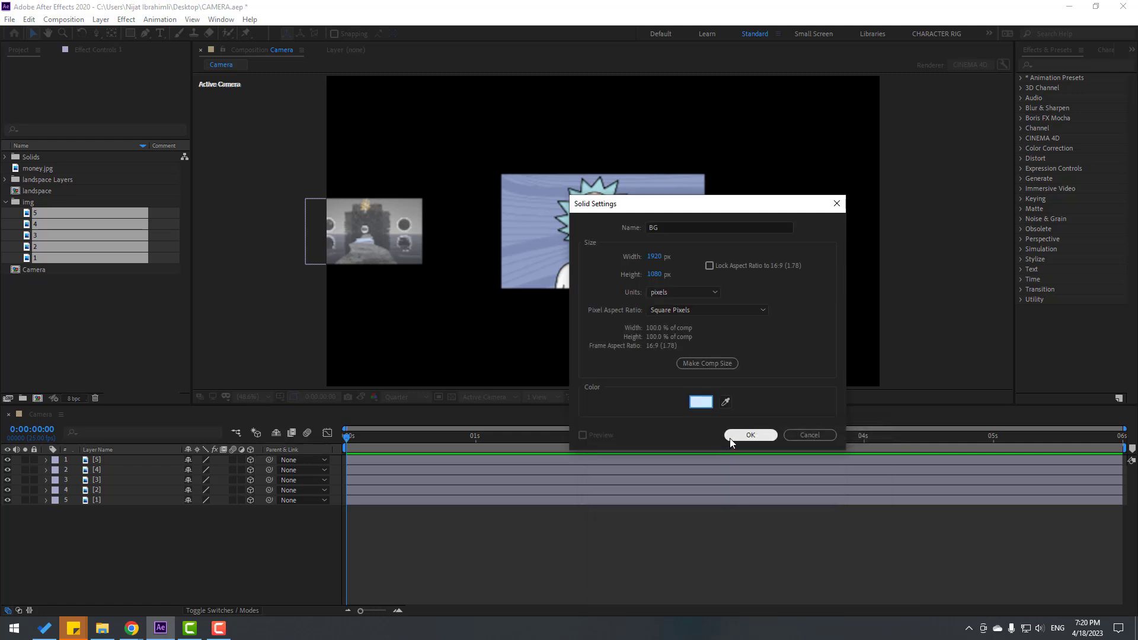
pyautogui.click(735, 437)
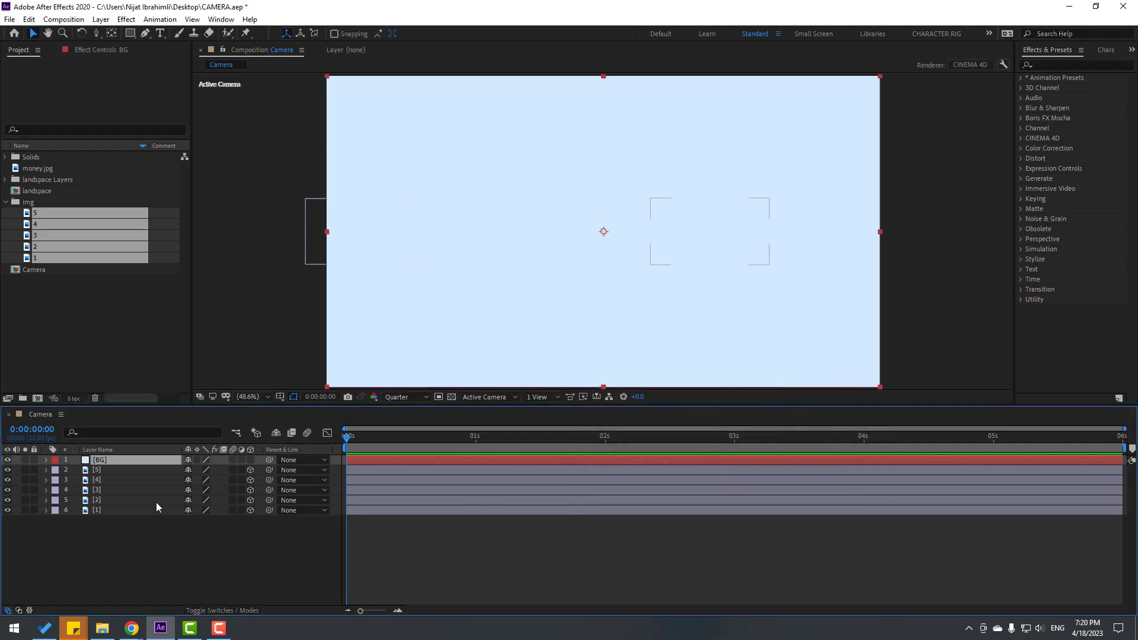
# Place the BG solid beneath all image layers and lock it.
pyautogui.moveTo(113, 462); pyautogui.dragTo(120, 540)
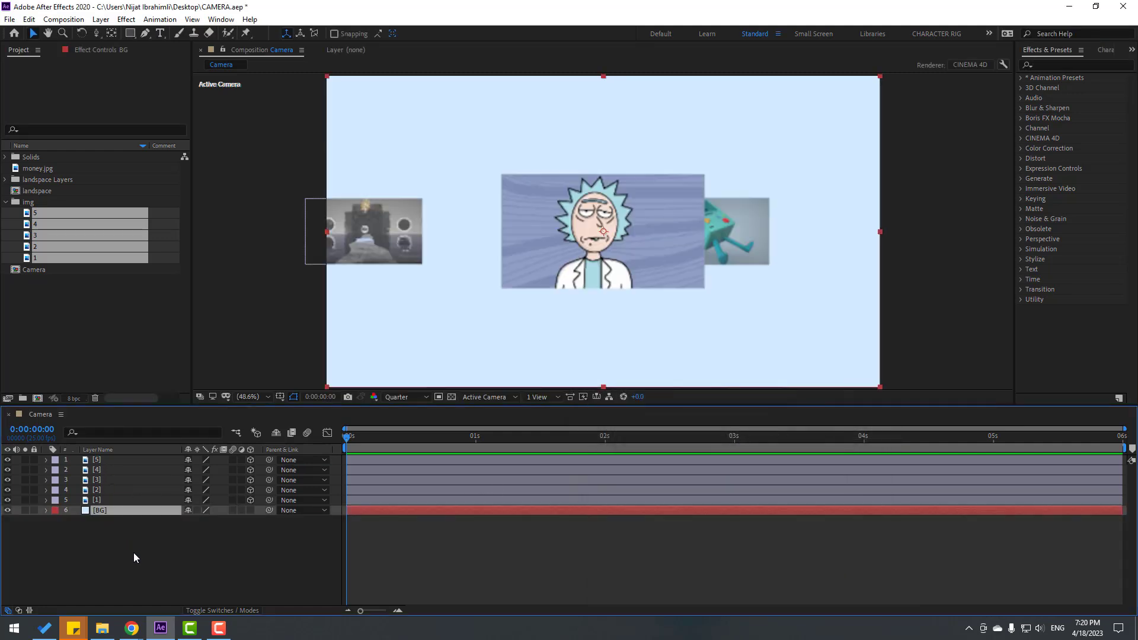
pyautogui.click(33, 511)
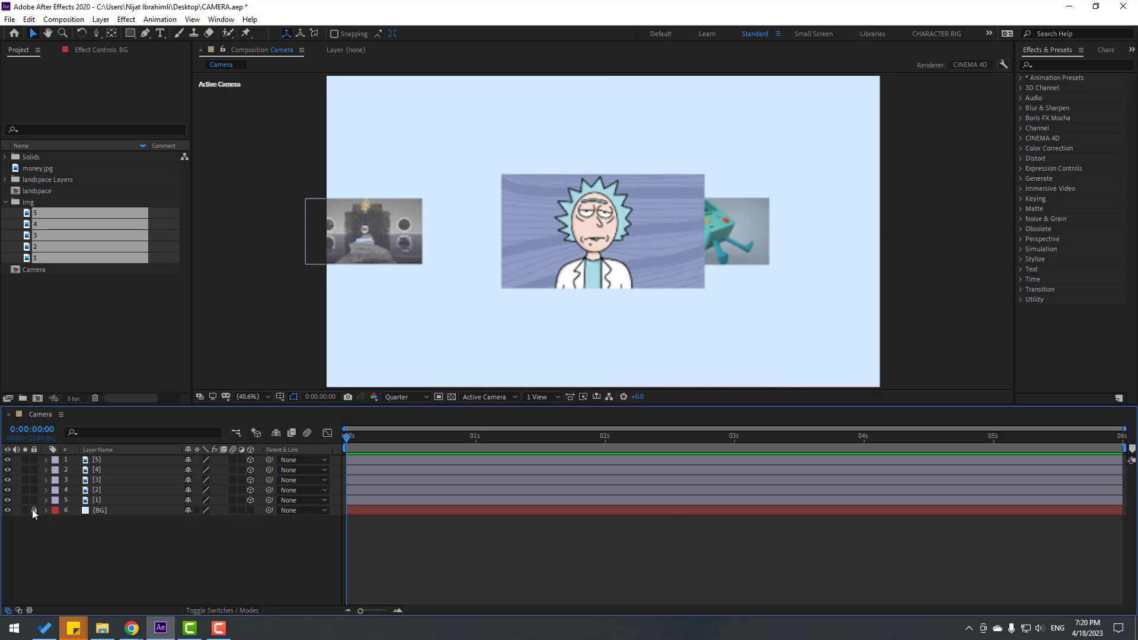
# Add a two-node camera with the 50mm preset to the composition.
pyautogui.rightClick(115, 532)
pyautogui.moveTo(196, 414)
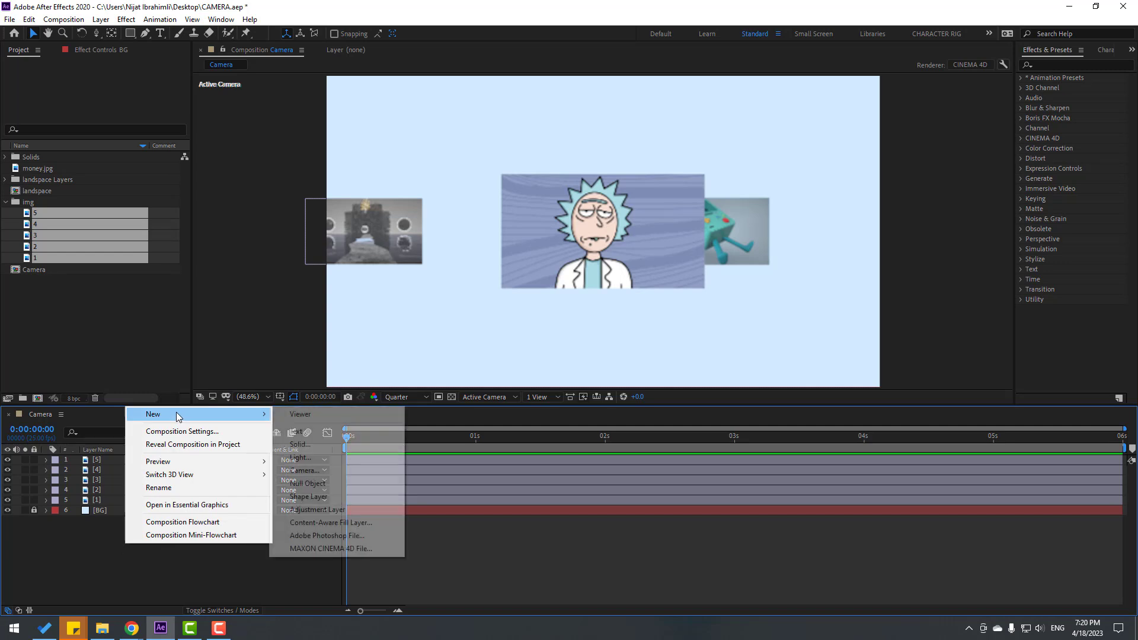
pyautogui.click(336, 470)
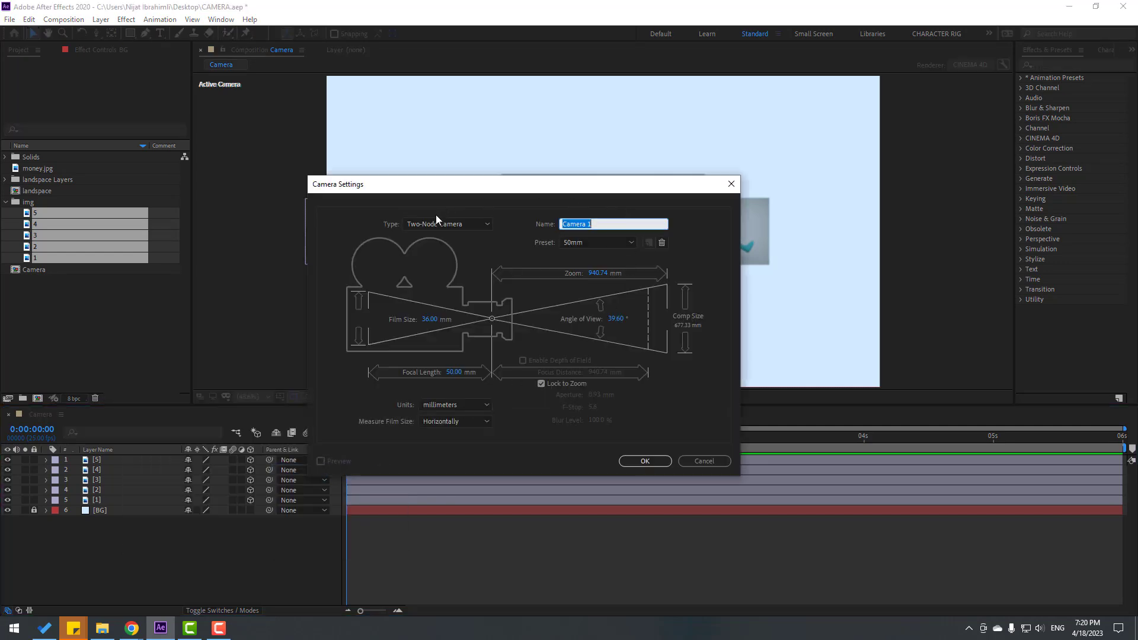
pyautogui.click(656, 464)
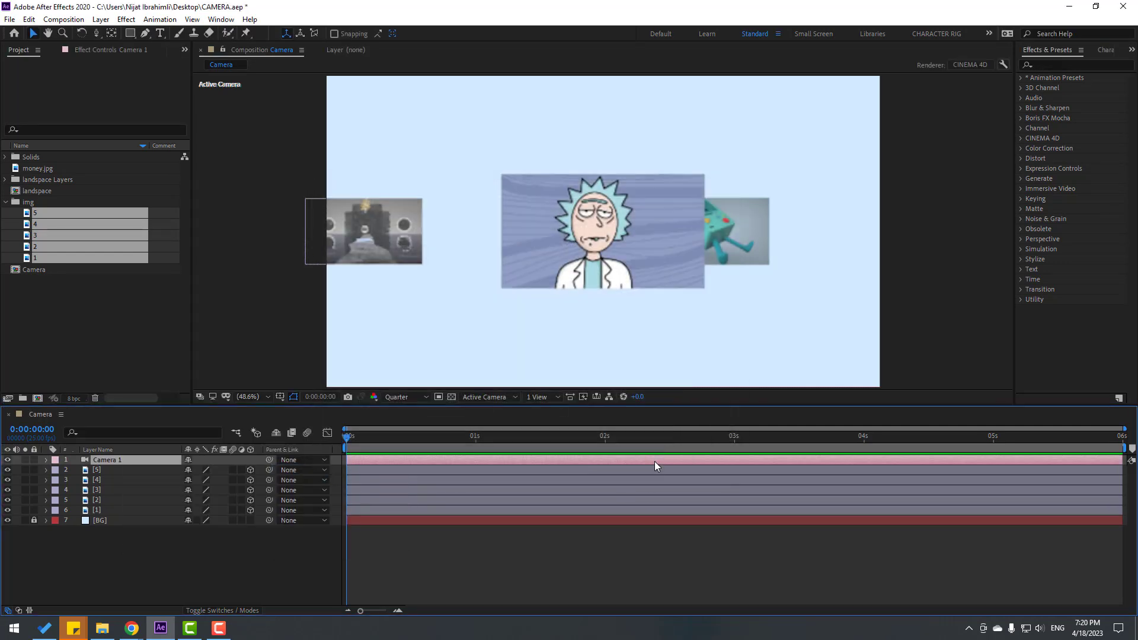
# Create an orbit null for Camera 1 and centre the null's anchor point.
pyautogui.rightClick(111, 466)
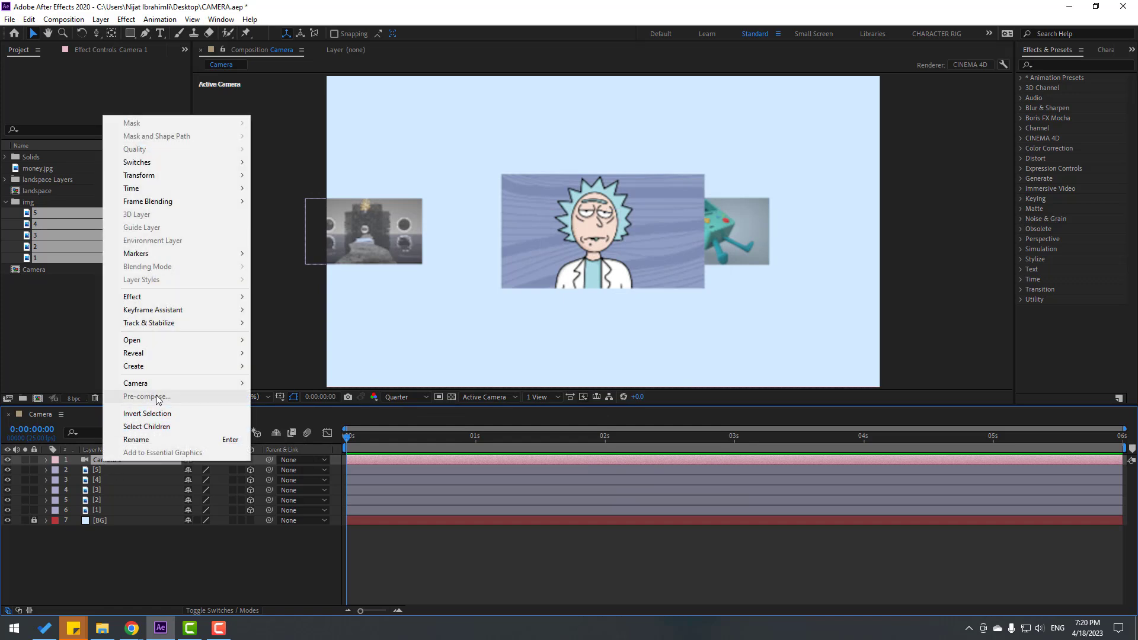
pyautogui.moveTo(158, 382)
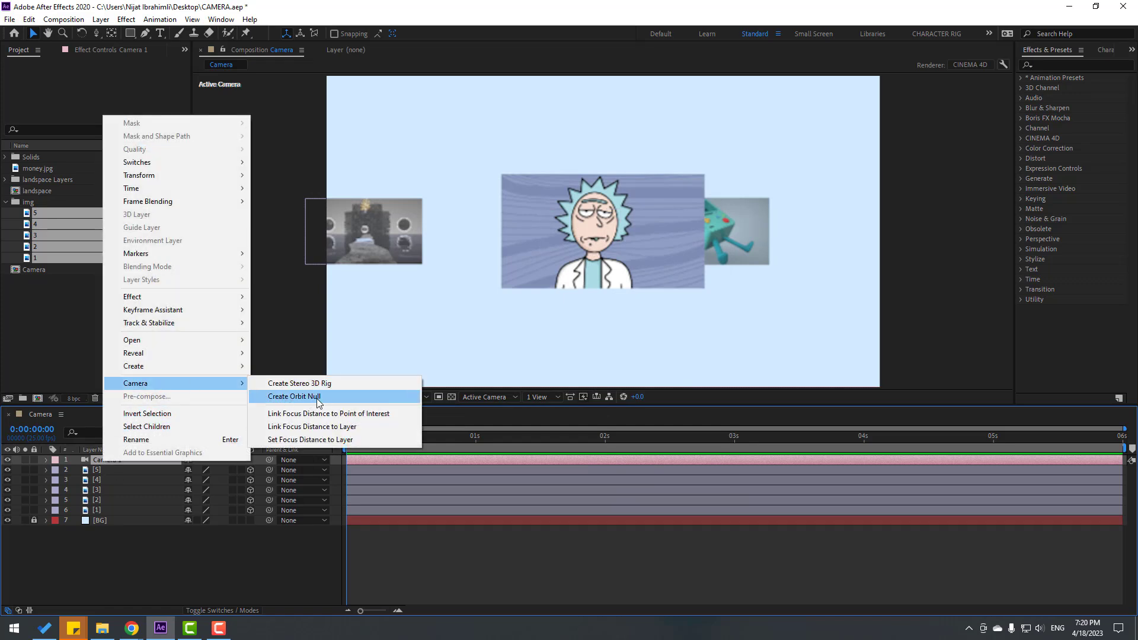
pyautogui.click(320, 398)
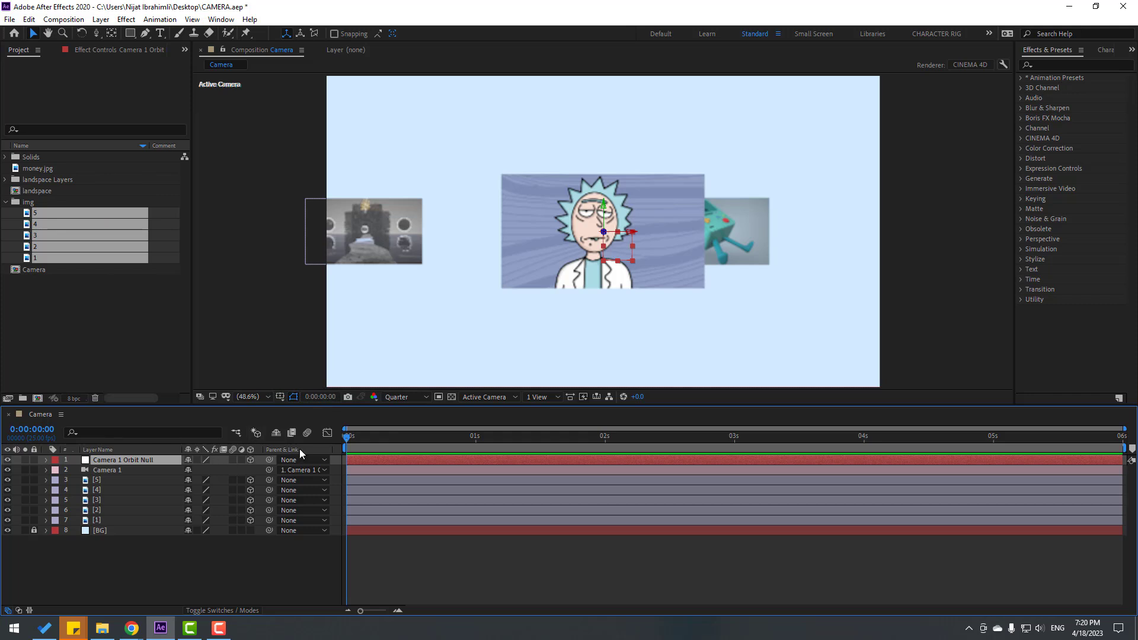
pyautogui.click(113, 35)
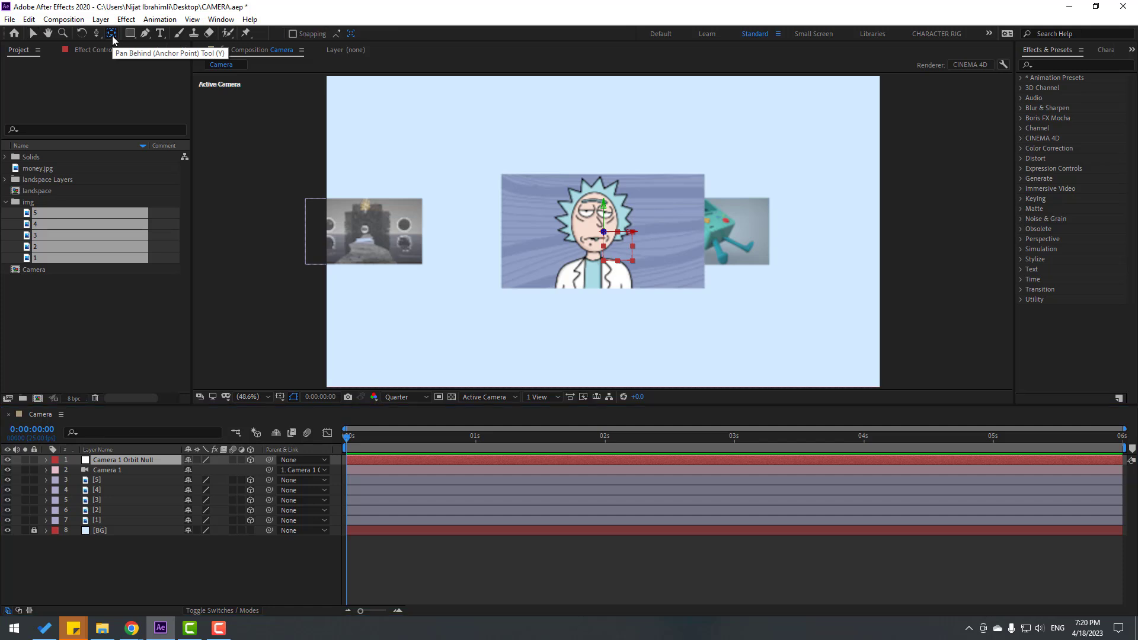
pyautogui.click(33, 33)
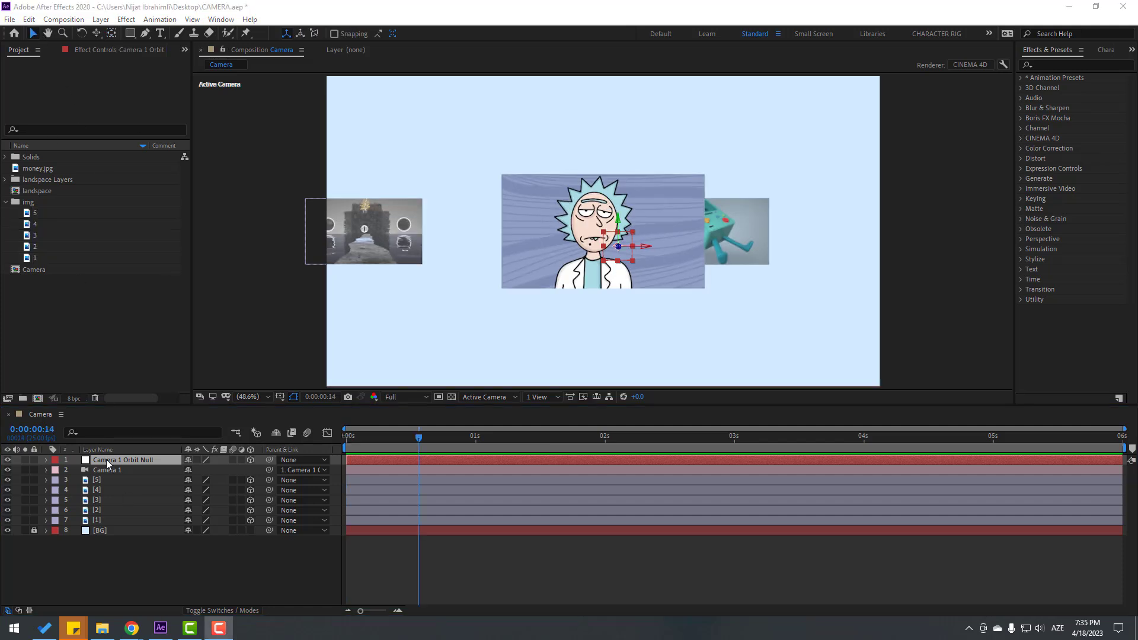
# Keyframe the orbit null's Position at 0:00:00:00 and set its Z to 2166 at 0:00:00:10.
pyautogui.click(107, 463)
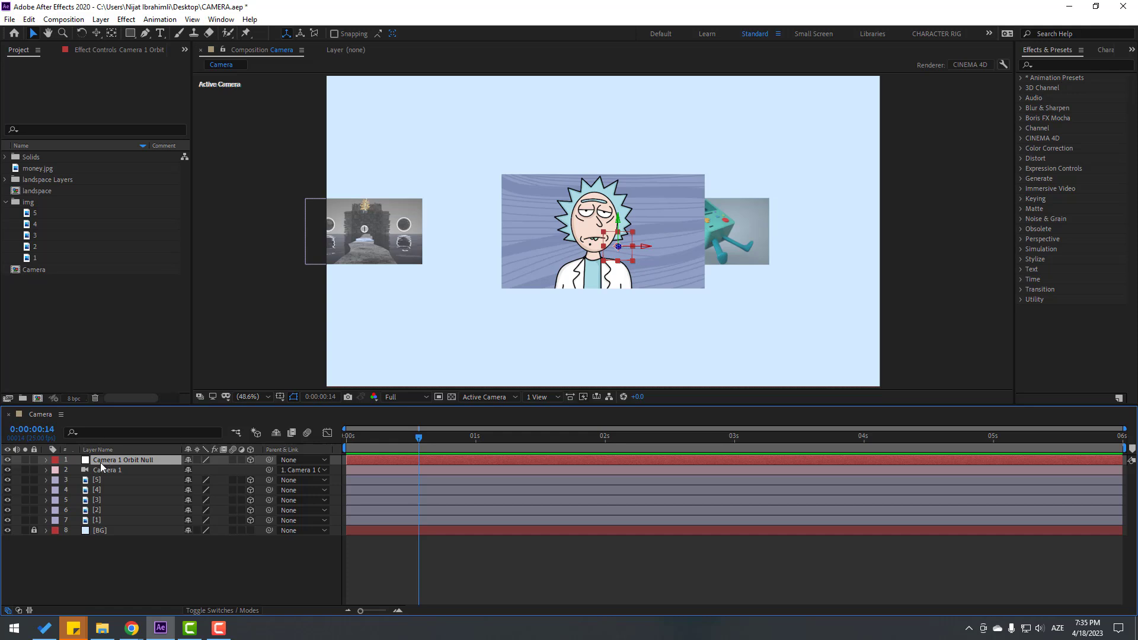
pyautogui.press('p')
pyautogui.moveTo(410, 442); pyautogui.dragTo(333, 448)
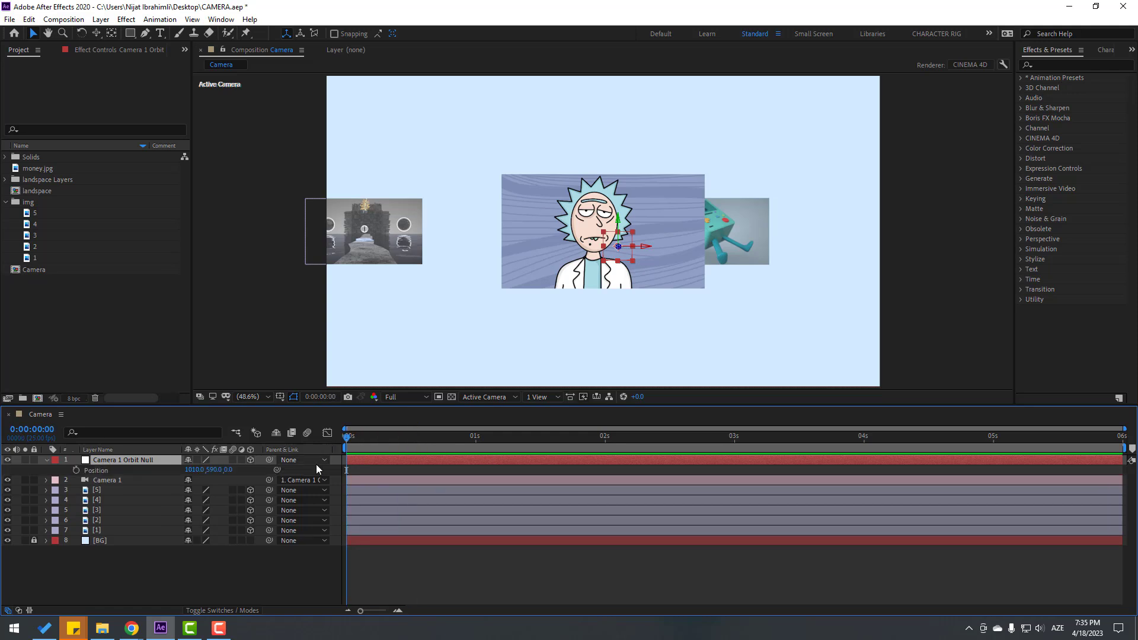
pyautogui.click(76, 470)
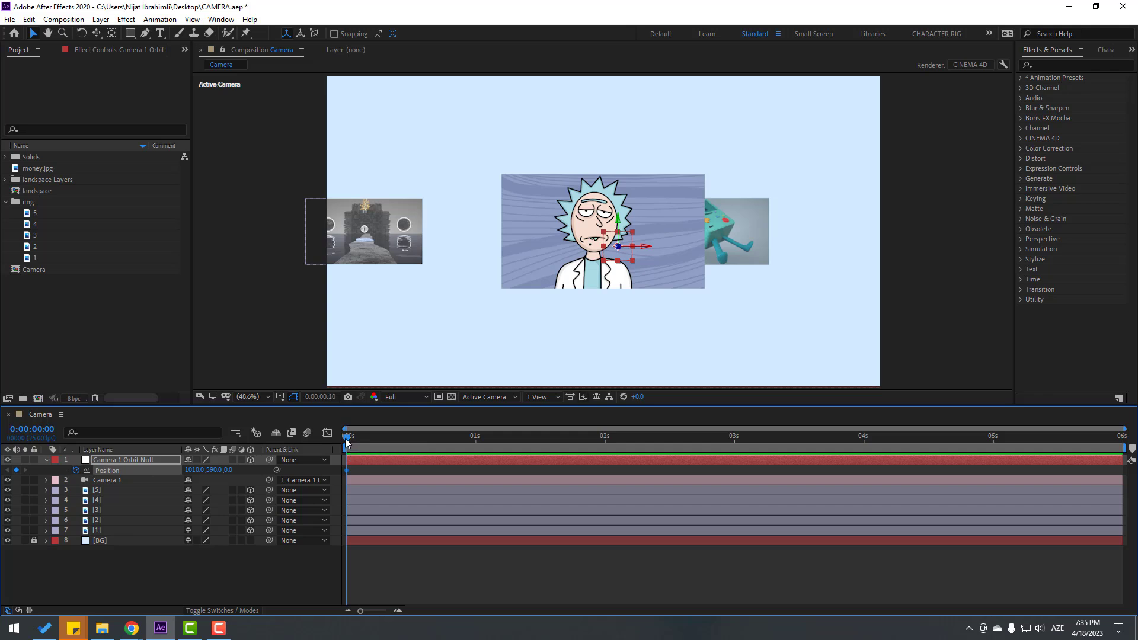
pyautogui.hotkey('shift', 'pagedown')
pyautogui.moveTo(231, 477); pyautogui.dragTo(978, 361)
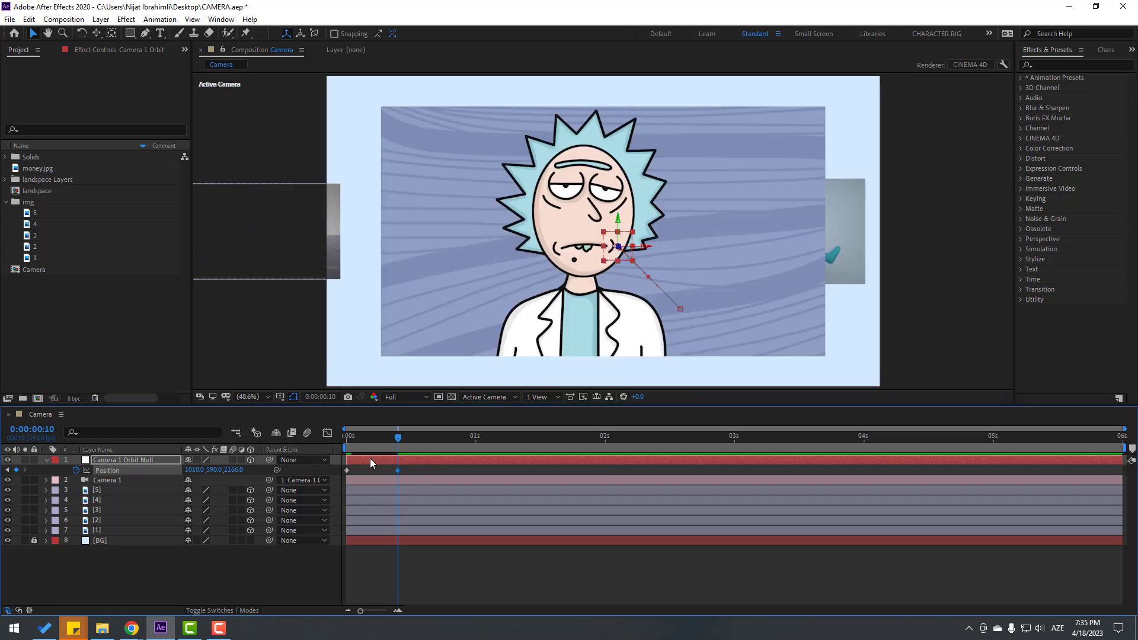
# Lower the preview resolution to Quarter and set the orbit null's X position to 1429 at 0:00:00:10.
pyautogui.click(378, 401)
pyautogui.click(406, 396)
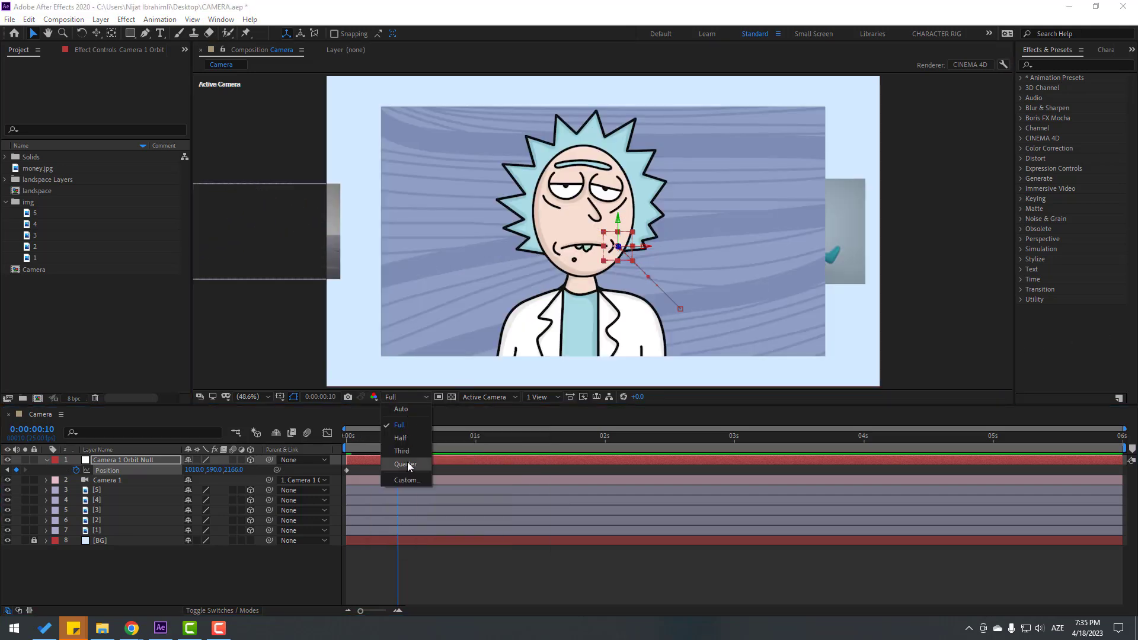
pyautogui.click(407, 461)
pyautogui.moveTo(192, 470); pyautogui.dragTo(333, 448)
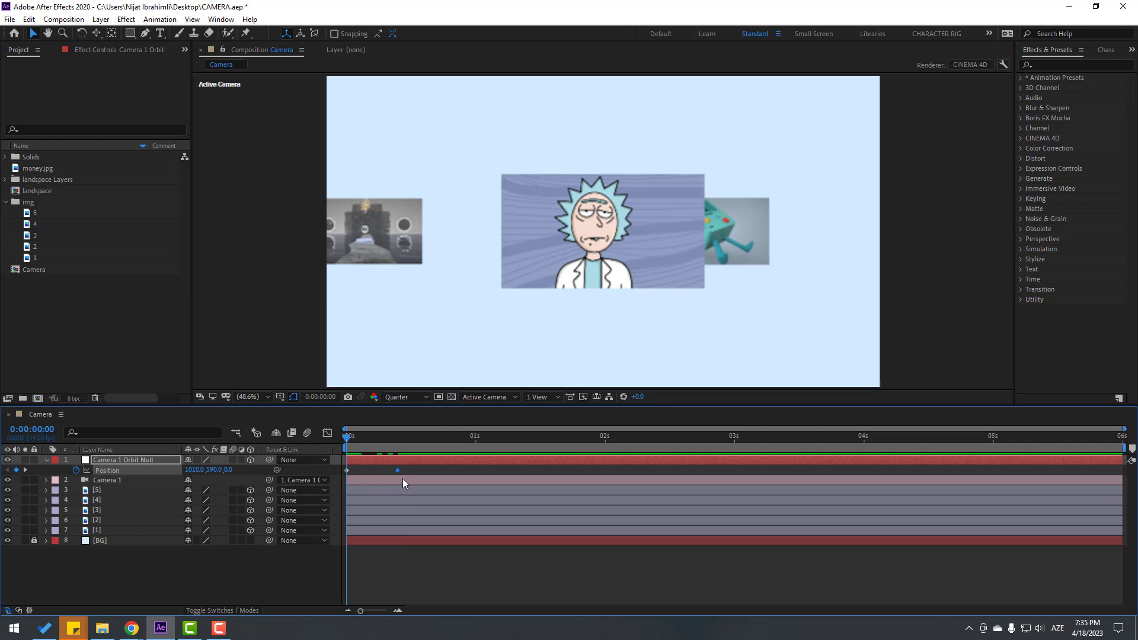
# Preview the camera move and slow it by shifting the null's second Position keyframe to 0:00:01:00.
pyautogui.press('space')
pyautogui.click(377, 449)
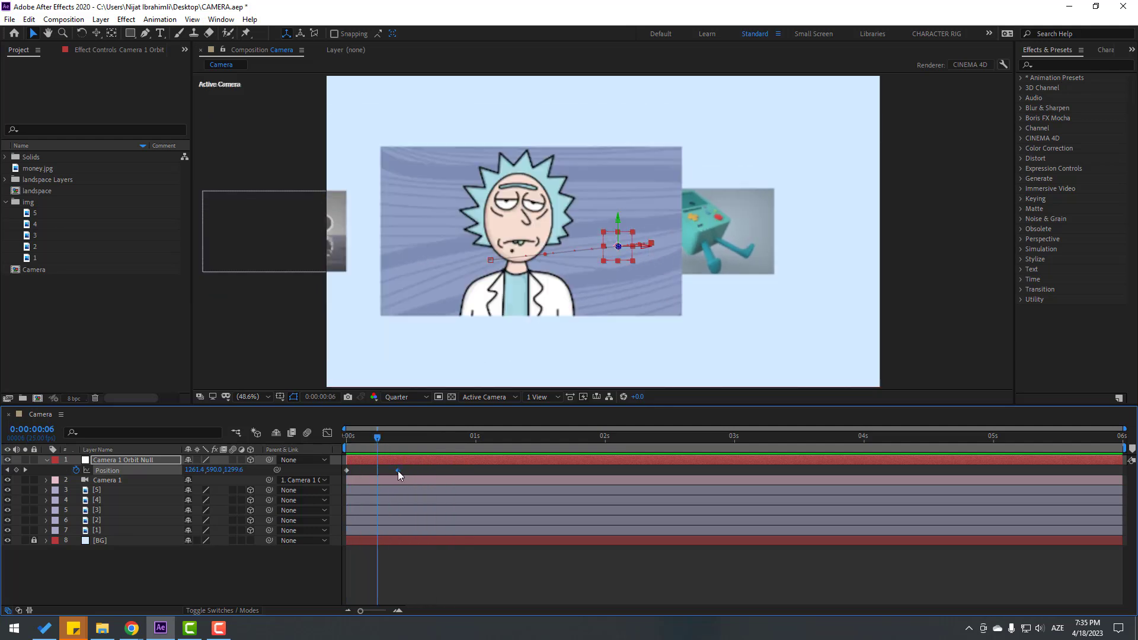
pyautogui.moveTo(397, 470); pyautogui.dragTo(474, 470)
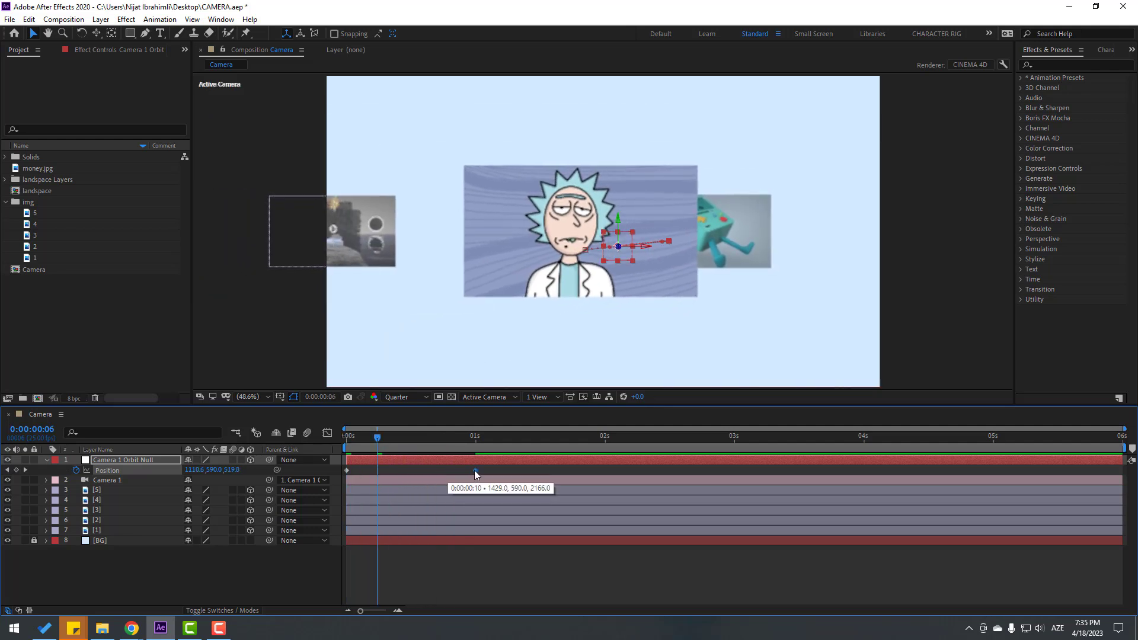
pyautogui.press('space')
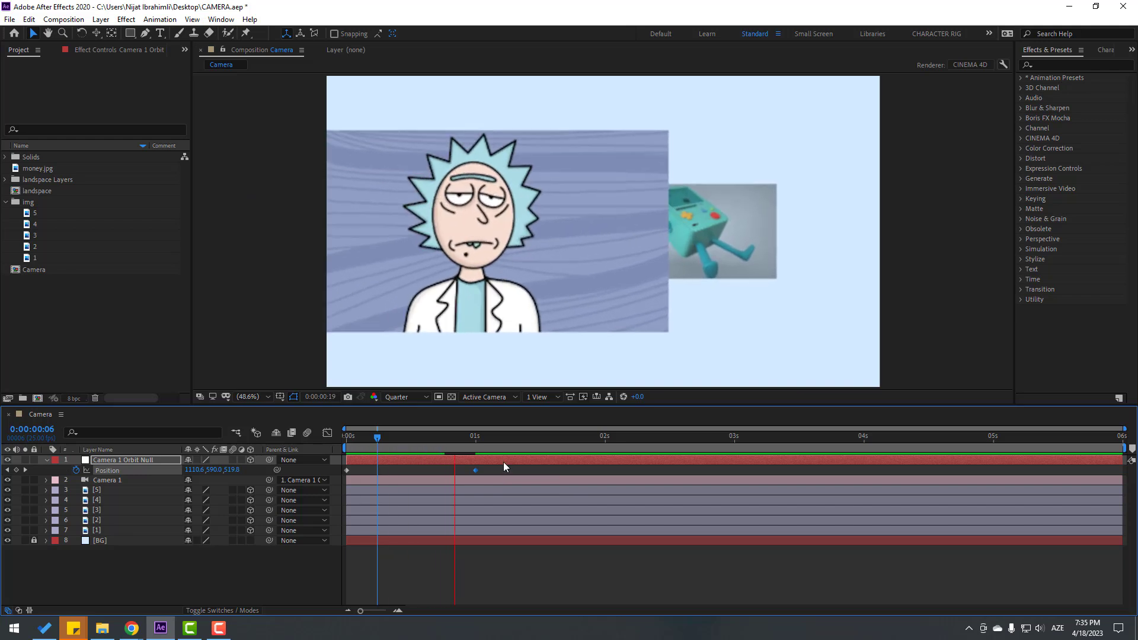
pyautogui.click(476, 438)
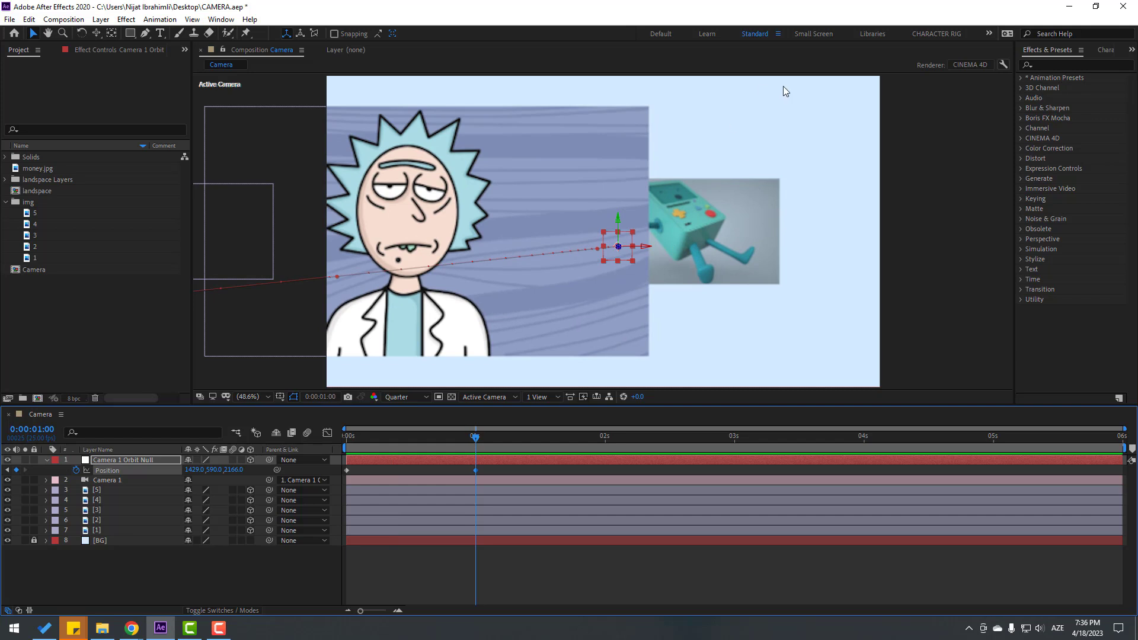
# Turn on Depth of Field for Camera 1 and set its Aperture to 100 pixels.
pyautogui.click(84, 479)
pyautogui.click(46, 479)
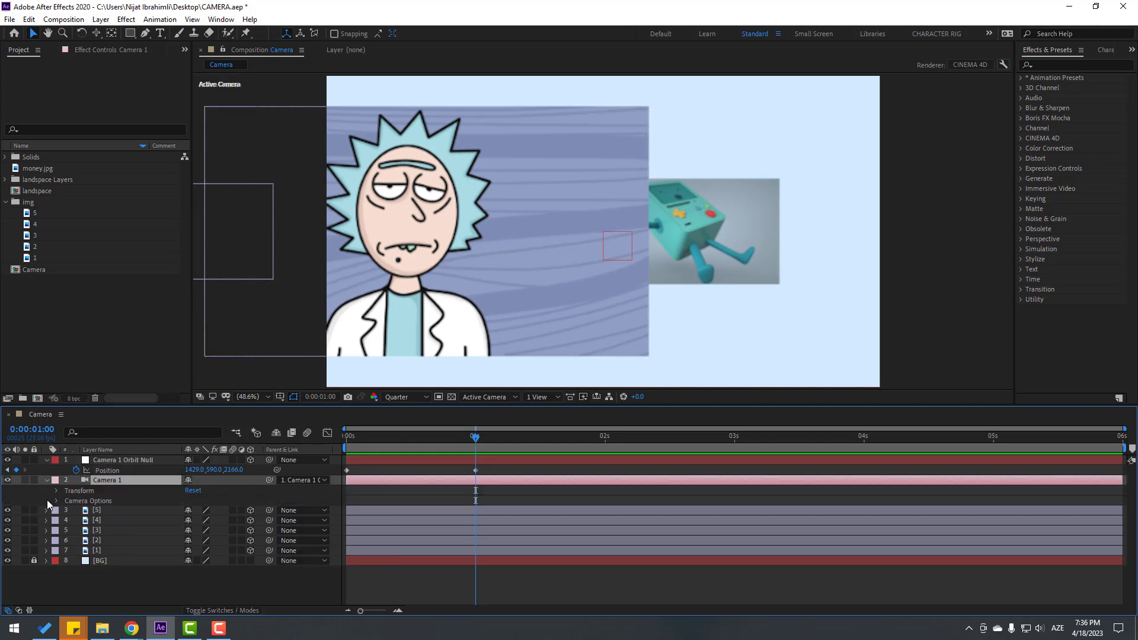
pyautogui.click(55, 501)
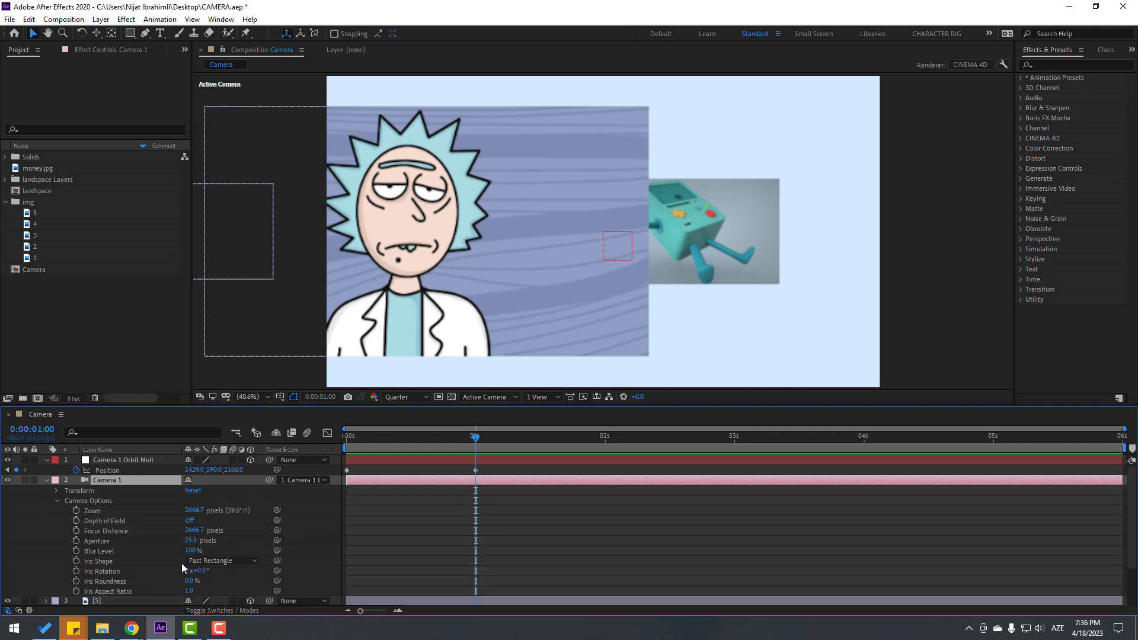
pyautogui.click(106, 521)
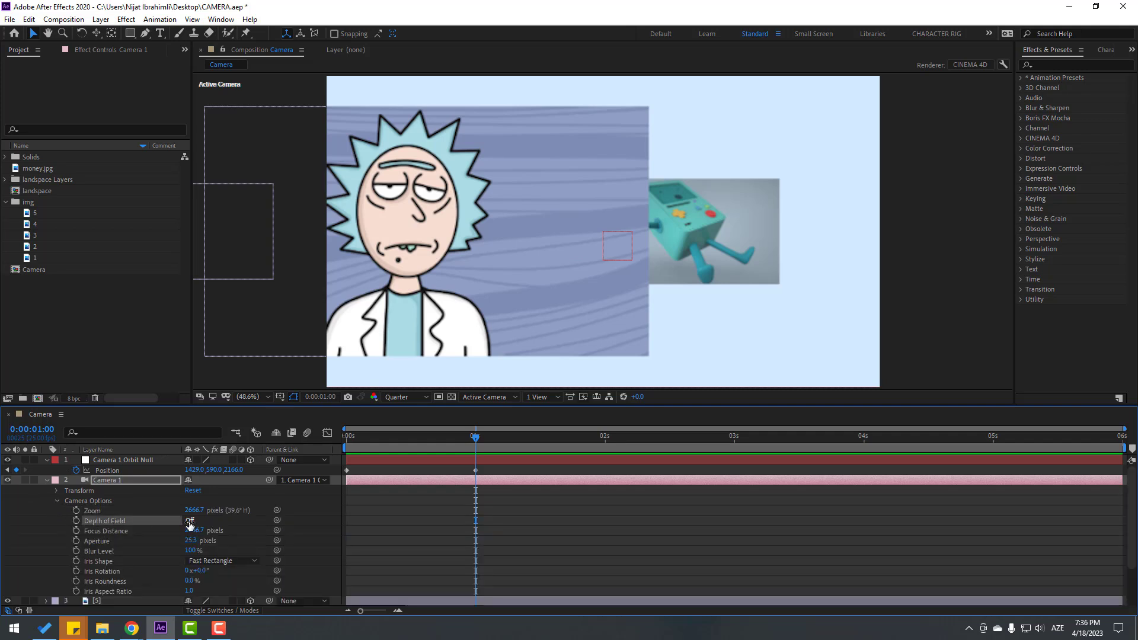
pyautogui.click(189, 521)
pyautogui.click(192, 540)
pyautogui.write('100')
pyautogui.press('Return')
pyautogui.moveTo(477, 442)
pyautogui.mouseDown()
pyautogui.moveTo(402, 442)
pyautogui.moveTo(470, 444)
pyautogui.mouseUp()
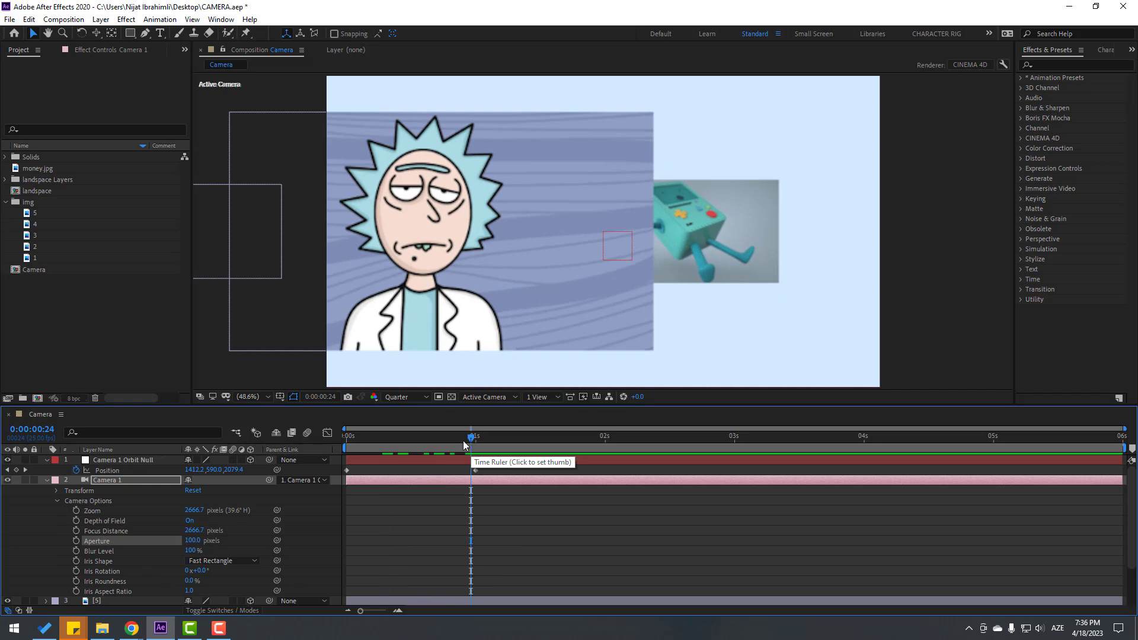
pyautogui.click(473, 442)
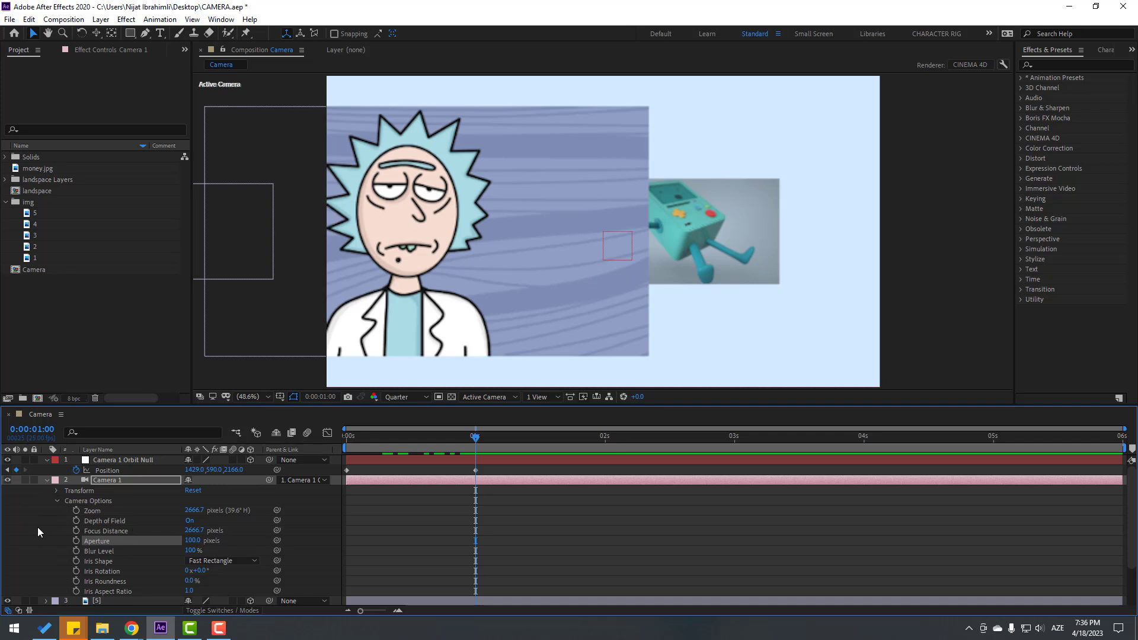
# Change the Camera composition's 3D renderer from CINEMA 4D to Classic 3D.
pyautogui.rightClick(19, 513)
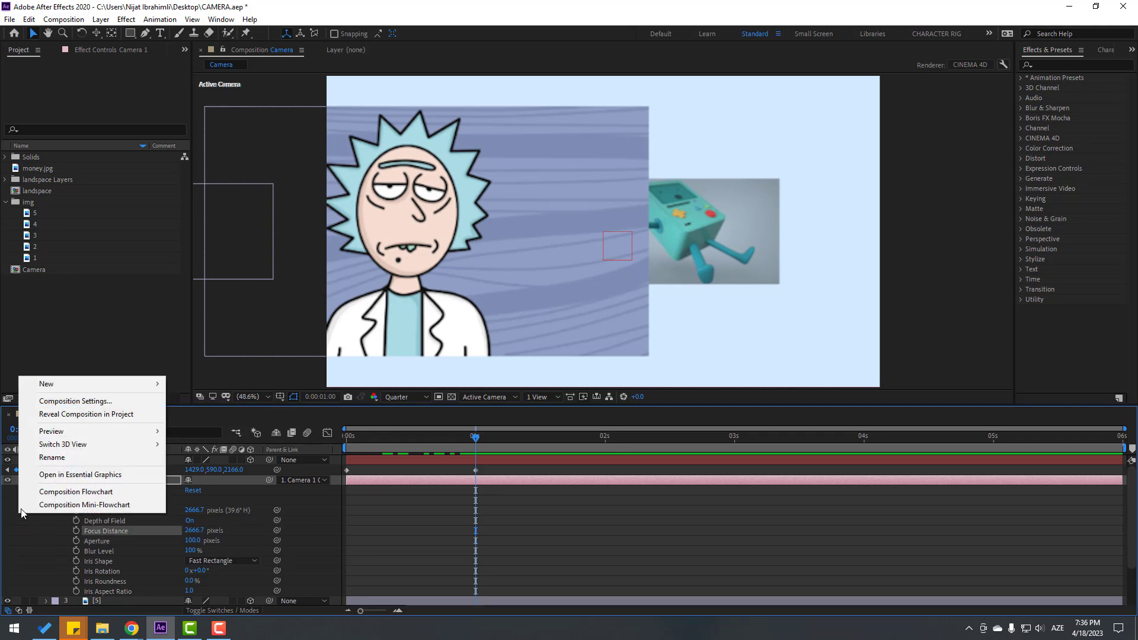
pyautogui.click(101, 401)
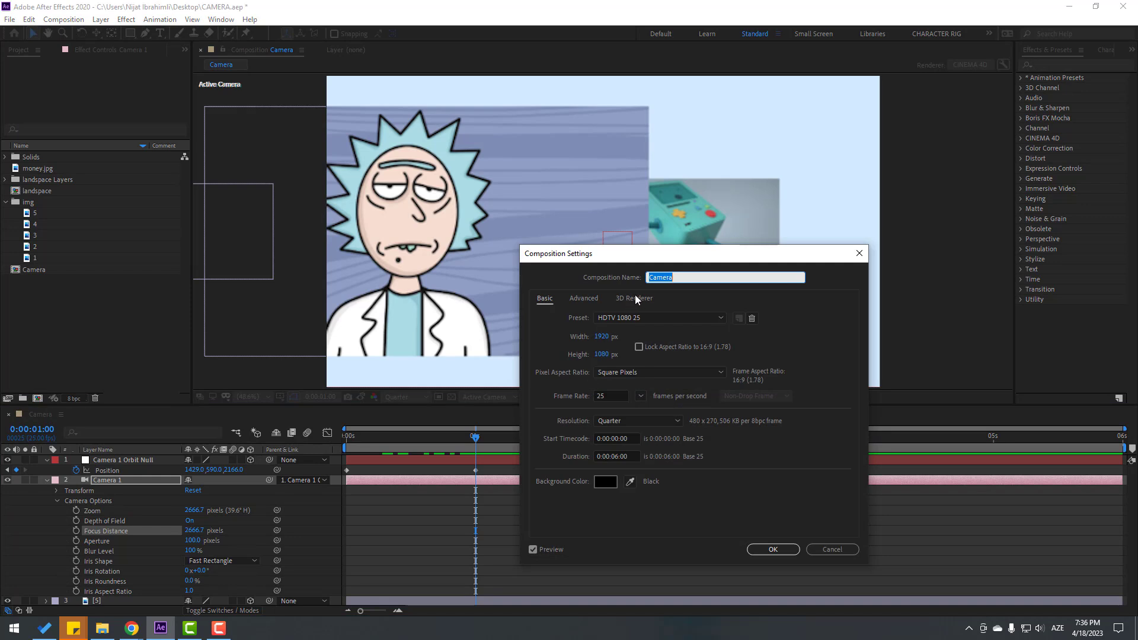
pyautogui.click(637, 297)
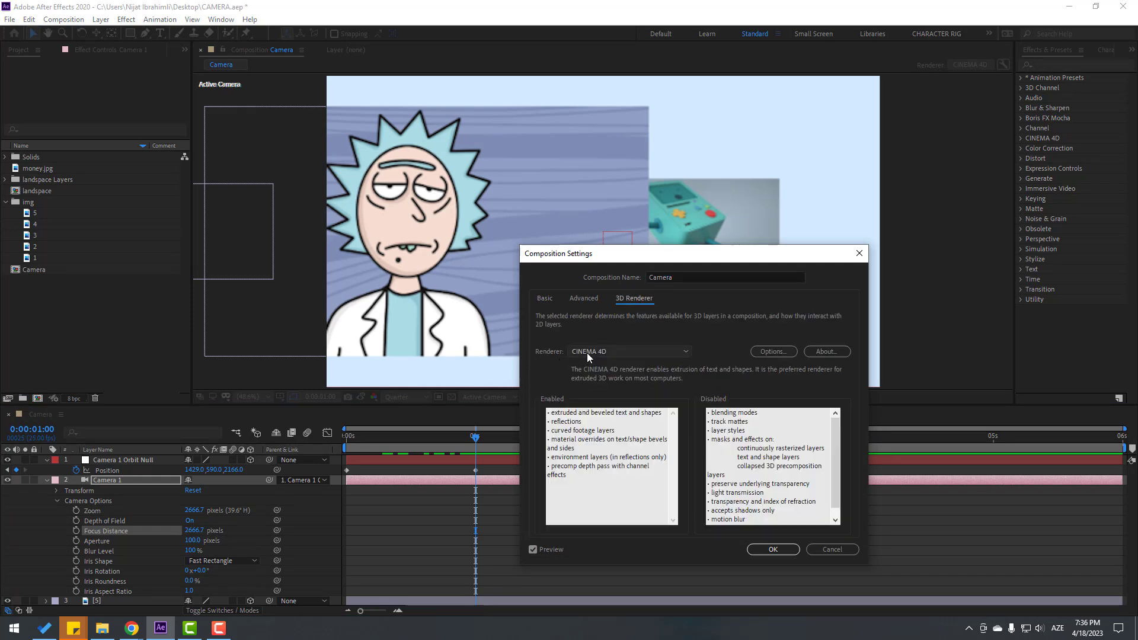
pyautogui.click(614, 351)
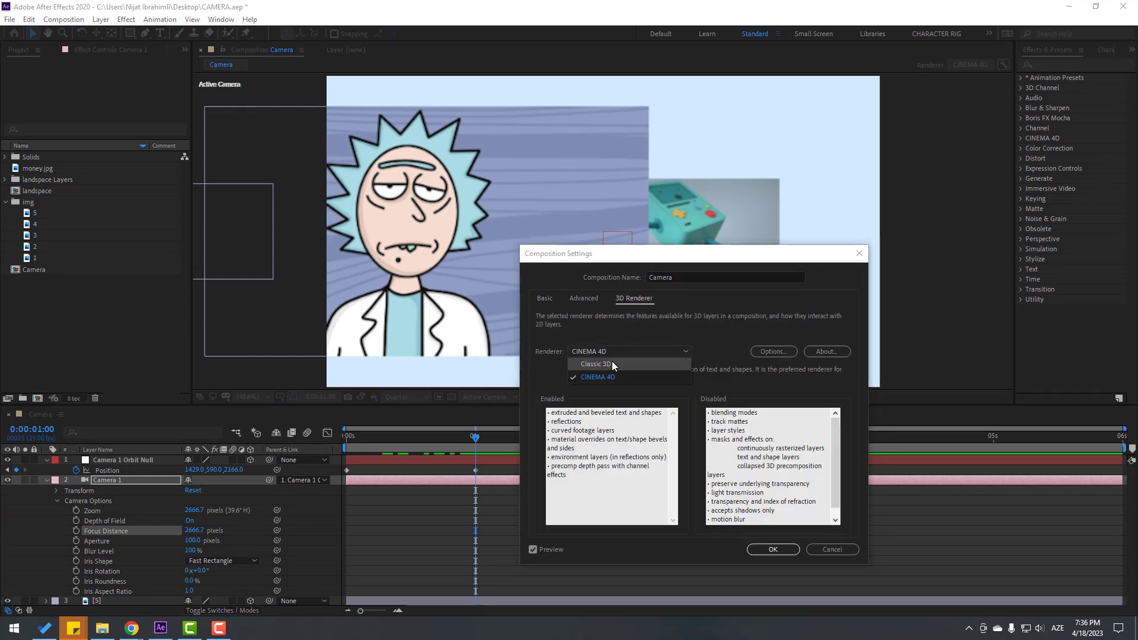
pyautogui.click(627, 363)
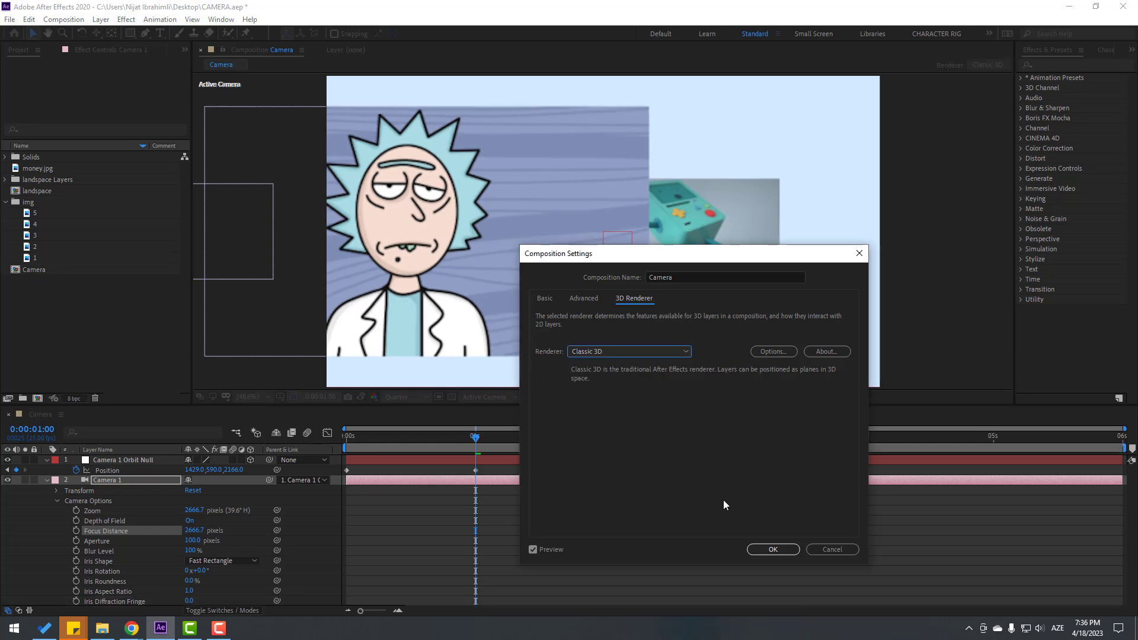
pyautogui.click(761, 548)
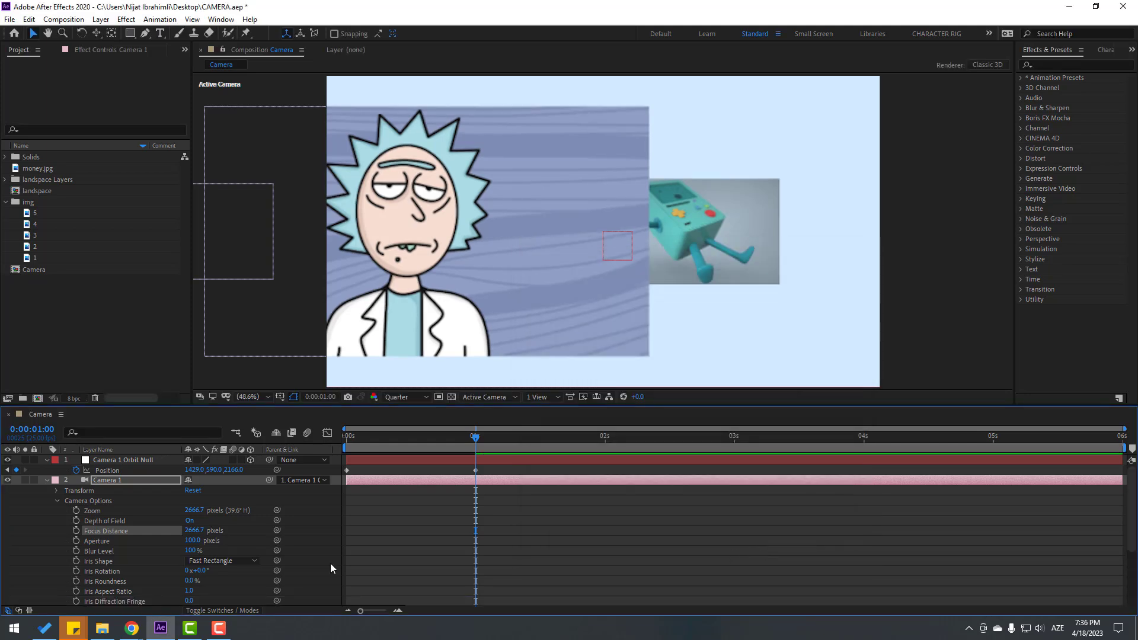
# Lower Camera 1's Focus Distance until both images blur, and set its Aperture to 118 pixels.
pyautogui.click(52, 550)
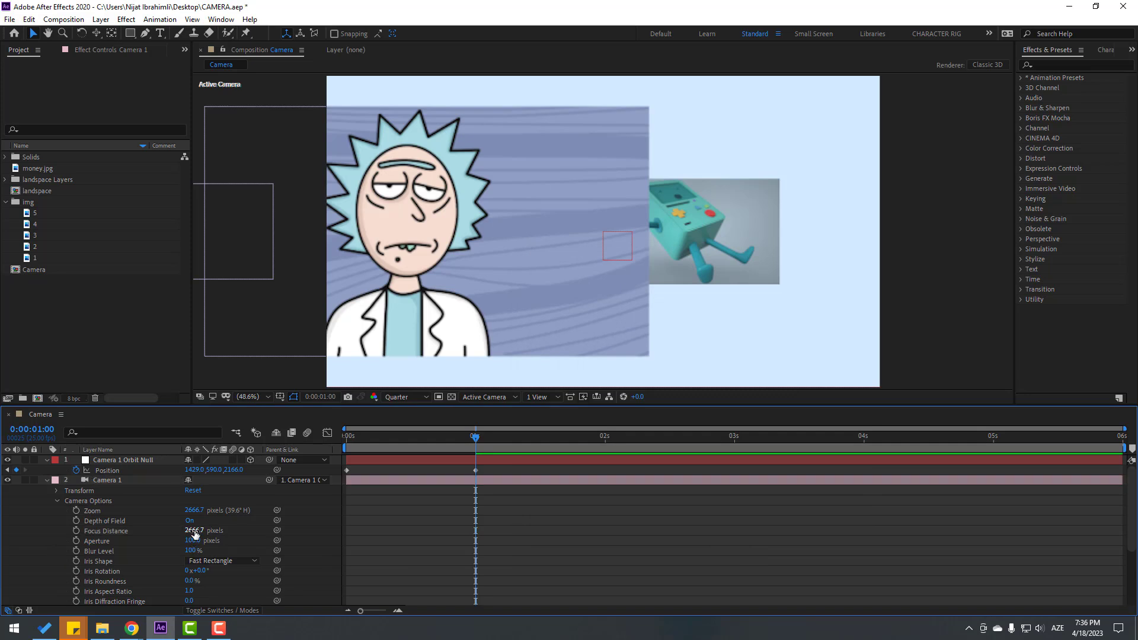
pyautogui.click(193, 530)
pyautogui.write('1090')
pyautogui.press('Return')
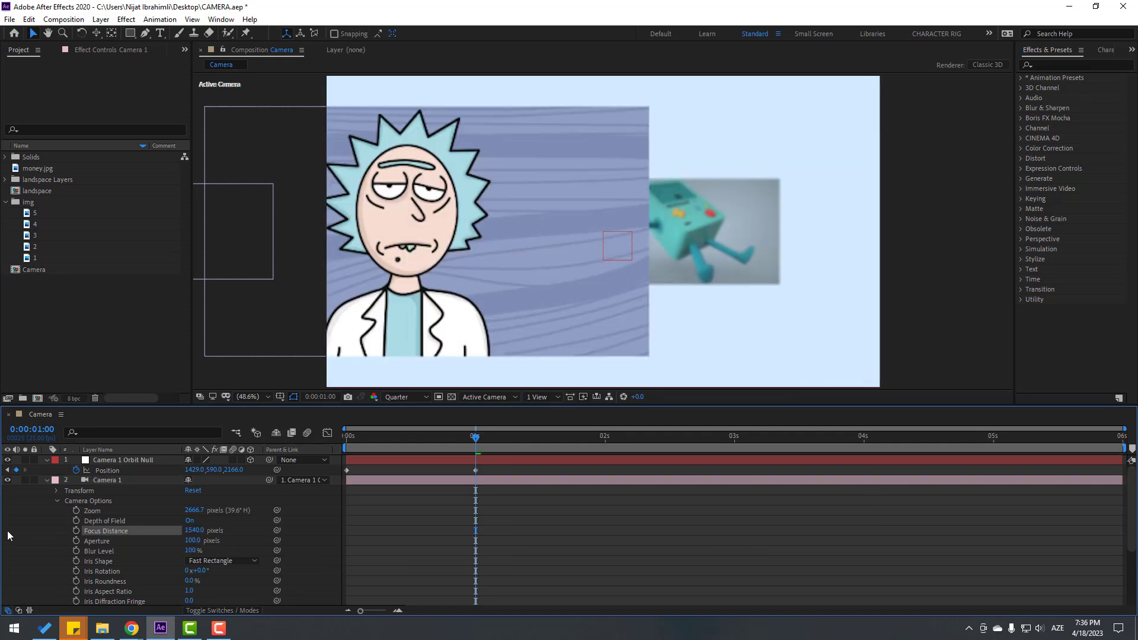
pyautogui.moveTo(194, 530); pyautogui.dragTo(123, 530)
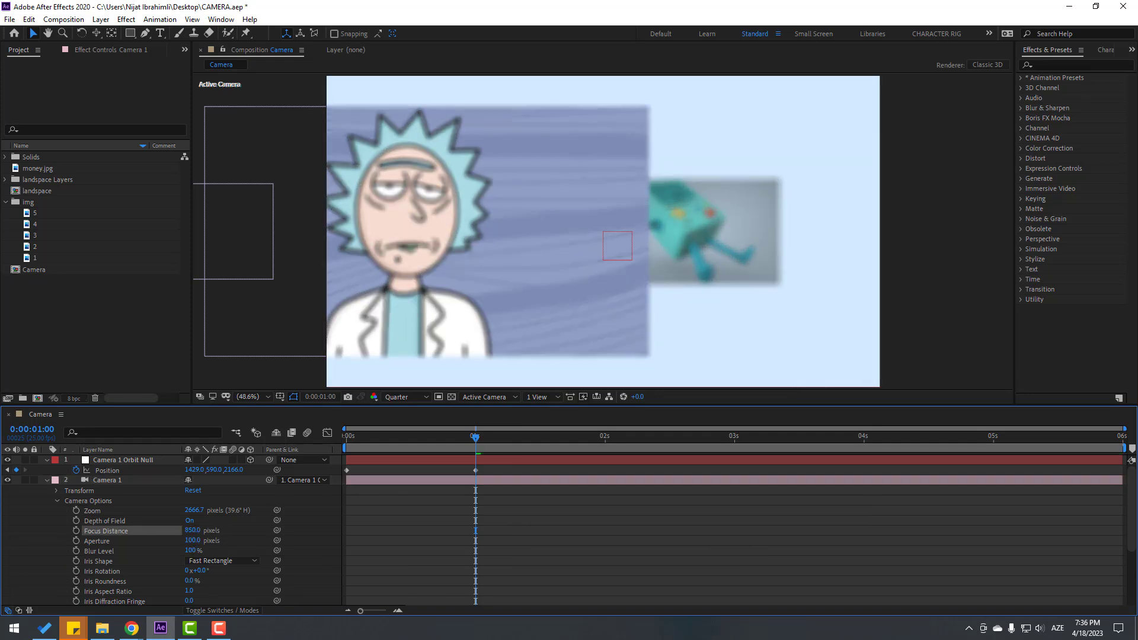
pyautogui.moveTo(189, 542); pyautogui.dragTo(200, 541)
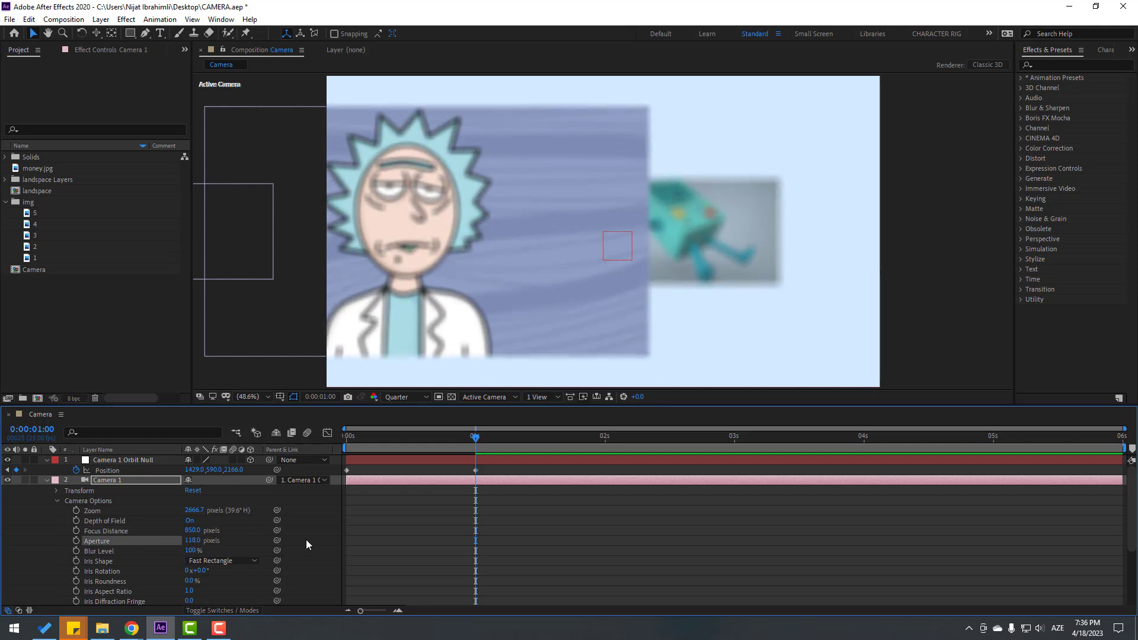
pyautogui.moveTo(475, 437)
pyautogui.mouseDown()
pyautogui.moveTo(335, 441)
pyautogui.moveTo(477, 436)
pyautogui.mouseUp()
# Set Camera 1's Blur Level to 200% and its Focus Distance to 1882 pixels so the front cartoon image is sharp.
pyautogui.moveTo(191, 530); pyautogui.dragTo(633, 490)
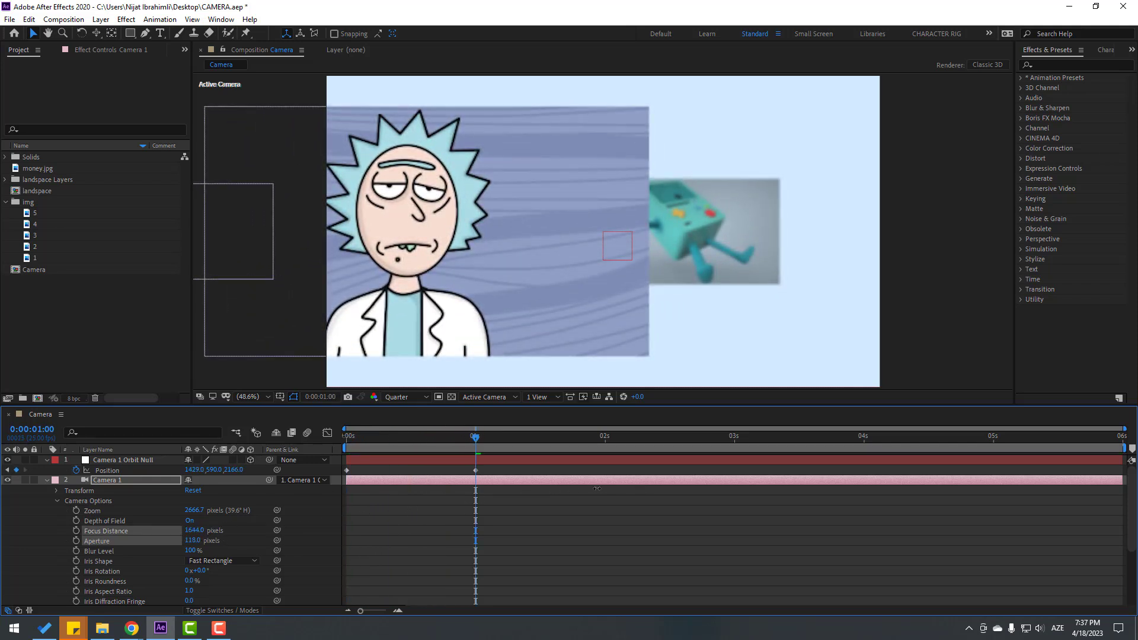
pyautogui.moveTo(520, 504); pyautogui.dragTo(520, 505)
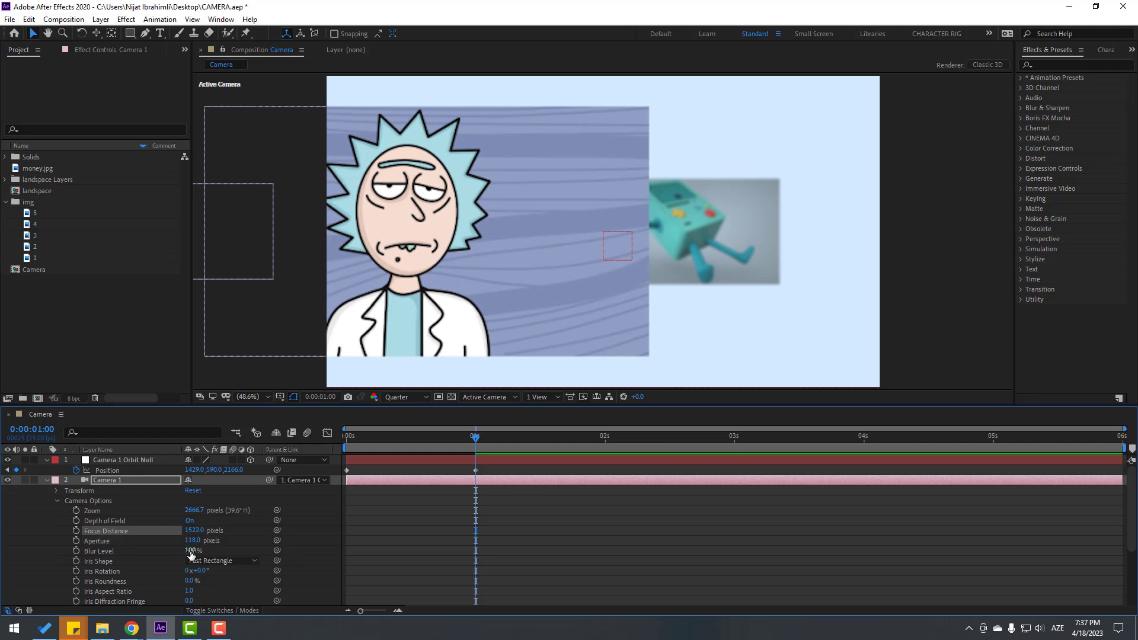
pyautogui.write('200')
pyautogui.press('Return')
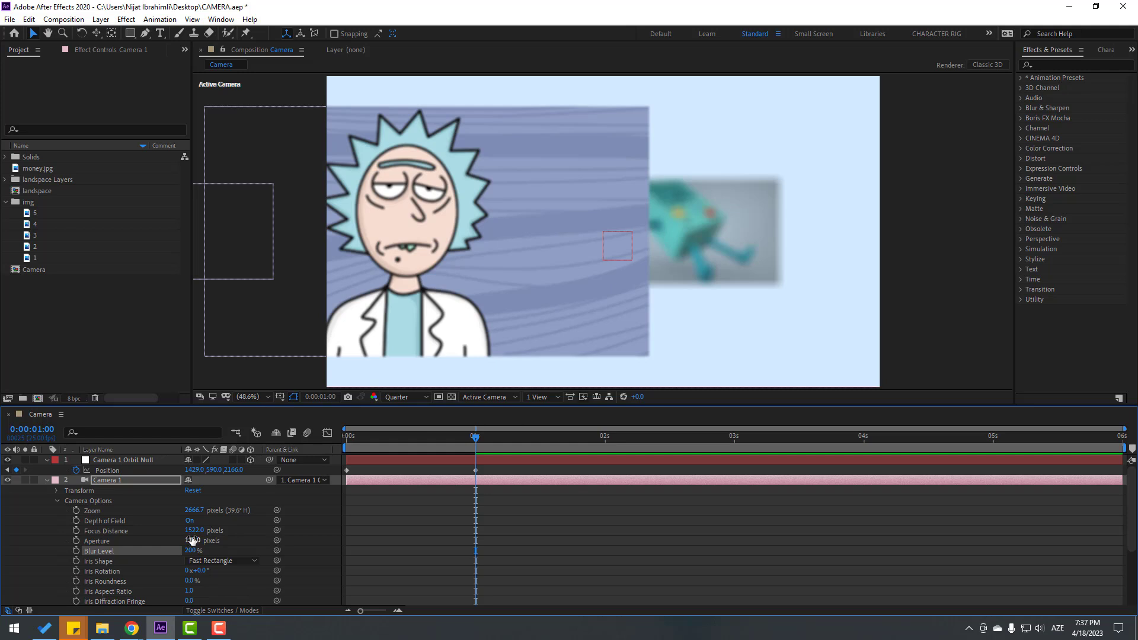
pyautogui.moveTo(191, 534); pyautogui.dragTo(404, 531)
# Examine the sharpness of the front cartoon image up close, and fit the composition back in the viewer.
pyautogui.press('/')
pyautogui.moveTo(301, 243); pyautogui.dragTo(634, 267)
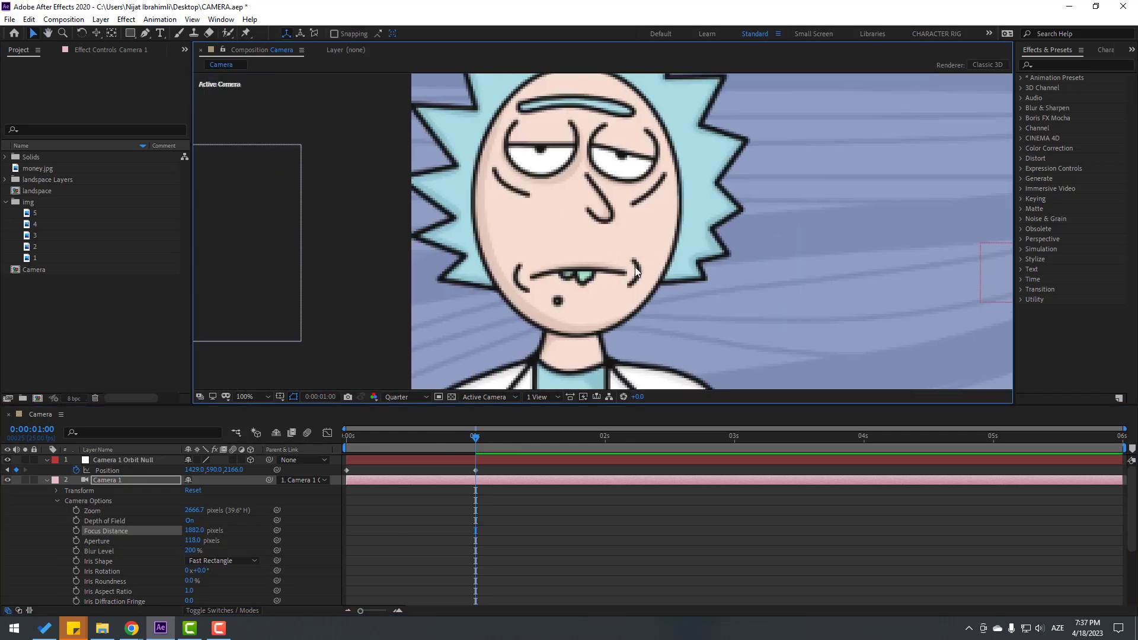
pyautogui.press(',')
pyautogui.press(',')
pyautogui.press('.')
pyautogui.hotkey('shift', '/')
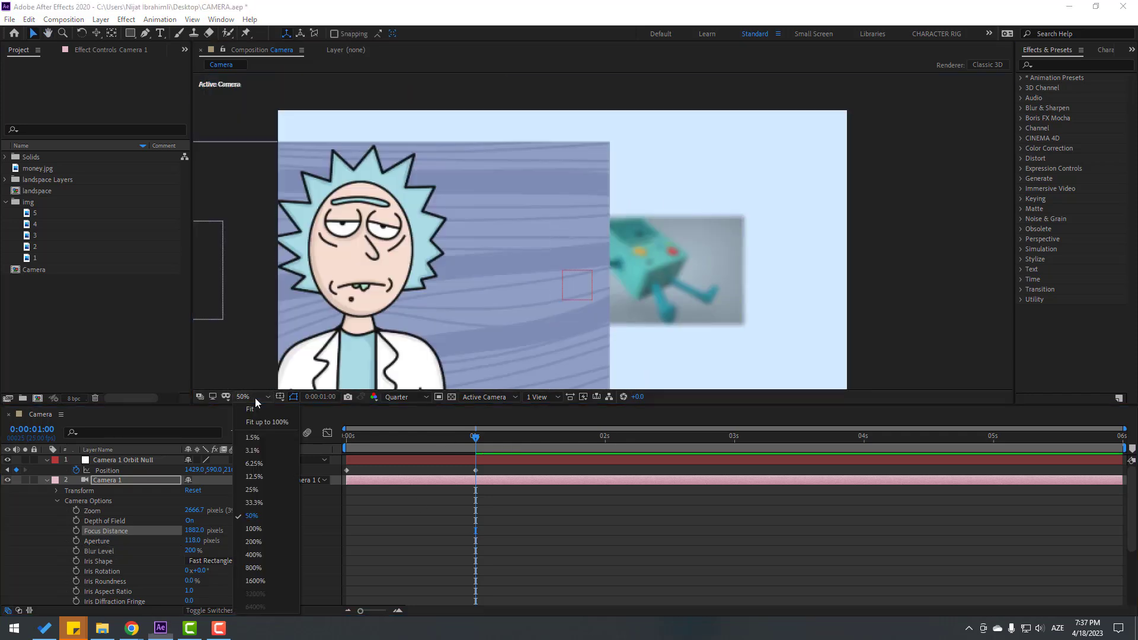
# Raise the preview resolution to Full and compare the sharp front image with the blurred image behind it up close.
pyautogui.click(403, 397)
pyautogui.click(396, 445)
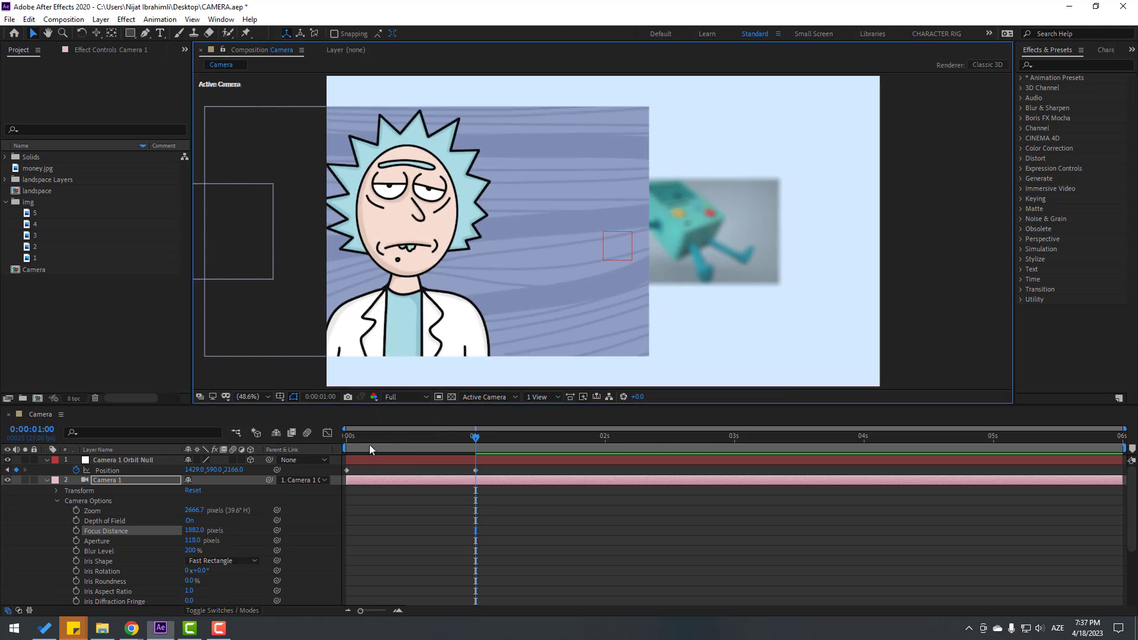
pyautogui.press('.')
pyautogui.press('.')
pyautogui.press('.')
pyautogui.press('.')
pyautogui.moveTo(497, 220); pyautogui.dragTo(185, 261)
pyautogui.press('v')
pyautogui.hotkey('shift', '/')
pyautogui.scroll(3, 617, 258)
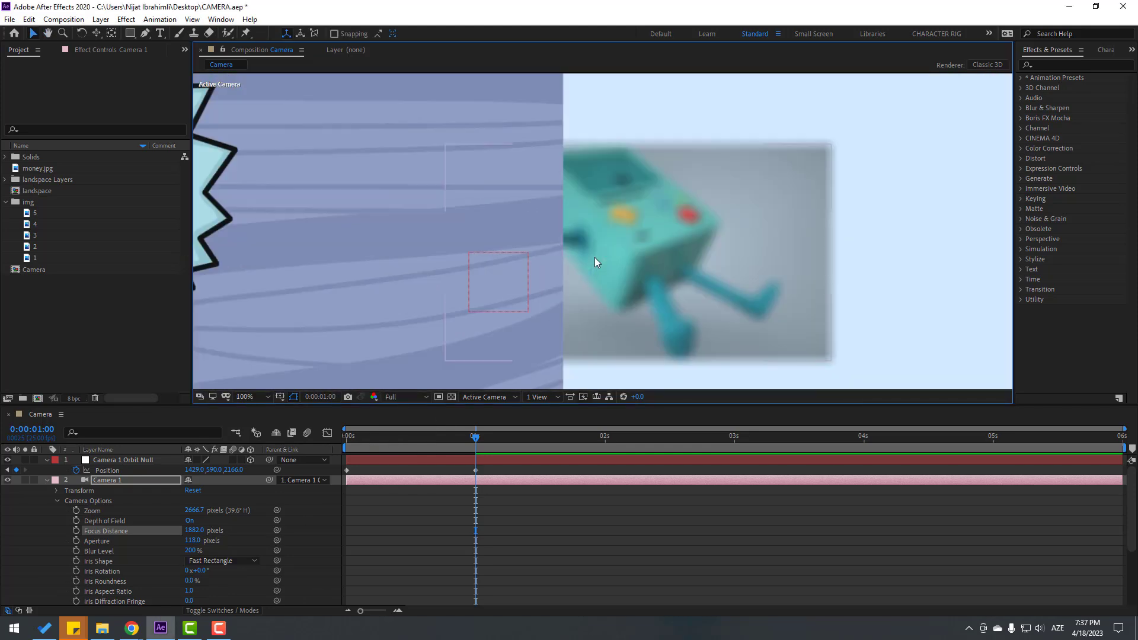
pyautogui.scroll(-2, 730, 189)
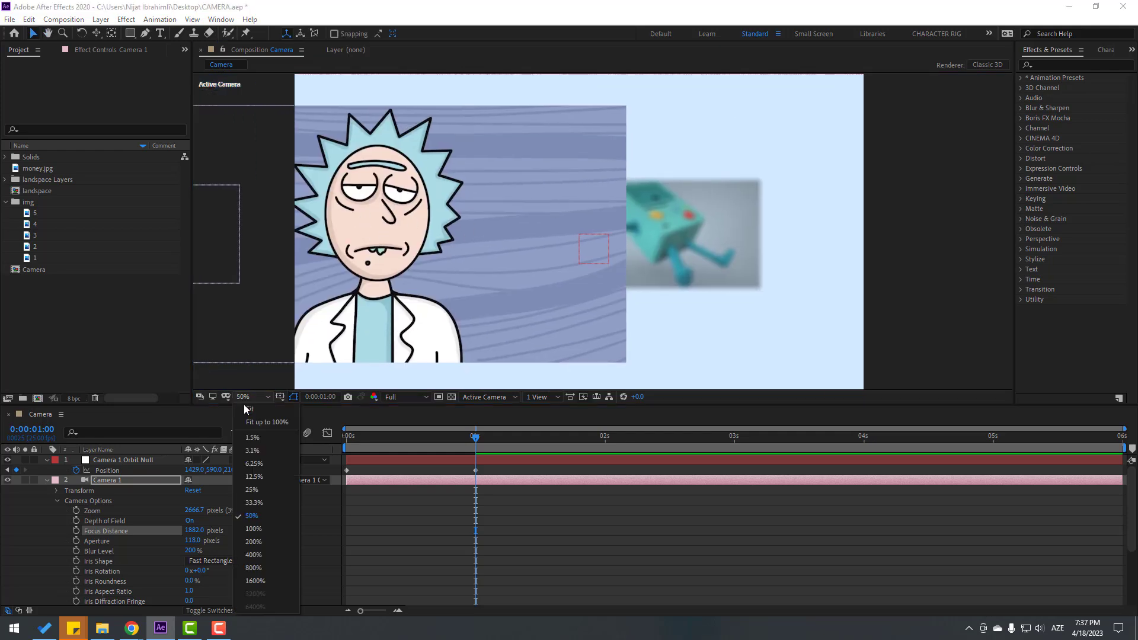
pyautogui.hotkey('shift', '/')
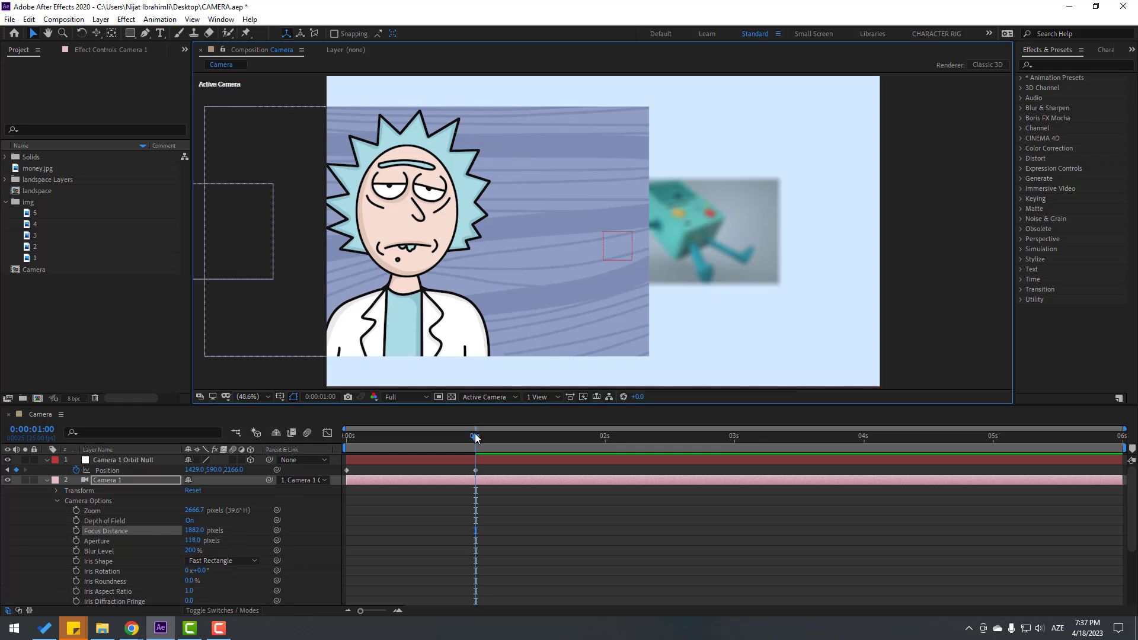
# Keyframe Camera 1's Focus Distance at 0:00:01:00, and at Quarter preview resolution set it to 2879 pixels at 0:00:00:09.
pyautogui.moveTo(475, 437)
pyautogui.mouseDown()
pyautogui.moveTo(347, 440)
pyautogui.moveTo(475, 441)
pyautogui.mouseUp()
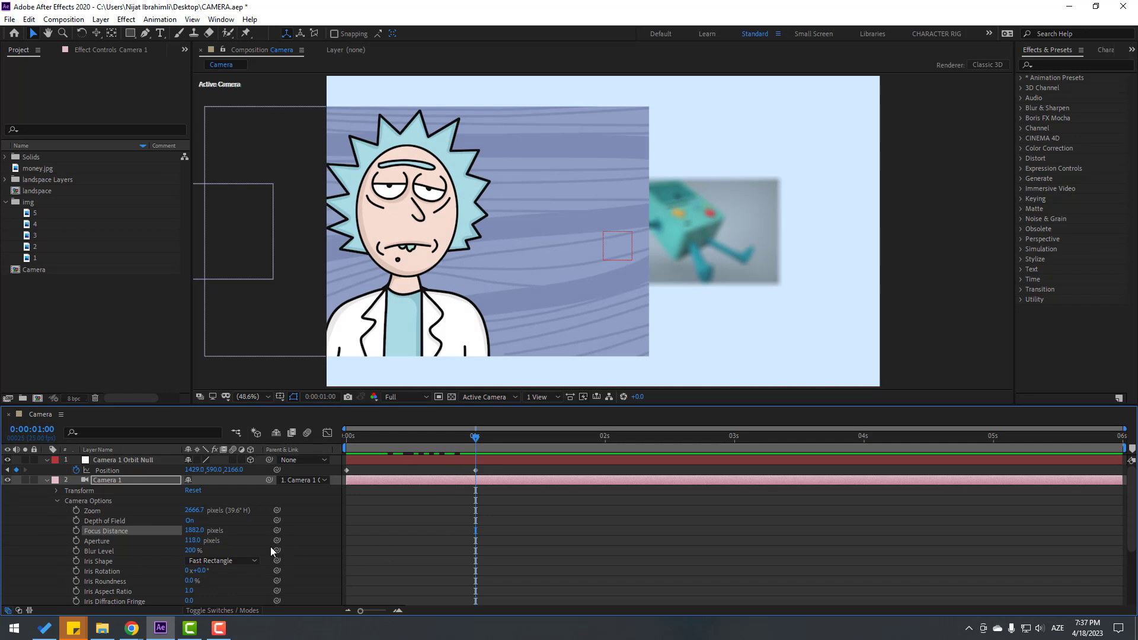
pyautogui.click(76, 531)
pyautogui.moveTo(468, 440); pyautogui.dragTo(391, 442)
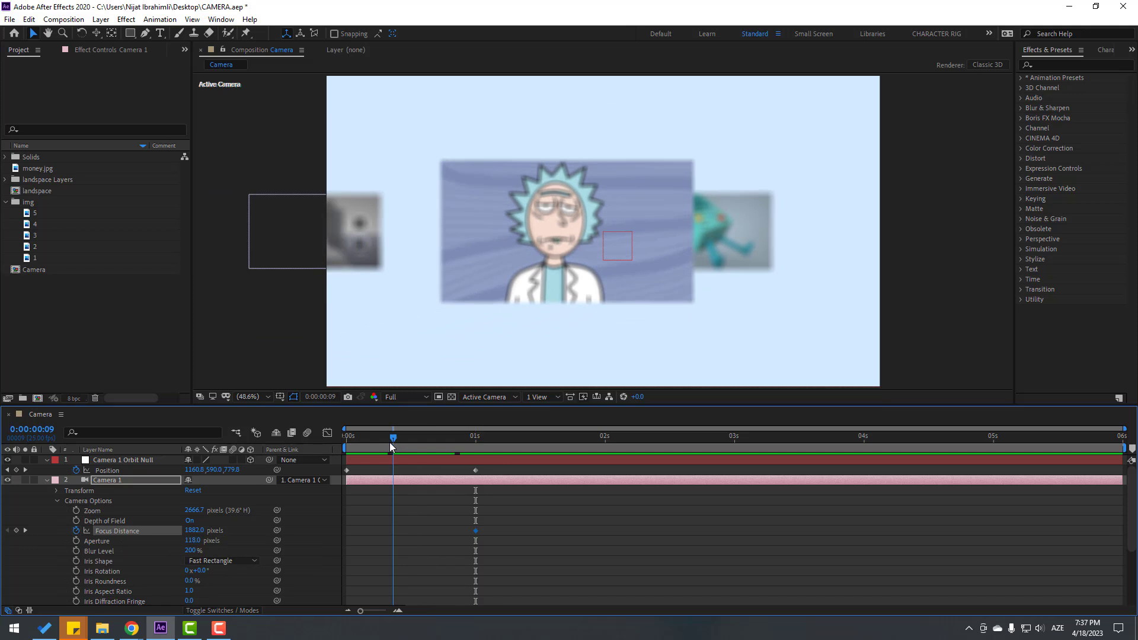
pyautogui.click(405, 397)
pyautogui.click(406, 463)
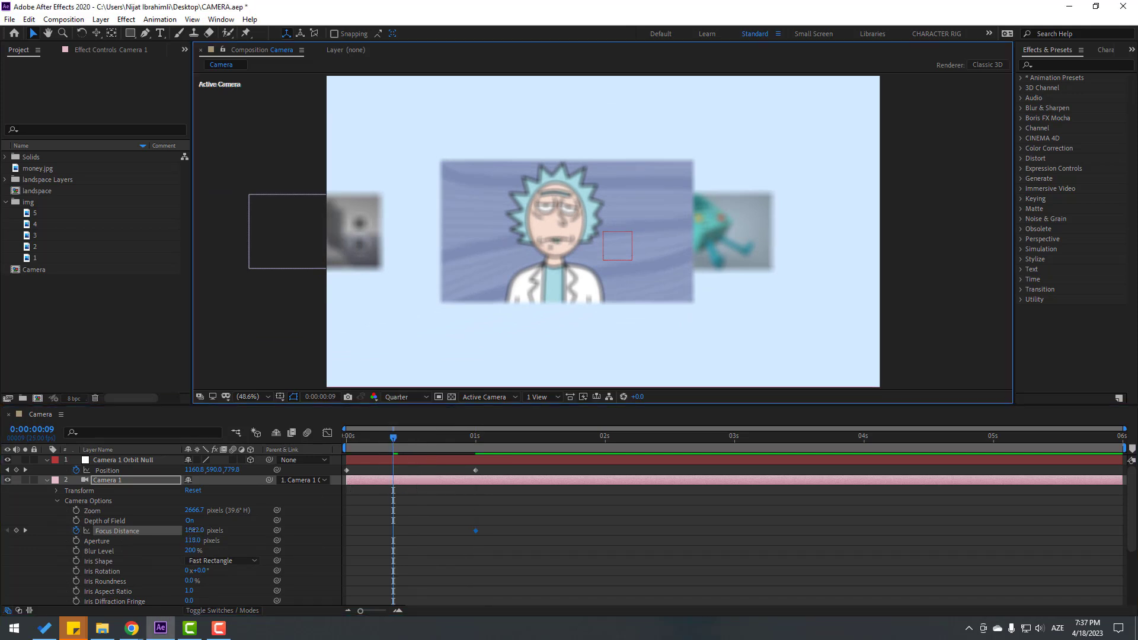
pyautogui.moveTo(192, 529); pyautogui.dragTo(584, 511)
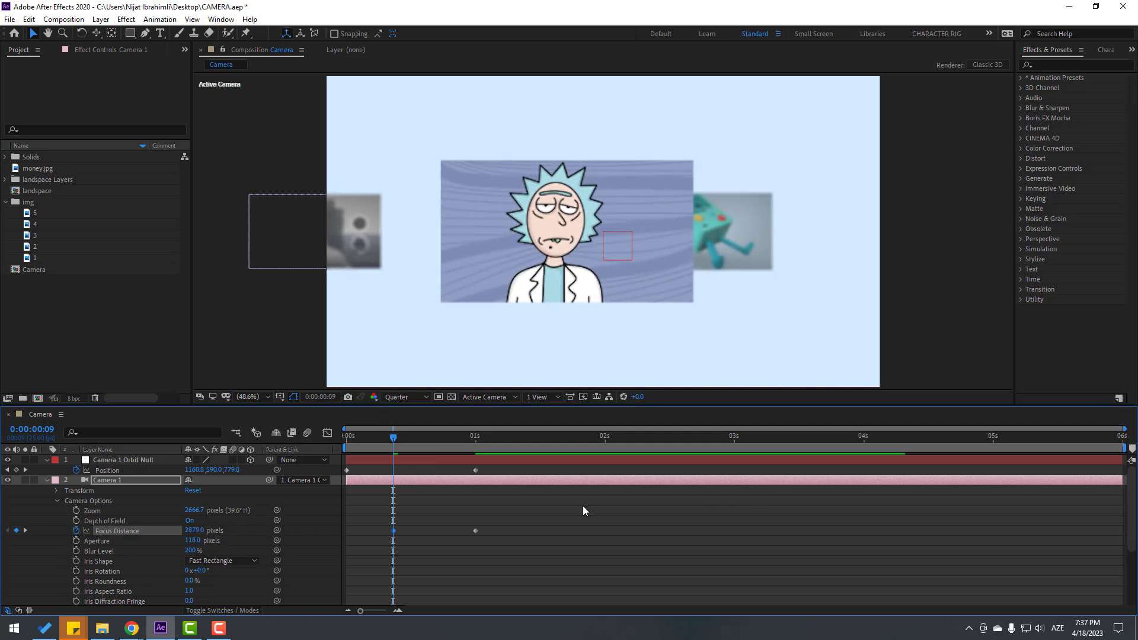
# Shift the Focus Distance keyframes to 0:00:00:00 and about 0:00:00:15, and set the first one to 3738 pixels.
pyautogui.moveTo(371, 439); pyautogui.dragTo(318, 438)
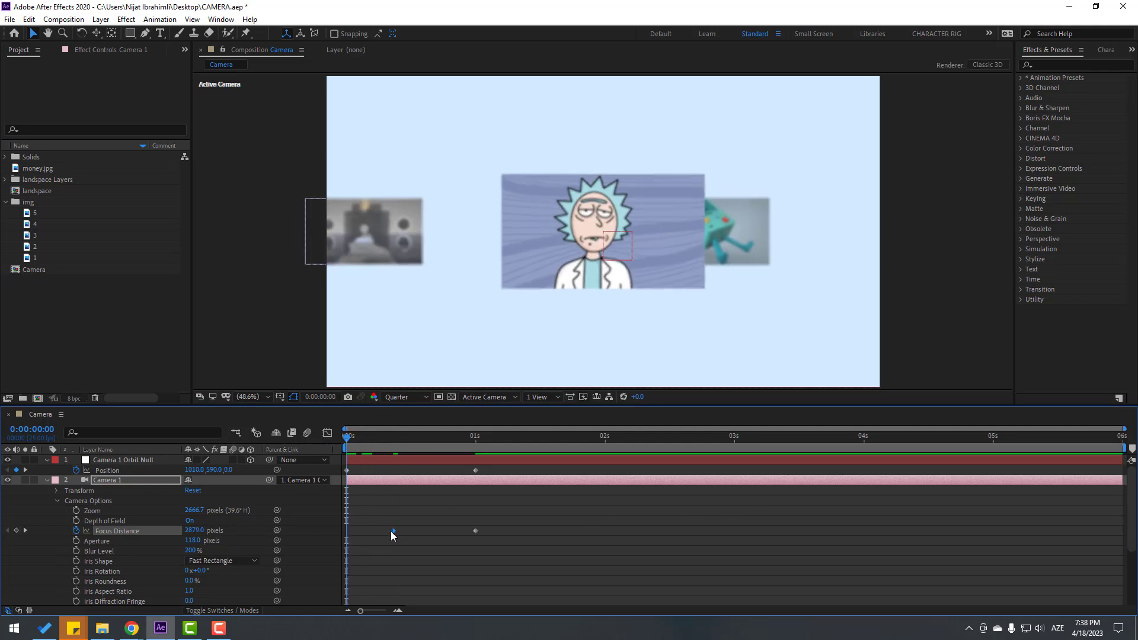
pyautogui.hotkey('ctrl', 'v')
pyautogui.moveTo(475, 531); pyautogui.dragTo(424, 531)
pyautogui.moveTo(195, 530); pyautogui.dragTo(365, 520)
pyautogui.moveTo(663, 487); pyautogui.dragTo(662, 487)
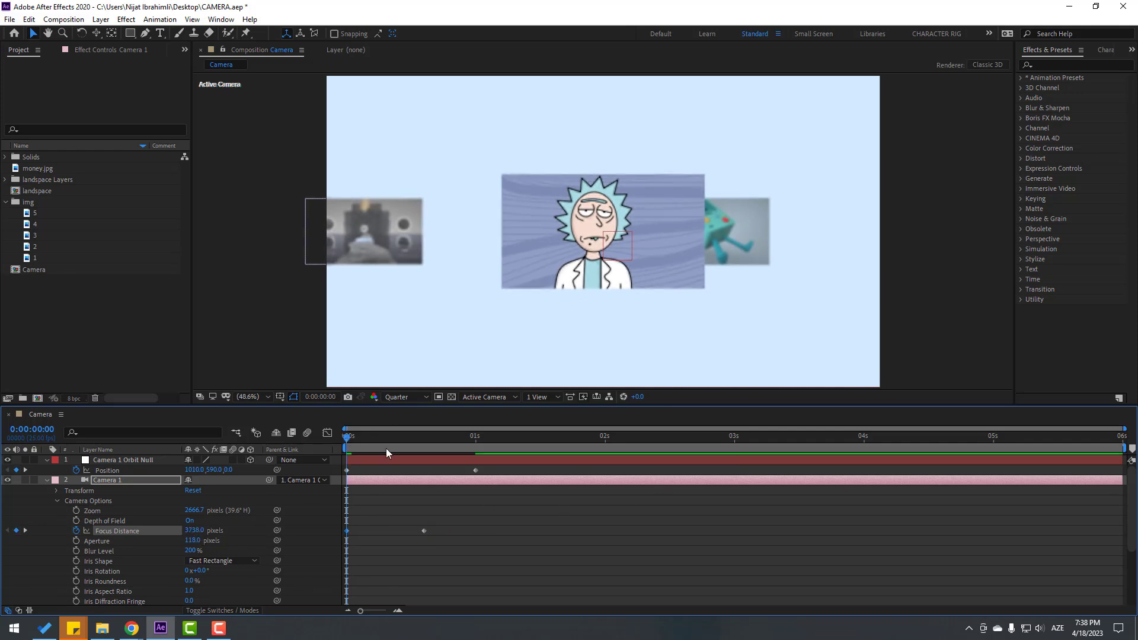
# Add a hold Position keyframe for the orbit null at 0:00:01:11, and set its Position to -929, 583, 5293 at 0:00:02:11.
pyautogui.moveTo(367, 438); pyautogui.dragTo(532, 439)
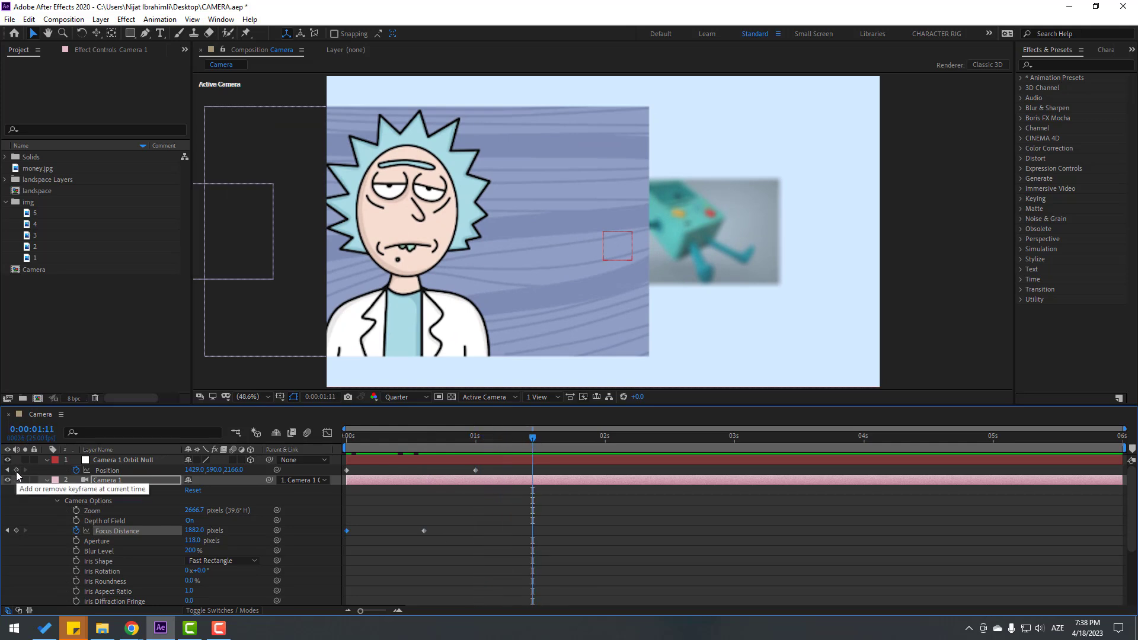
pyautogui.click(16, 469)
pyautogui.moveTo(545, 439); pyautogui.dragTo(661, 443)
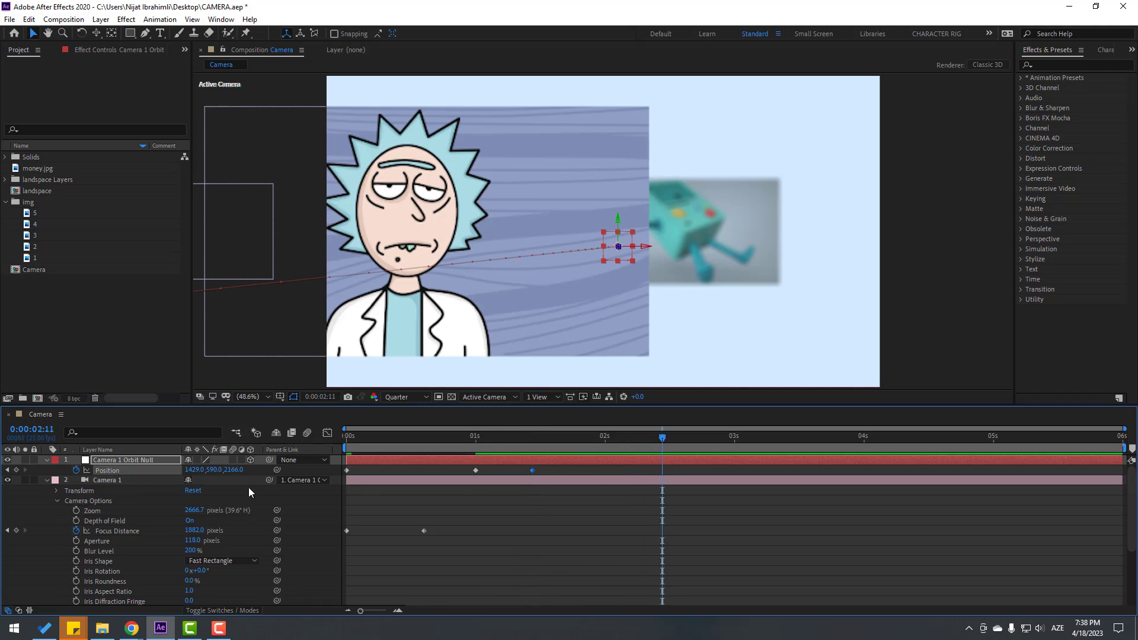
pyautogui.moveTo(191, 470); pyautogui.dragTo(41, 475)
pyautogui.moveTo(231, 469); pyautogui.dragTo(391, 455)
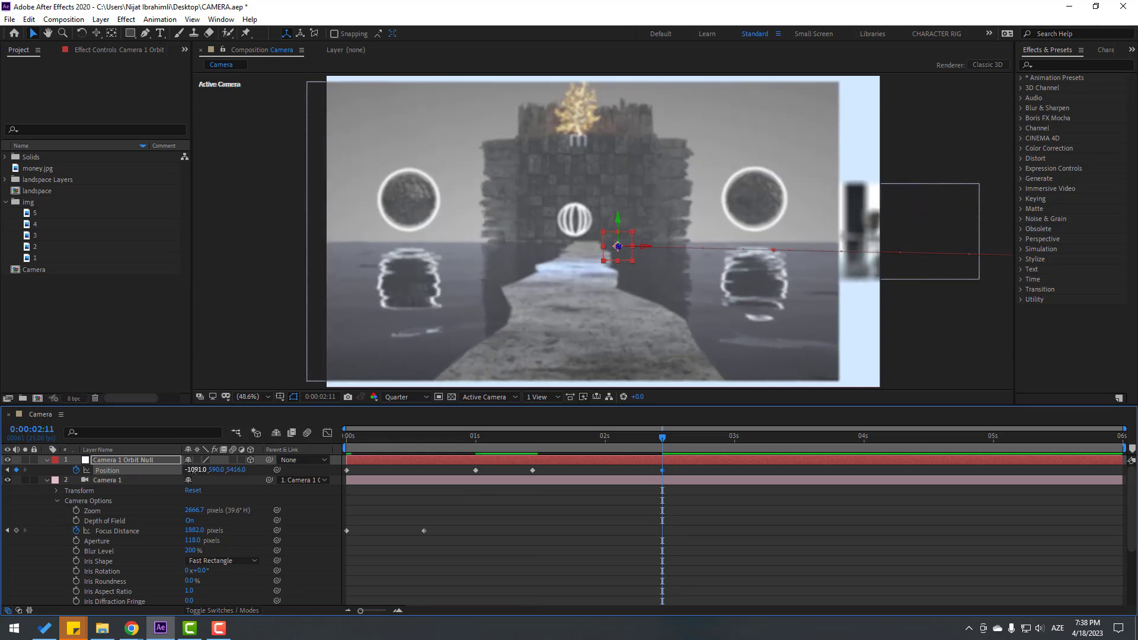
pyautogui.moveTo(195, 471); pyautogui.dragTo(54, 472)
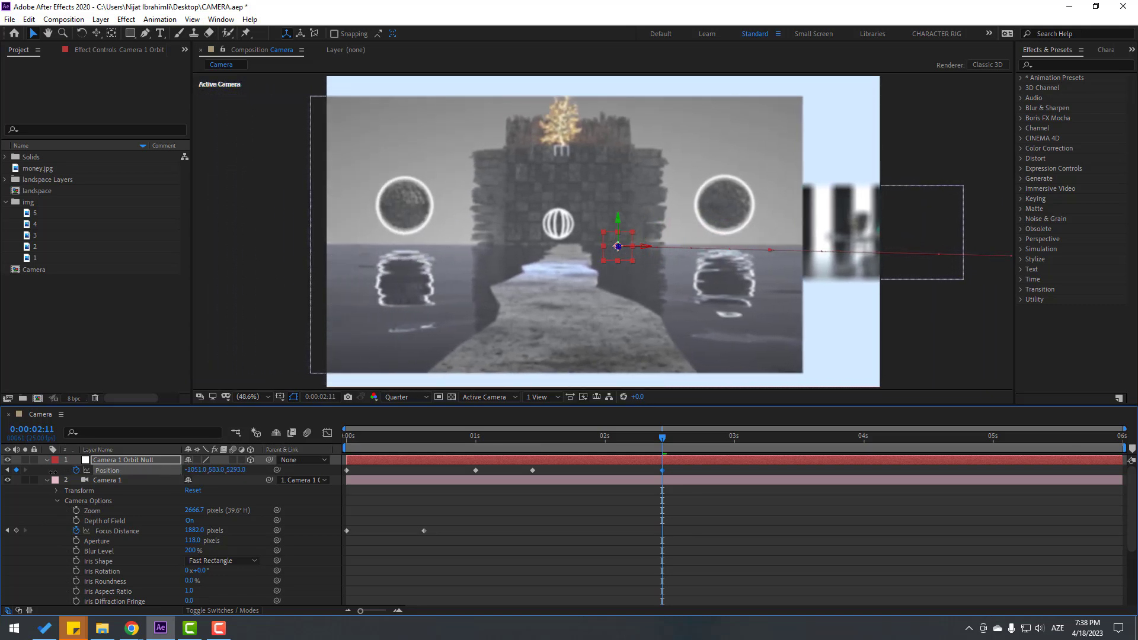
# Keyframe Camera 1's current Focus Distance at 0:00:01:13 and set it to 1740 pixels at 0:00:02:11.
pyautogui.moveTo(656, 440); pyautogui.dragTo(542, 459)
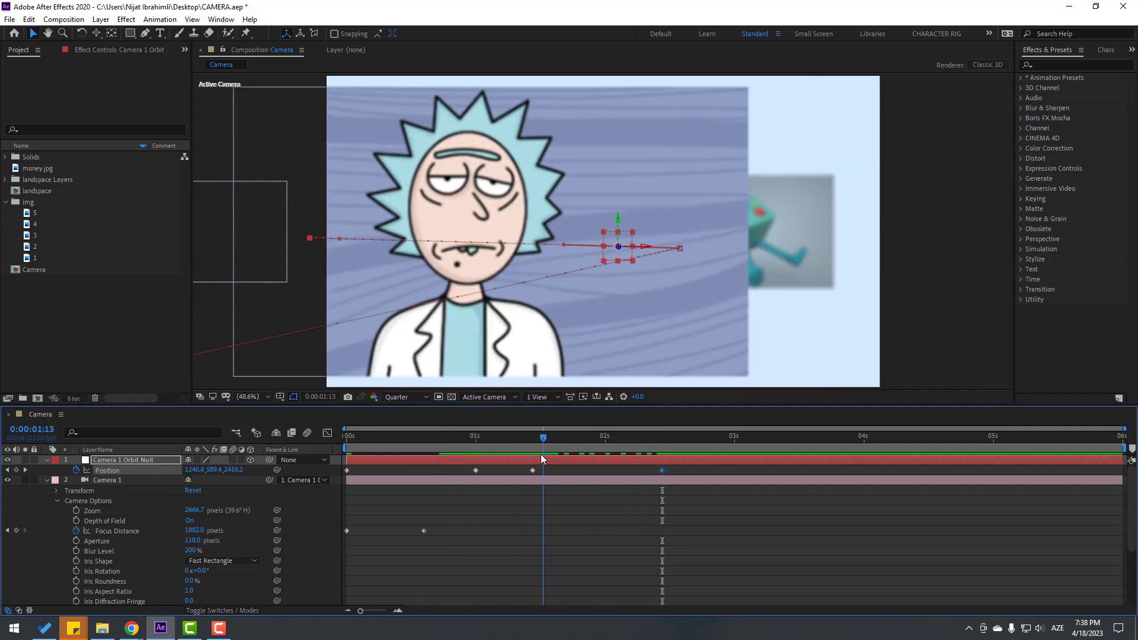
pyautogui.click(16, 531)
pyautogui.moveTo(560, 439); pyautogui.dragTo(662, 444)
pyautogui.moveTo(195, 530); pyautogui.dragTo(112, 530)
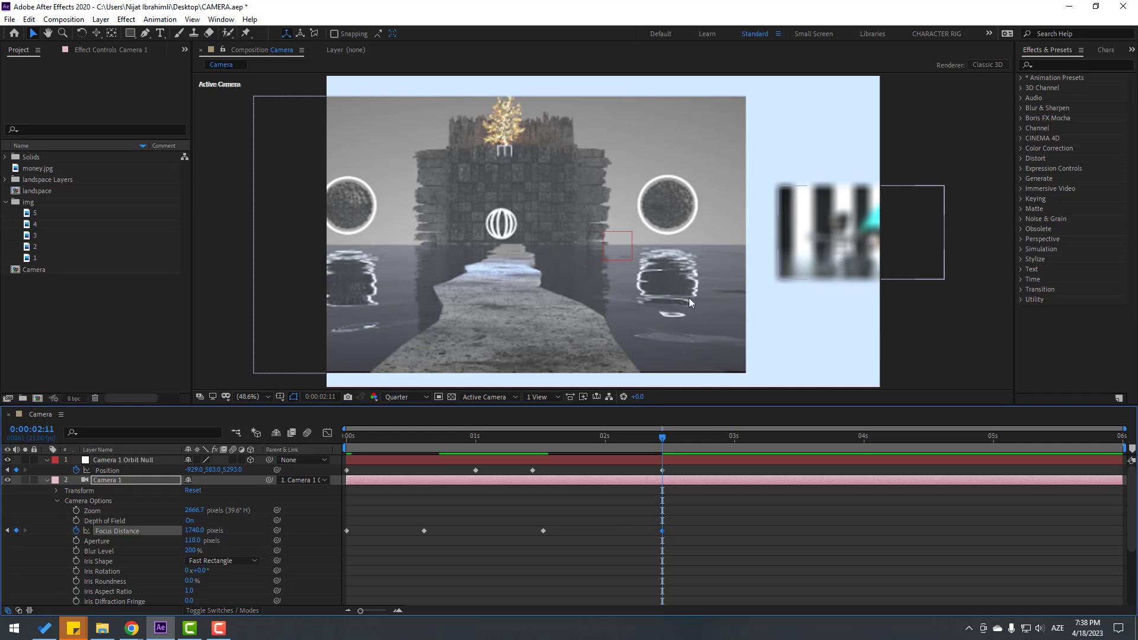
# Preview the camera and focus animation from the start, and return the playhead to 0:00:02:11.
pyautogui.moveTo(655, 435); pyautogui.dragTo(620, 450)
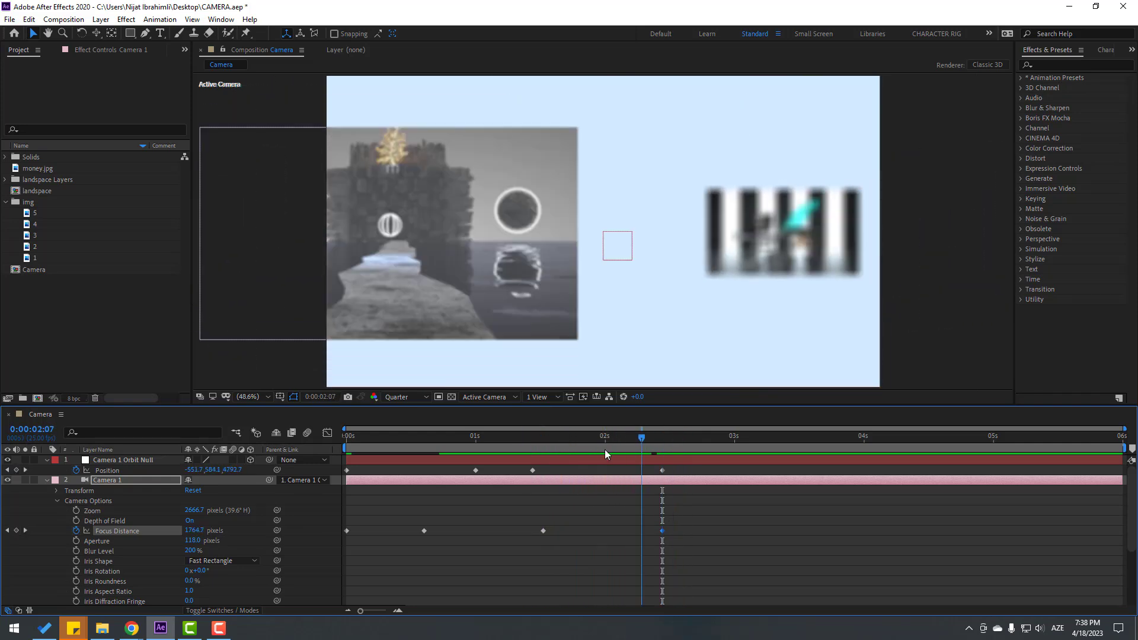
pyautogui.press('Home')
pyautogui.press('space')
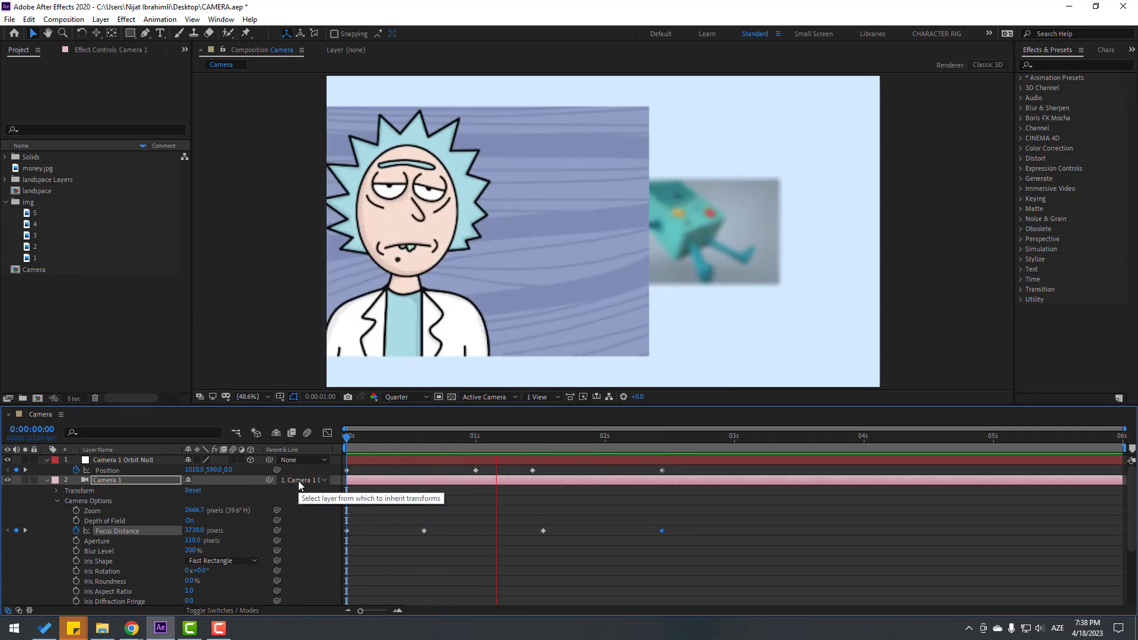
pyautogui.press('space')
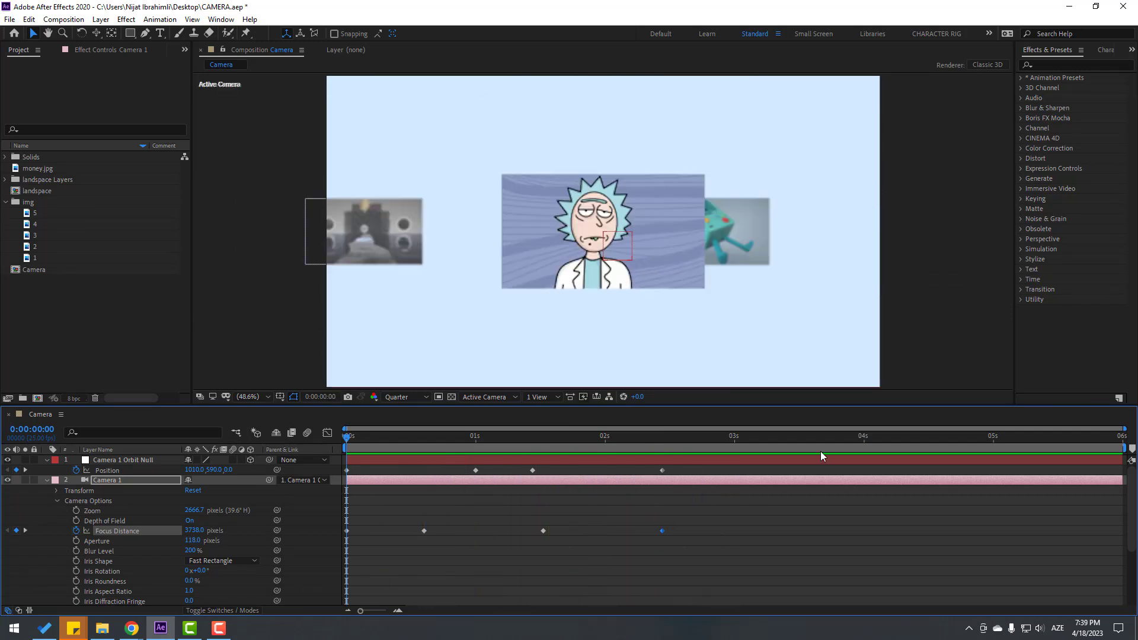
pyautogui.click(662, 436)
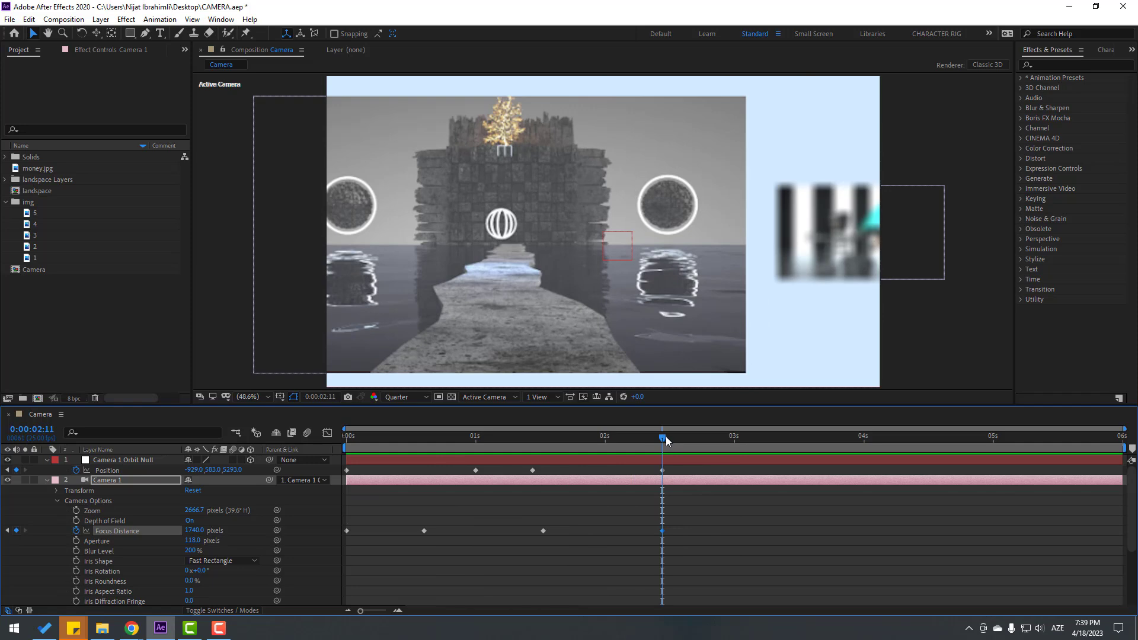
# Add a hold Position keyframe for the orbit null shortly after 0:00:02:11, and move it to frame the striped robot image at 0:00:03:12.
pyautogui.moveTo(666, 436); pyautogui.dragTo(797, 439)
pyautogui.click(16, 470)
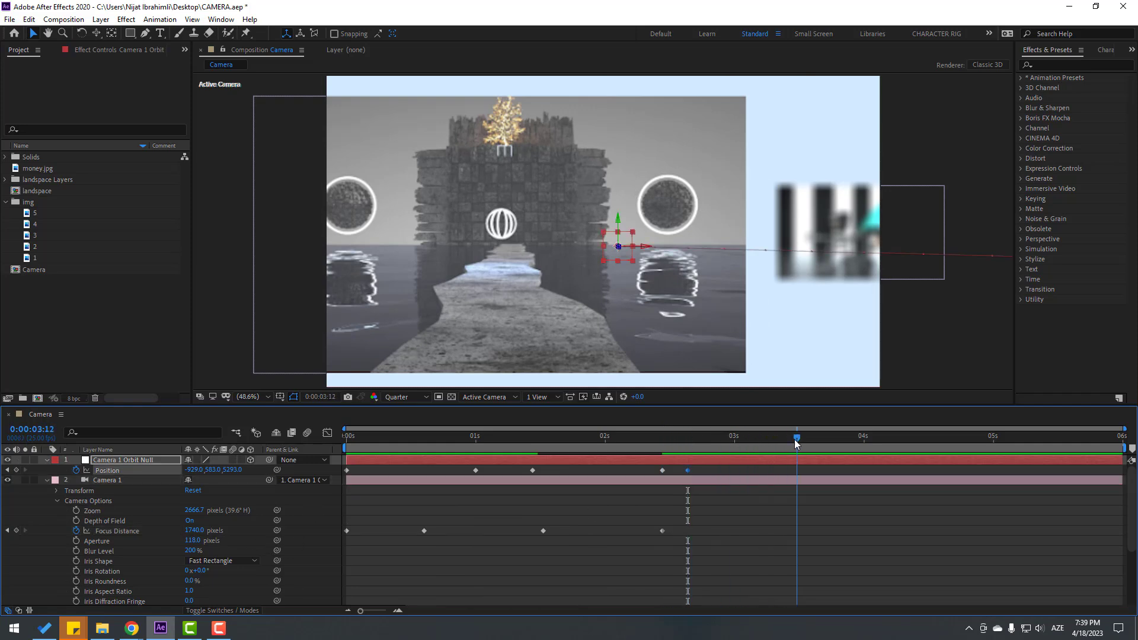
pyautogui.moveTo(210, 469); pyautogui.dragTo(391, 468)
pyautogui.hotkey('ctrl', 'z')
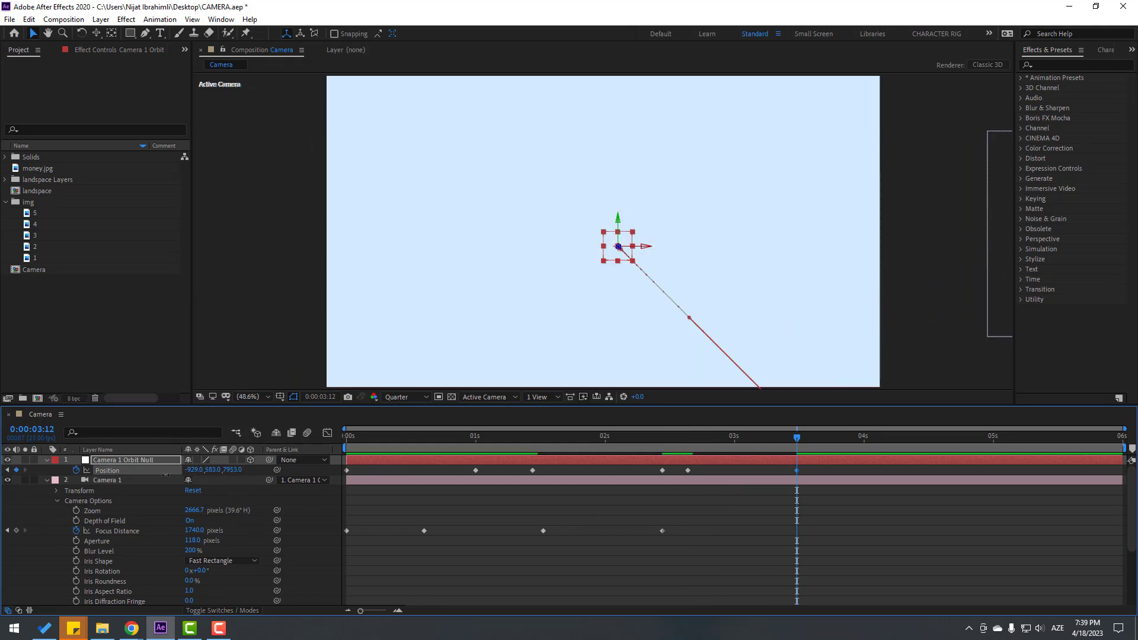
pyautogui.moveTo(193, 469); pyautogui.dragTo(303, 472)
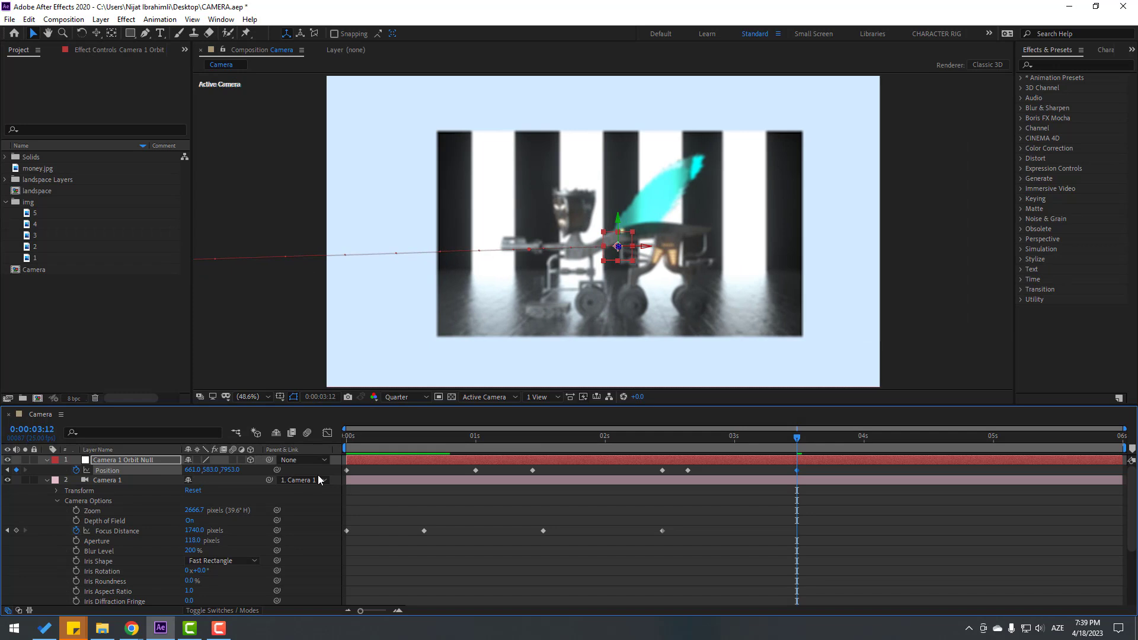
pyautogui.moveTo(234, 469); pyautogui.dragTo(676, 461)
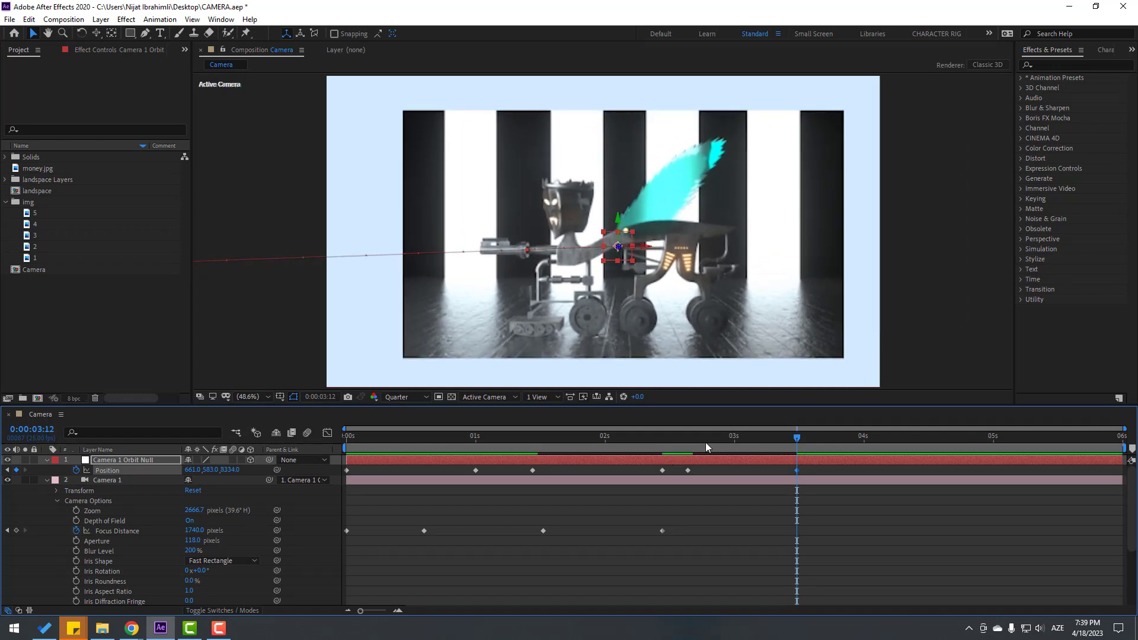
pyautogui.moveTo(230, 471); pyautogui.dragTo(305, 467)
pyautogui.moveTo(193, 469); pyautogui.dragTo(233, 471)
# Apply Easy Ease to all Position and Focus Distance keyframes of the orbit null and Camera 1, and preview the animation.
pyautogui.moveTo(797, 438); pyautogui.dragTo(367, 463)
pyautogui.moveTo(812, 467); pyautogui.dragTo(347, 532)
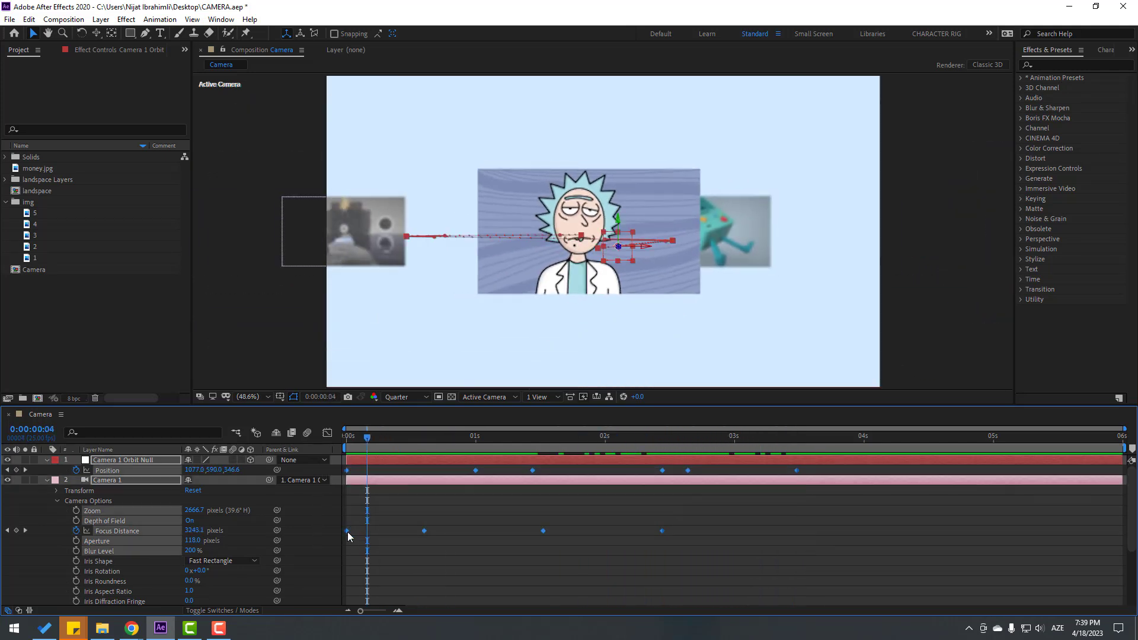
pyautogui.rightClick(347, 531)
pyautogui.moveTo(356, 523)
pyautogui.click(538, 445)
pyautogui.press('space')
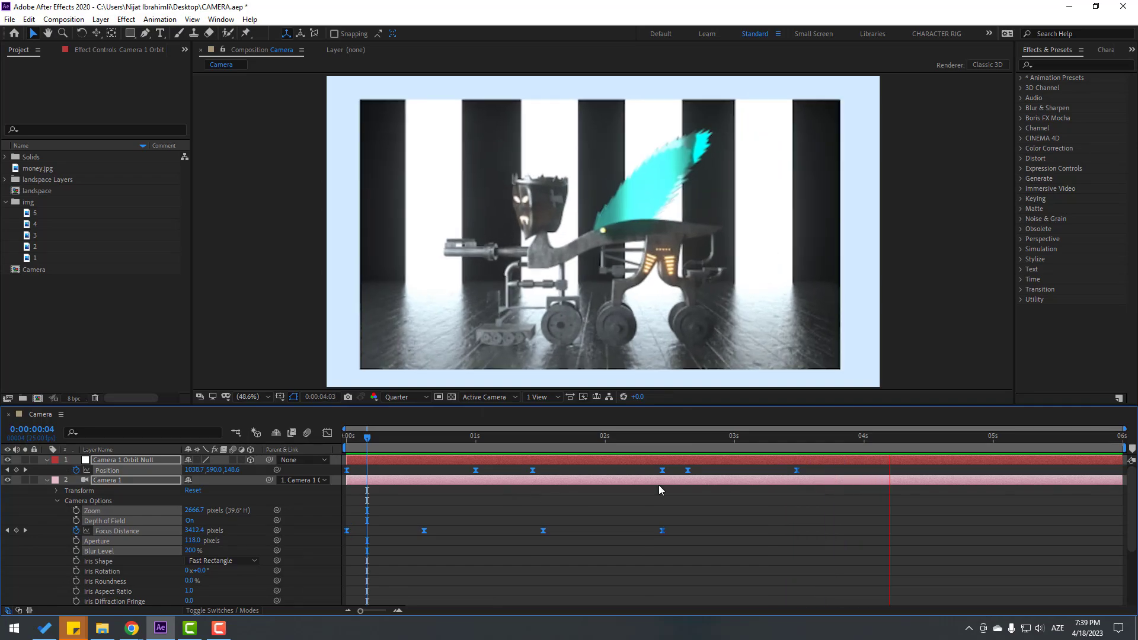
pyautogui.press('space')
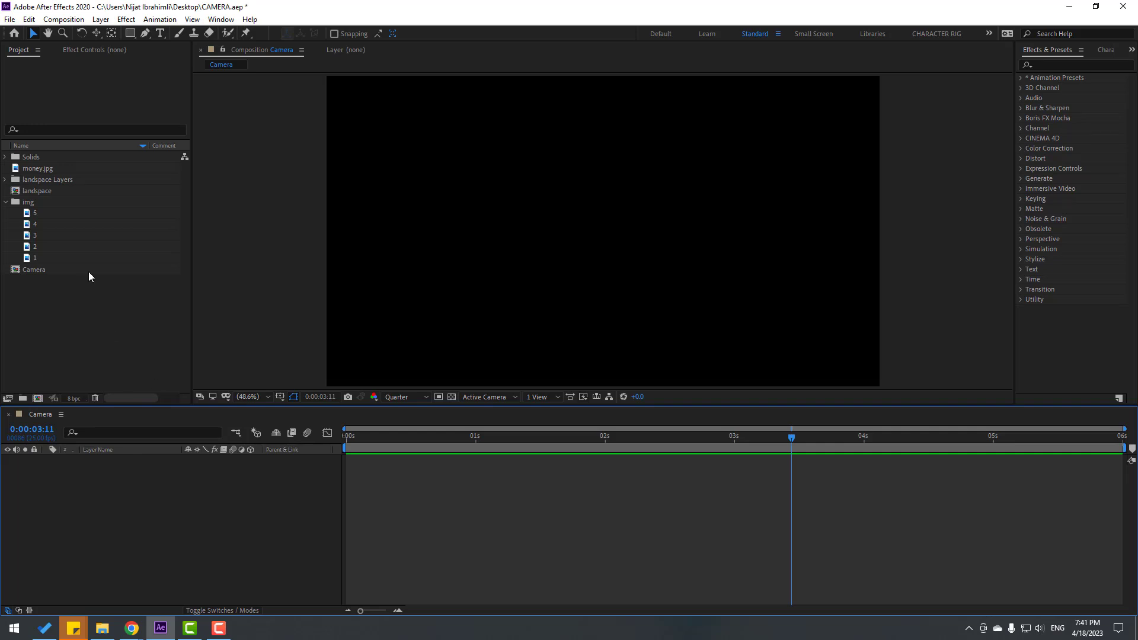
# Add money.jpg to the empty Camera composition and move the playhead to 0:00:00:00.
pyautogui.click(41, 168)
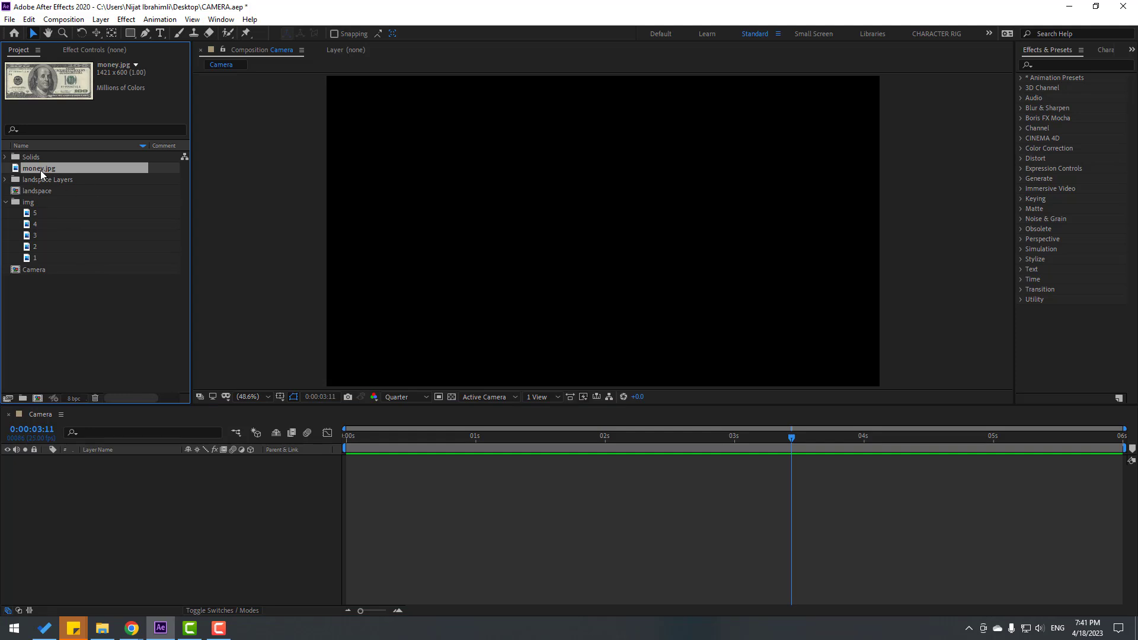
pyautogui.moveTo(40, 167); pyautogui.dragTo(168, 498)
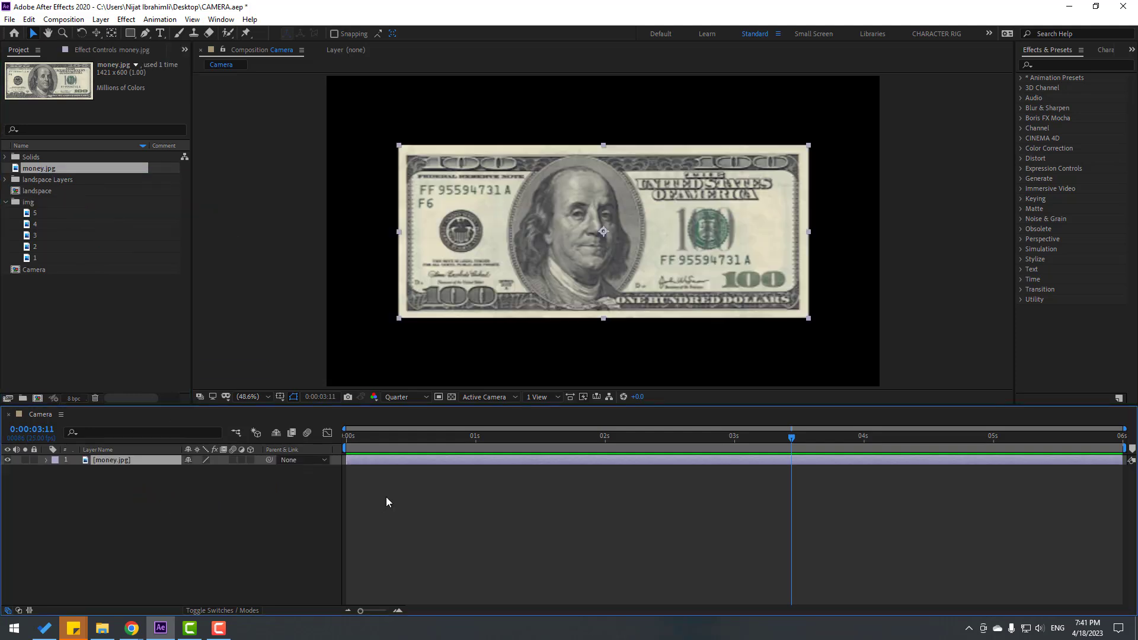
pyautogui.moveTo(753, 437); pyautogui.dragTo(341, 443)
# Create a two-node camera with the 50mm preset, and make the money.jpg layer 3D.
pyautogui.click(129, 526)
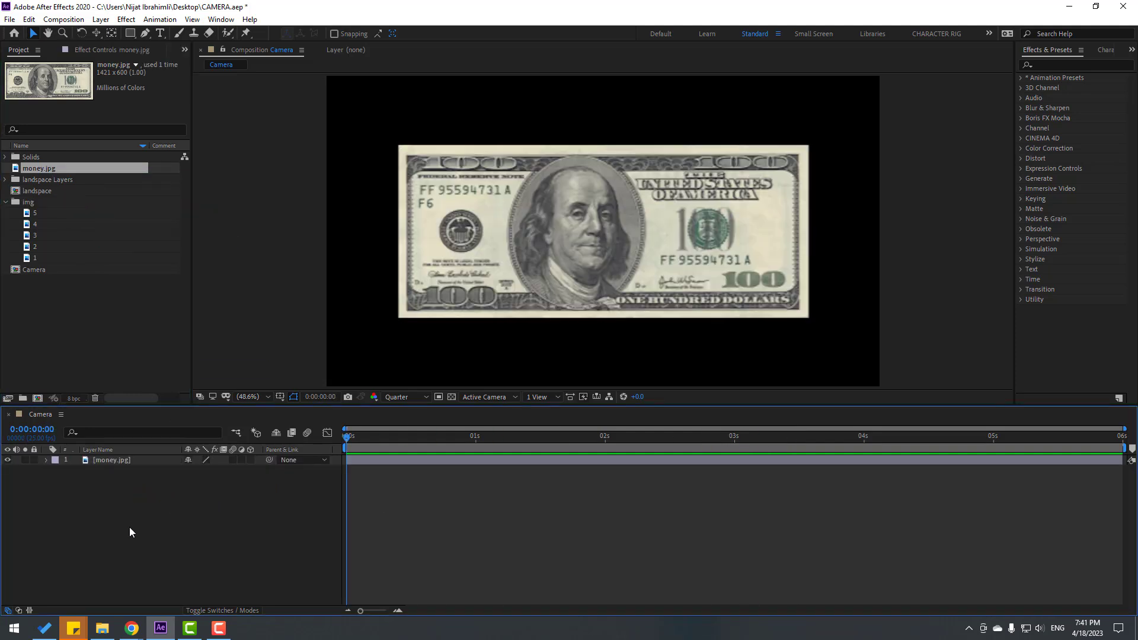
pyautogui.rightClick(129, 522)
pyautogui.moveTo(201, 373)
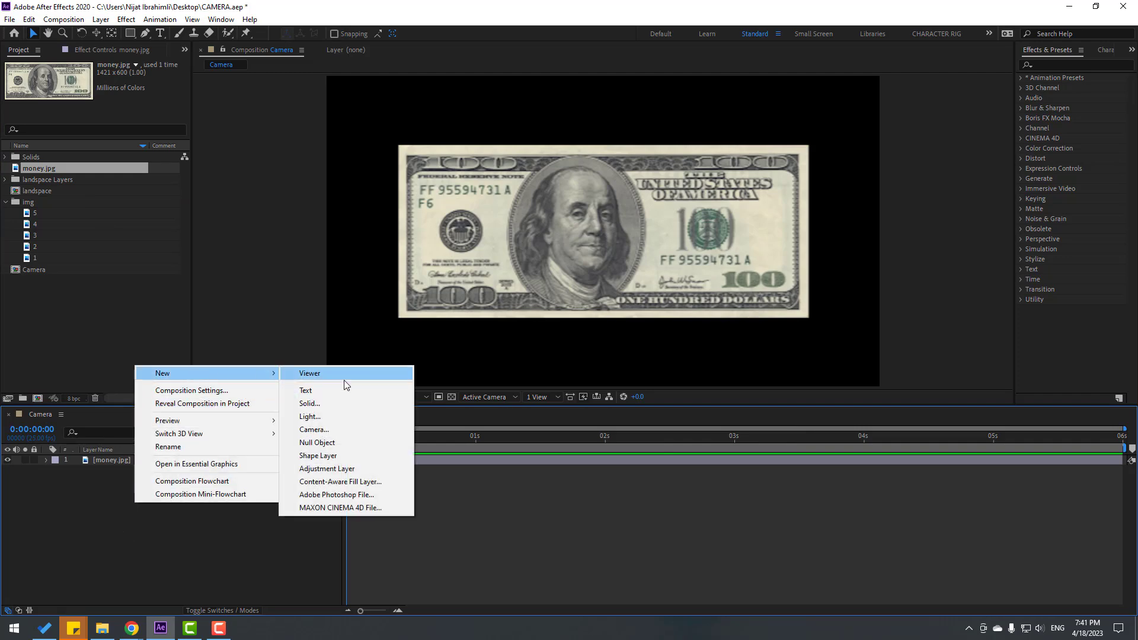
pyautogui.click(318, 428)
pyautogui.click(628, 460)
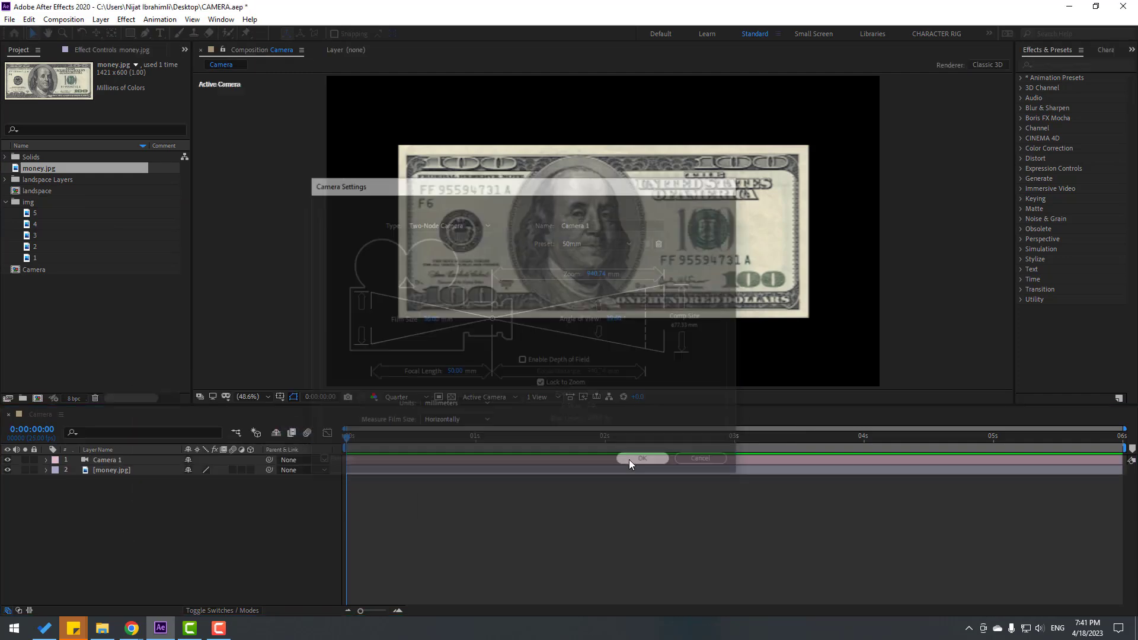
pyautogui.click(125, 470)
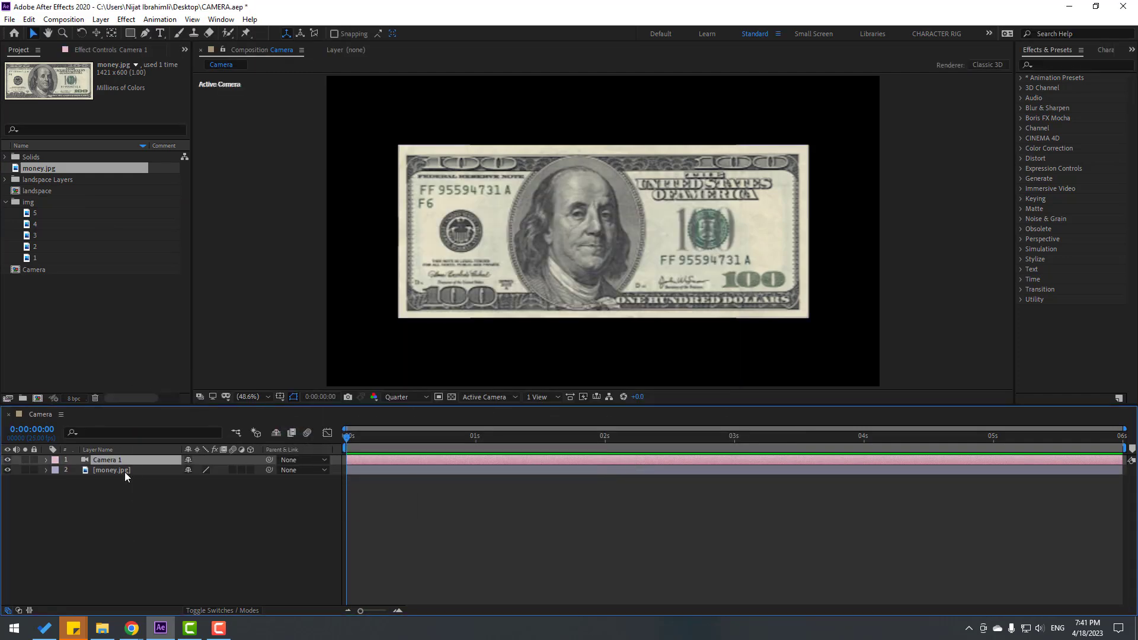
pyautogui.click(250, 471)
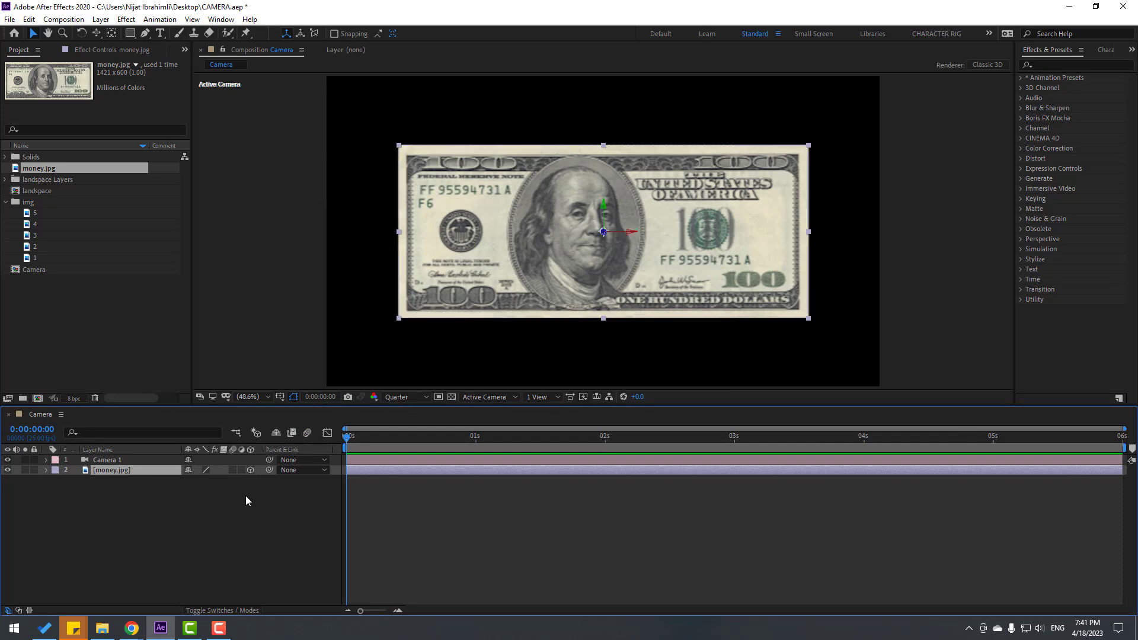
# Dolly, orbit and track Camera 1 for a close, angled view of the banknote's round seal and part of the portrait.
pyautogui.click(109, 477)
pyautogui.click(109, 460)
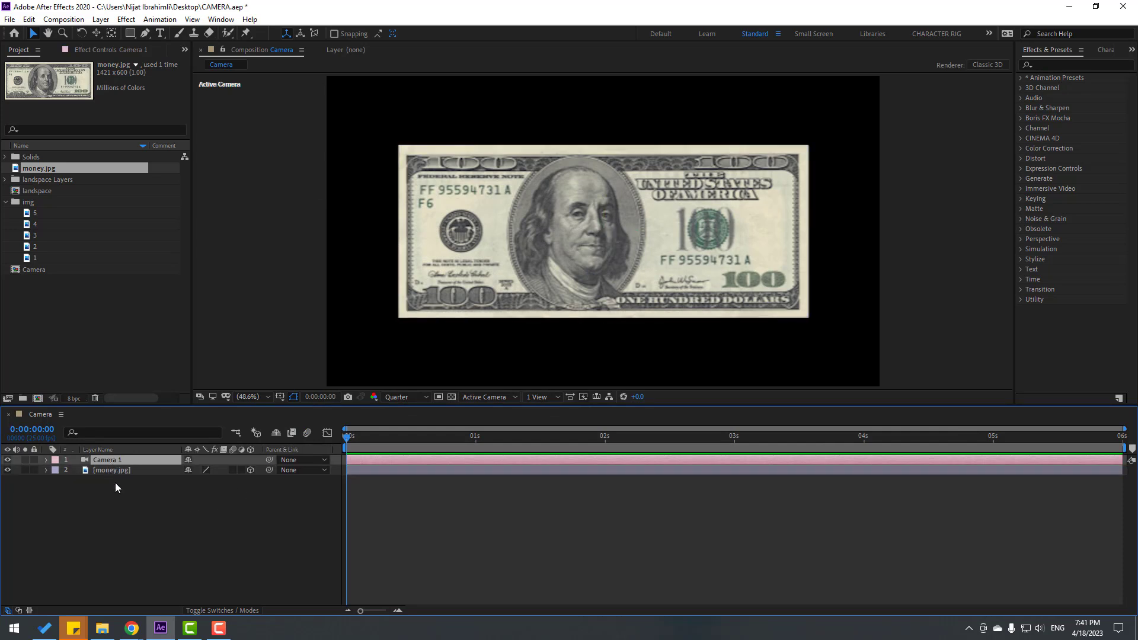
pyautogui.moveTo(98, 37); pyautogui.dragTo(153, 73)
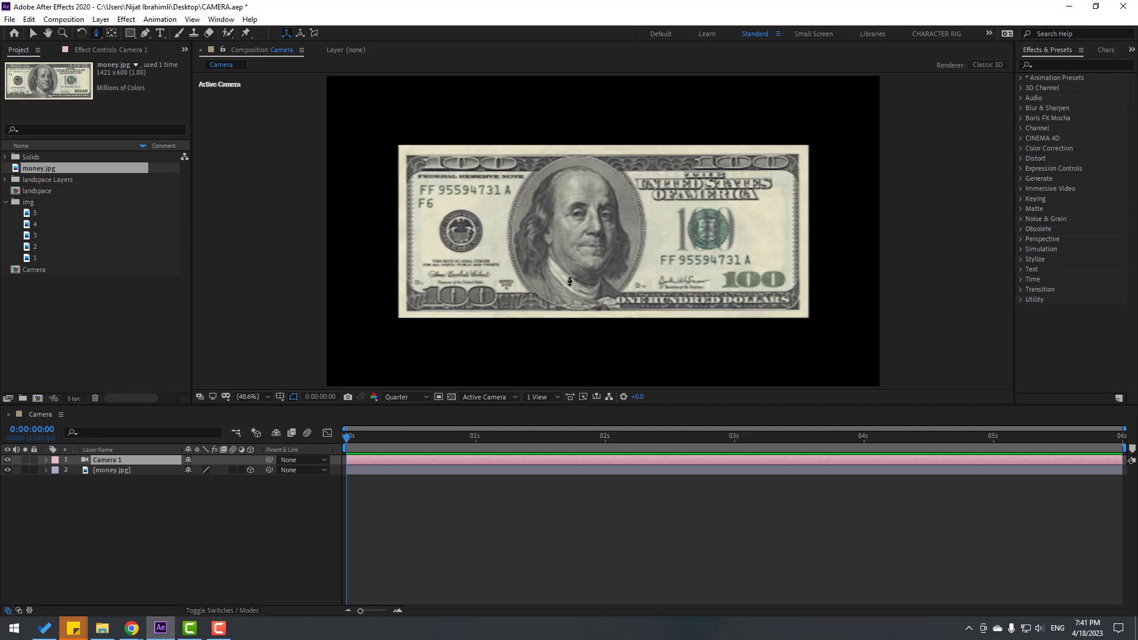
pyautogui.moveTo(569, 281); pyautogui.dragTo(404, 121)
pyautogui.moveTo(96, 35); pyautogui.dragTo(179, 35)
pyautogui.moveTo(741, 252); pyautogui.dragTo(691, 208)
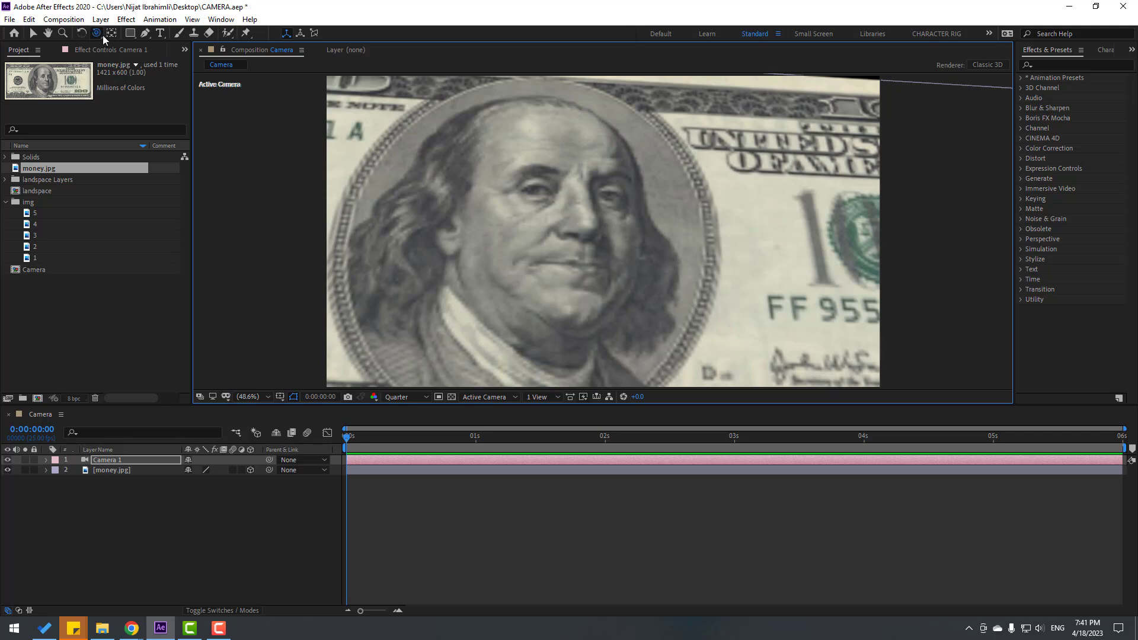
pyautogui.moveTo(609, 237); pyautogui.dragTo(658, 223)
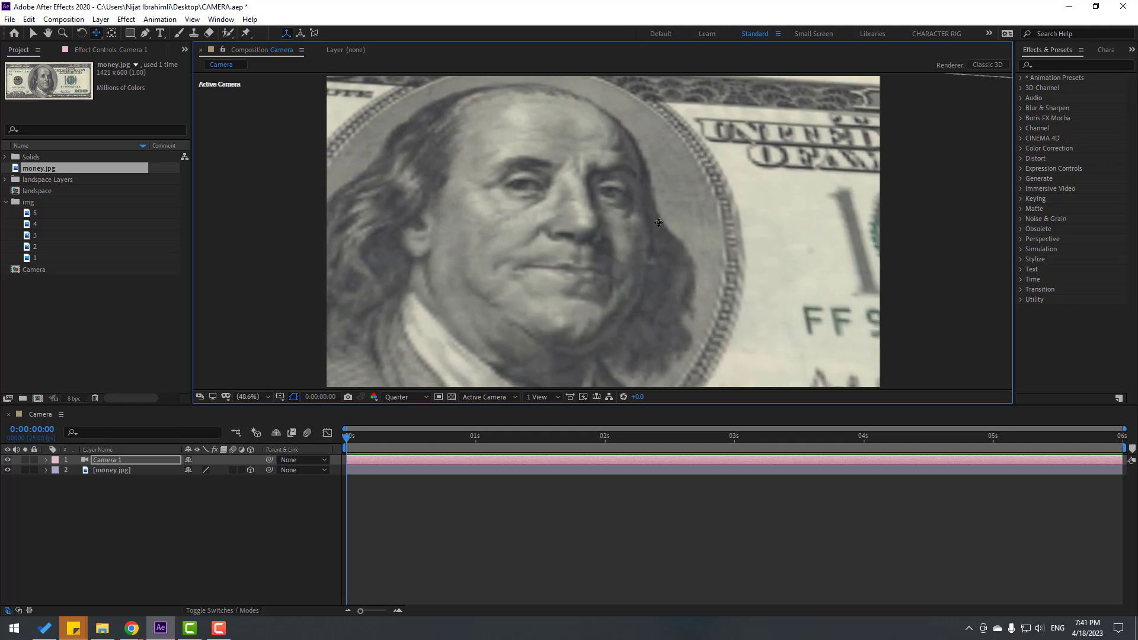
pyautogui.moveTo(506, 223); pyautogui.dragTo(792, 223)
# Keyframe money.jpg's current Position at 0:00:00:00 and set its X Position to 237 at 0:00:05:24.
pyautogui.click(130, 524)
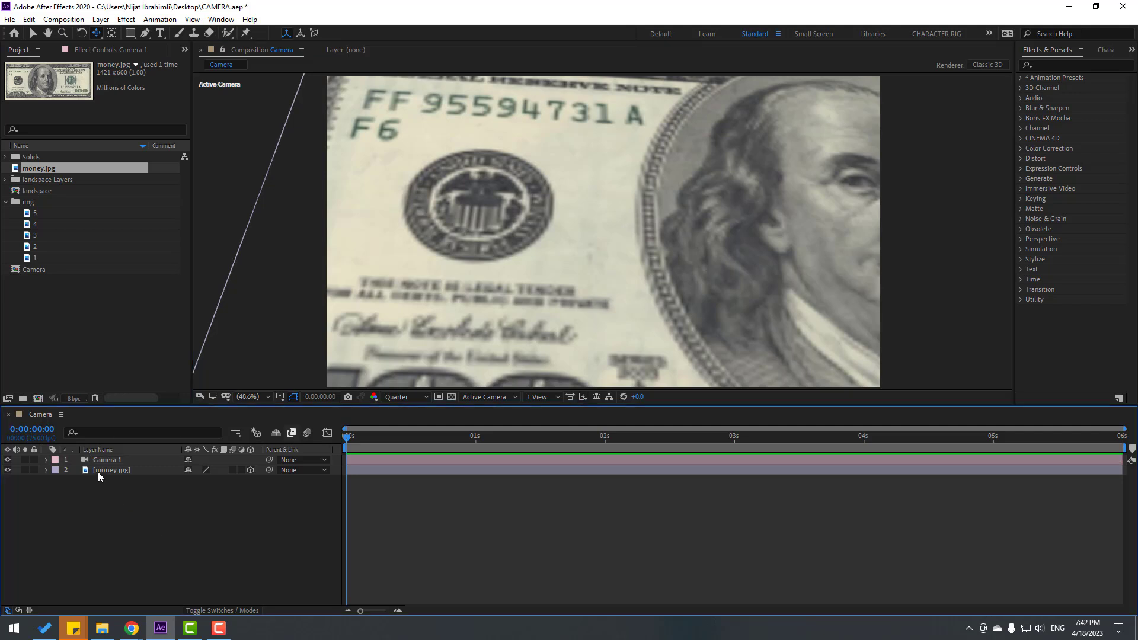
pyautogui.click(98, 472)
pyautogui.press('p')
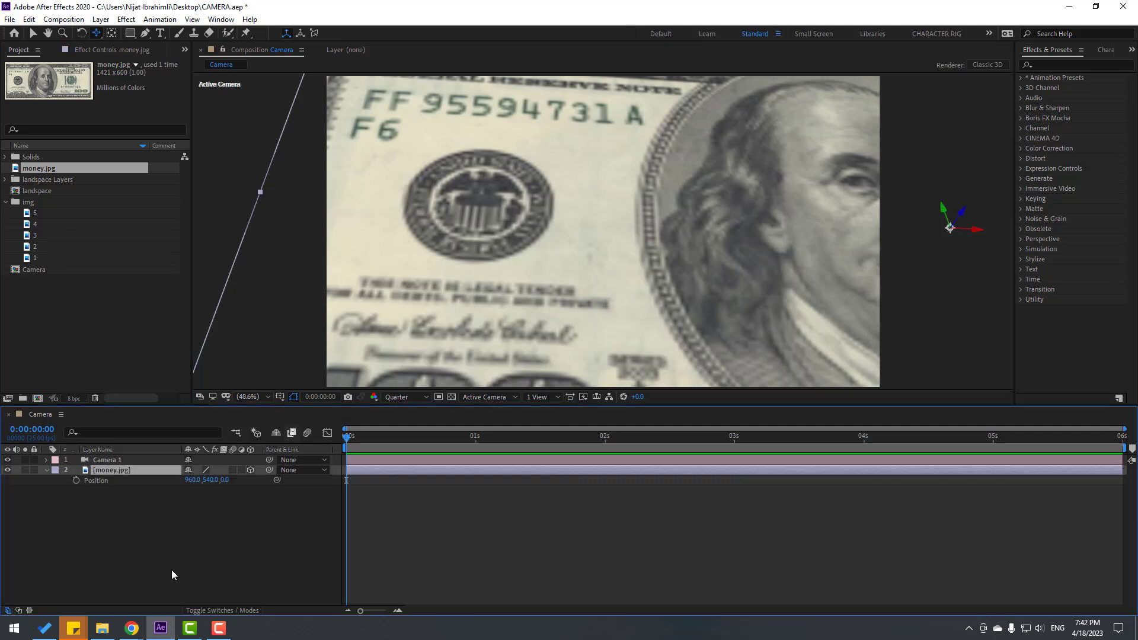
pyautogui.click(76, 481)
pyautogui.moveTo(367, 442); pyautogui.dragTo(1117, 440)
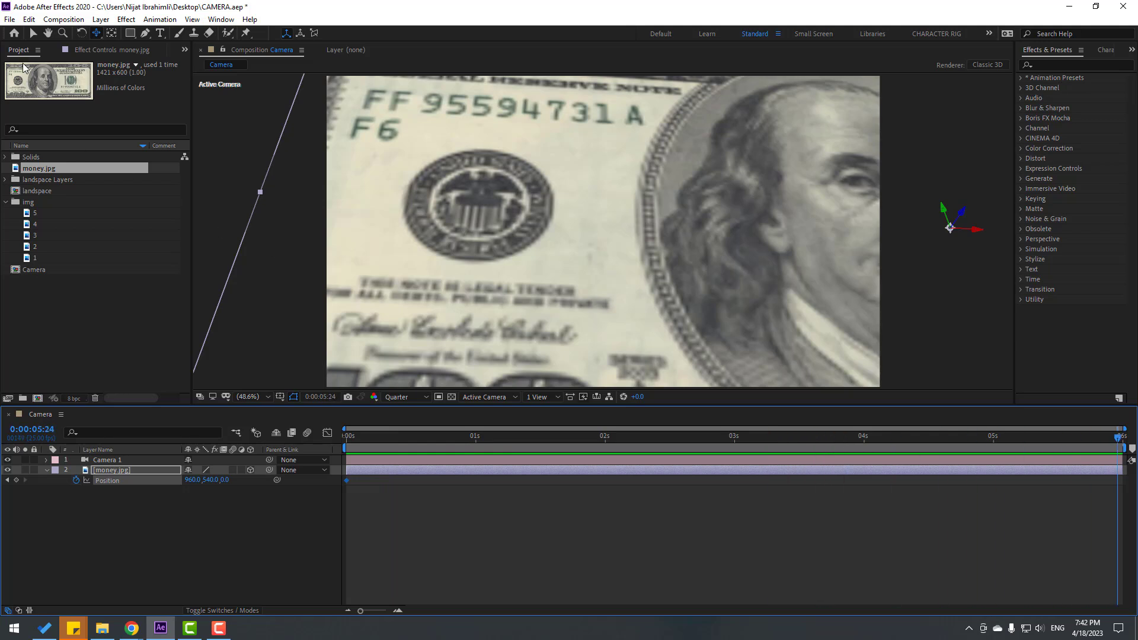
pyautogui.click(32, 37)
pyautogui.moveTo(183, 483); pyautogui.dragTo(59, 480)
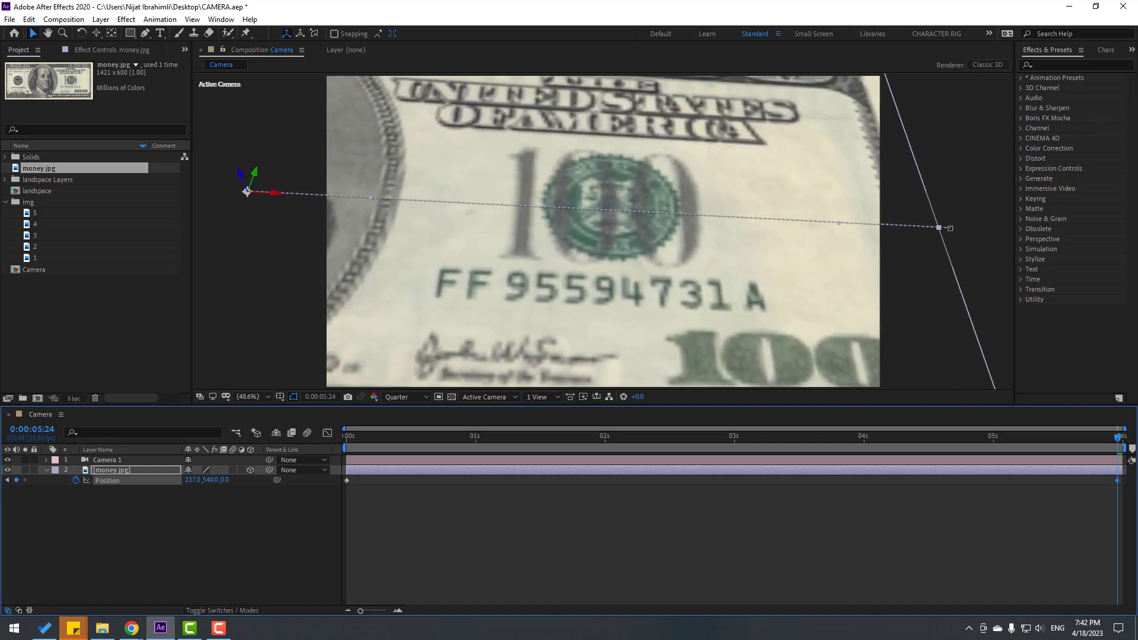
# Preview the banknote's slide, set its X Position at 0:00:05:24 to 641, and preview it again.
pyautogui.click(496, 595)
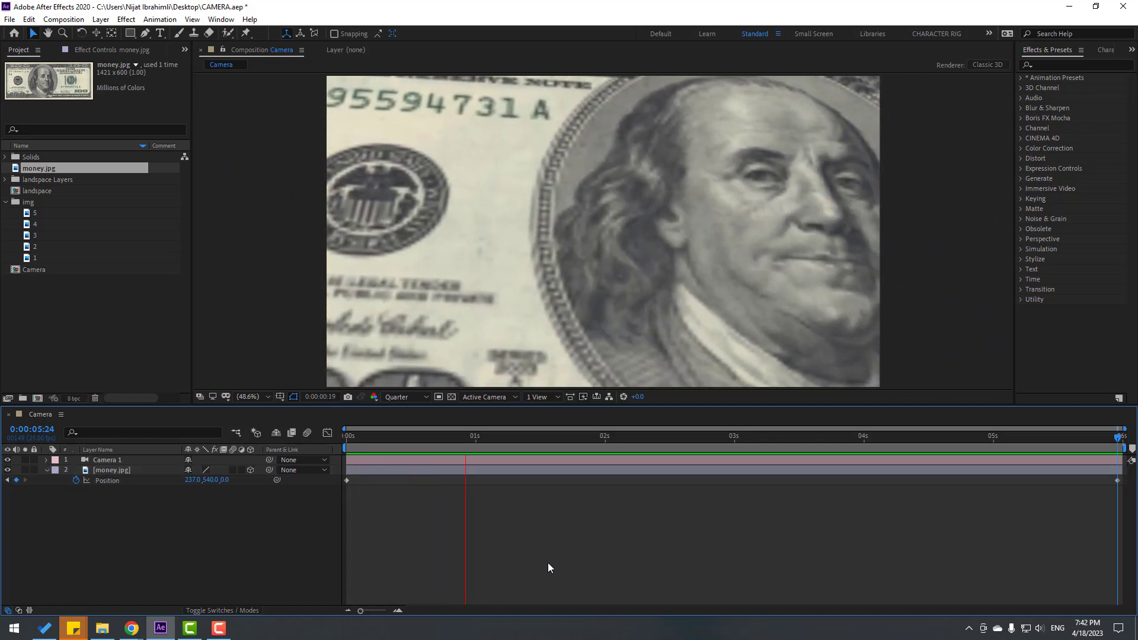
pyautogui.press('space')
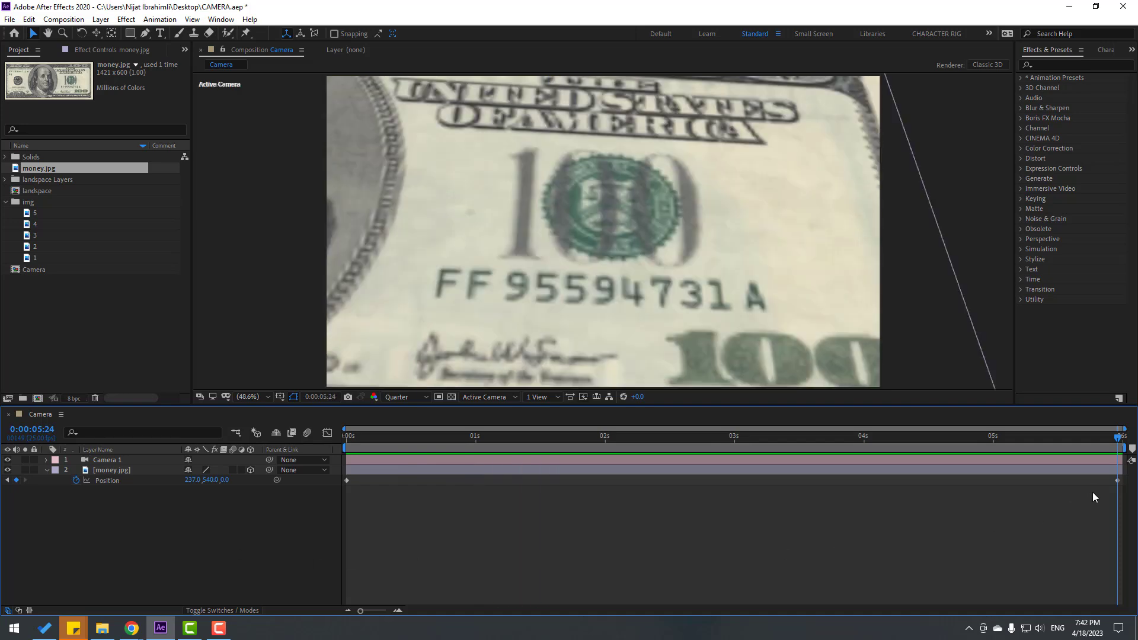
pyautogui.click(249, 480)
pyautogui.moveTo(186, 483); pyautogui.dragTo(421, 482)
pyautogui.press('space')
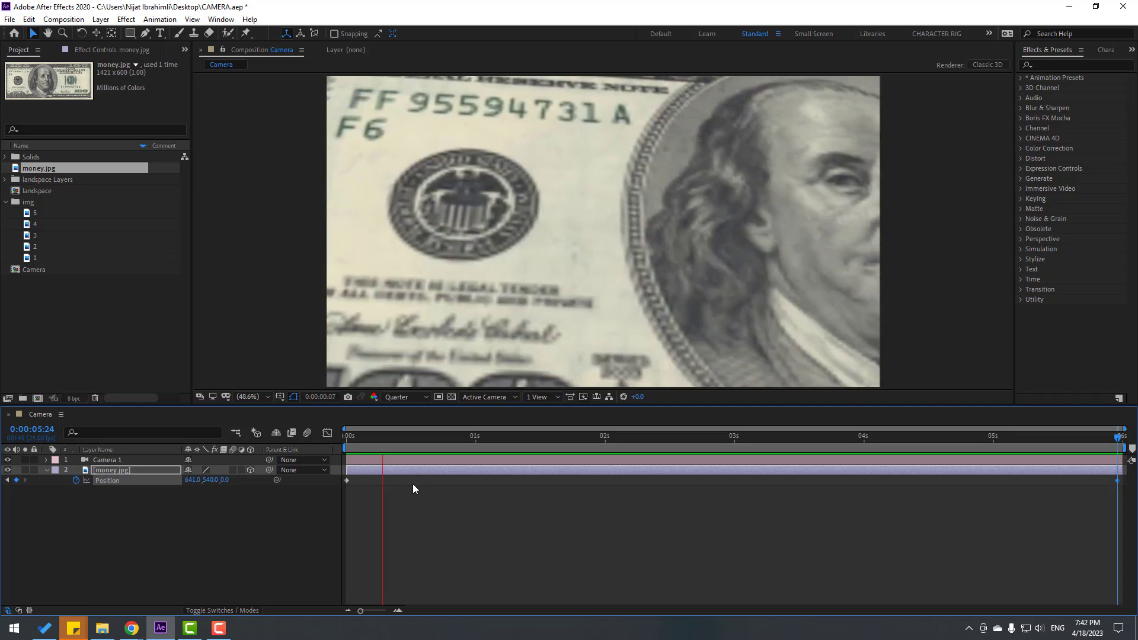
pyautogui.press('space')
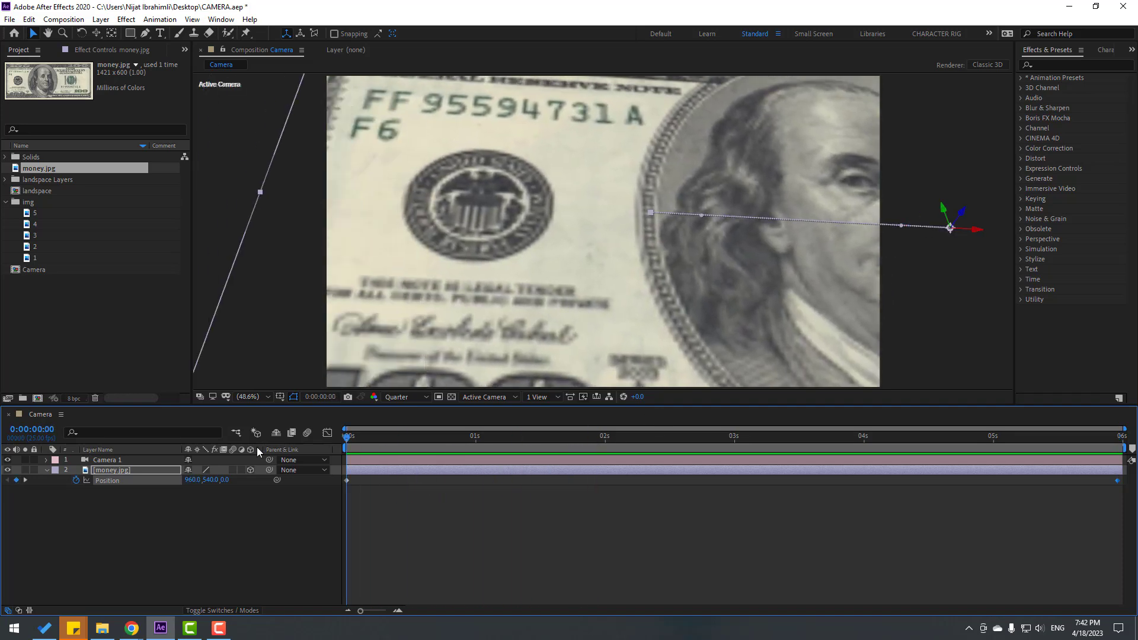
# Turn on Depth of Field for Camera 1 and set its Aperture to 100 pixels.
pyautogui.click(115, 460)
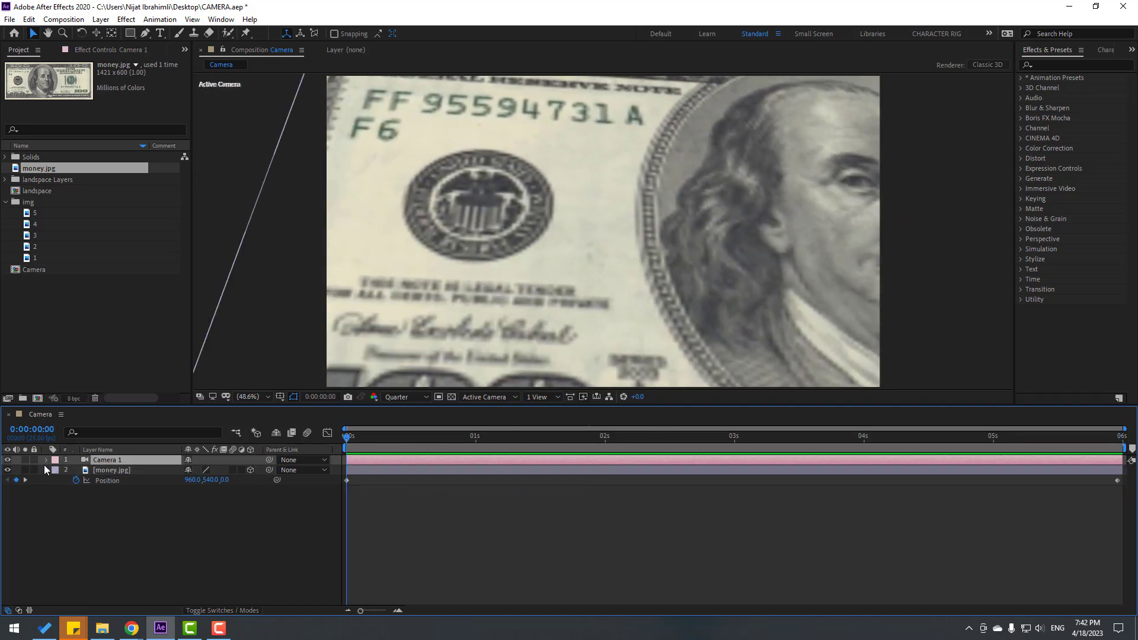
pyautogui.click(45, 461)
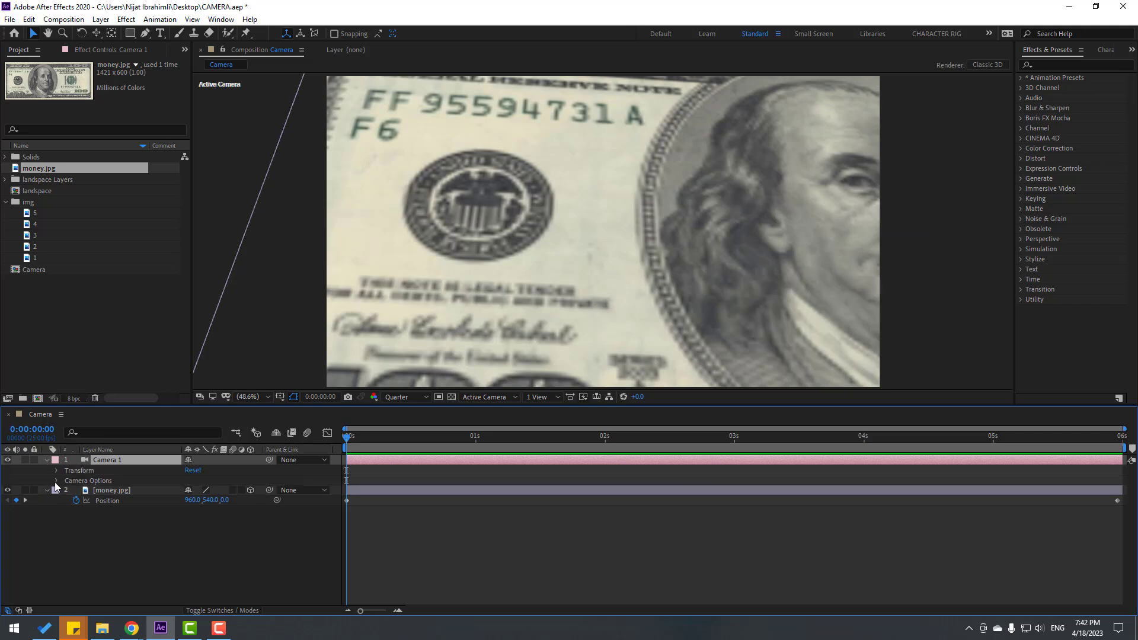
pyautogui.click(55, 481)
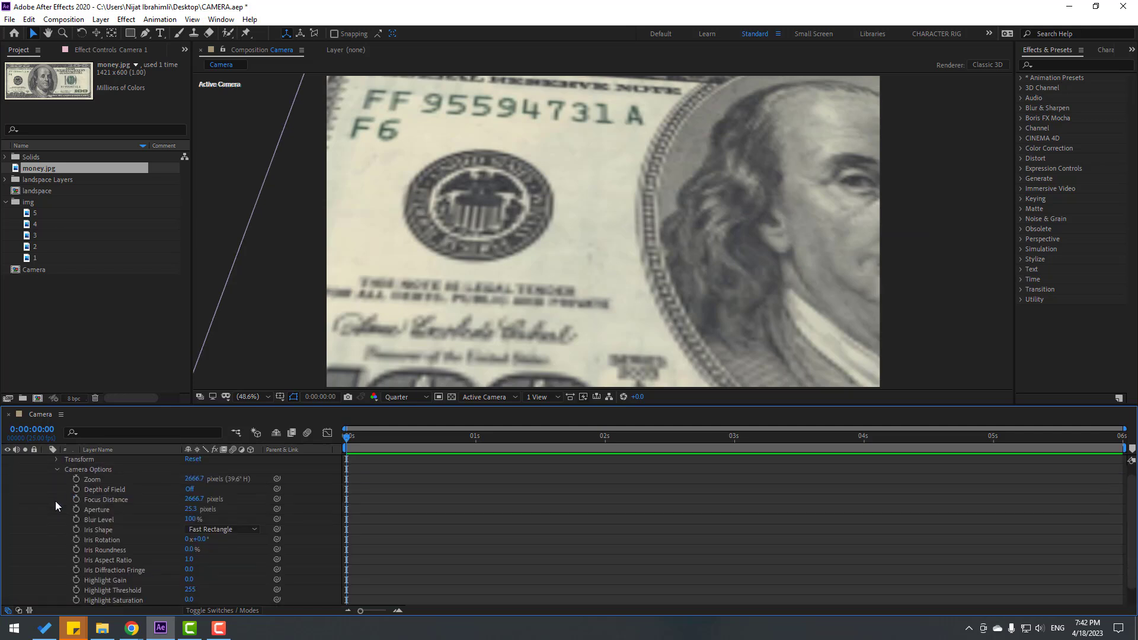
pyautogui.click(191, 490)
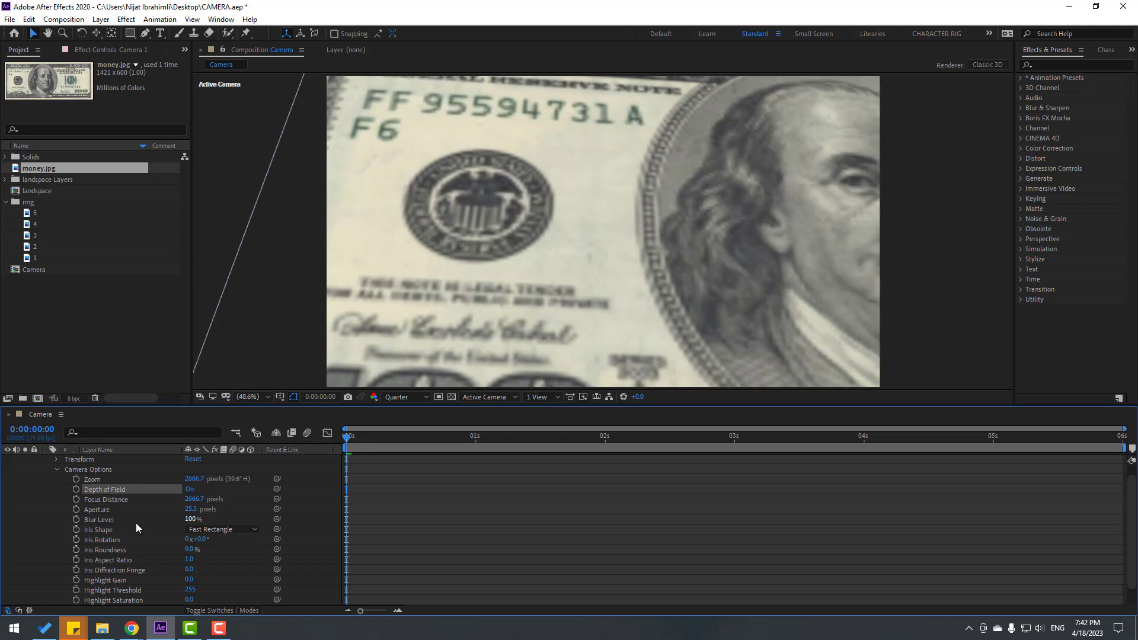
pyautogui.write('100')
pyautogui.press('Return')
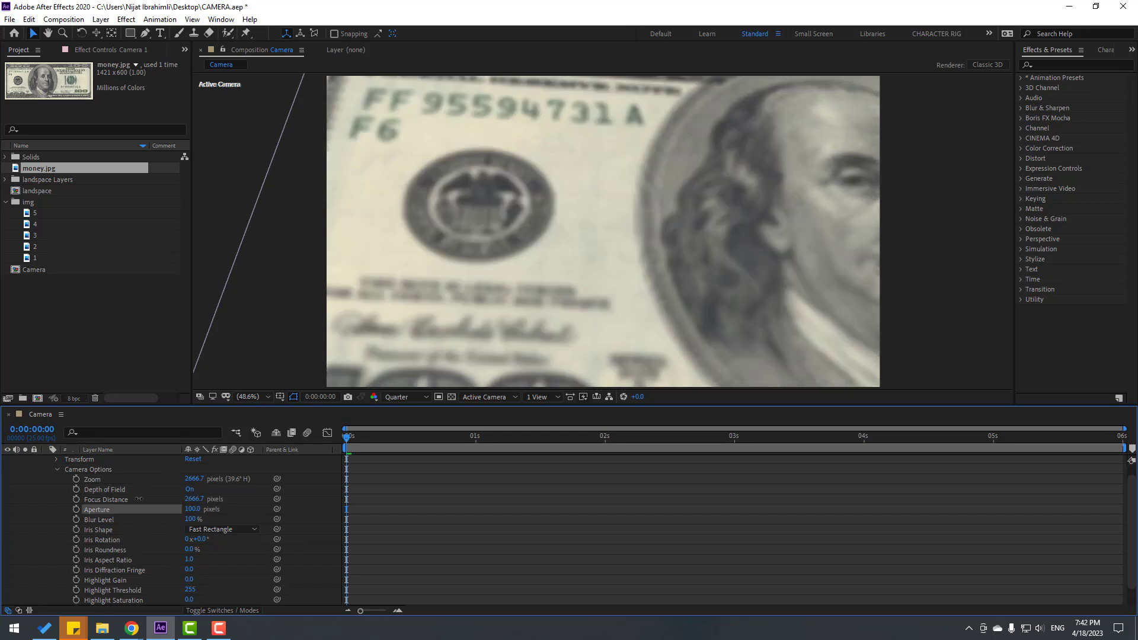
# Set the preview resolution to Full and bring Camera 1's Focus Distance to 702.7 pixels.
pyautogui.moveTo(138, 499); pyautogui.dragTo(95, 499)
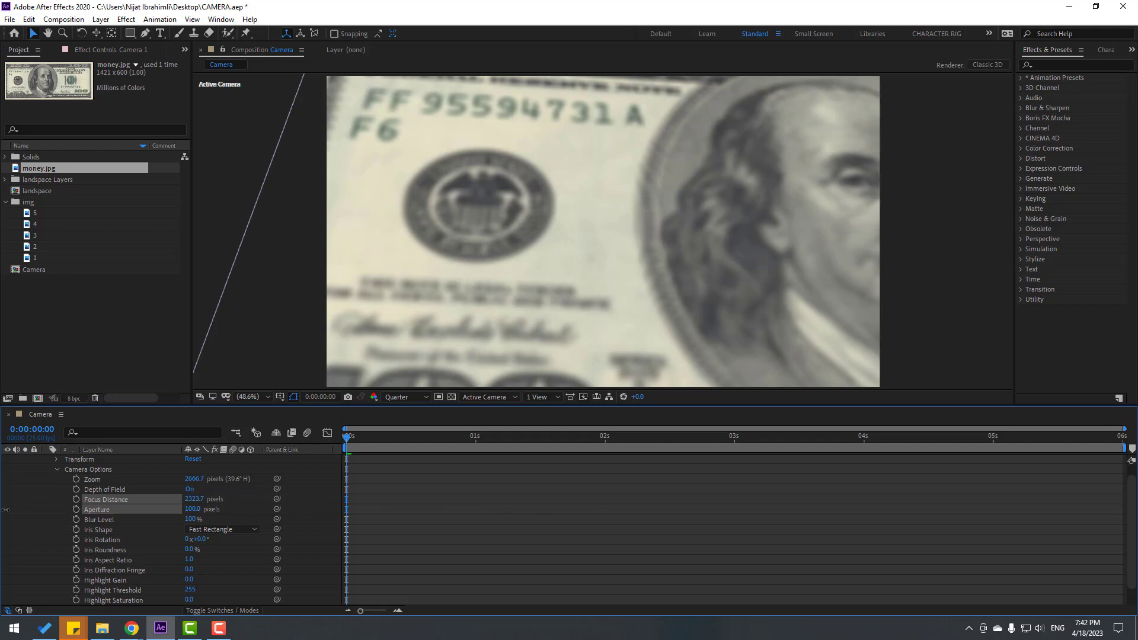
pyautogui.moveTo(6, 509); pyautogui.dragTo(44, 509)
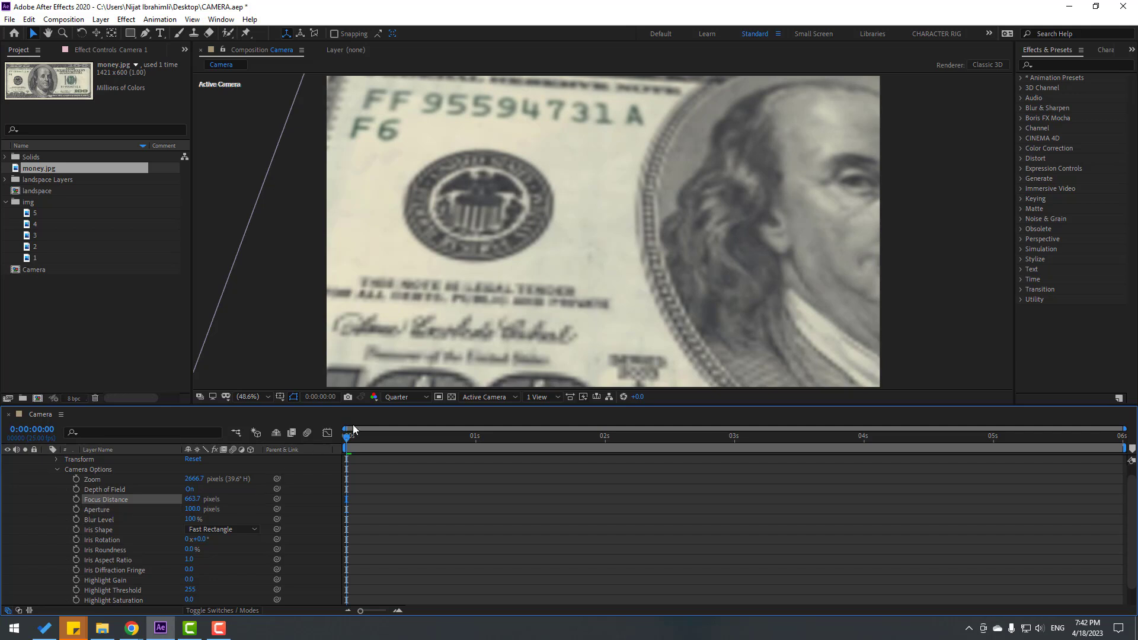
pyautogui.click(401, 396)
pyautogui.click(400, 428)
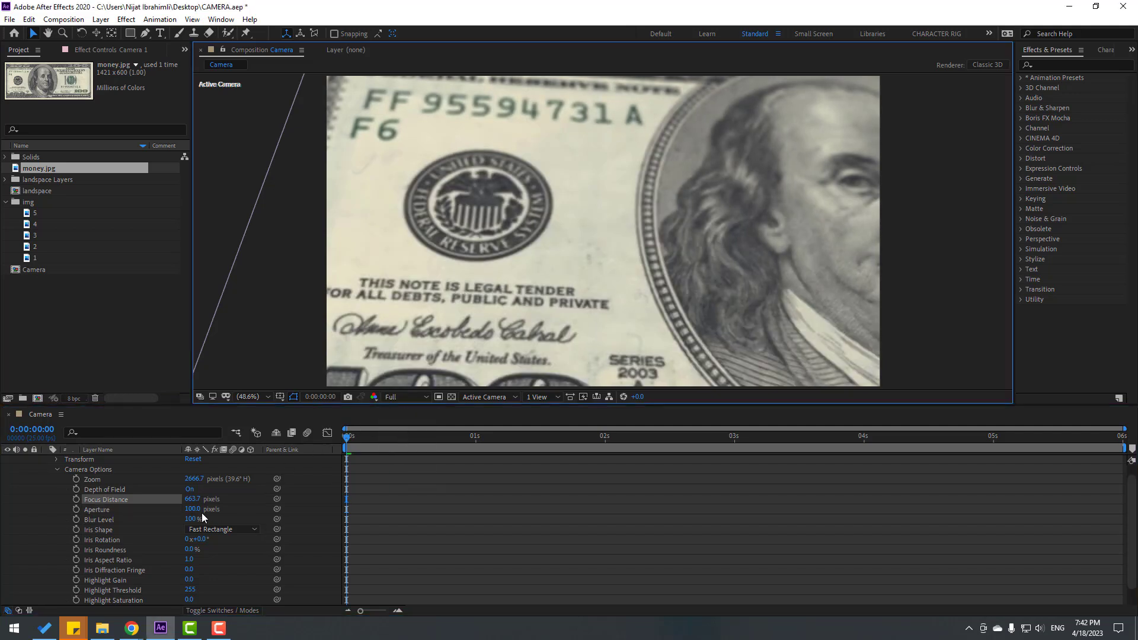
pyautogui.moveTo(193, 502); pyautogui.dragTo(223, 487)
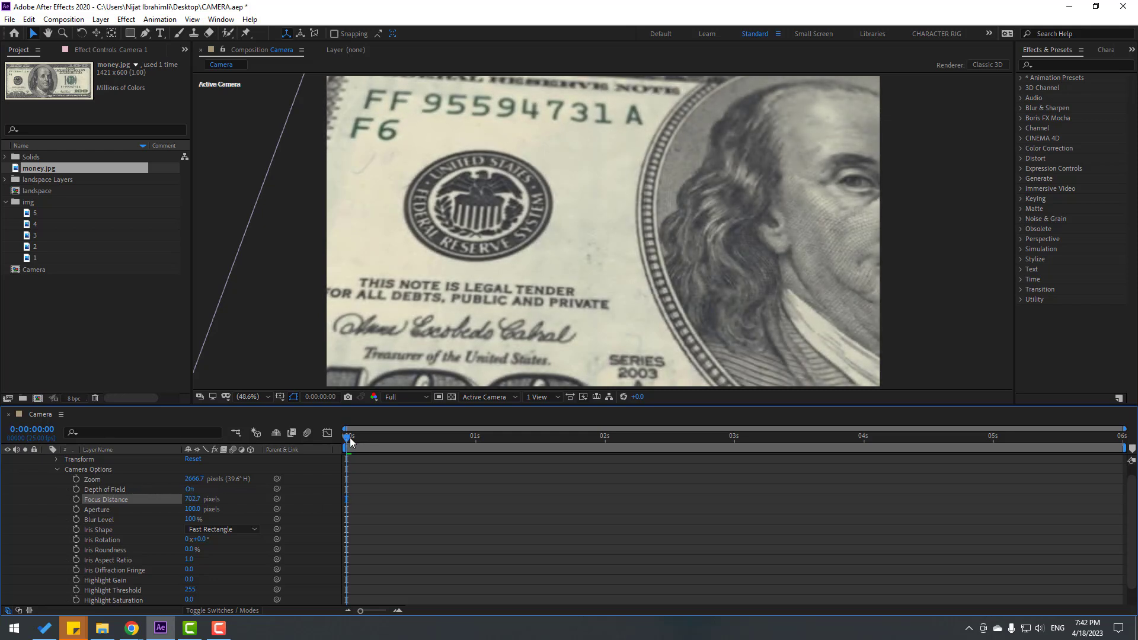
# Move to 0:00:01:09 and raise Camera 1's Aperture to 200 pixels, finally settling on 400 pixels.
pyautogui.moveTo(349, 437); pyautogui.dragTo(522, 438)
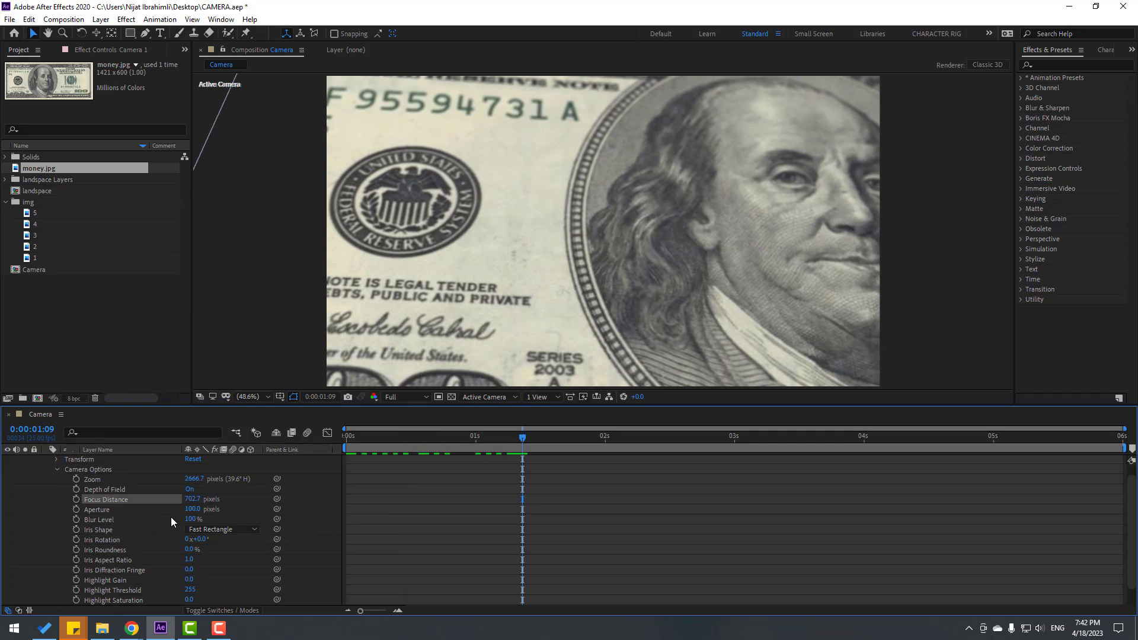
pyautogui.click(192, 509)
pyautogui.write('200')
pyautogui.press('Return')
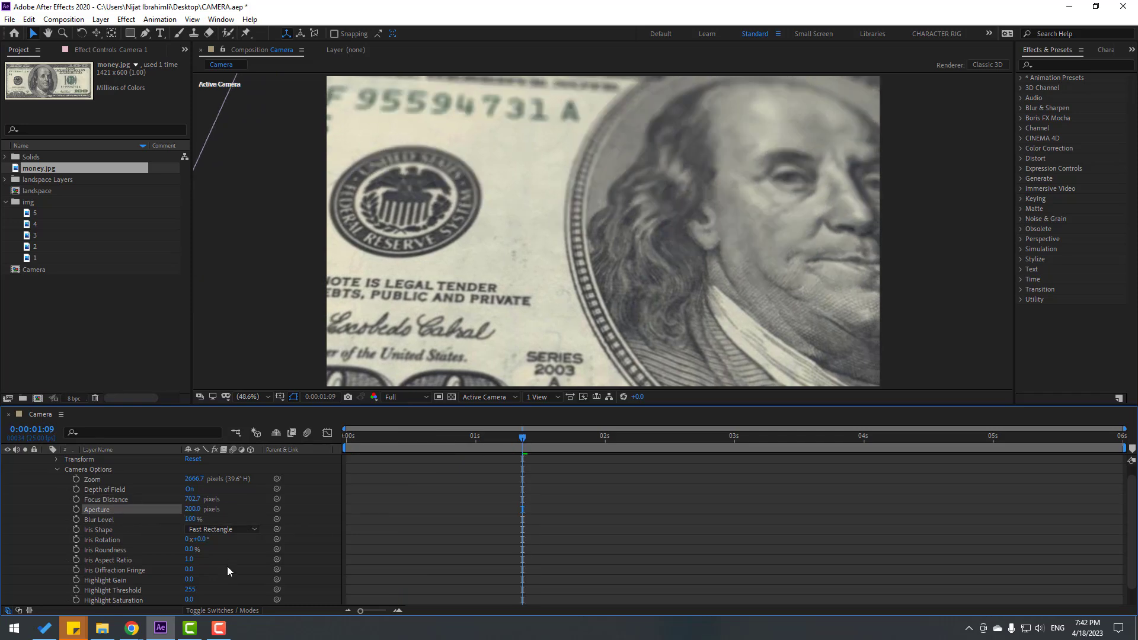
pyautogui.click(193, 509)
pyautogui.write('400')
pyautogui.press('Return')
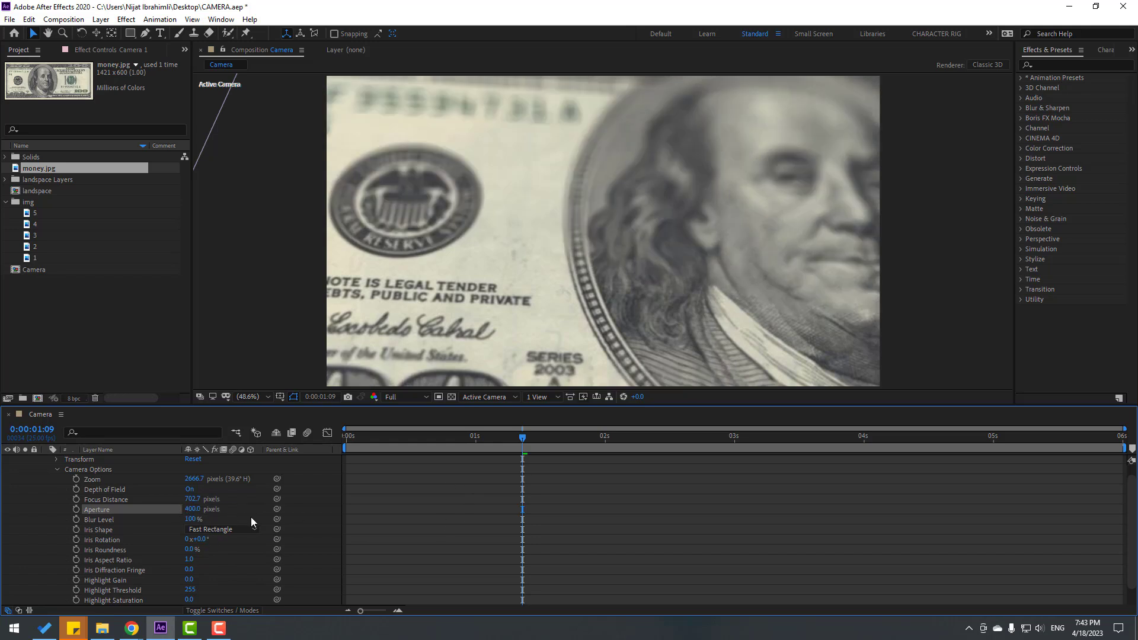
# Keyframe Camera 1's Focus Distance at 673.7 pixels just before the one-second mark and at 830.7 pixels at 0:00:02:23.
pyautogui.moveTo(192, 503)
pyautogui.mouseDown()
pyautogui.moveTo(202, 499)
pyautogui.moveTo(179, 504)
pyautogui.mouseUp()
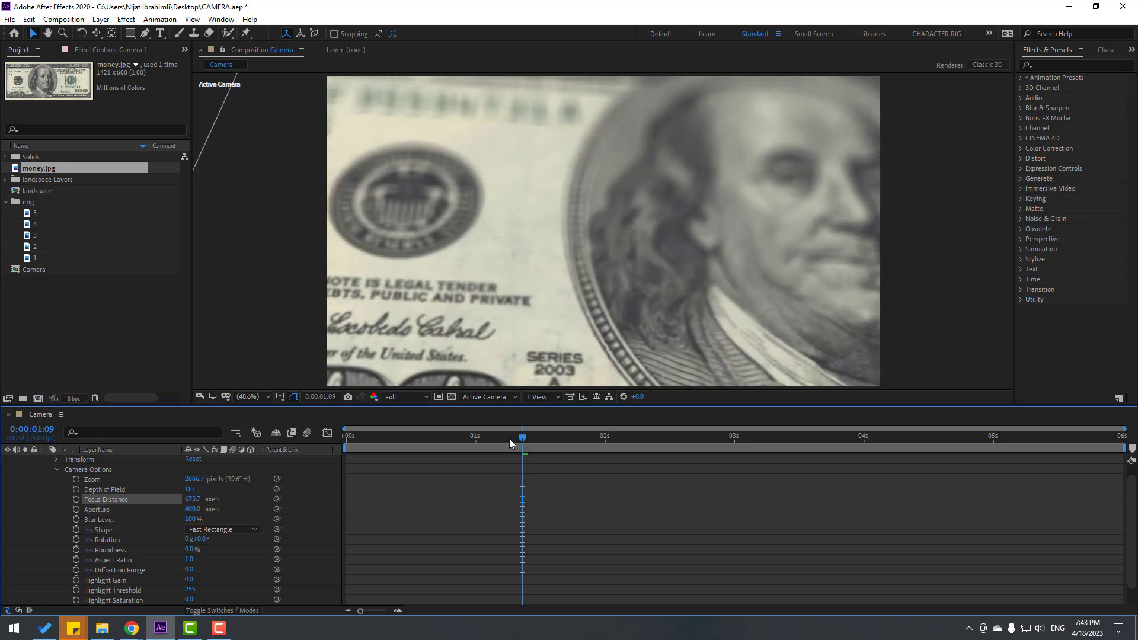
pyautogui.moveTo(509, 439); pyautogui.dragTo(724, 437)
pyautogui.click(77, 500)
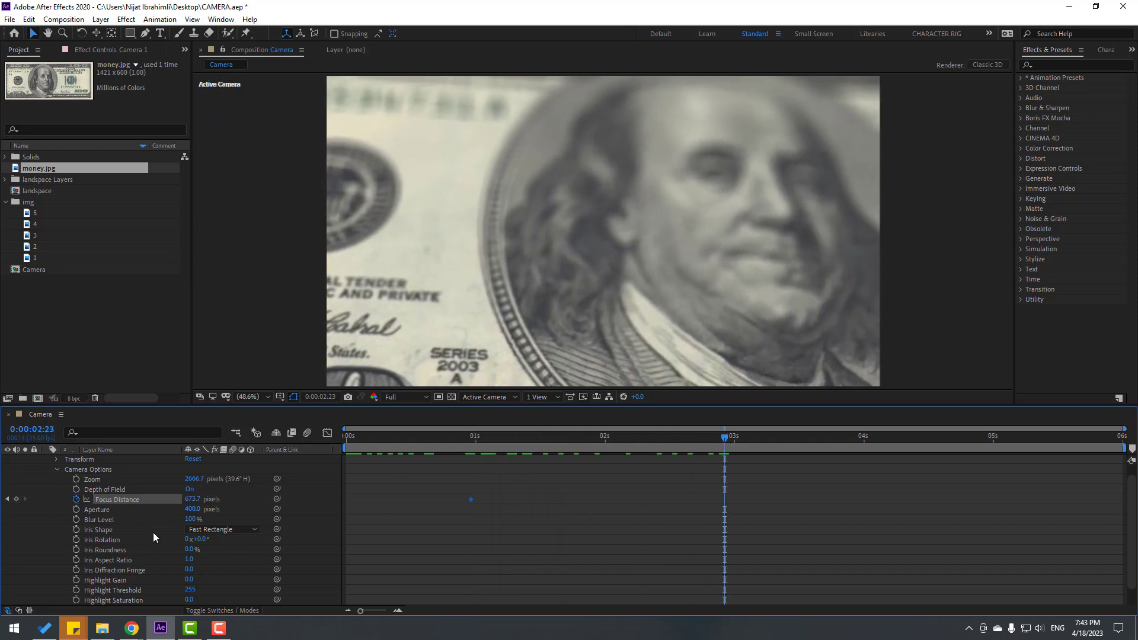
pyautogui.moveTo(191, 503); pyautogui.dragTo(273, 492)
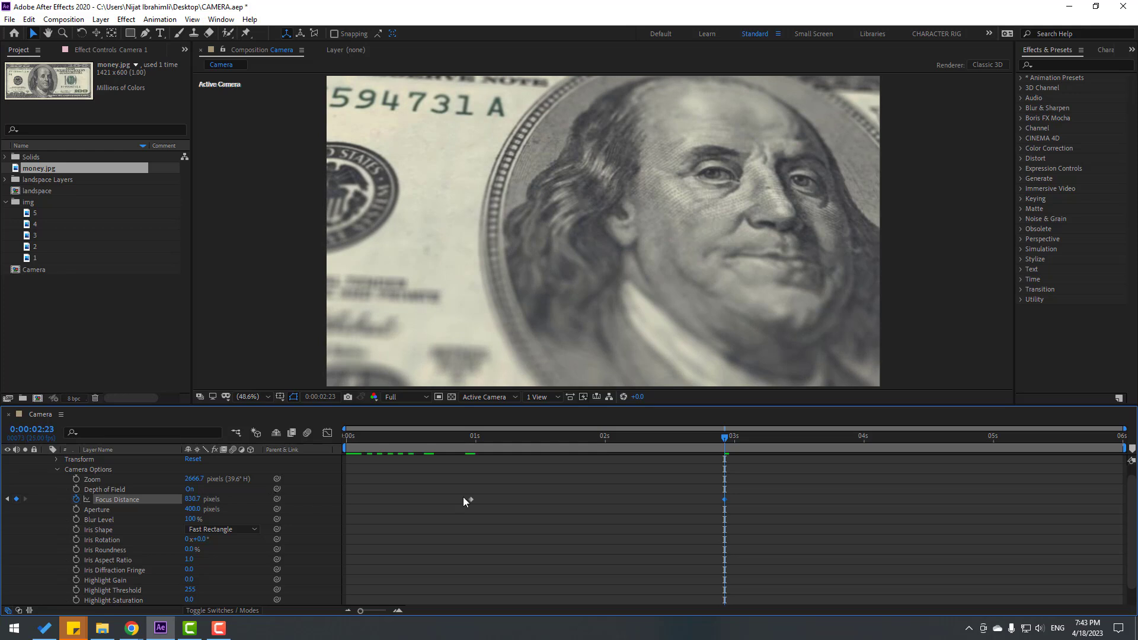
# Add Focus Distance keyframes of 830.7 pixels at 0:00:04:01 and 675.7 pixels at 0:00:05:24, and preview the focus changes.
pyautogui.moveTo(435, 439); pyautogui.dragTo(869, 436)
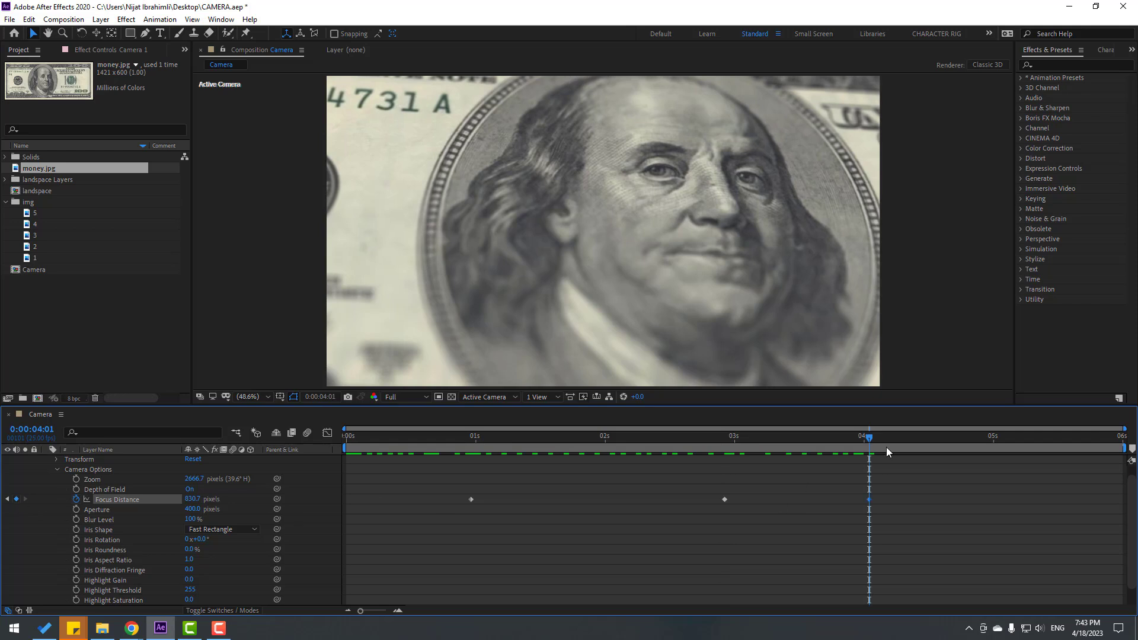
pyautogui.moveTo(886, 448); pyautogui.dragTo(1118, 437)
pyautogui.moveTo(205, 500); pyautogui.dragTo(166, 507)
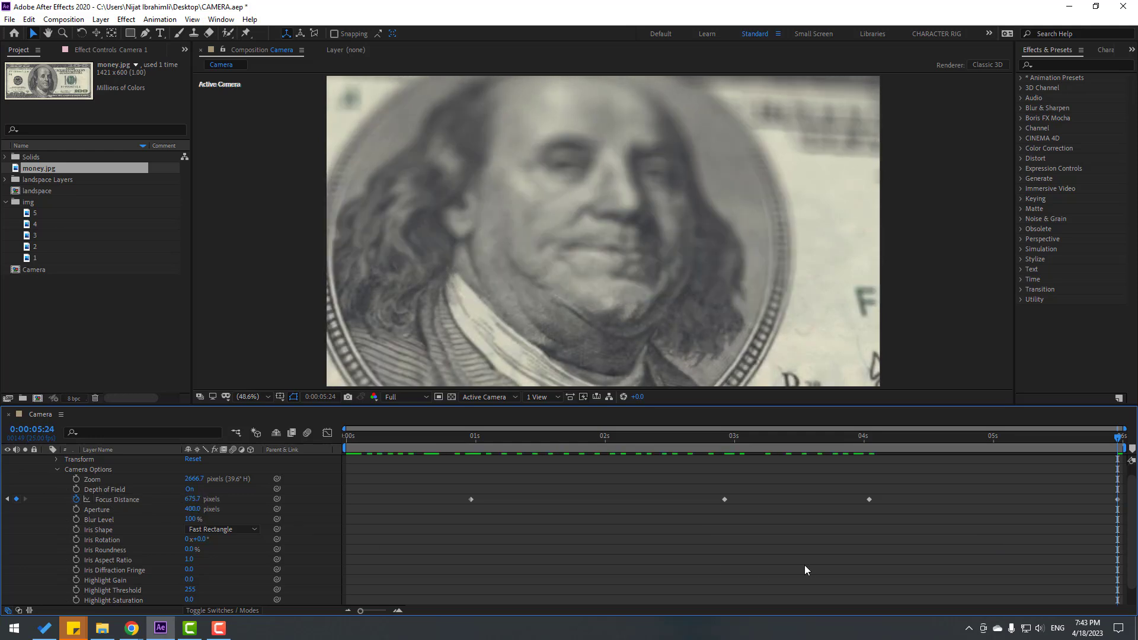
pyautogui.press('space')
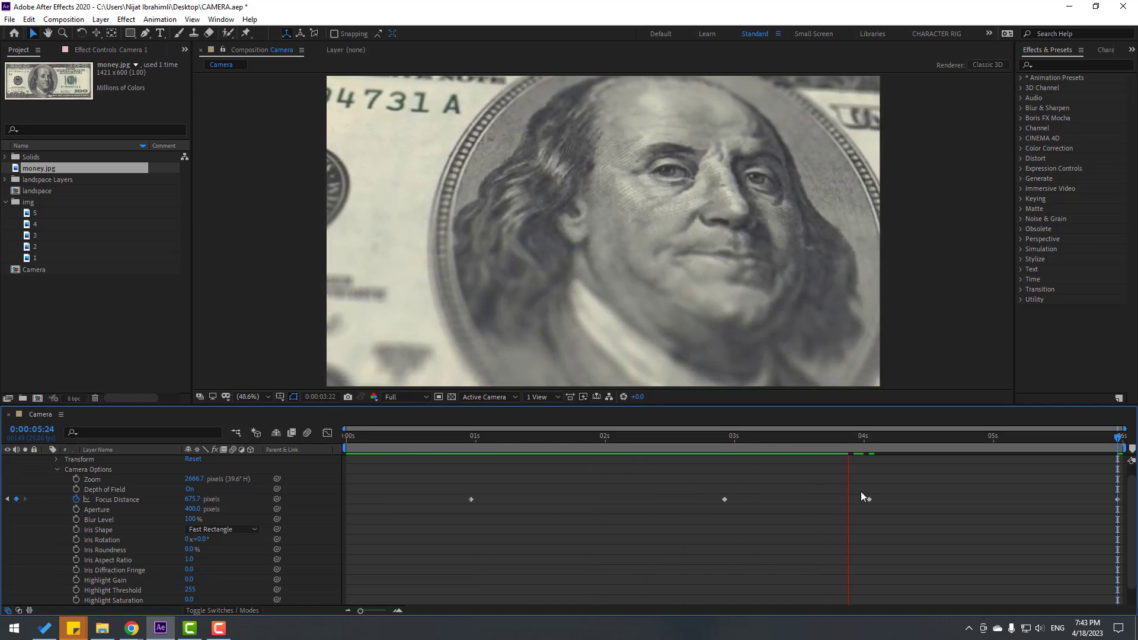
# Return to 0:00:00:00, collapse Camera 1's properties, and add a Point light with the blue color 1B8CFF.
pyautogui.moveTo(1048, 439); pyautogui.dragTo(129, 475)
pyautogui.scroll(1, 89, 468)
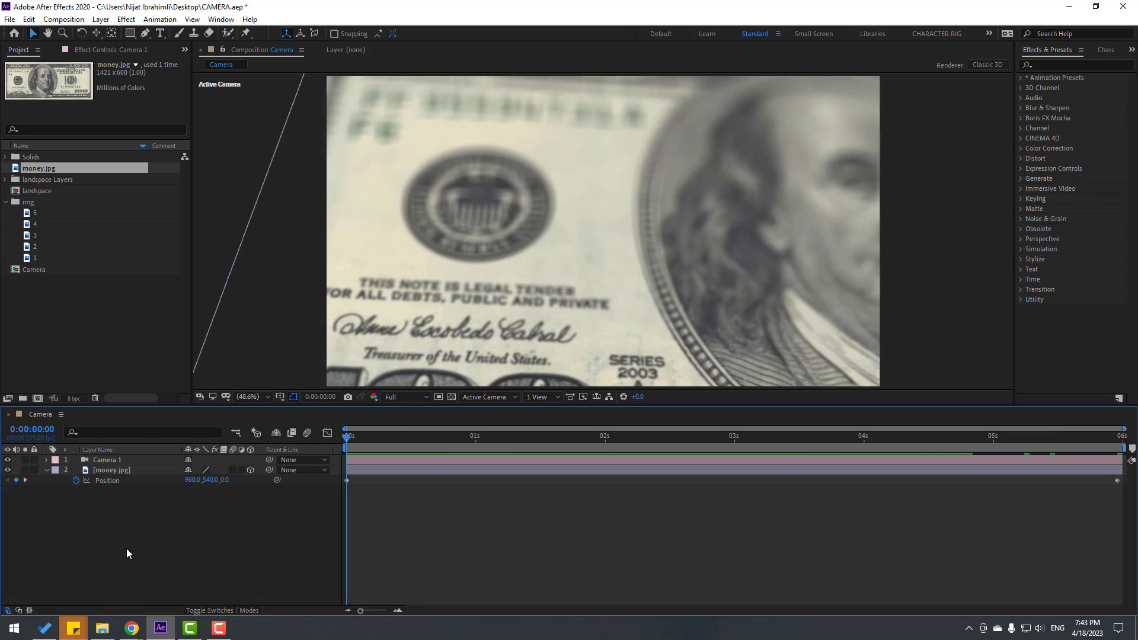
pyautogui.rightClick(164, 518)
pyautogui.moveTo(237, 389)
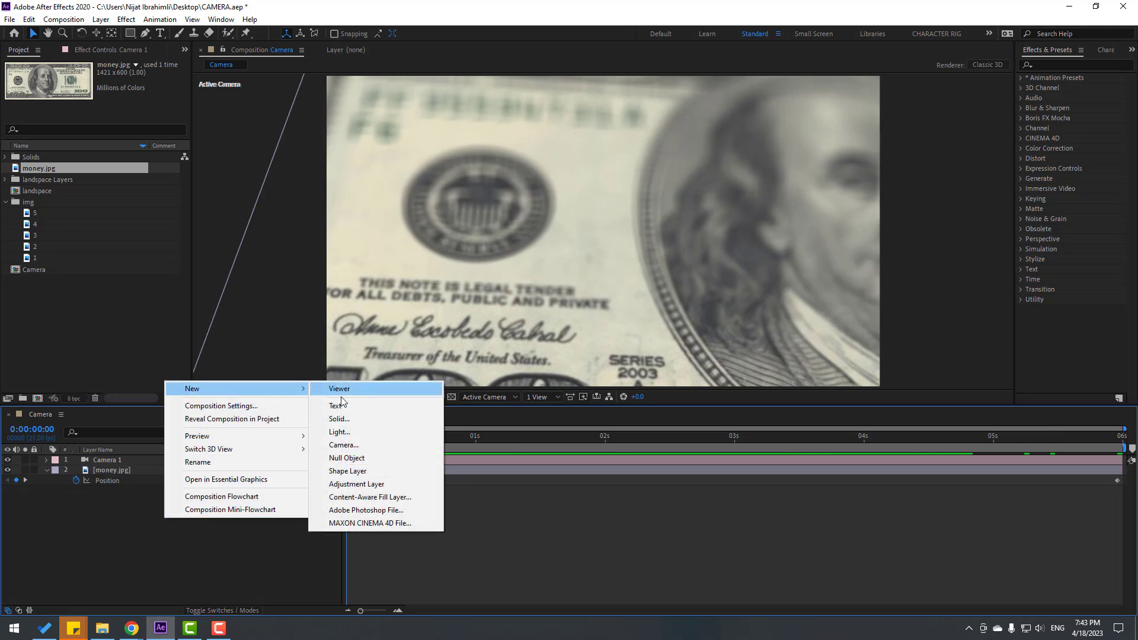
pyautogui.click(358, 430)
pyautogui.press('Tab')
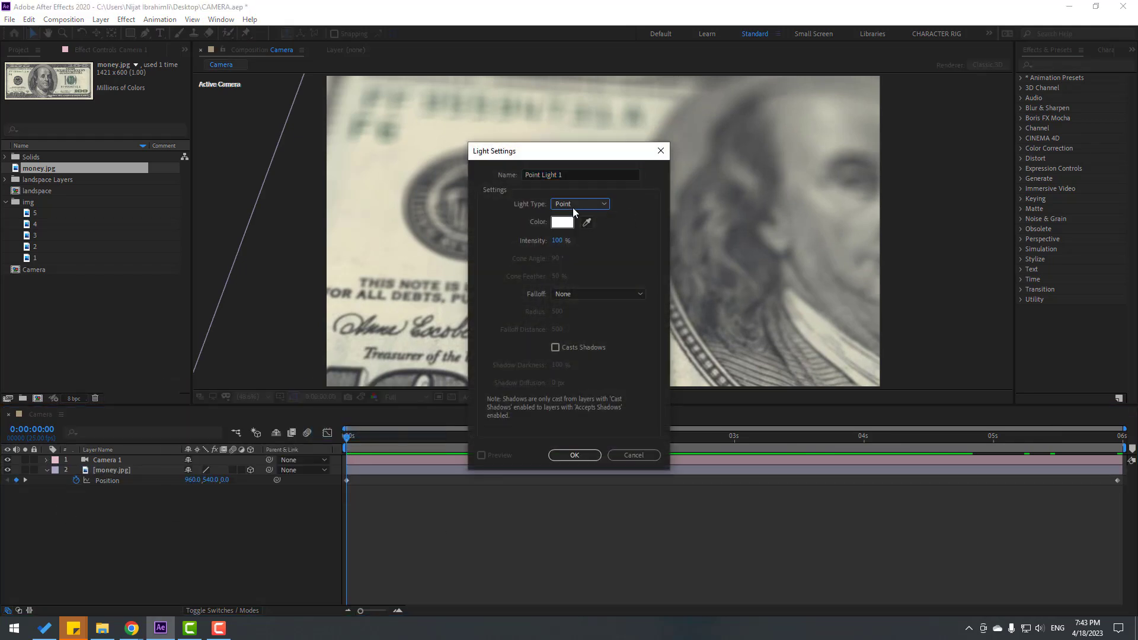
pyautogui.click(560, 224)
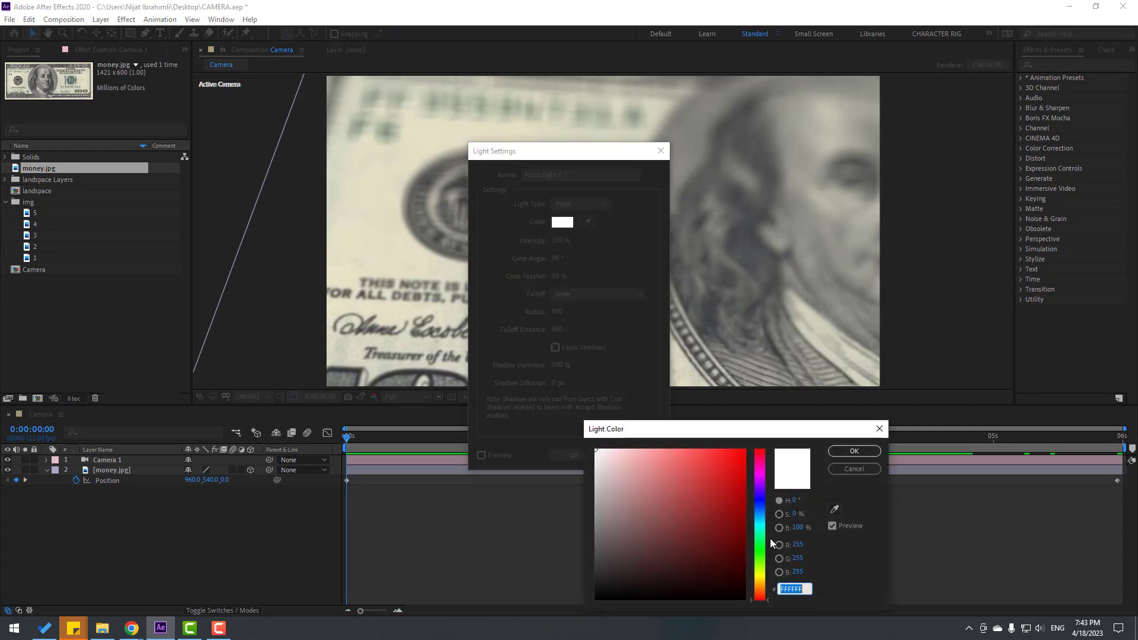
pyautogui.click(727, 471)
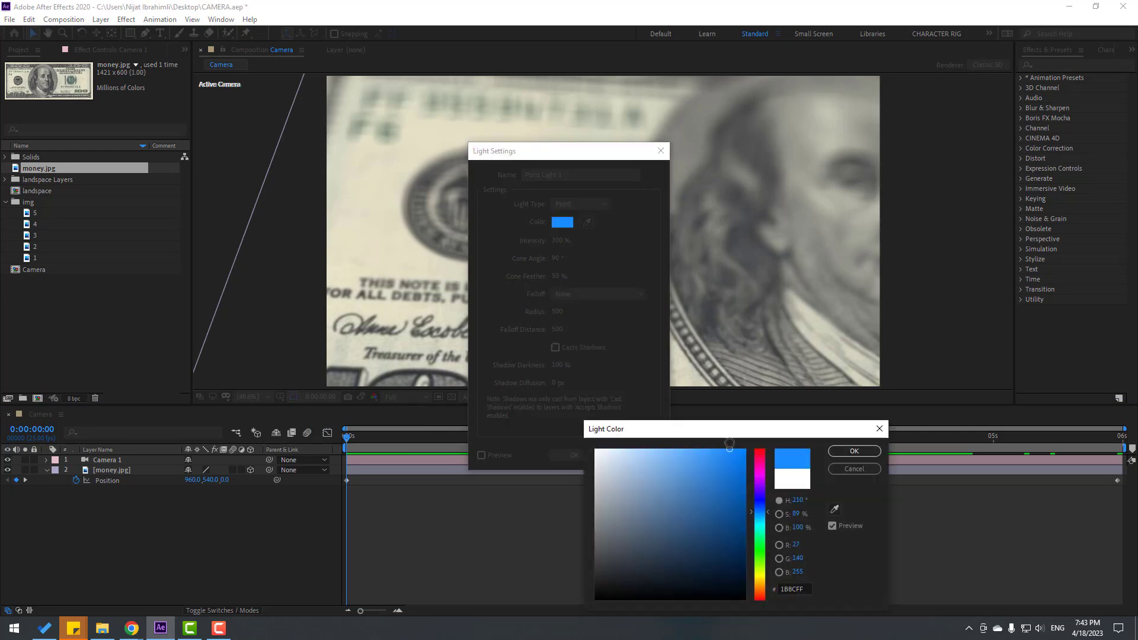
pyautogui.click(853, 451)
pyautogui.click(564, 457)
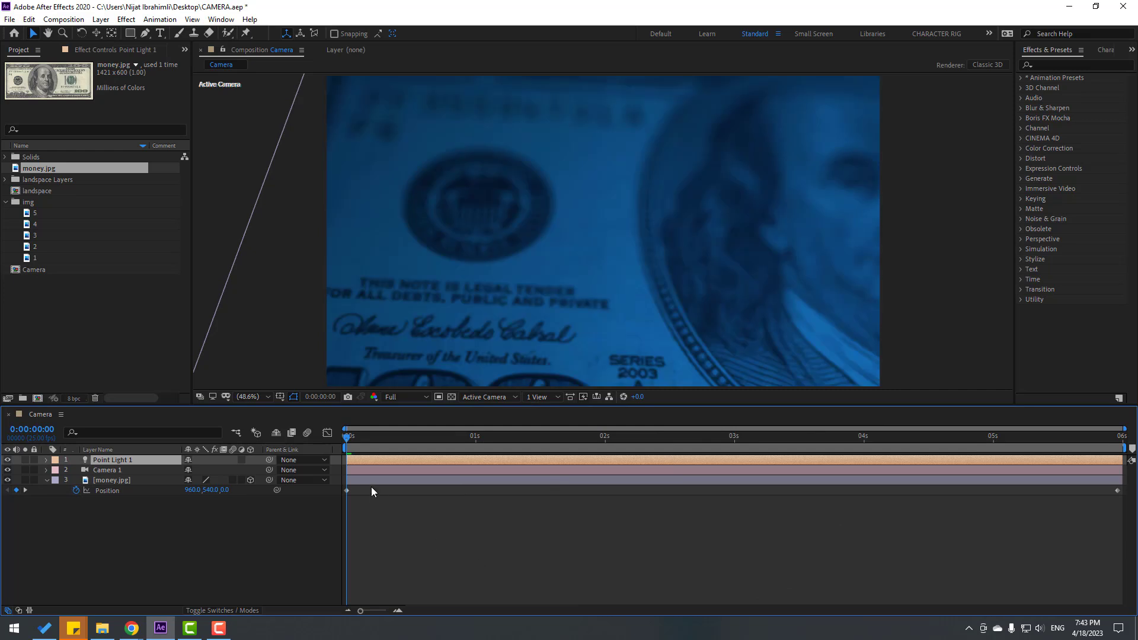
# Switch to Custom View 1 and move Point Light 1 along its X axis toward the seal end of the banknote.
pyautogui.click(482, 397)
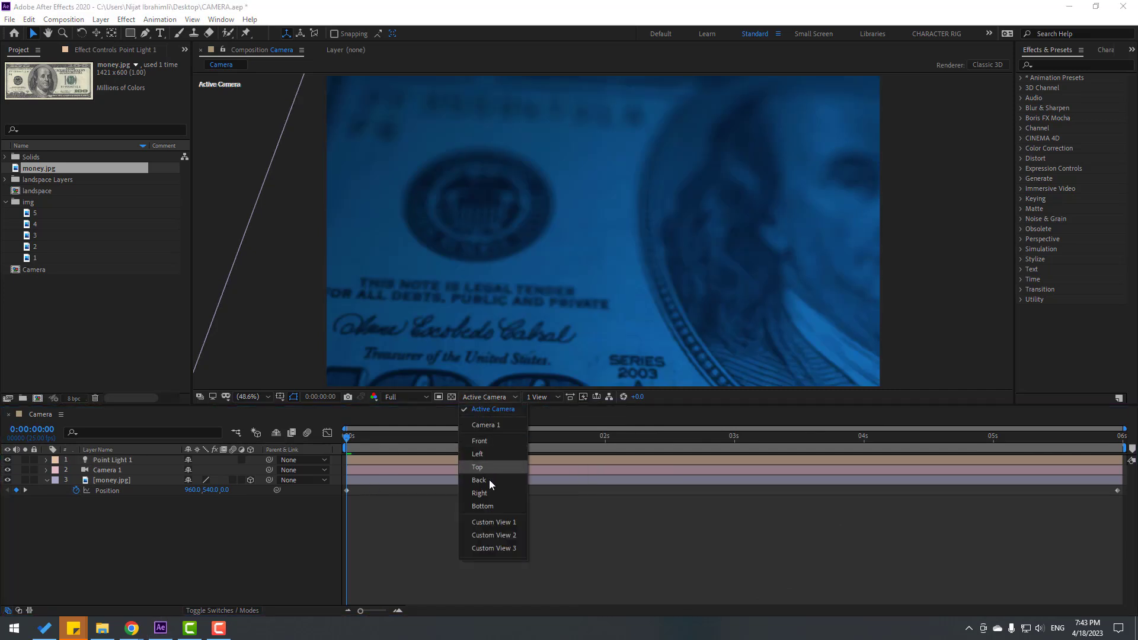
pyautogui.click(500, 523)
pyautogui.scroll(-4, 621, 304)
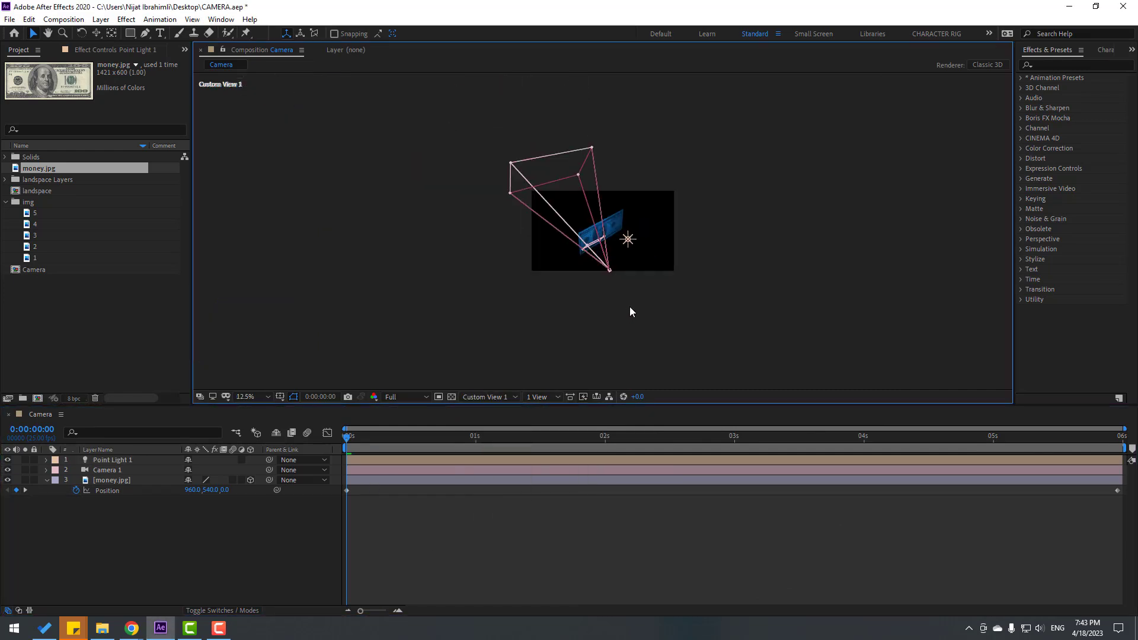
pyautogui.scroll(4, 695, 271)
pyautogui.click(702, 263)
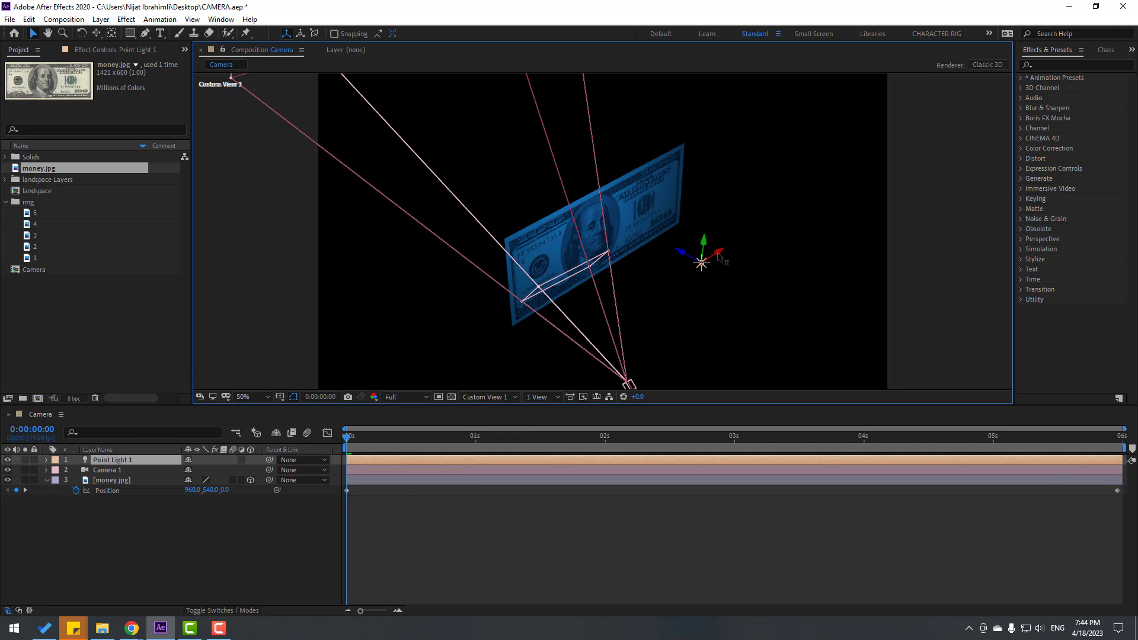
pyautogui.moveTo(715, 257); pyautogui.dragTo(540, 361)
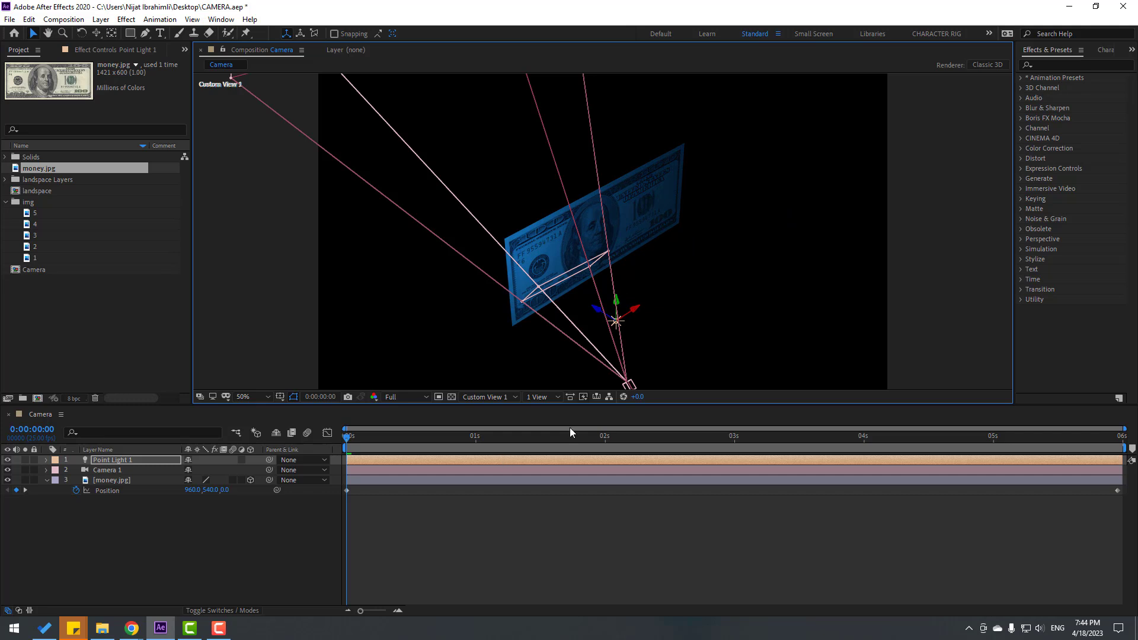
# Split the viewer into two horizontal views, showing Active Camera beside Custom View 1.
pyautogui.click(540, 397)
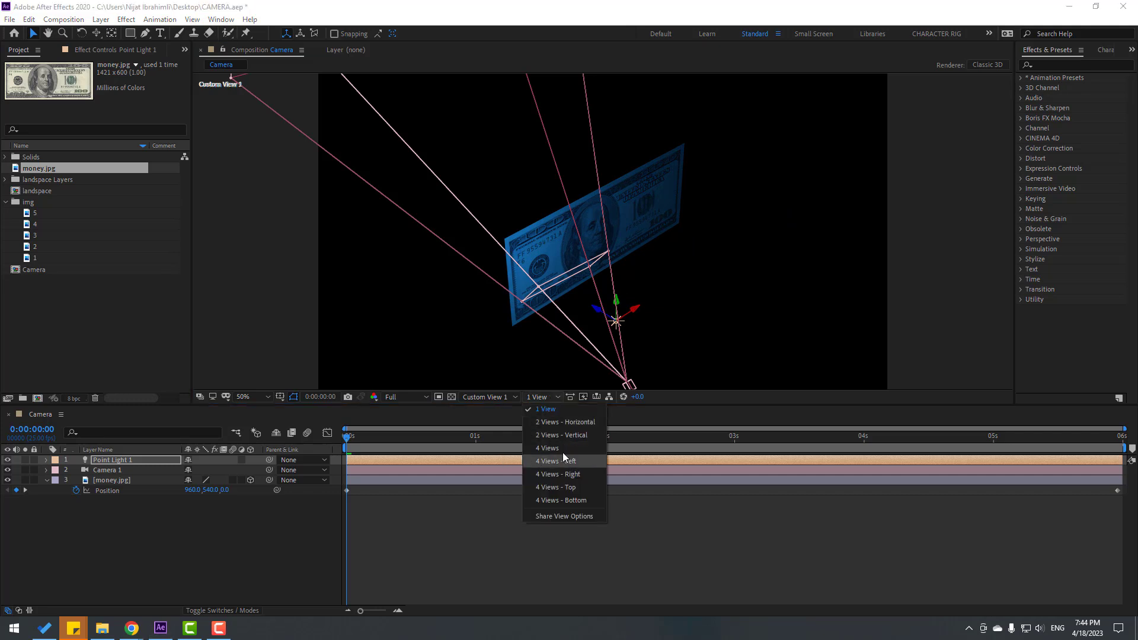
pyautogui.click(552, 423)
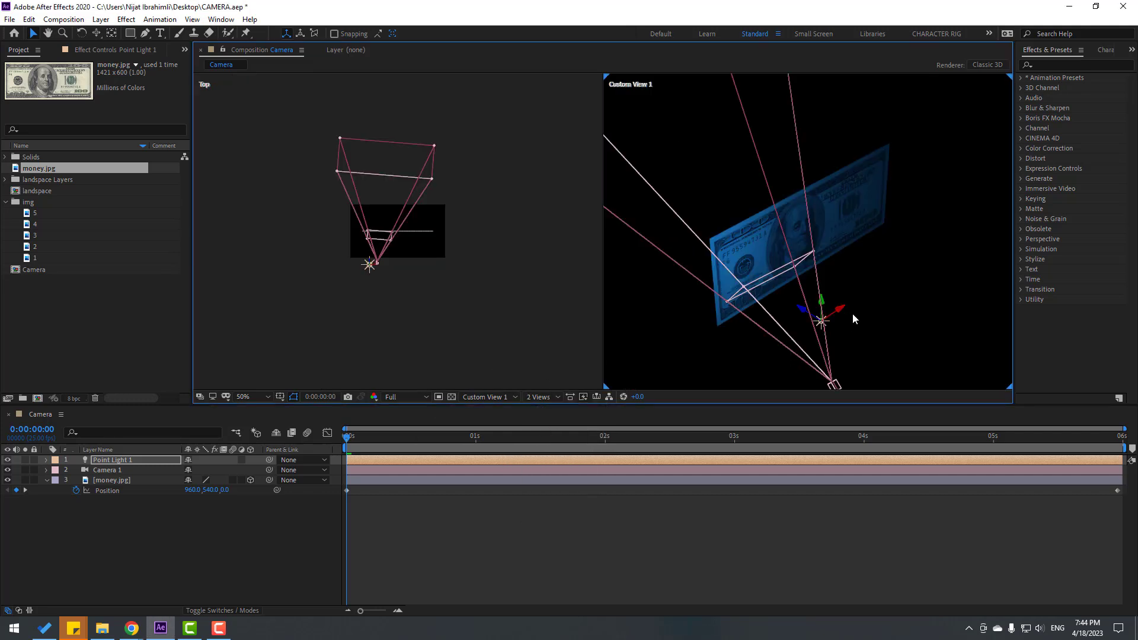
pyautogui.click(293, 275)
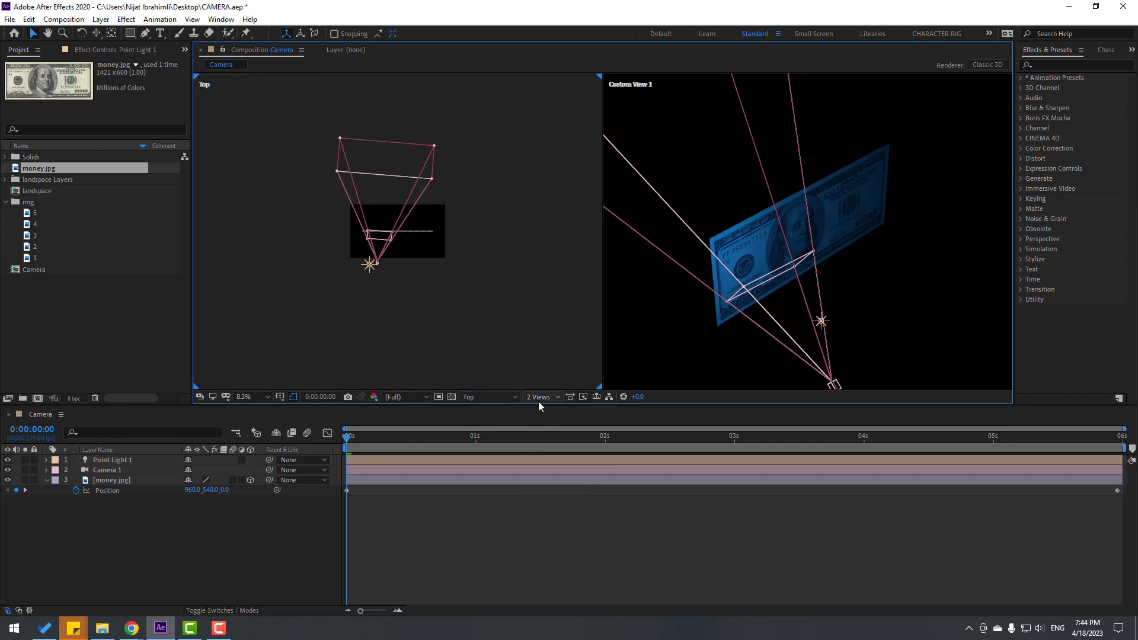
pyautogui.click(496, 397)
pyautogui.click(489, 410)
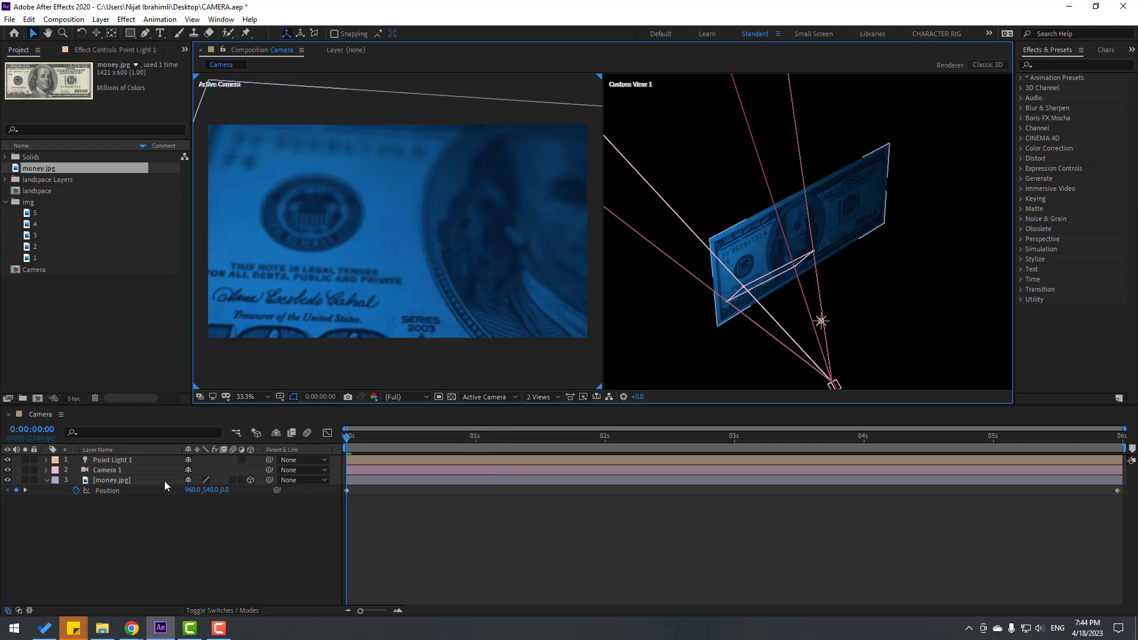
# Move Point Light 1 along X to -83.1 and keyframe its Position at 0:00:00:00.
pyautogui.click(118, 460)
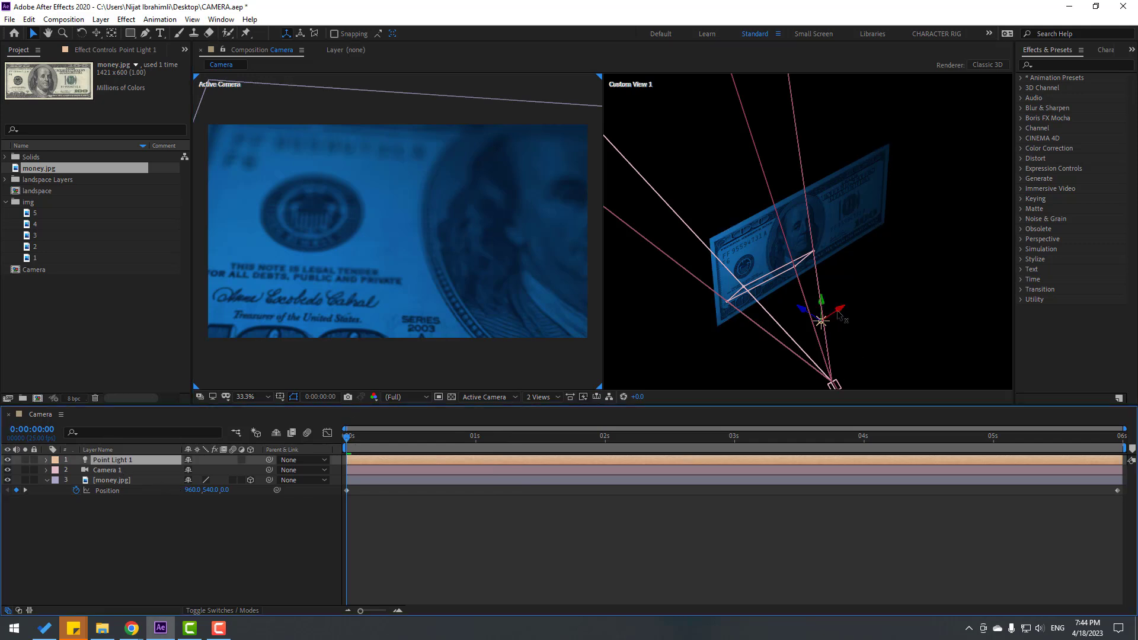
pyautogui.moveTo(839, 318); pyautogui.dragTo(710, 362)
pyautogui.click(116, 460)
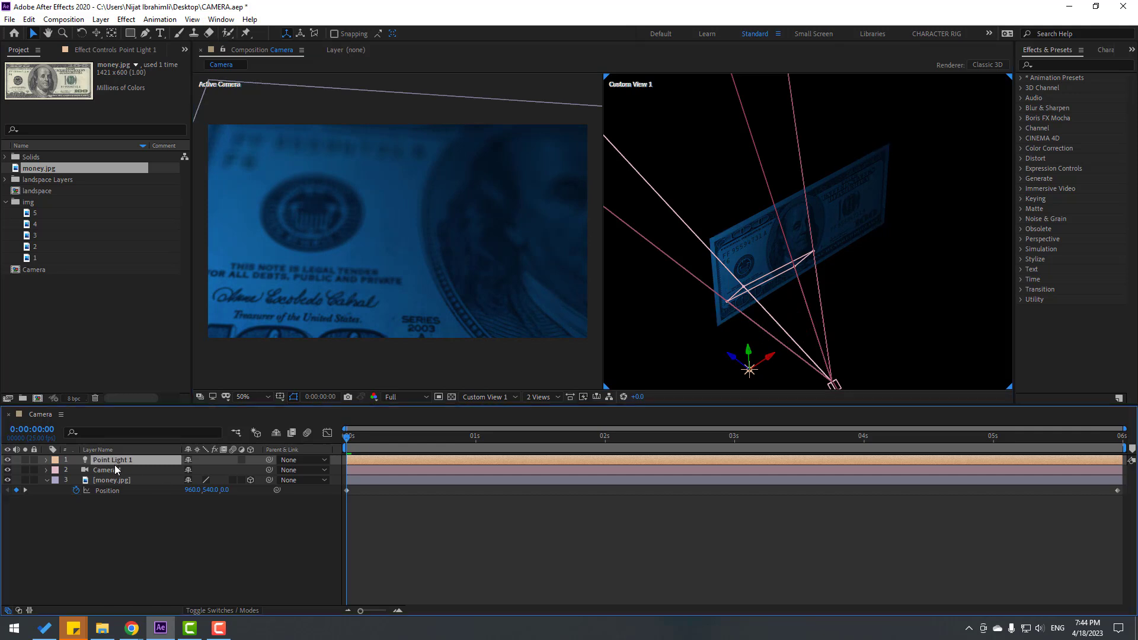
pyautogui.press('p')
pyautogui.click(77, 471)
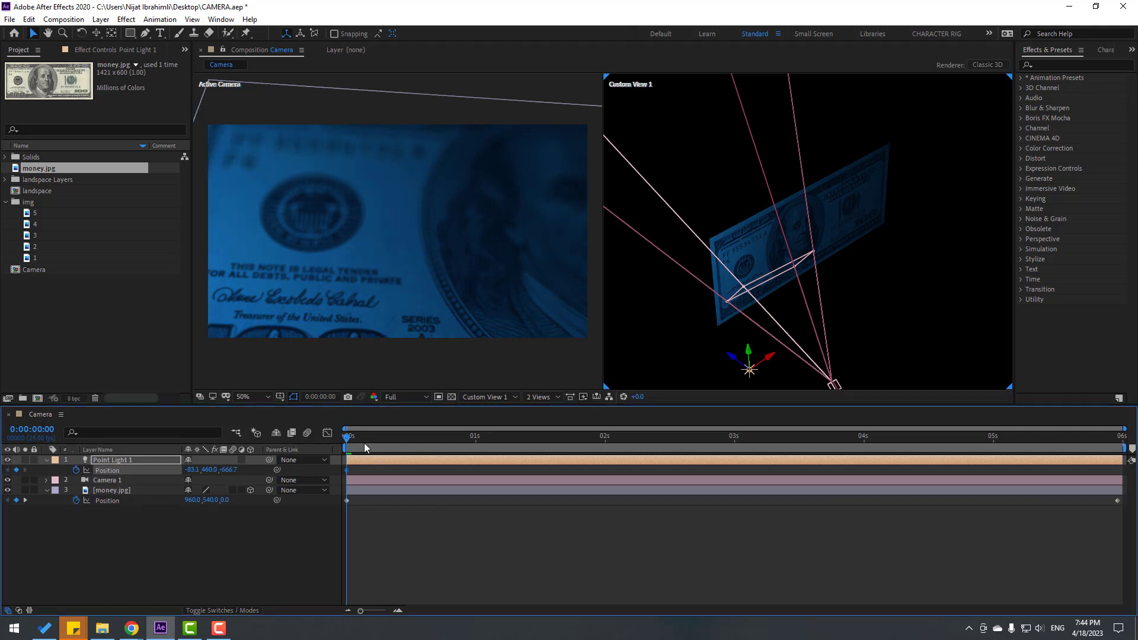
# At 0:00:05:24, move Point Light 1 along X to 1299 and preview the light sweep across the banknote.
pyautogui.moveTo(363, 442); pyautogui.dragTo(1117, 439)
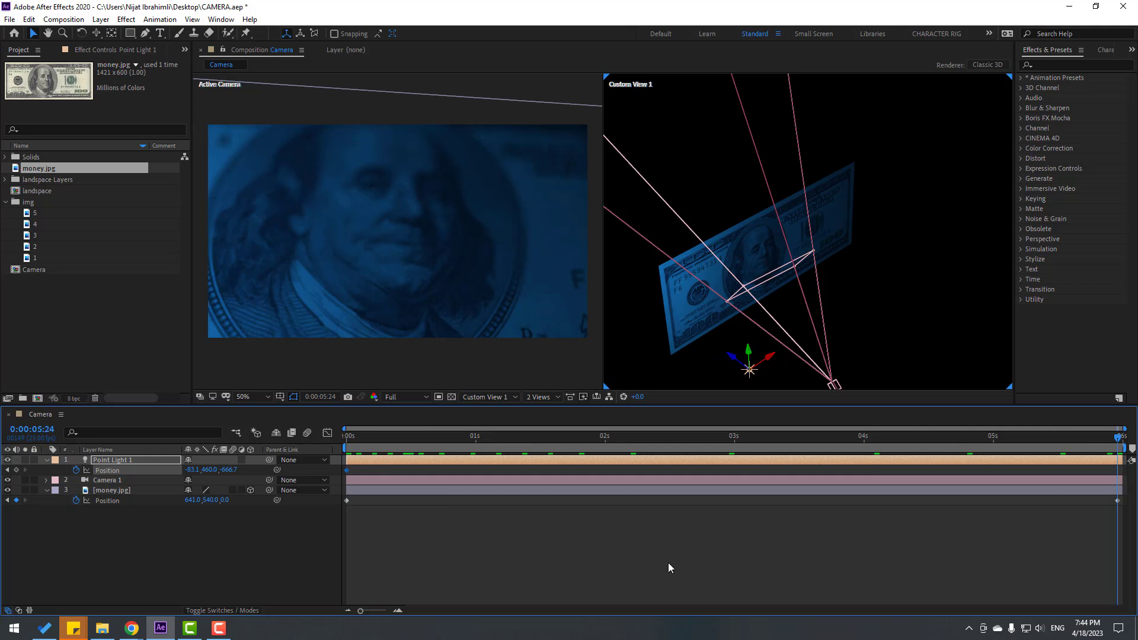
pyautogui.moveTo(769, 358); pyautogui.dragTo(1135, 177)
pyautogui.click(890, 563)
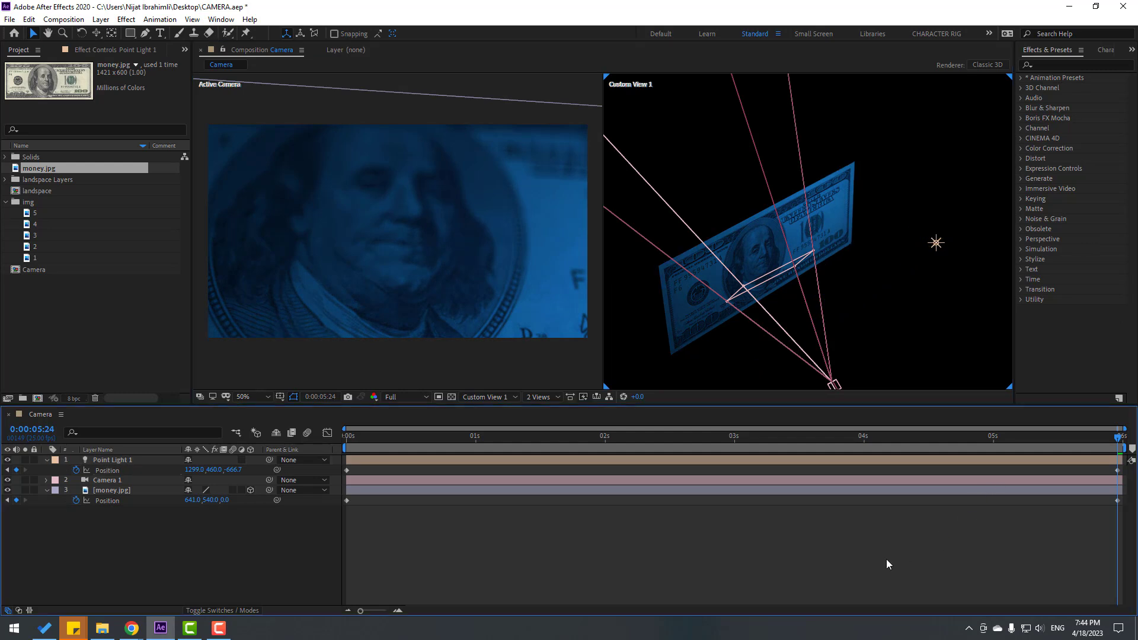
pyautogui.press('space')
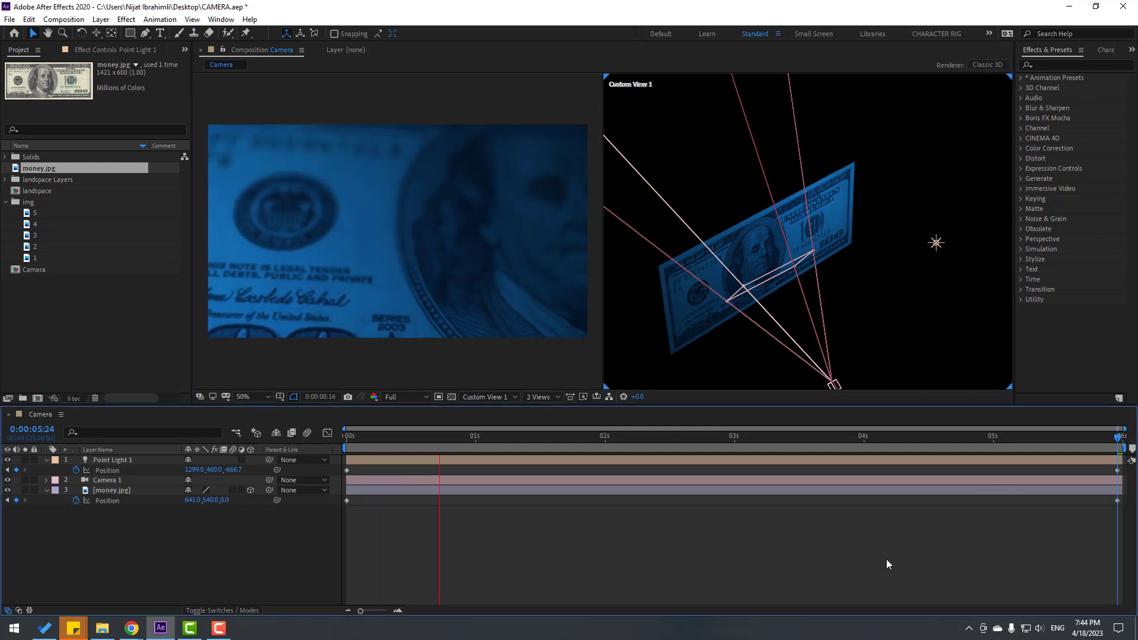
# Return the viewer to a single Active Camera view and preview the lit banknote shot.
pyautogui.click(537, 396)
pyautogui.click(536, 407)
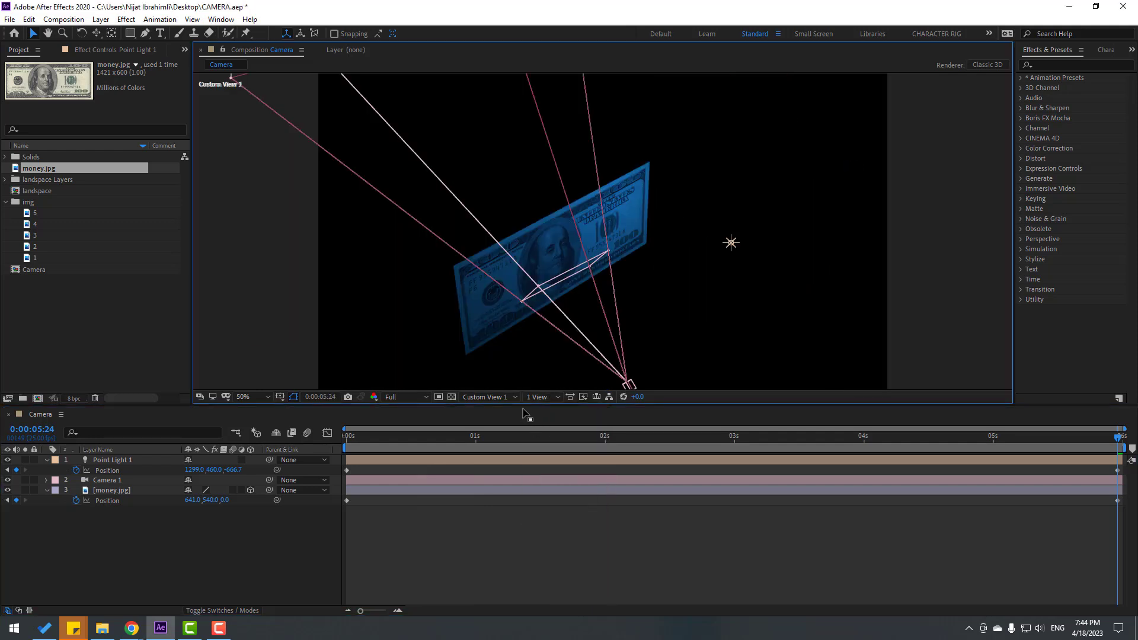
pyautogui.click(474, 398)
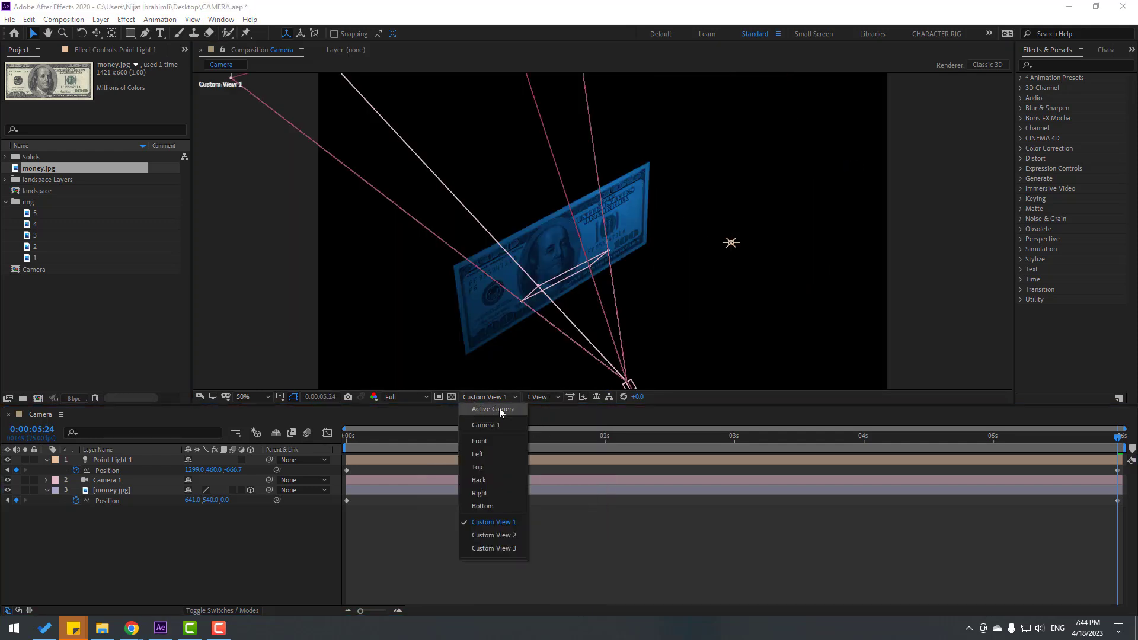
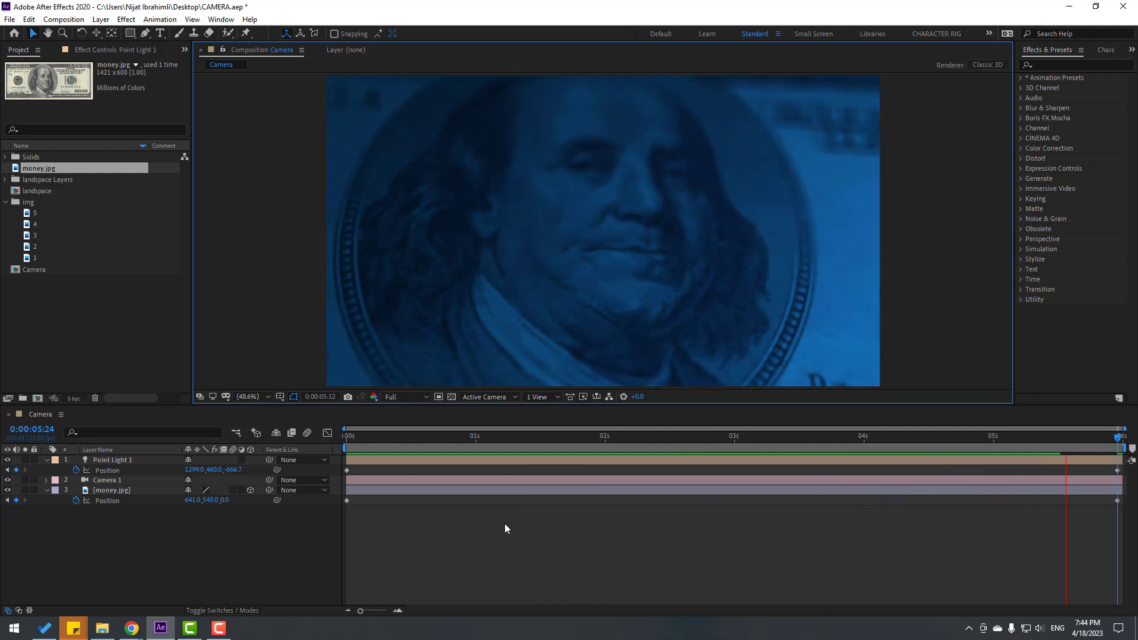
pyautogui.press('space')
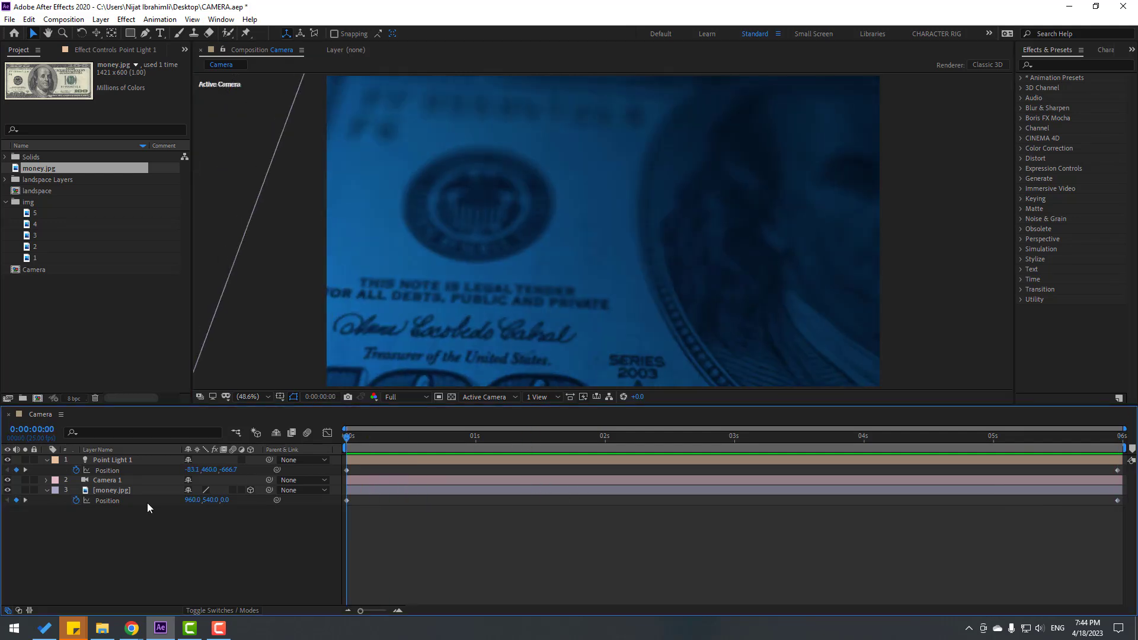
# Keyframe the money.jpg layer's Z Rotation at 0° at 0:00:00:00 and 10° at 0:00:05:24, and preview the rotation.
pyautogui.click(108, 491)
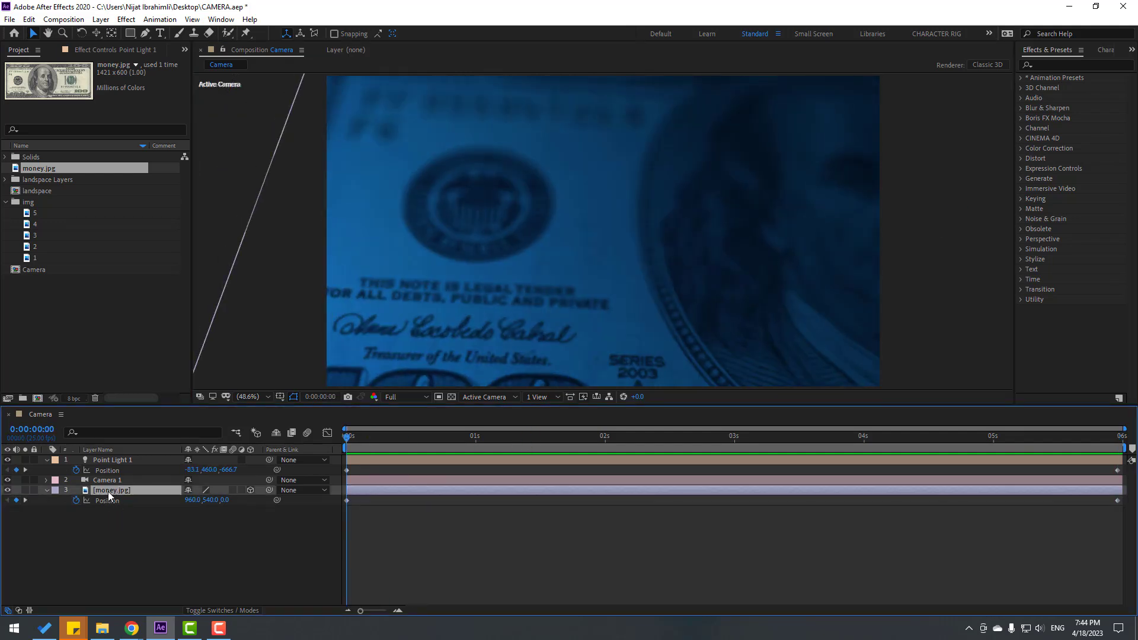
pyautogui.hotkey('shift', 'r')
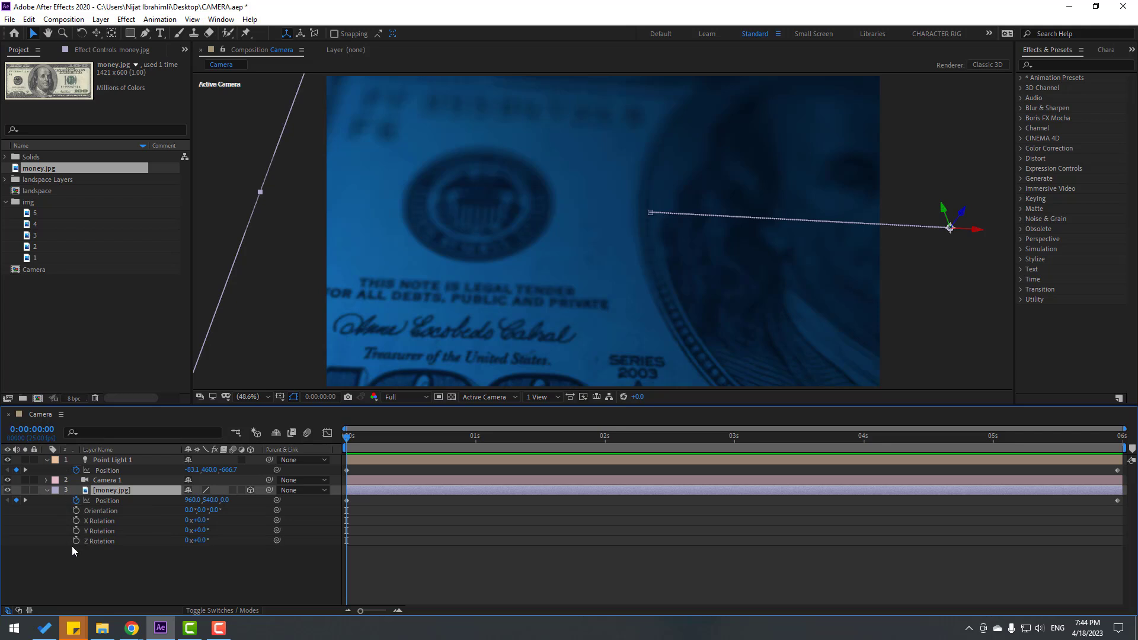
pyautogui.click(76, 540)
pyautogui.moveTo(414, 436); pyautogui.dragTo(1120, 437)
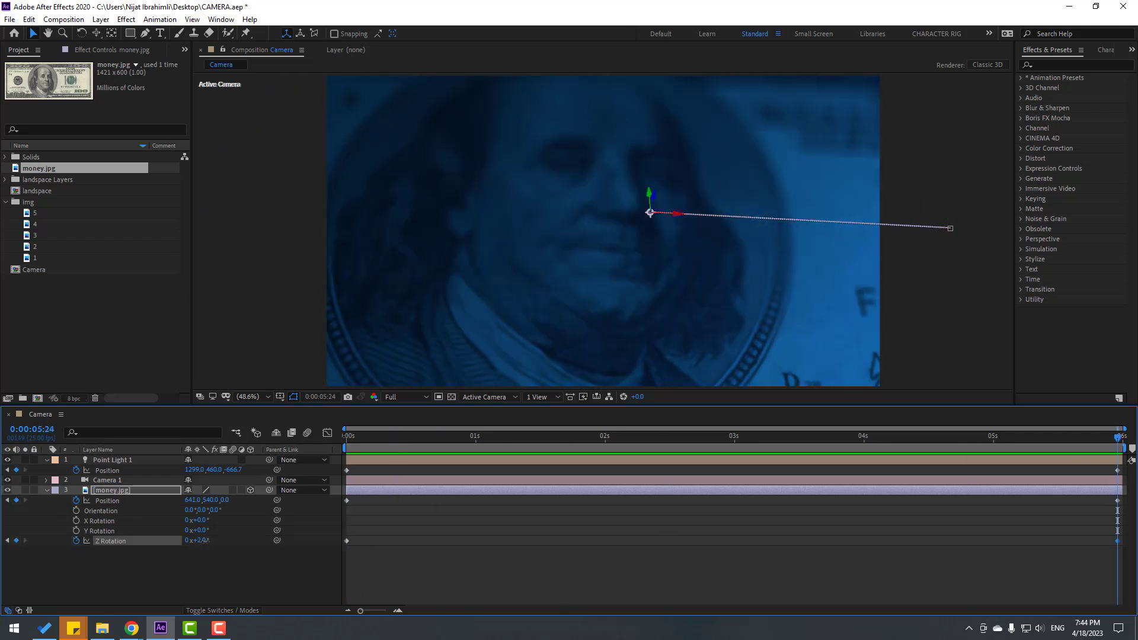
pyautogui.moveTo(204, 540); pyautogui.dragTo(215, 548)
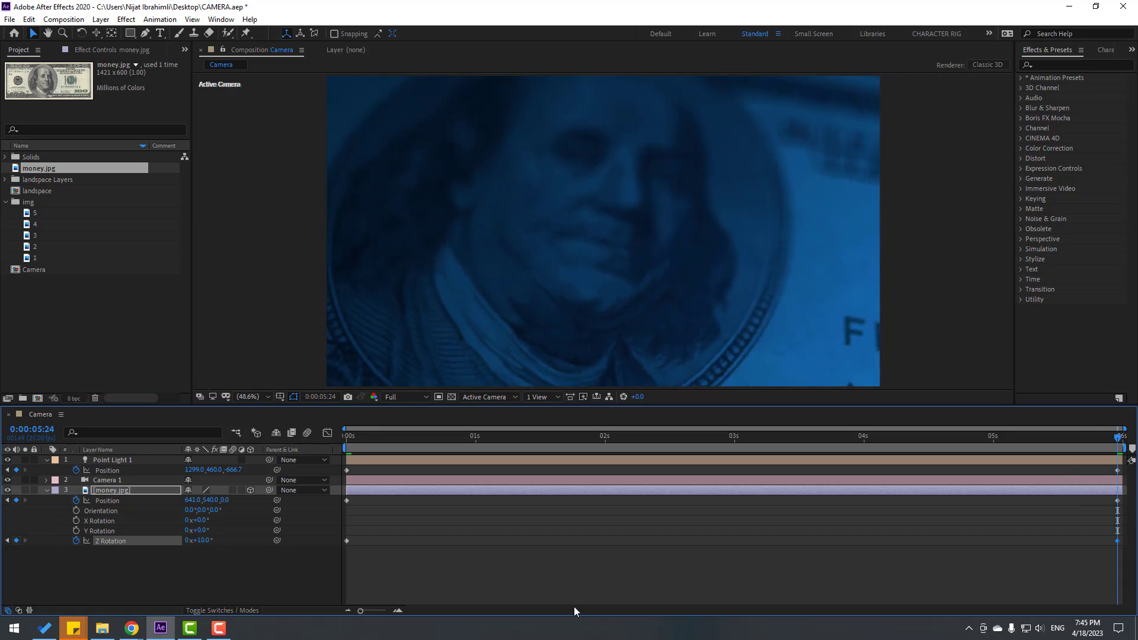
pyautogui.press('space')
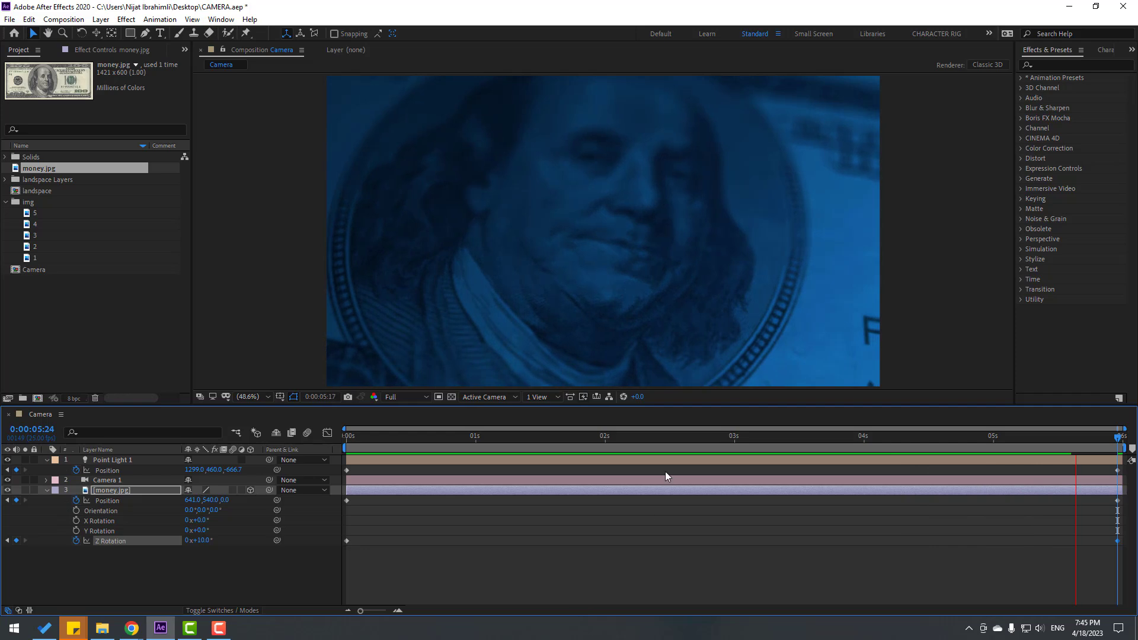
# Return to 0:00:00:00 and duplicate the Point Light 1 layer.
pyautogui.moveTo(503, 437); pyautogui.dragTo(347, 436)
pyautogui.click(99, 461)
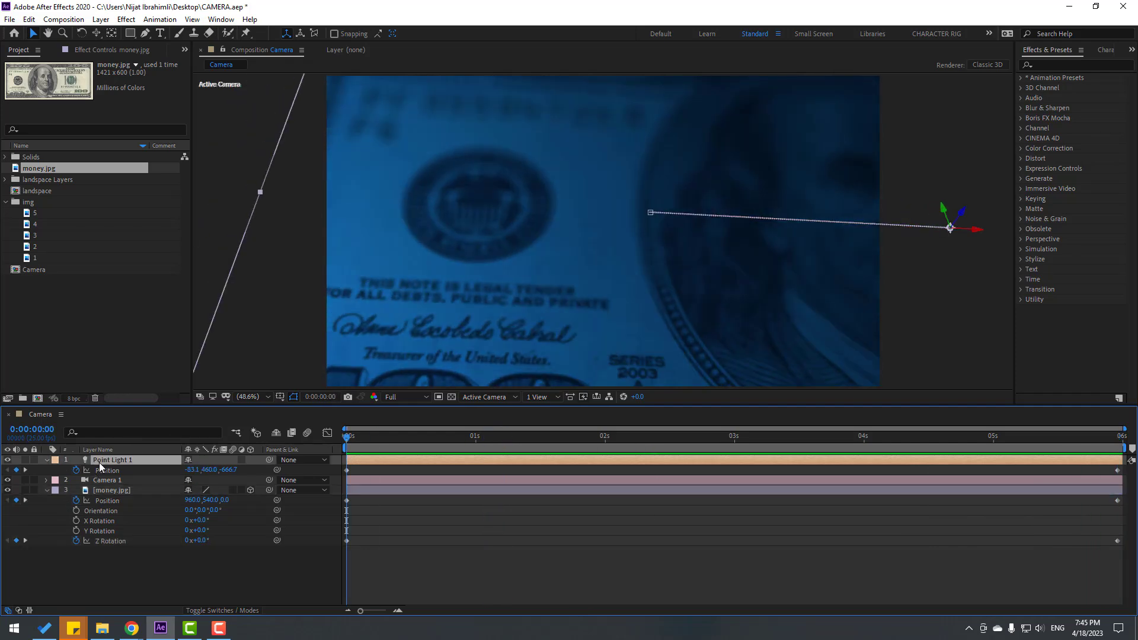
pyautogui.hotkey('ctrl', 'd')
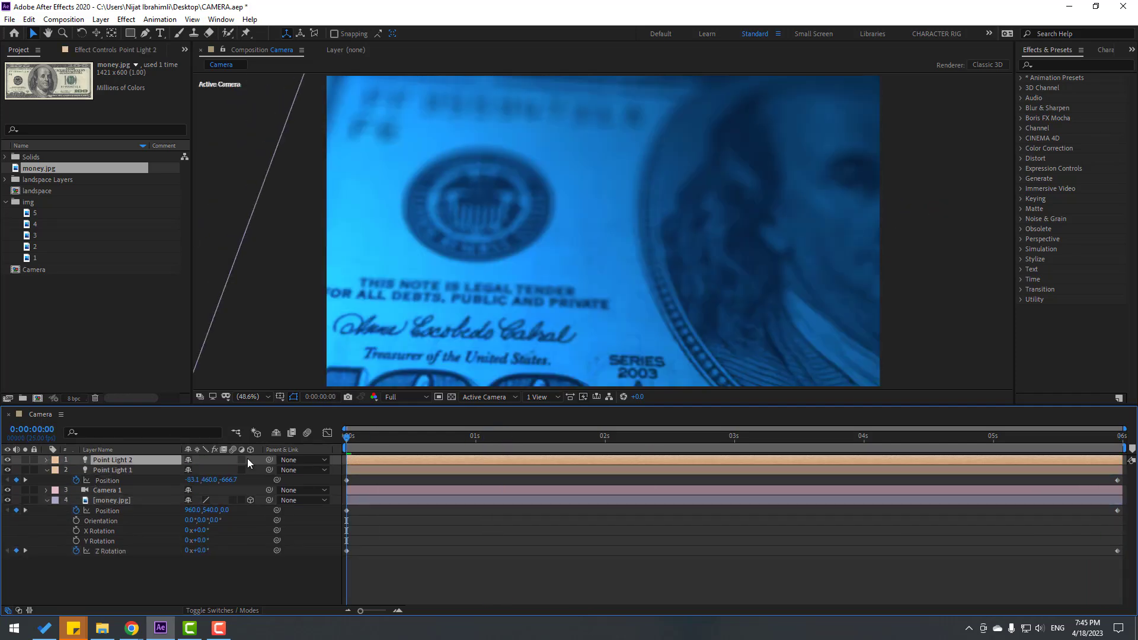
# Change the light color of Point Light 2 from its Light Options to red.
pyautogui.rightClick(119, 461)
pyautogui.click(109, 460)
pyautogui.click(47, 460)
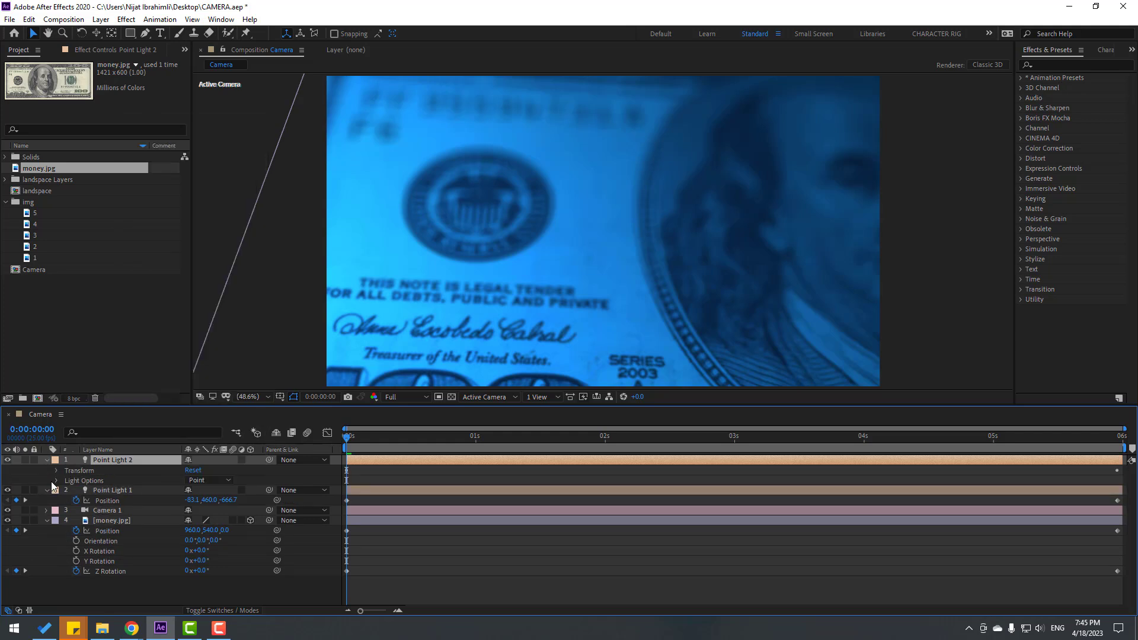
pyautogui.click(56, 481)
pyautogui.click(191, 500)
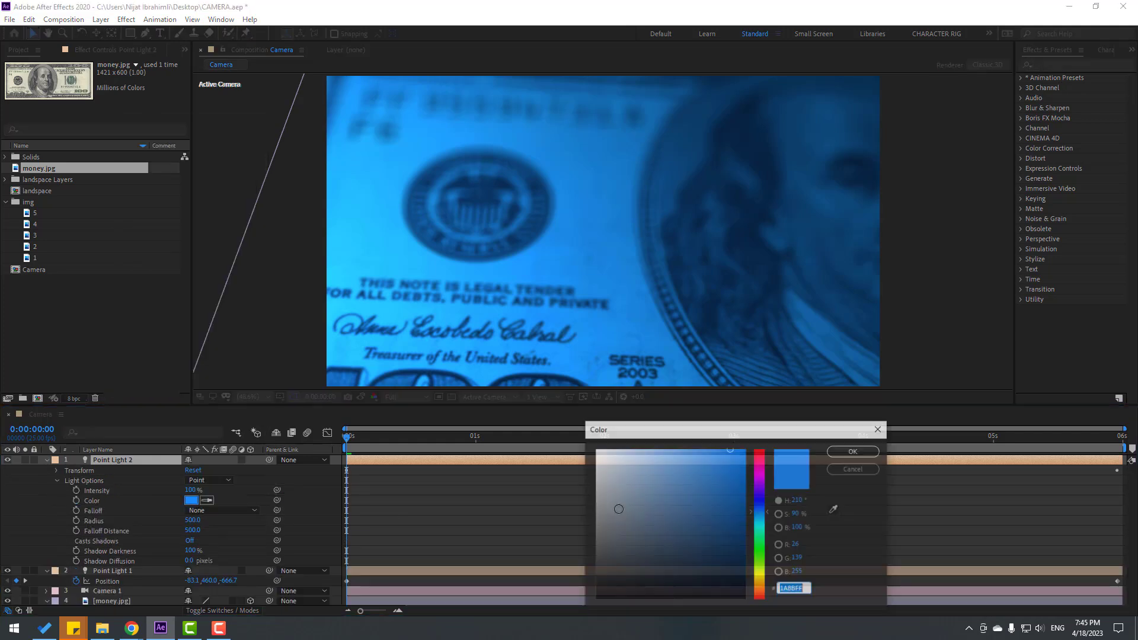
pyautogui.moveTo(759, 504); pyautogui.dragTo(763, 439)
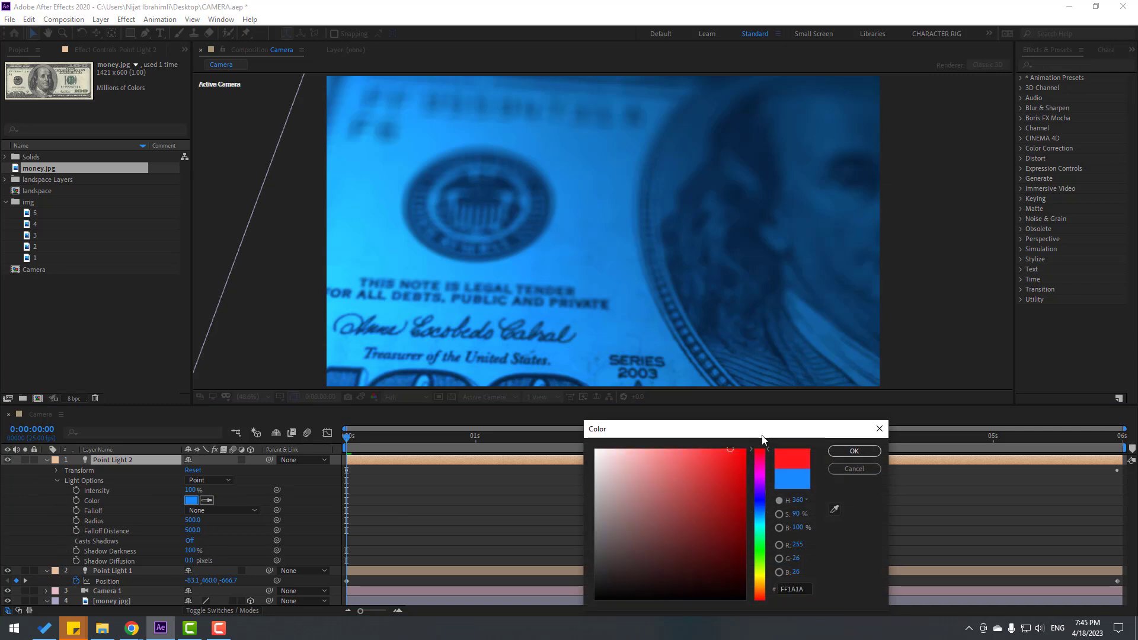
pyautogui.click(832, 454)
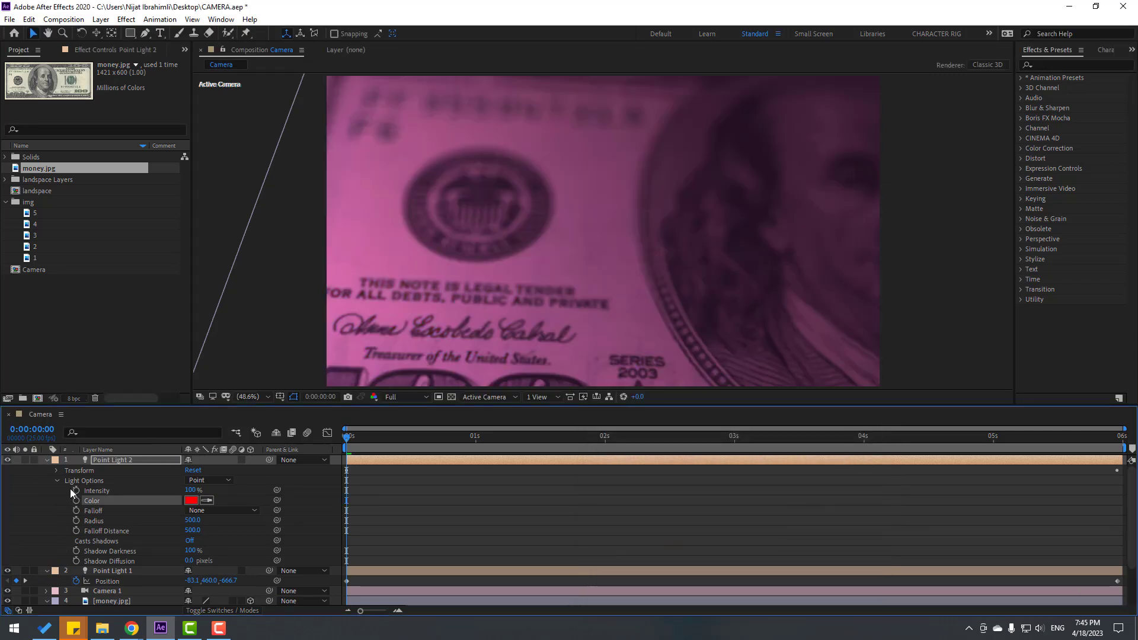
# Shift both Position keyframes of Point Light 2 along X together, setting X to -2223.1 at 0:00:00:00.
pyautogui.click(55, 479)
pyautogui.click(55, 471)
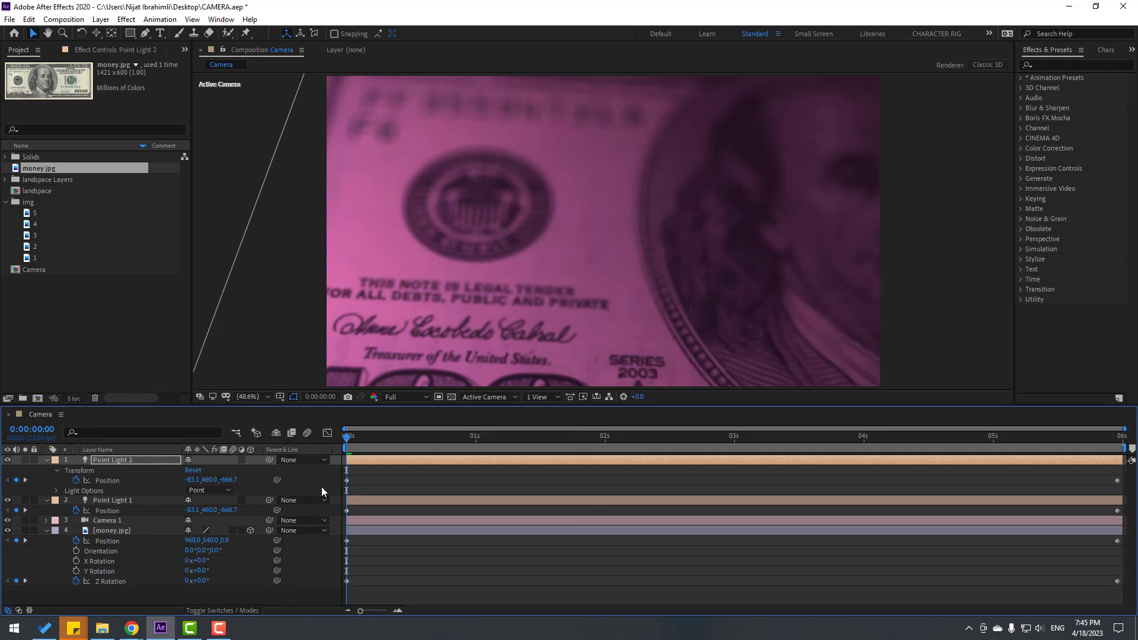
pyautogui.click(107, 481)
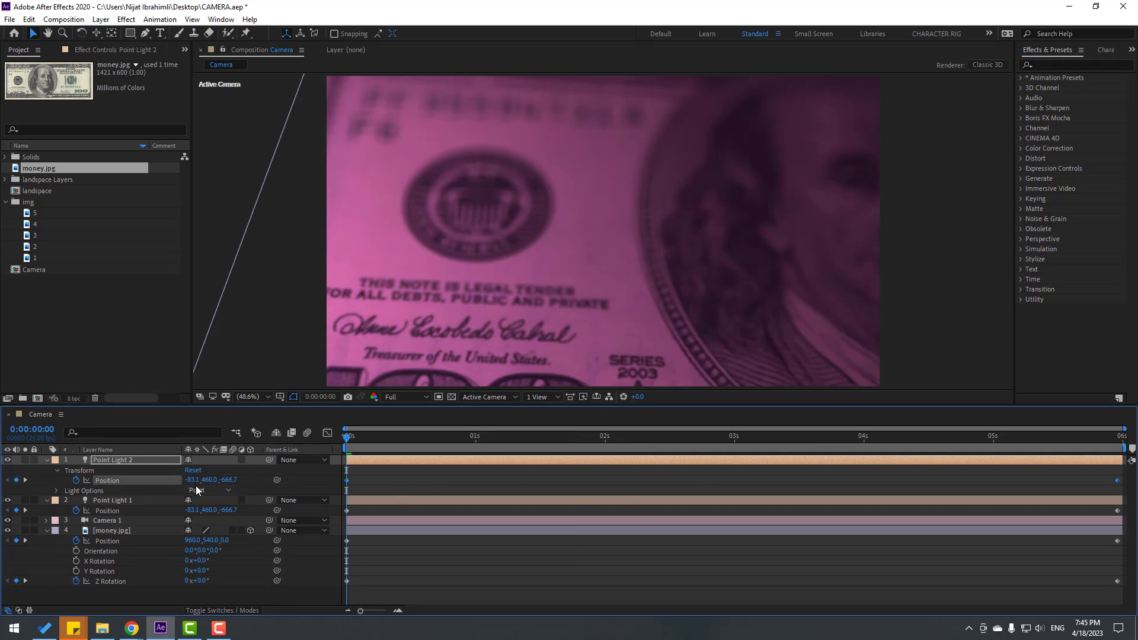
pyautogui.moveTo(195, 484); pyautogui.dragTo(120, 479)
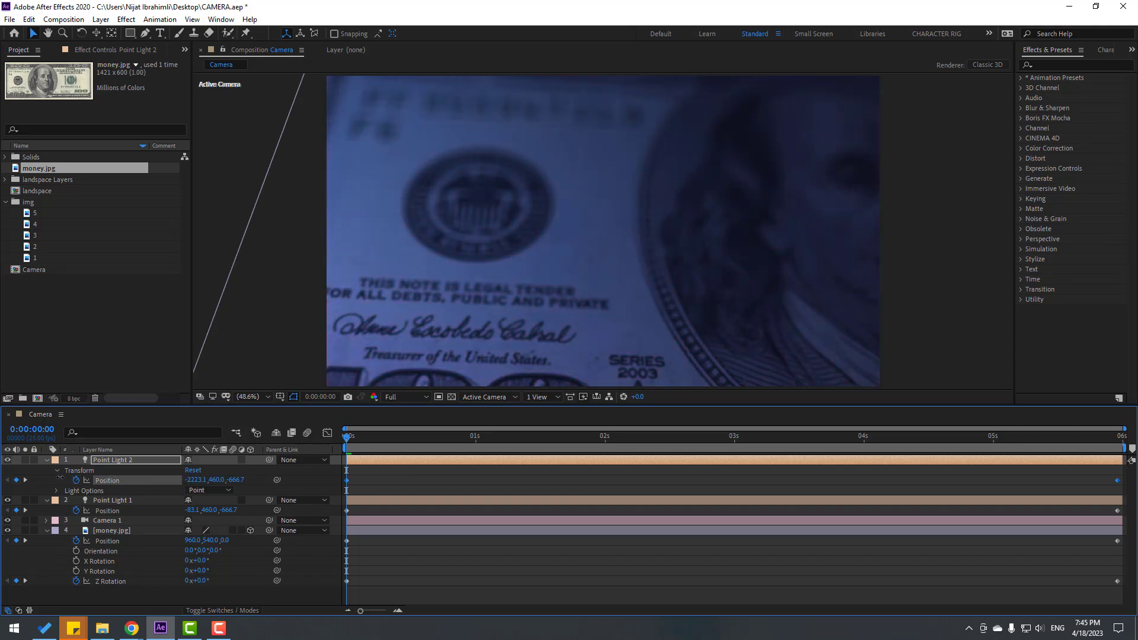
# At 0:00:02:16, keyframe Point Light 2's Position with X at -567.9.
pyautogui.moveTo(377, 443); pyautogui.dragTo(687, 444)
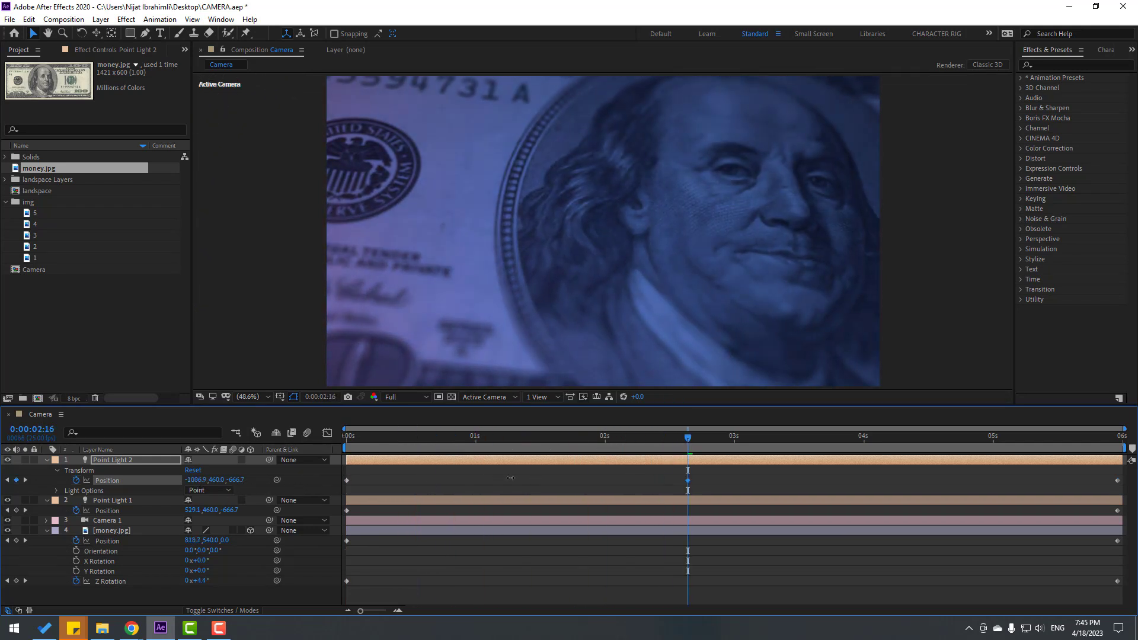
pyautogui.moveTo(510, 477); pyautogui.dragTo(658, 477)
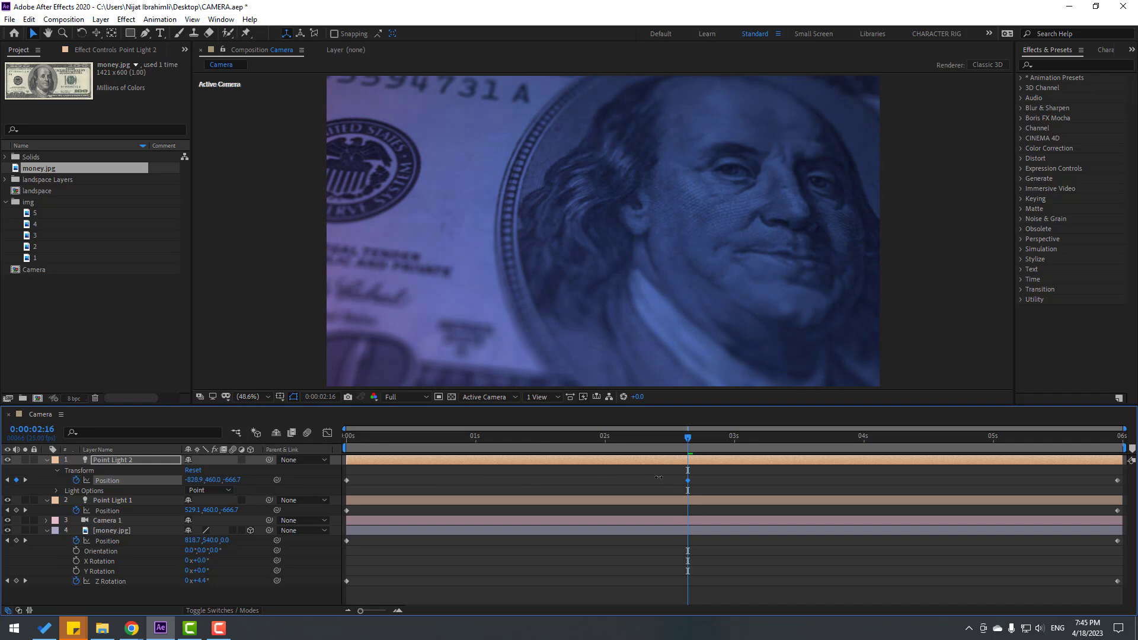
pyautogui.click(756, 477)
# Preview the two-light banknote animation and check the lighting at 0:00:05:24.
pyautogui.press('space')
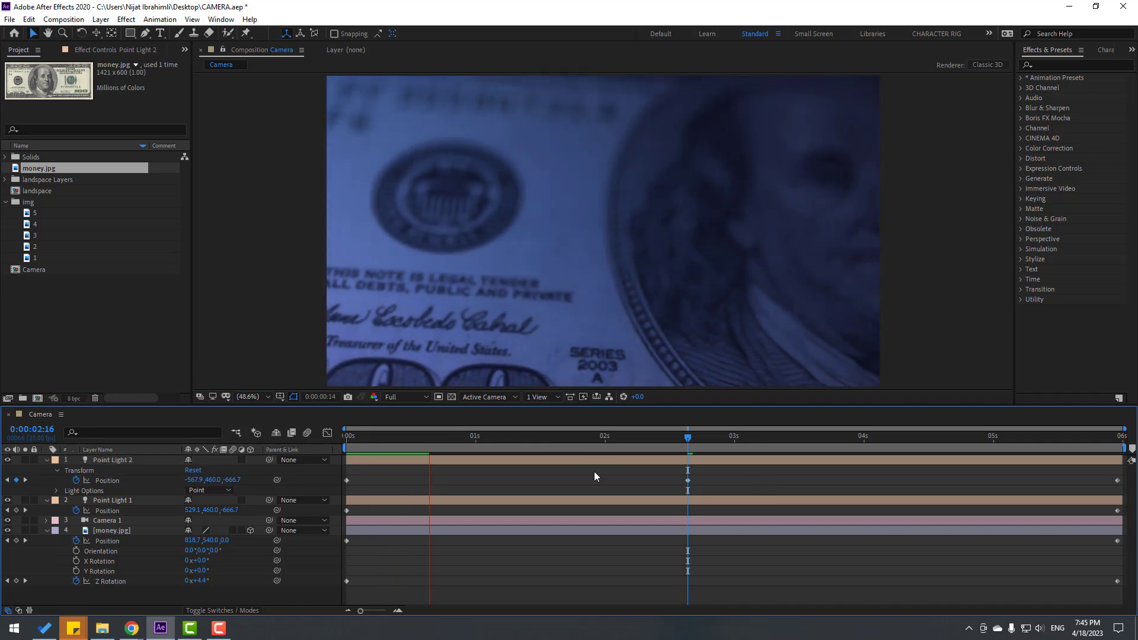
pyautogui.moveTo(457, 439); pyautogui.dragTo(1117, 439)
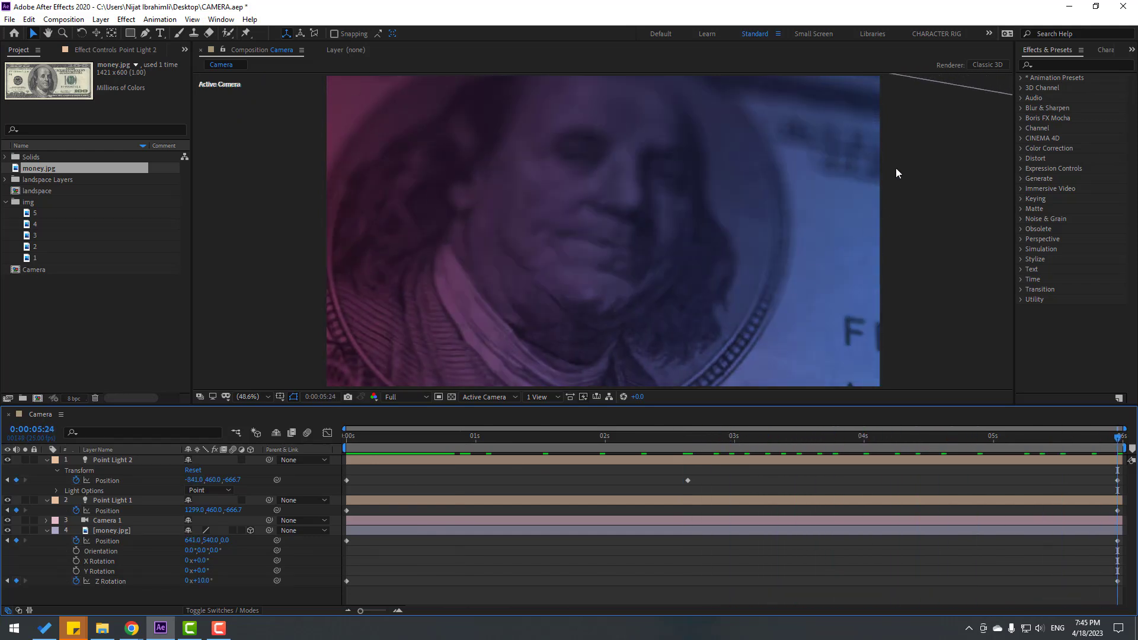
pyautogui.press('space')
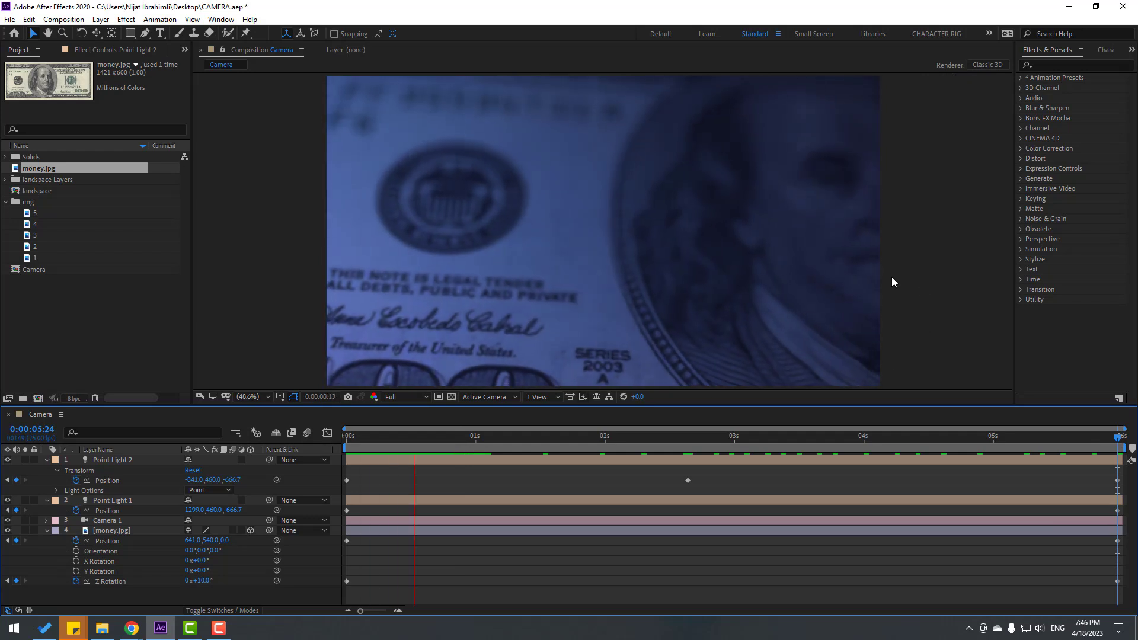